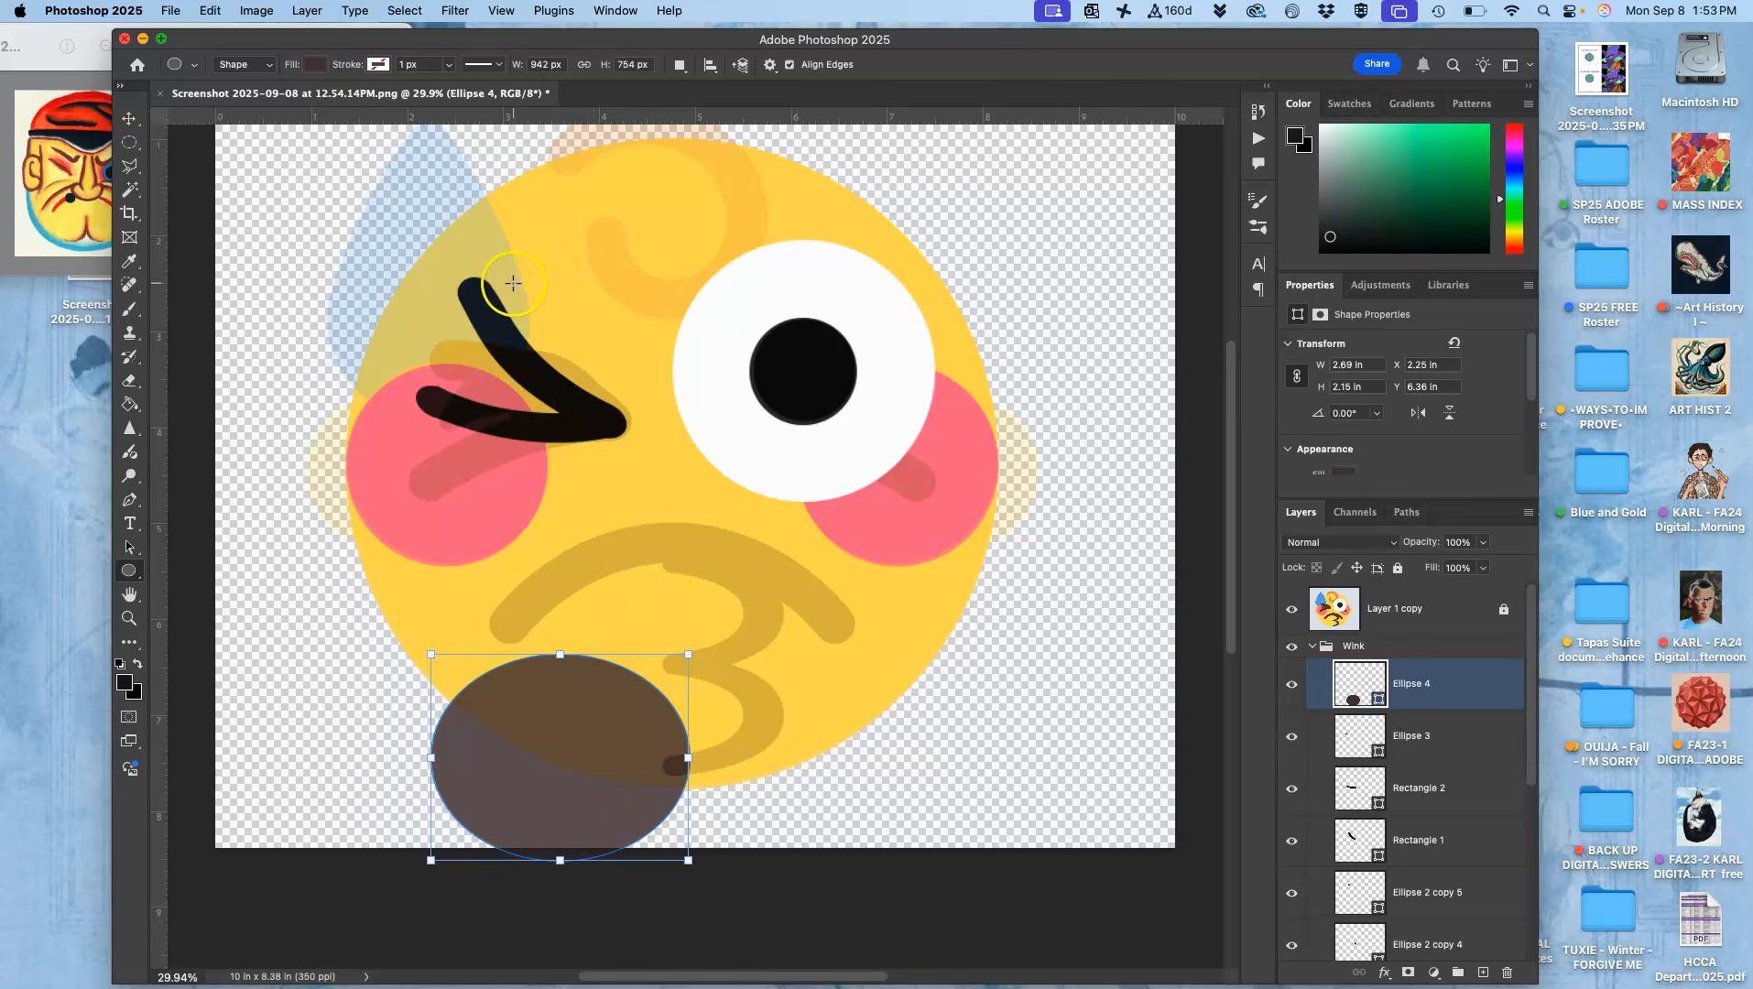
# - Set the canvas size to 10 inches wide by 10 inches high
pyautogui.click(258, 11)
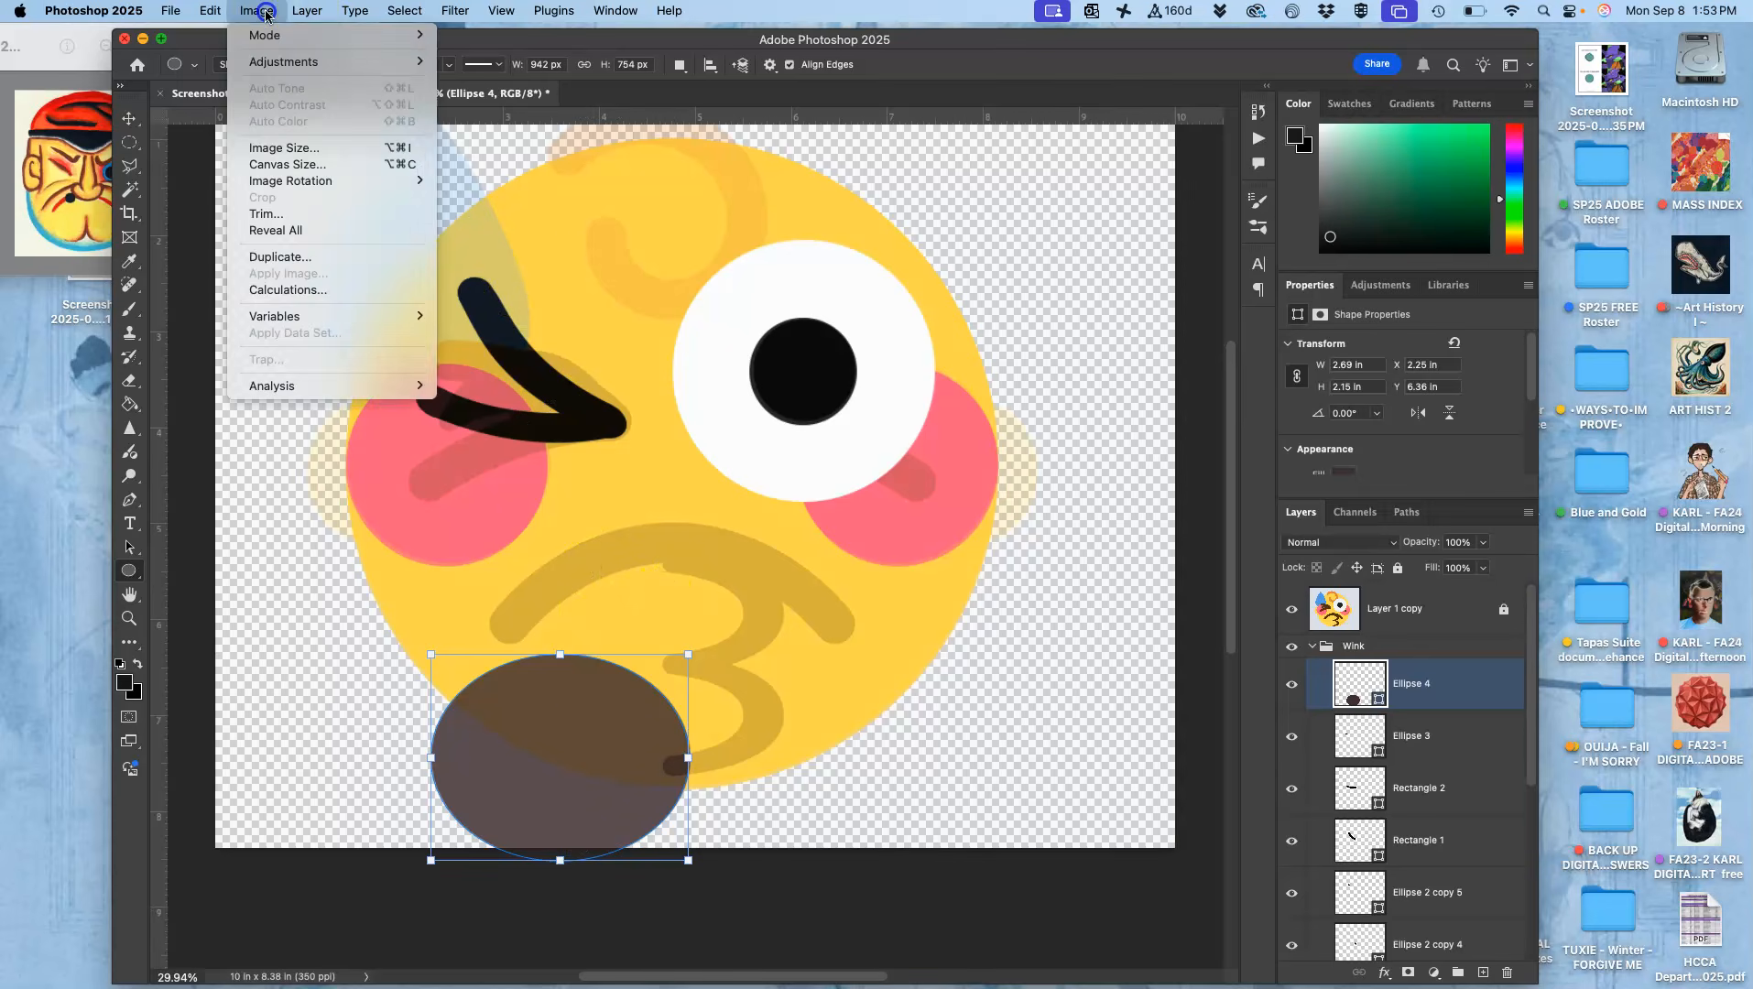
pyautogui.click(264, 165)
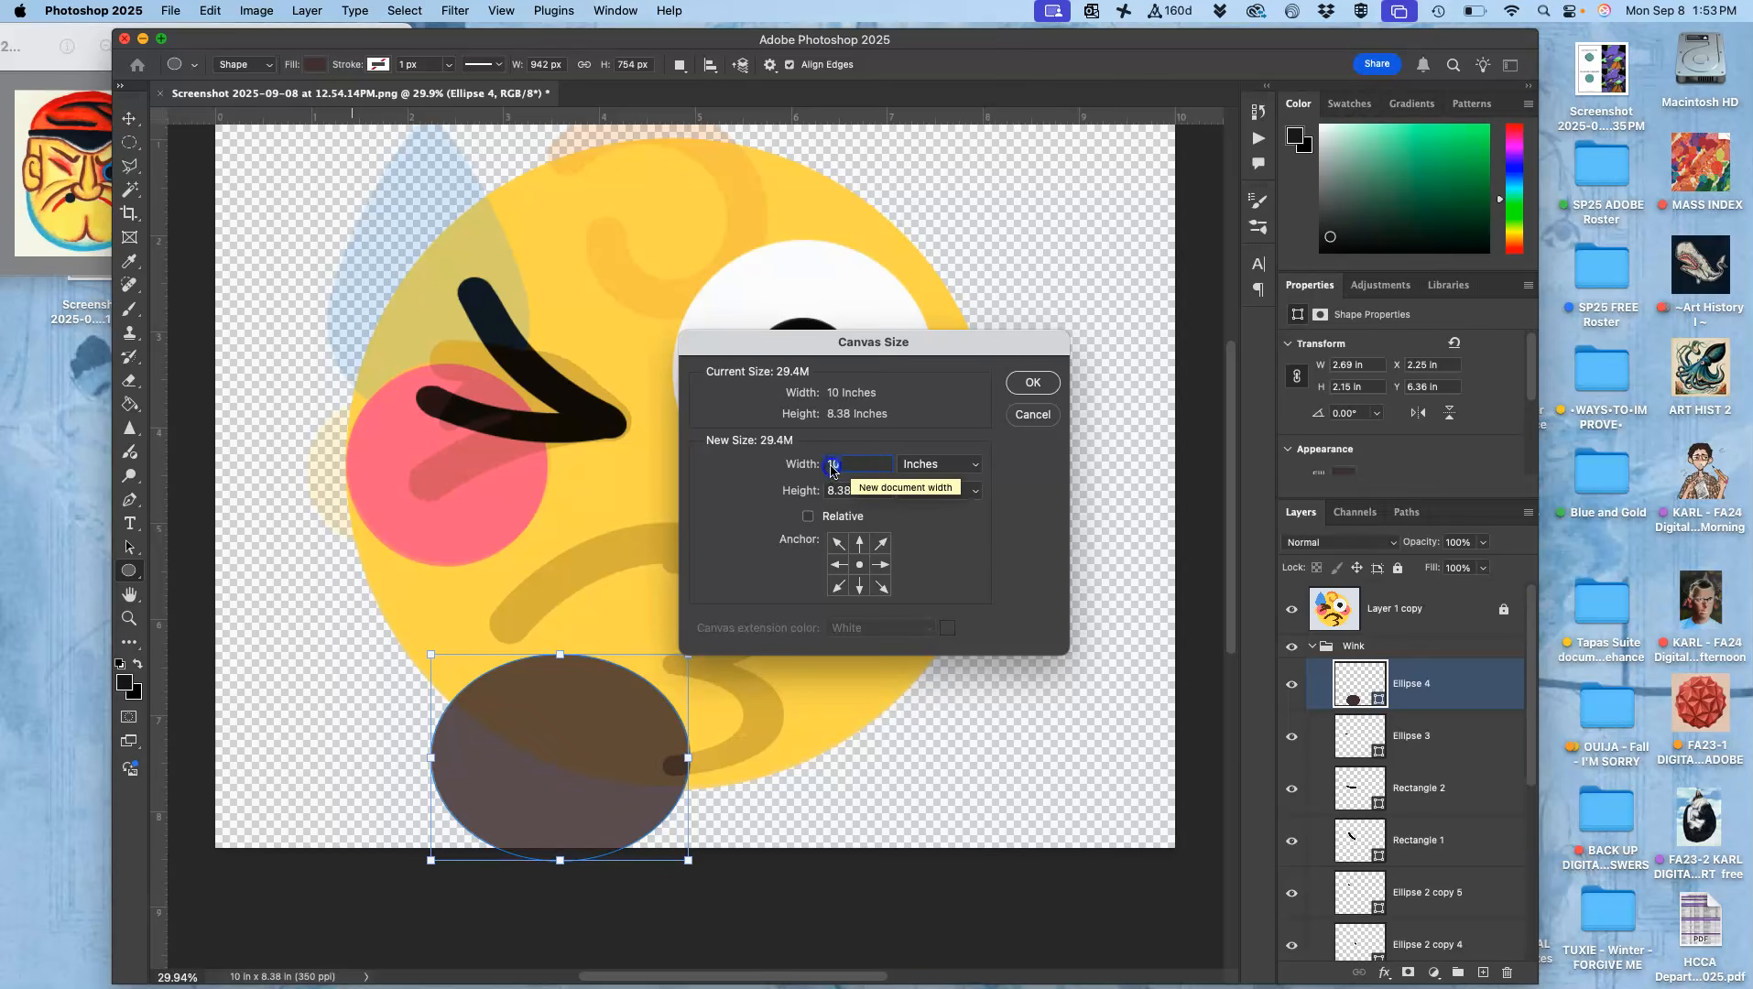
pyautogui.moveTo(868, 491); pyautogui.dragTo(826, 496)
pyautogui.write('10')
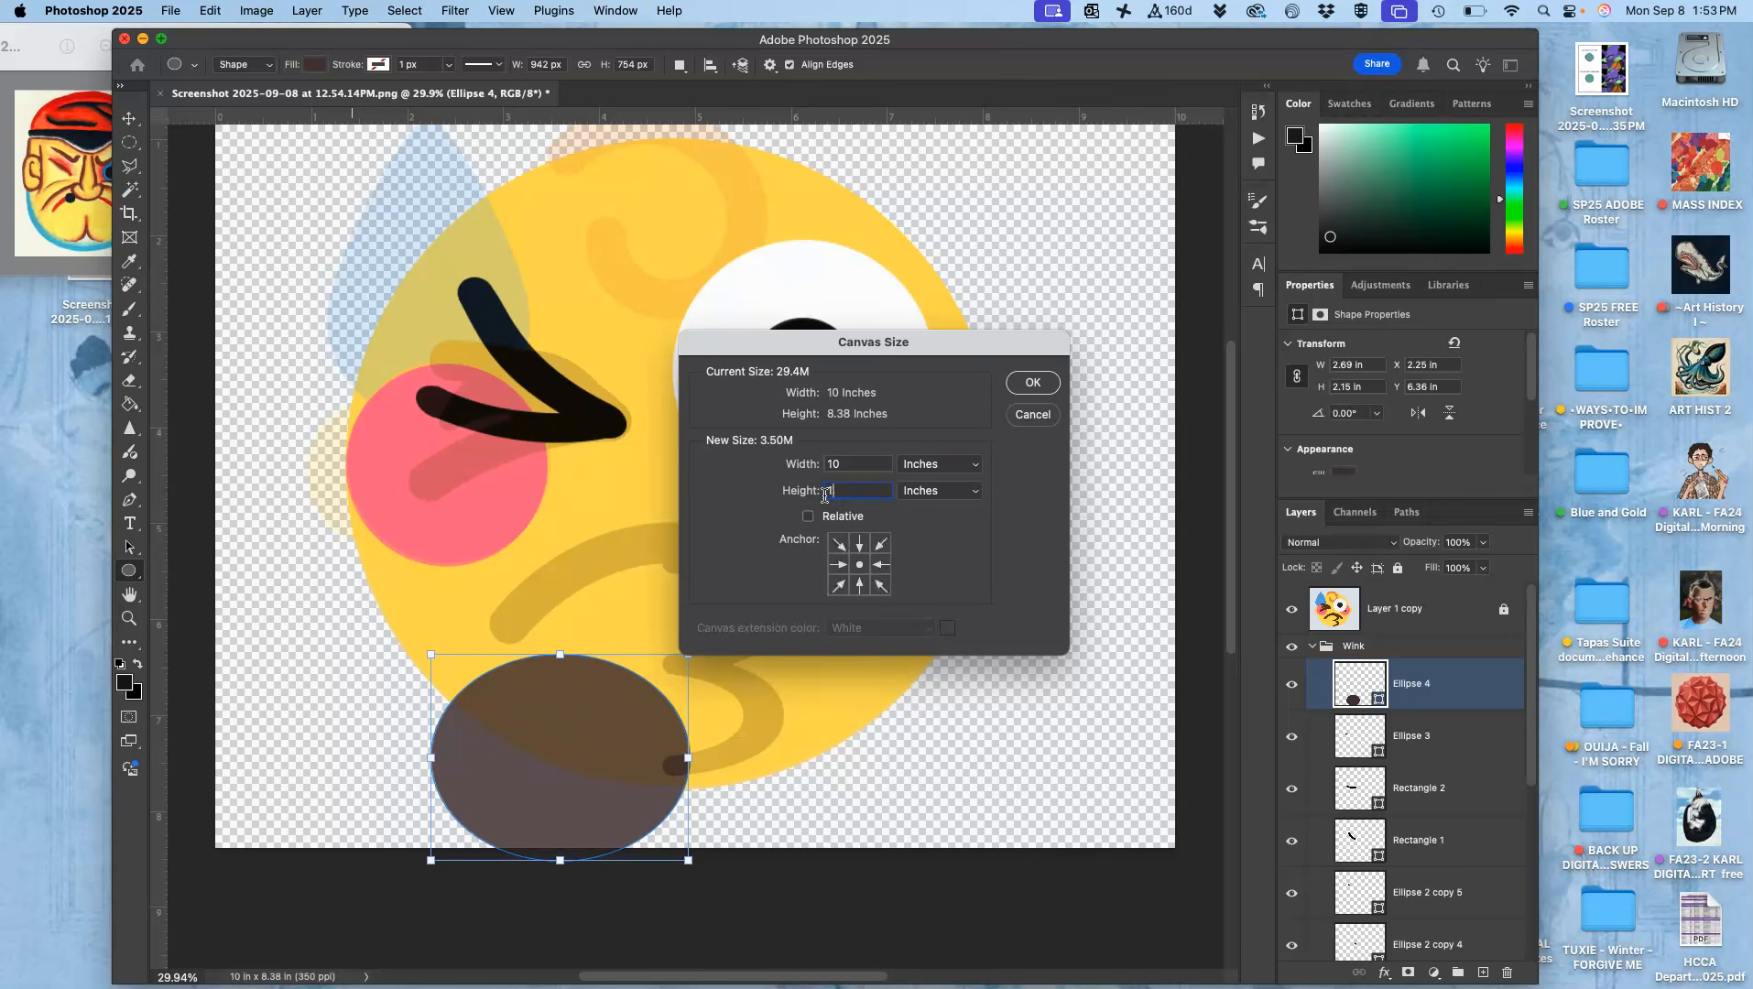
pyautogui.click(1030, 385)
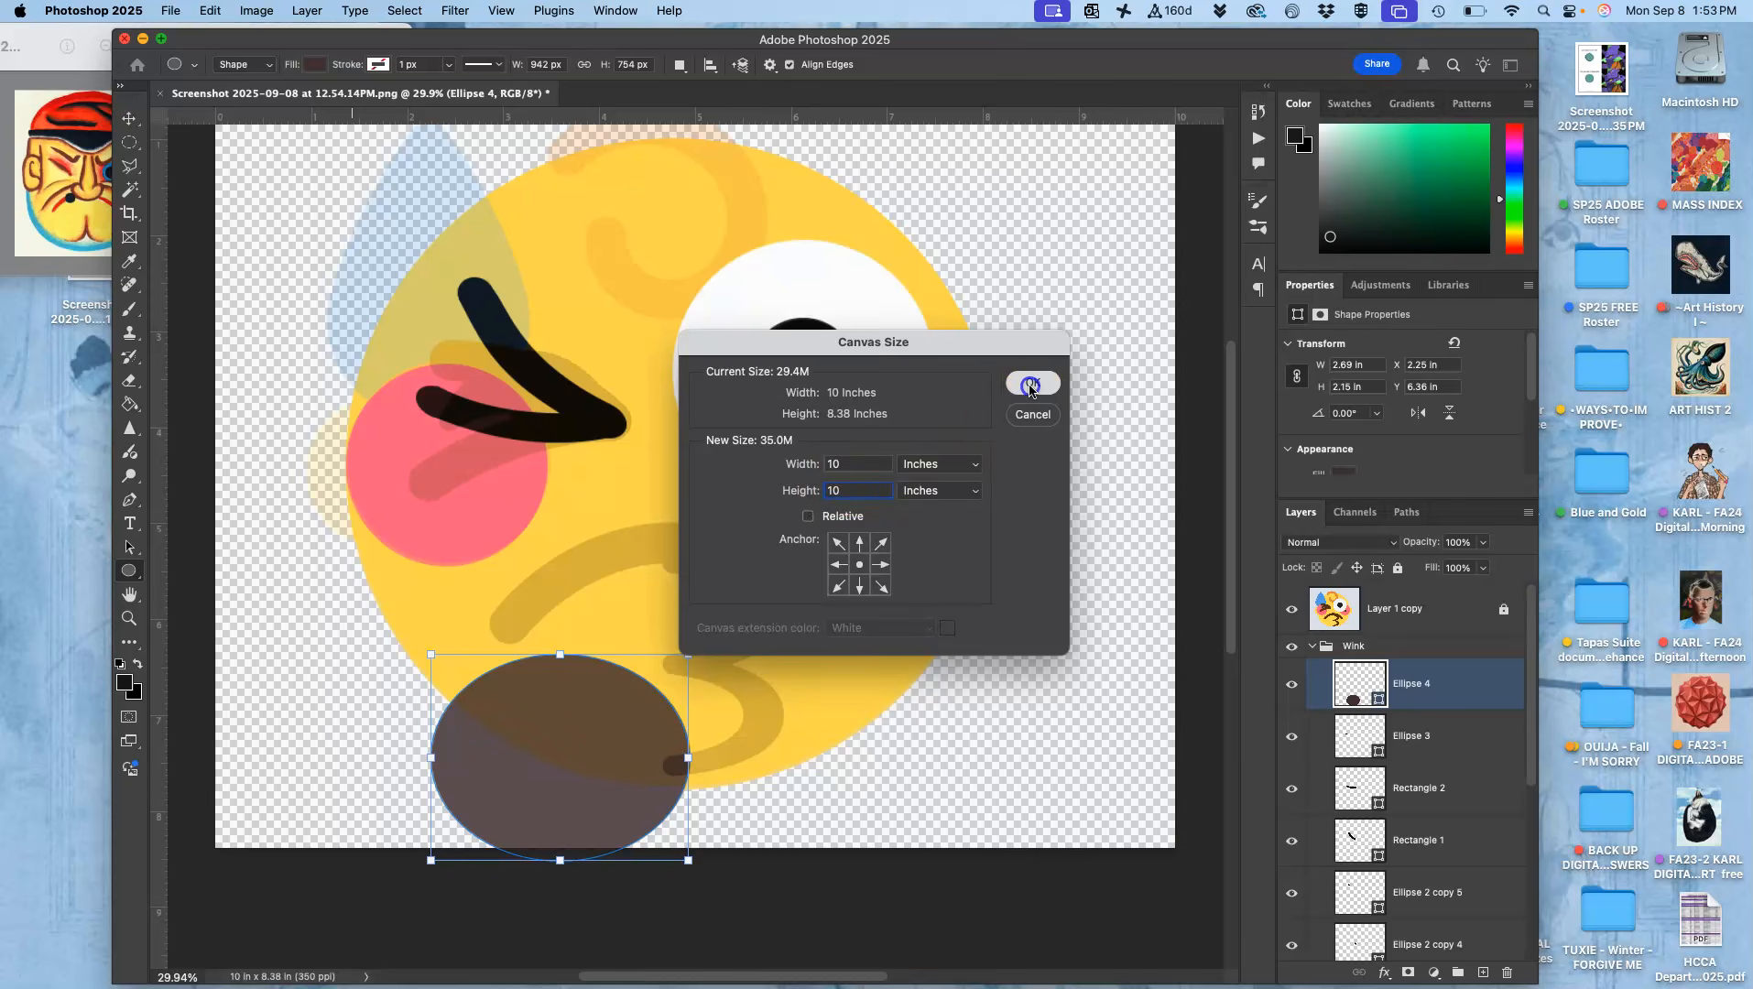
# - Duplicate the brown Ellipse 4 and move the copy straight right to about X 4.42 in, overlapping the original
pyautogui.press('super+minus')
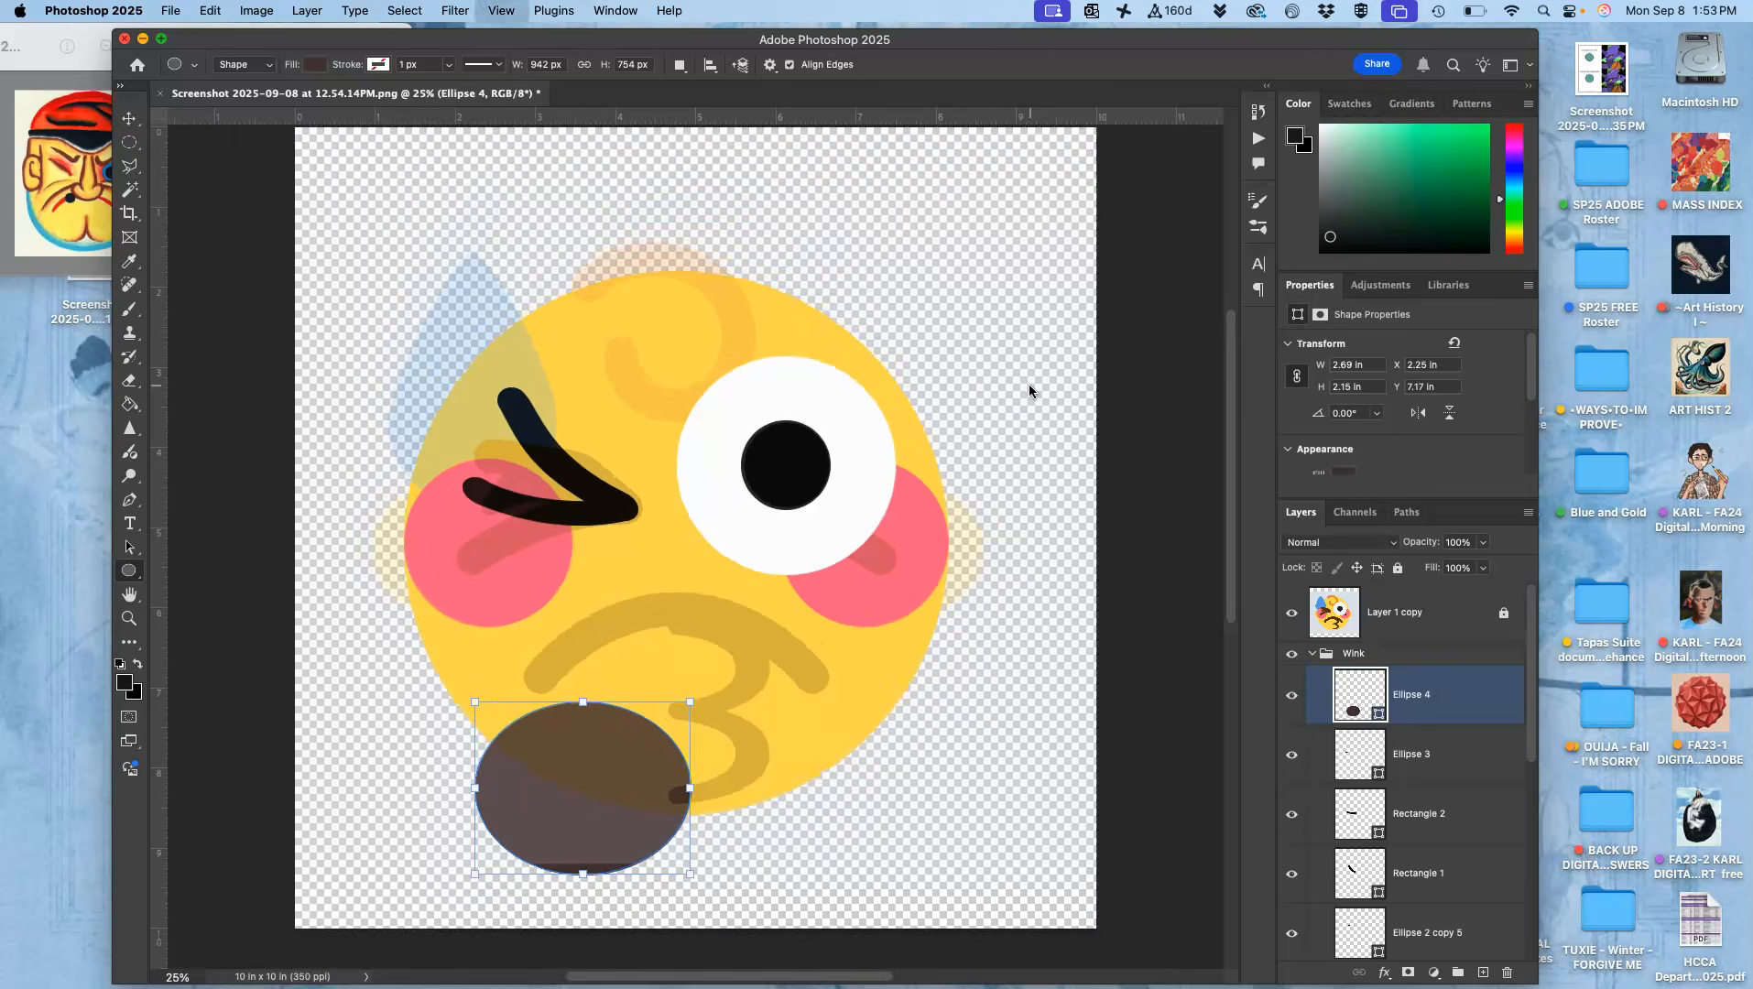
pyautogui.press('super+minus')
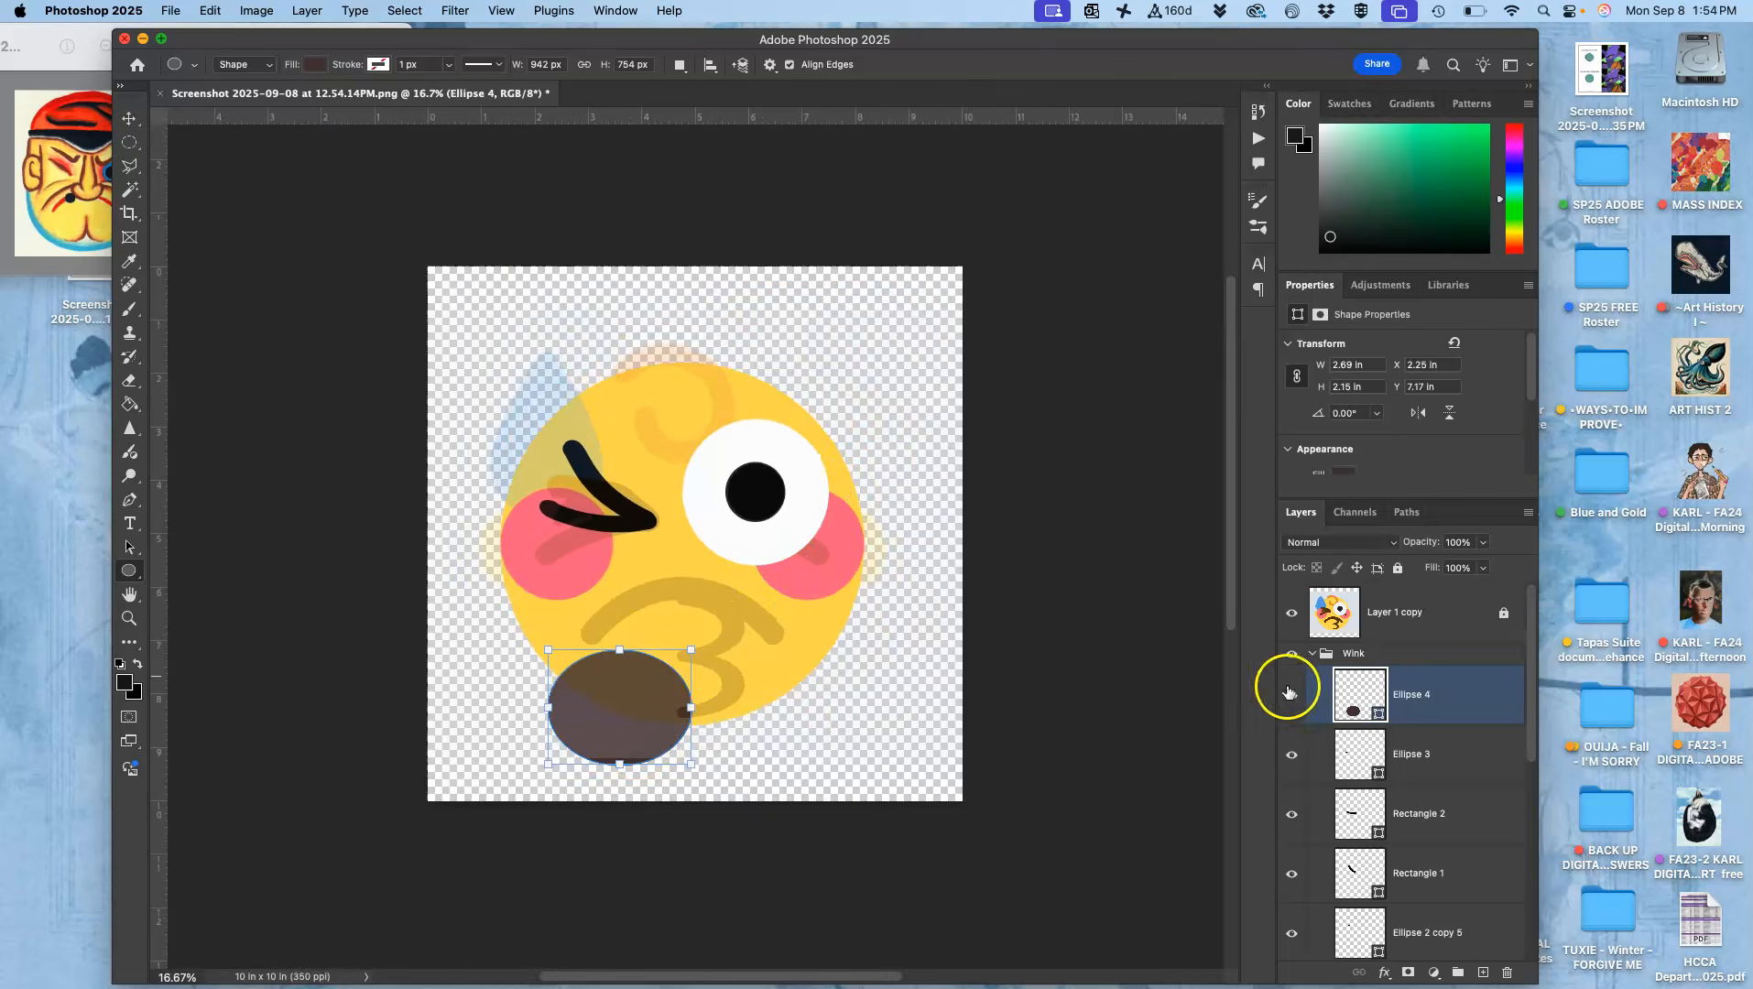
pyautogui.click(1430, 679)
pyautogui.press('super+j')
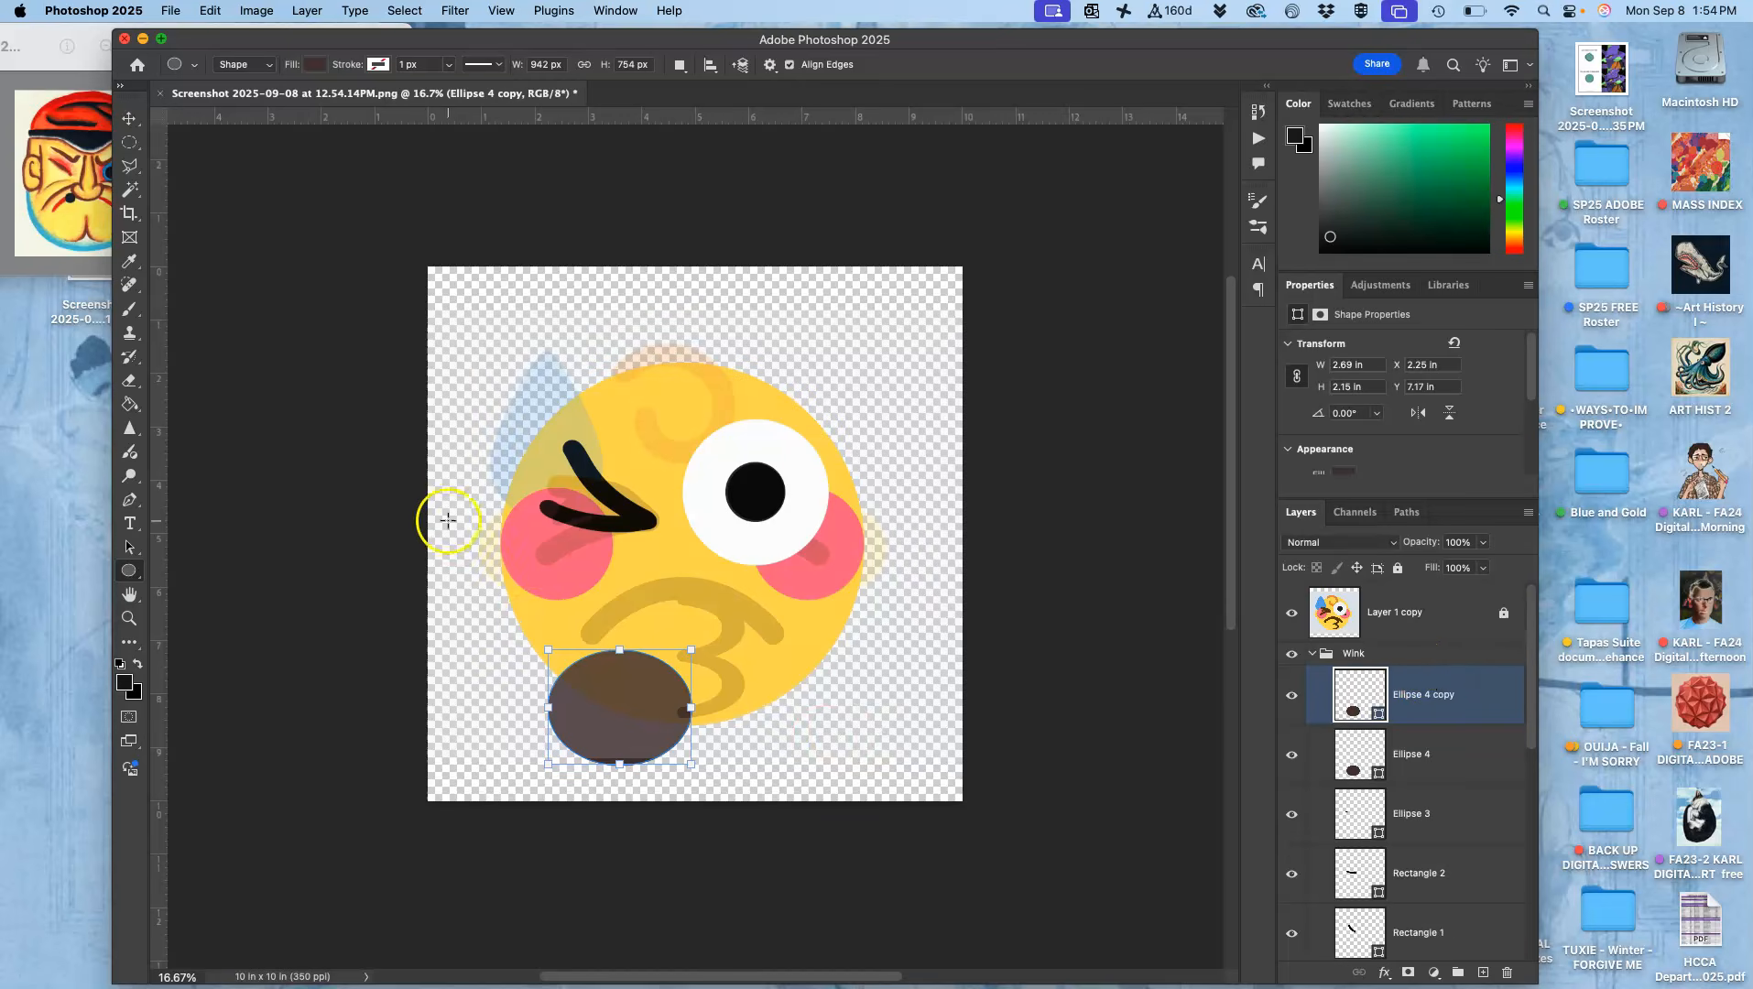
pyautogui.click(129, 118)
pyautogui.click(628, 704)
pyautogui.moveTo(628, 704); pyautogui.dragTo(744, 706)
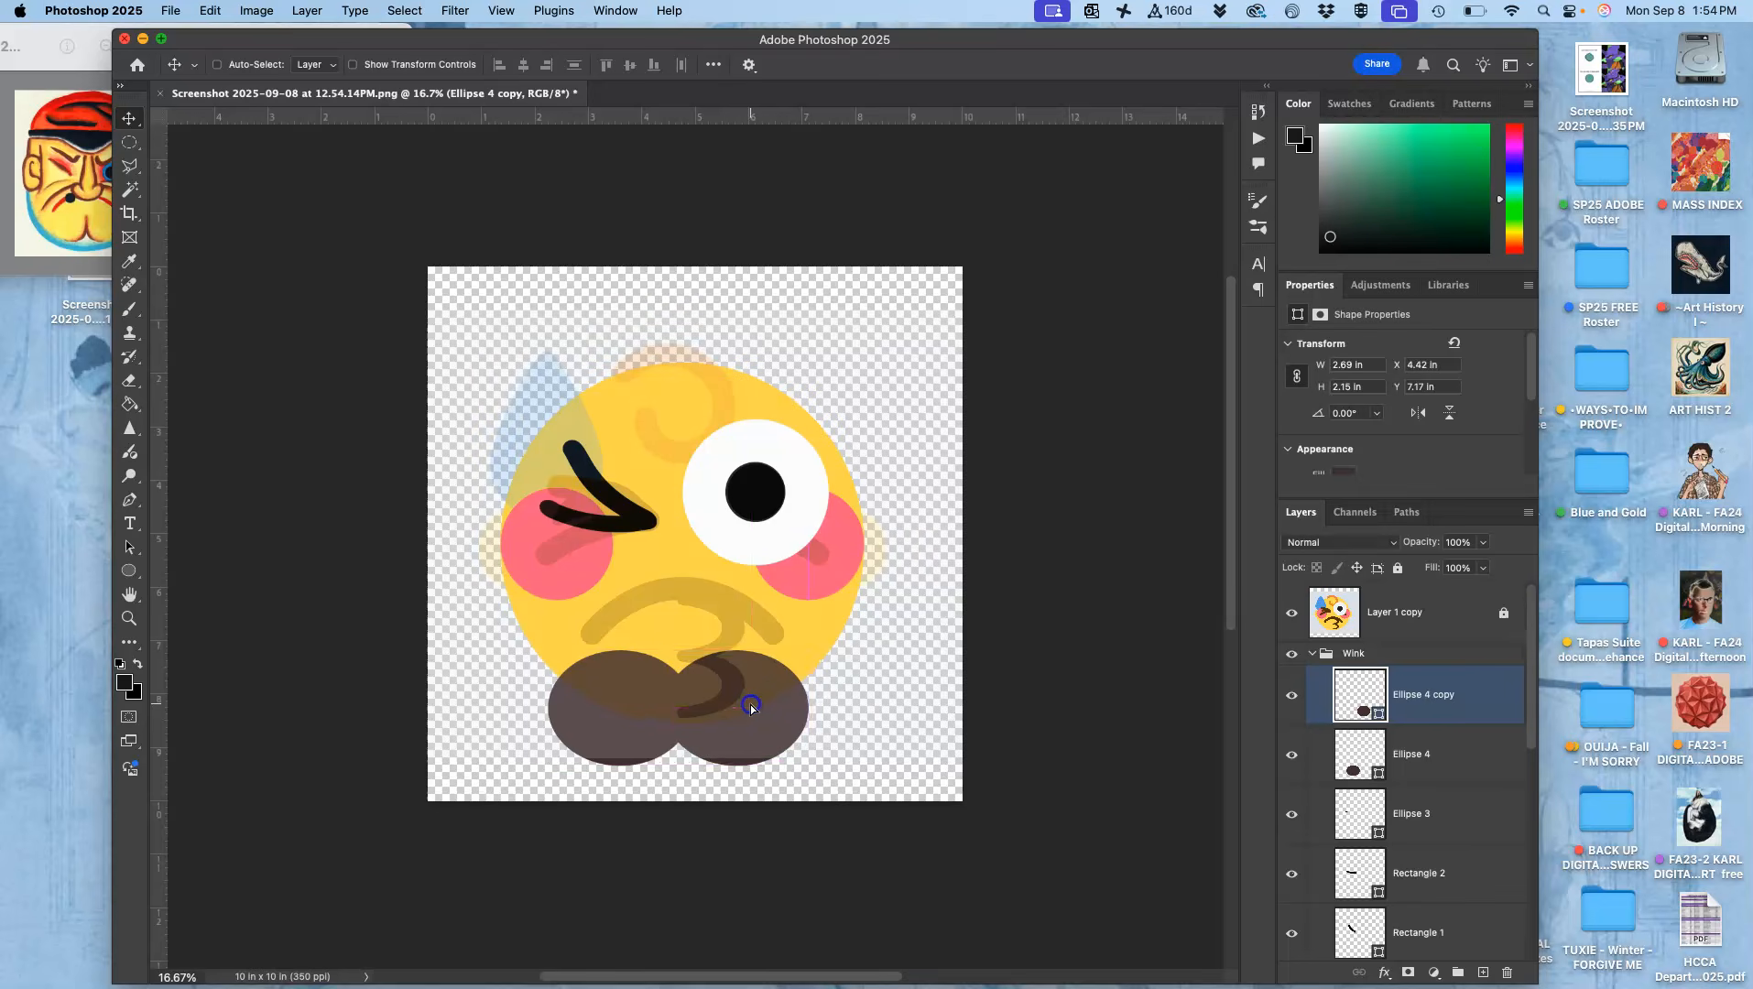
# - Shift the original brown Ellipse 4 horizontally to about X 2.31 in so it slightly overlaps its copy
pyautogui.moveTo(626, 710)
pyautogui.mouseDown()
pyautogui.moveTo(607, 712)
pyautogui.moveTo(626, 713)
pyautogui.mouseUp()
pyautogui.click(1406, 772)
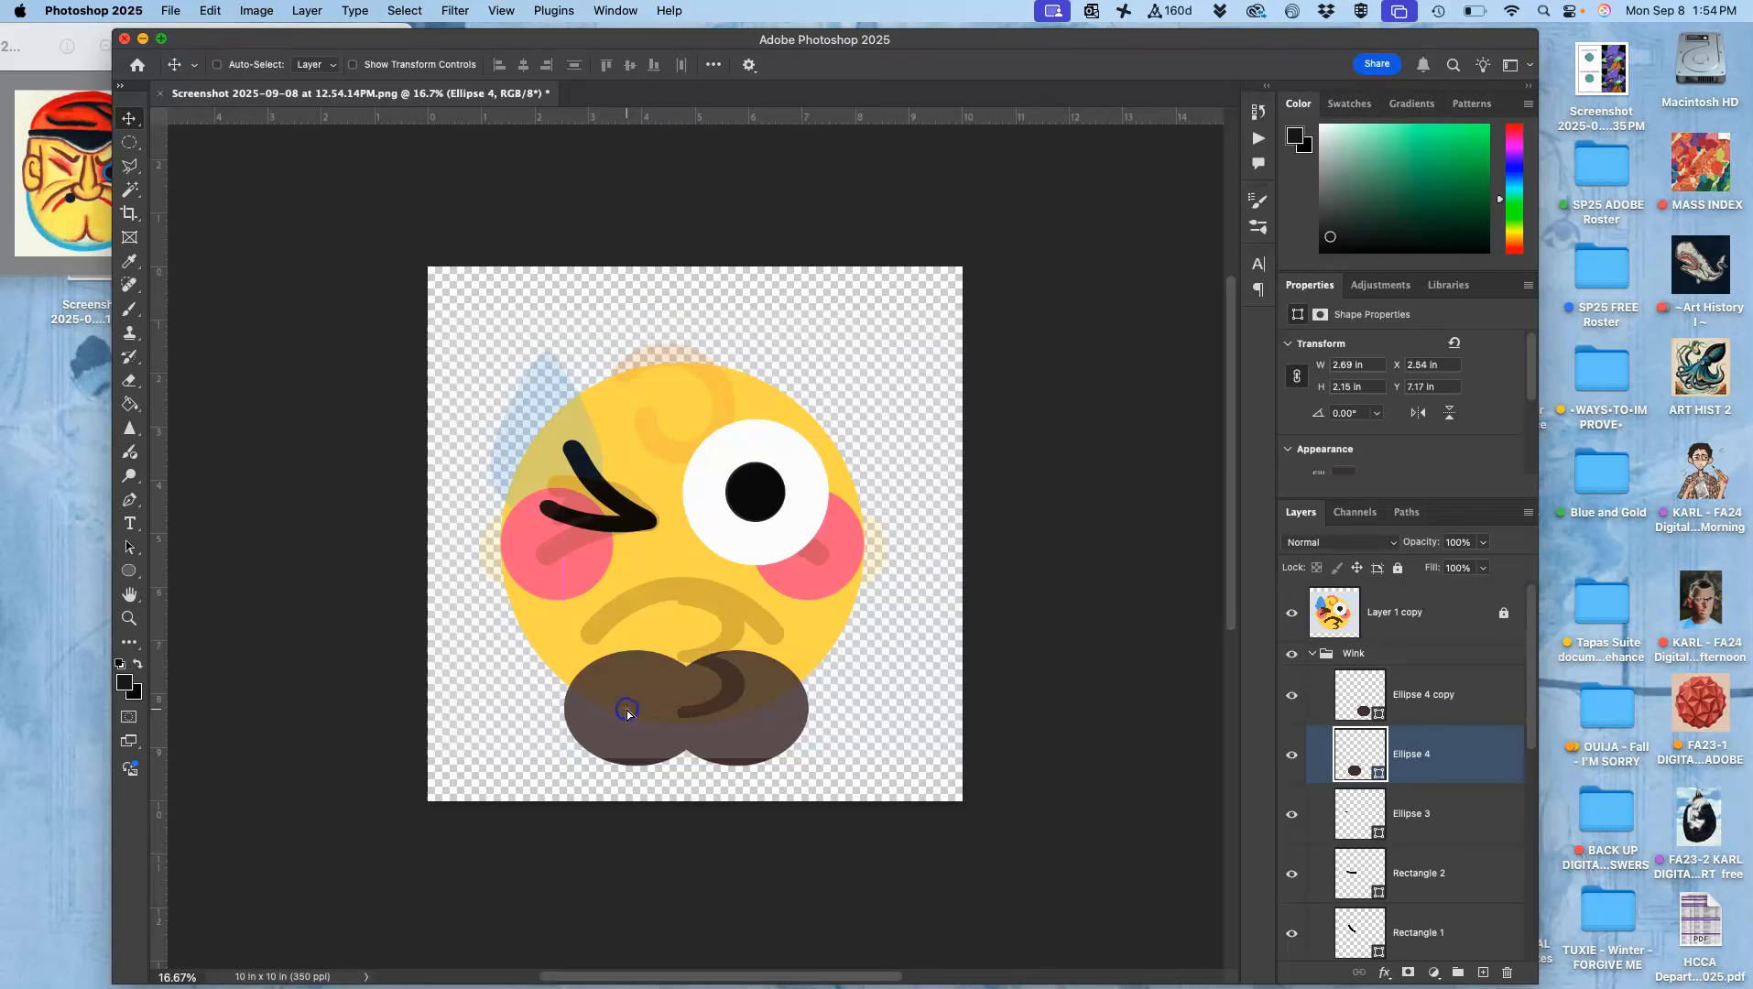
pyautogui.keyDown('shift'); pyautogui.keyDown('super'); pyautogui.click(711, 680); pyautogui.keyUp('super'); pyautogui.keyUp('shift')
pyautogui.moveTo(720, 680); pyautogui.dragTo(713, 685)
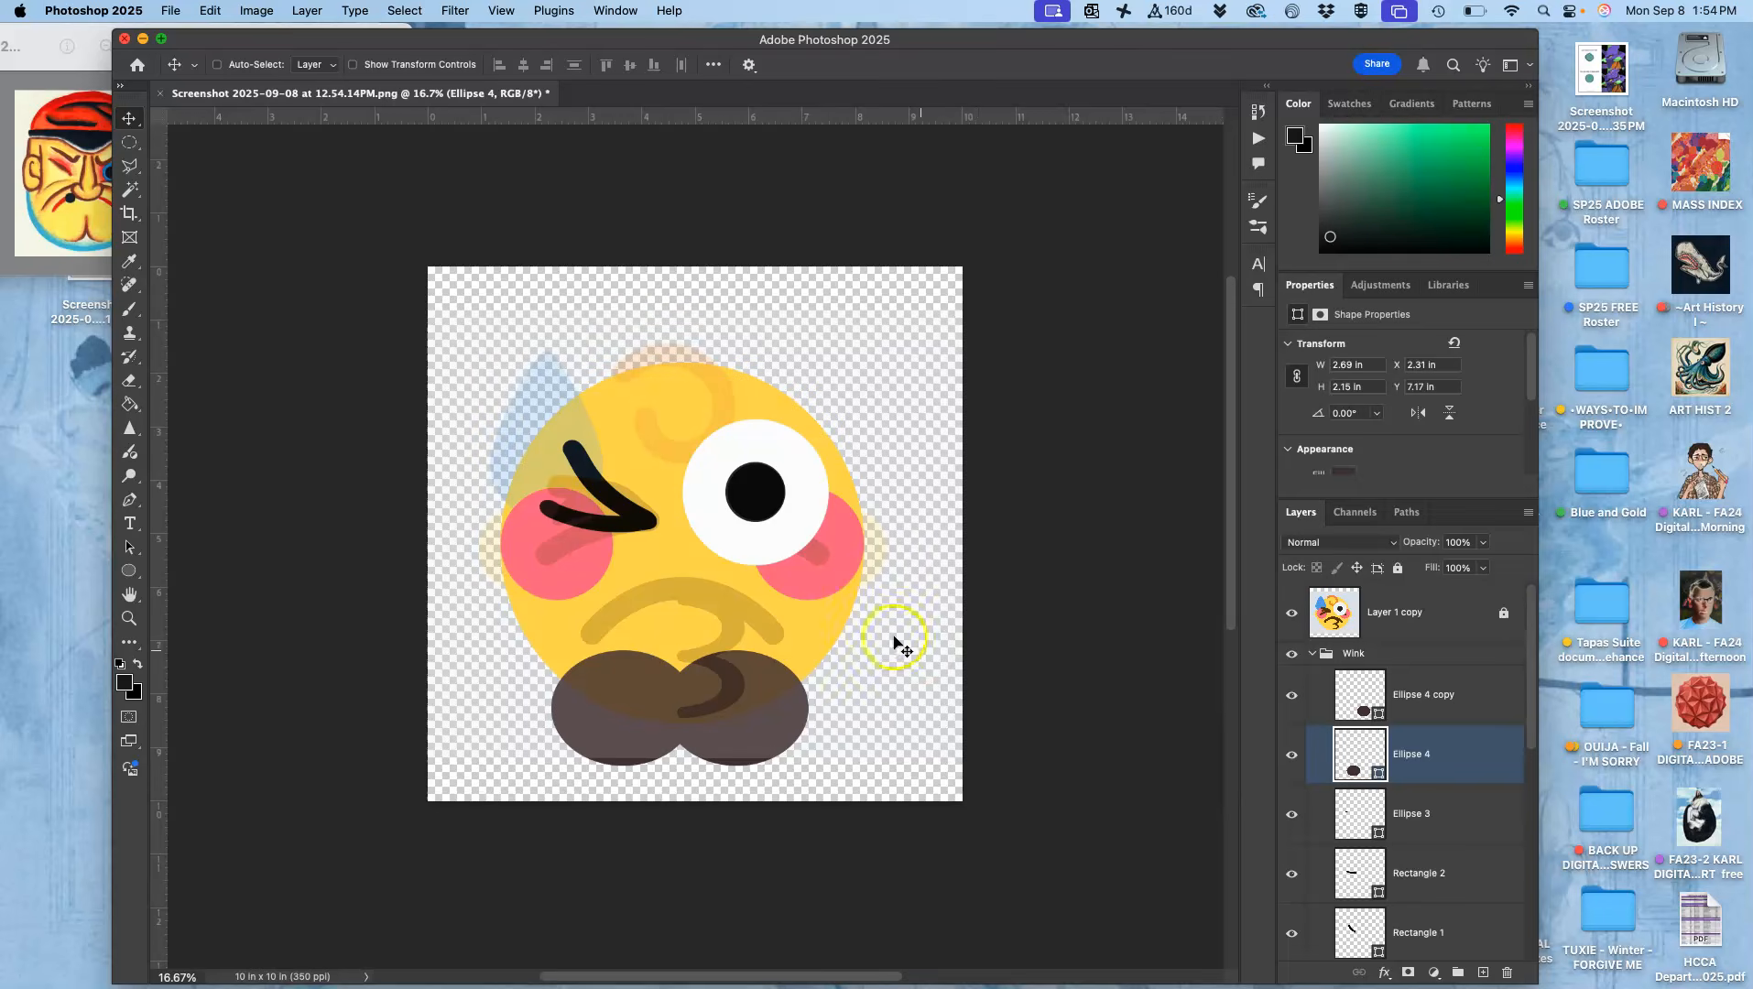
pyautogui.keyDown('shift'); pyautogui.keyDown('super'); pyautogui.click(799, 730); pyautogui.keyUp('super'); pyautogui.keyUp('shift')
pyautogui.click(742, 727)
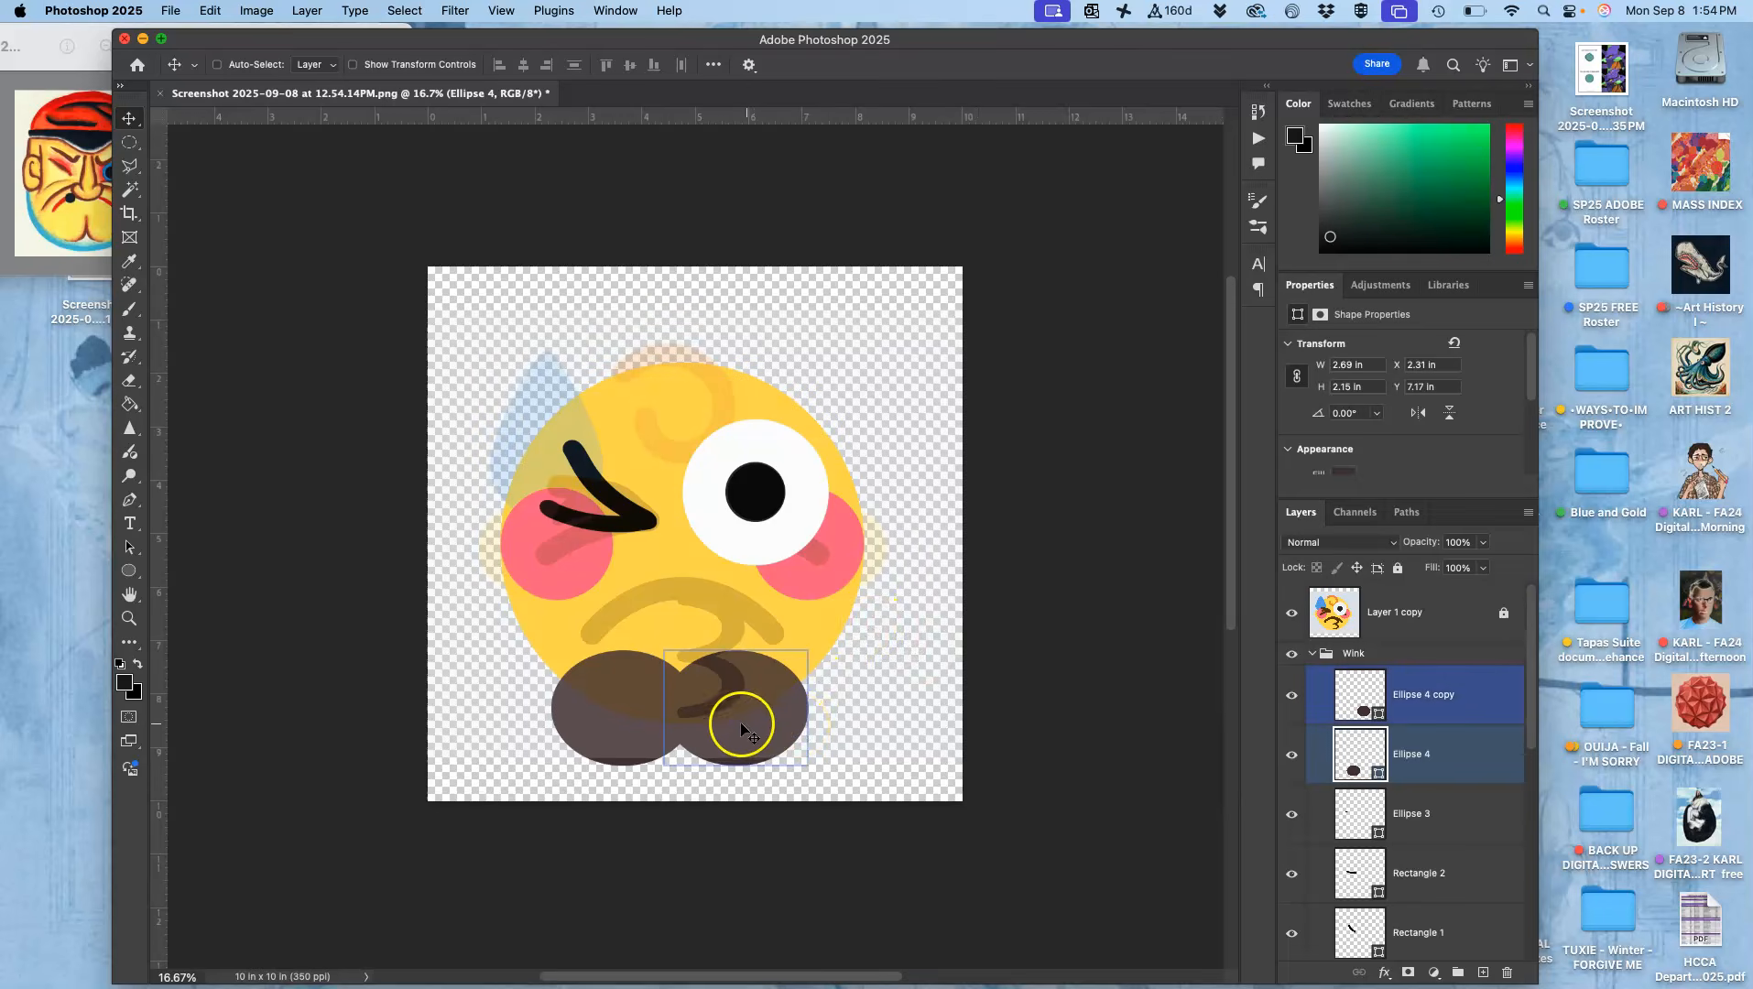
pyautogui.keyDown('super'); pyautogui.click(633, 739); pyautogui.keyUp('super')
pyautogui.keyDown('shift'); pyautogui.keyDown('super'); pyautogui.click(698, 695); pyautogui.keyUp('super'); pyautogui.keyUp('shift')
pyautogui.keyDown('super'); pyautogui.click(609, 684); pyautogui.keyUp('super')
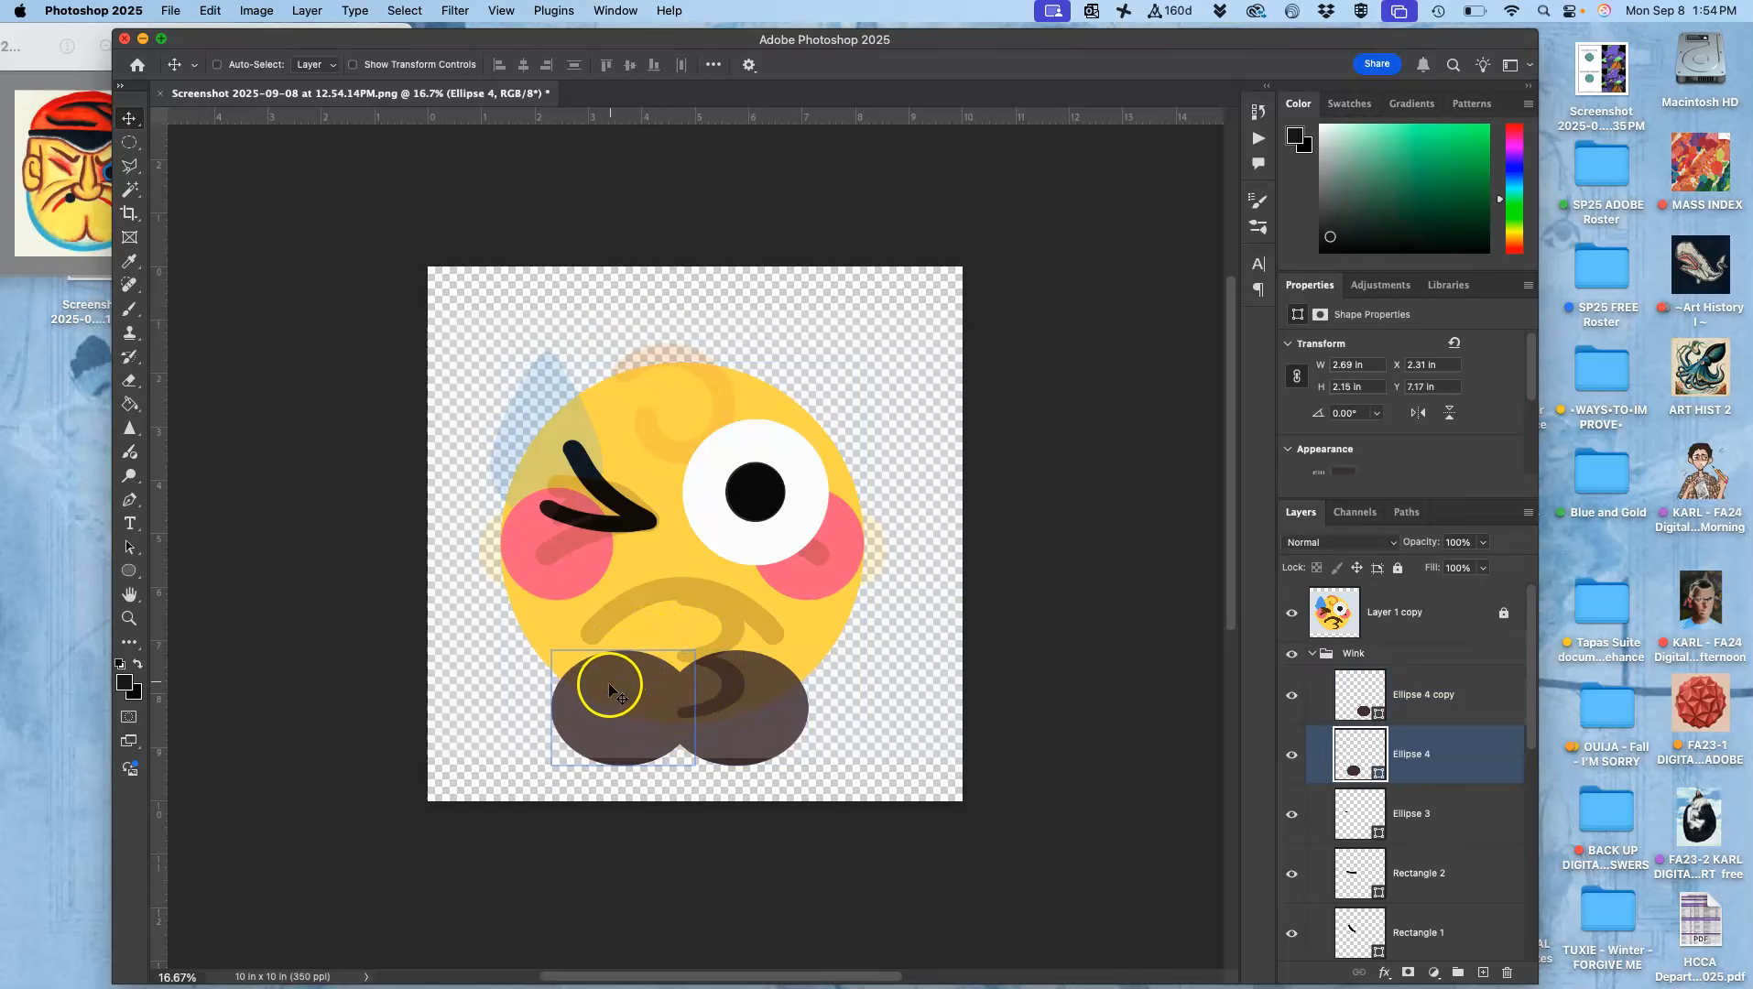
pyautogui.keyDown('shift'); pyautogui.keyDown('super'); pyautogui.click(720, 681); pyautogui.keyUp('super'); pyautogui.keyUp('shift')
pyautogui.keyDown('shift'); pyautogui.keyDown('super'); pyautogui.click(728, 684); pyautogui.keyUp('super'); pyautogui.keyUp('shift')
# - Hide the Layer 1 copy reference and draw an ellipse about 2.55 × 2.62 in over the left brown ellipse
pyautogui.keyDown('super'); pyautogui.click(1284, 621); pyautogui.keyUp('super')
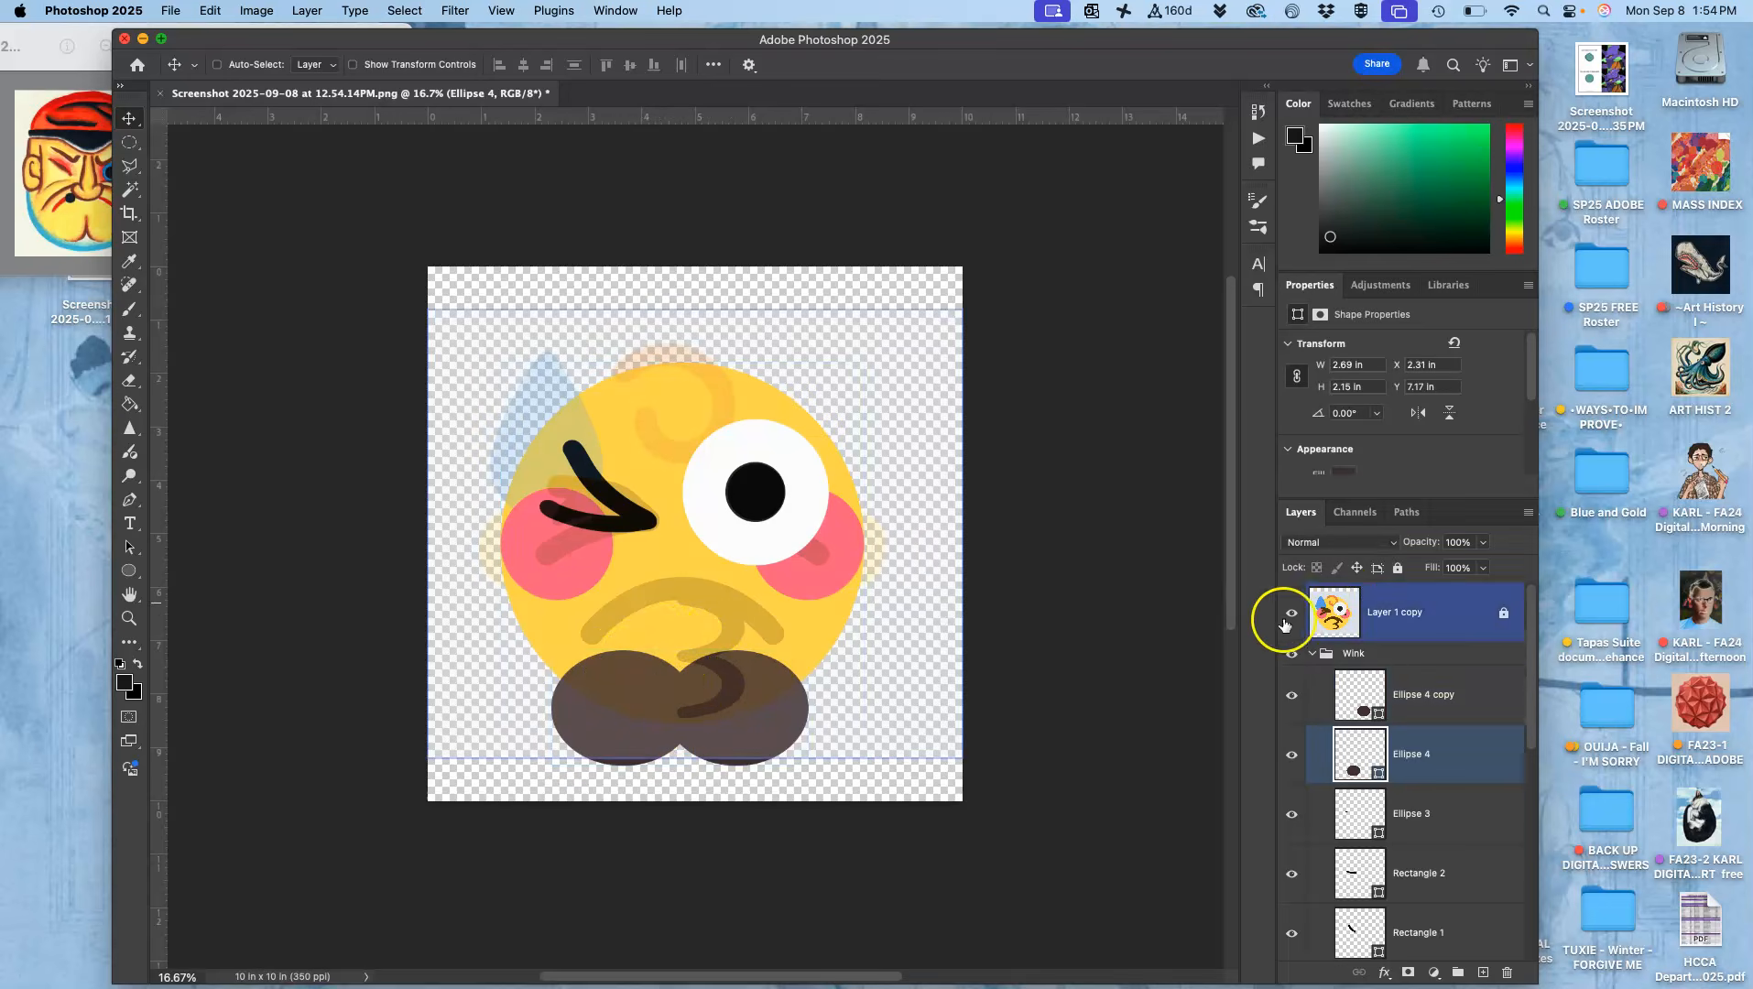
pyautogui.click(1291, 613)
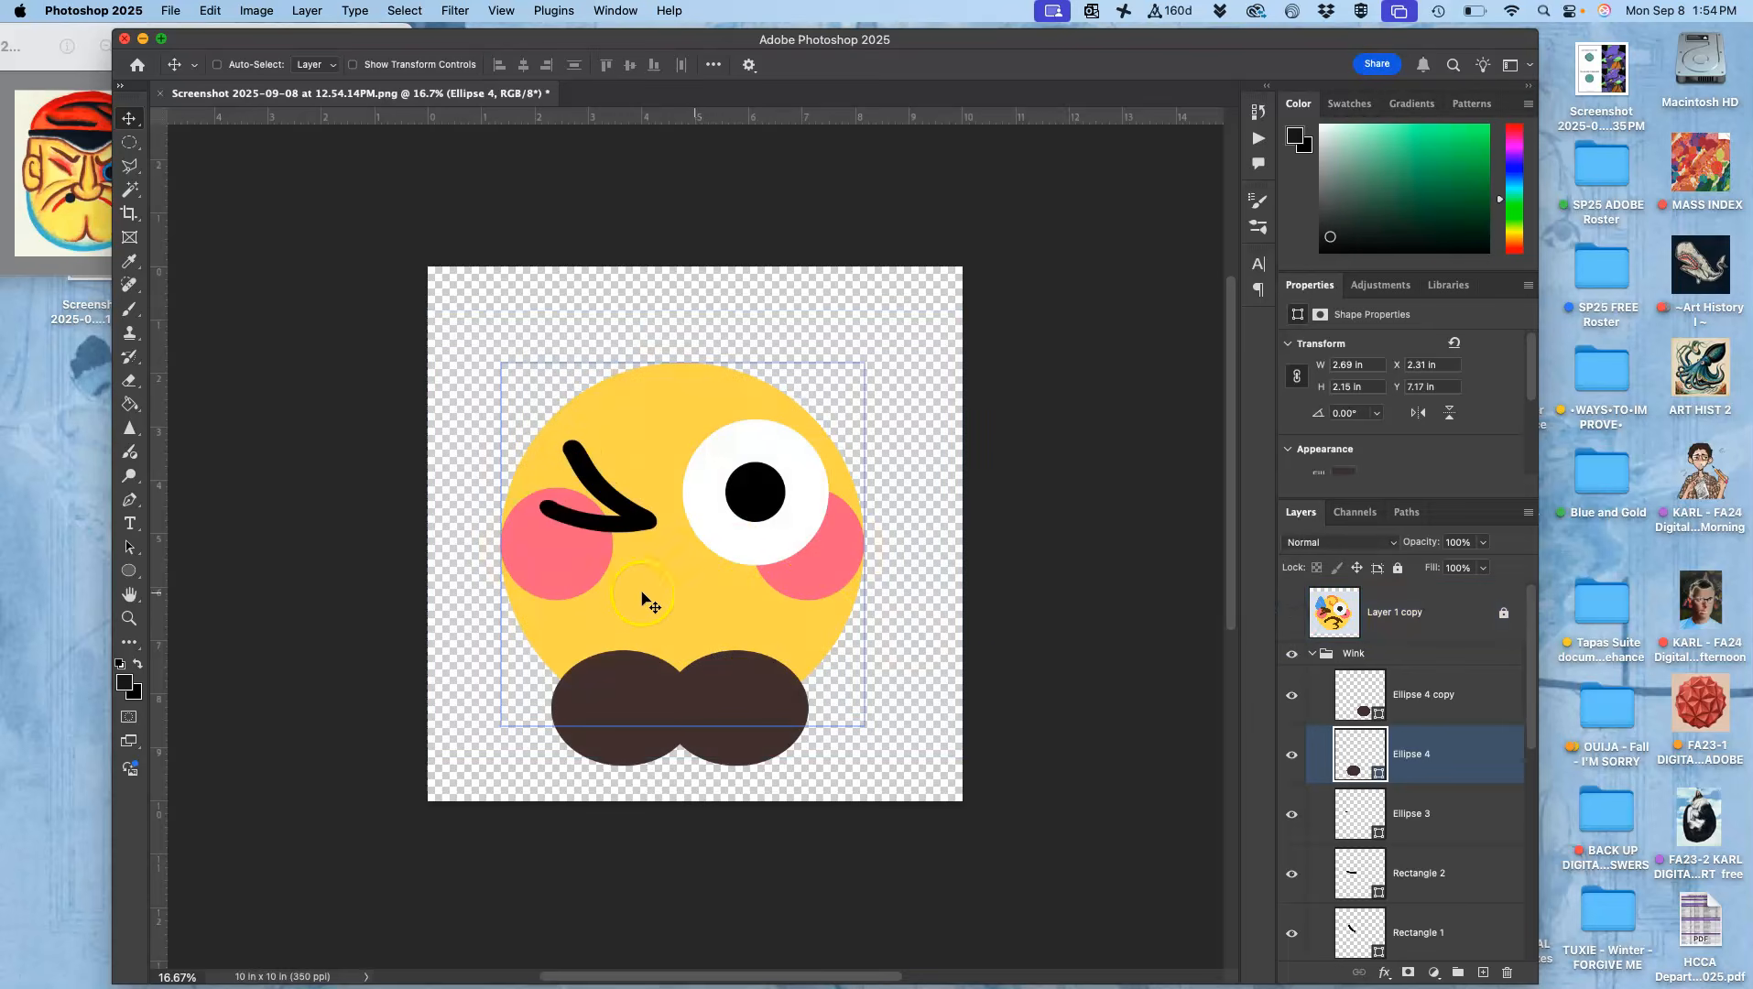
pyautogui.click(126, 572)
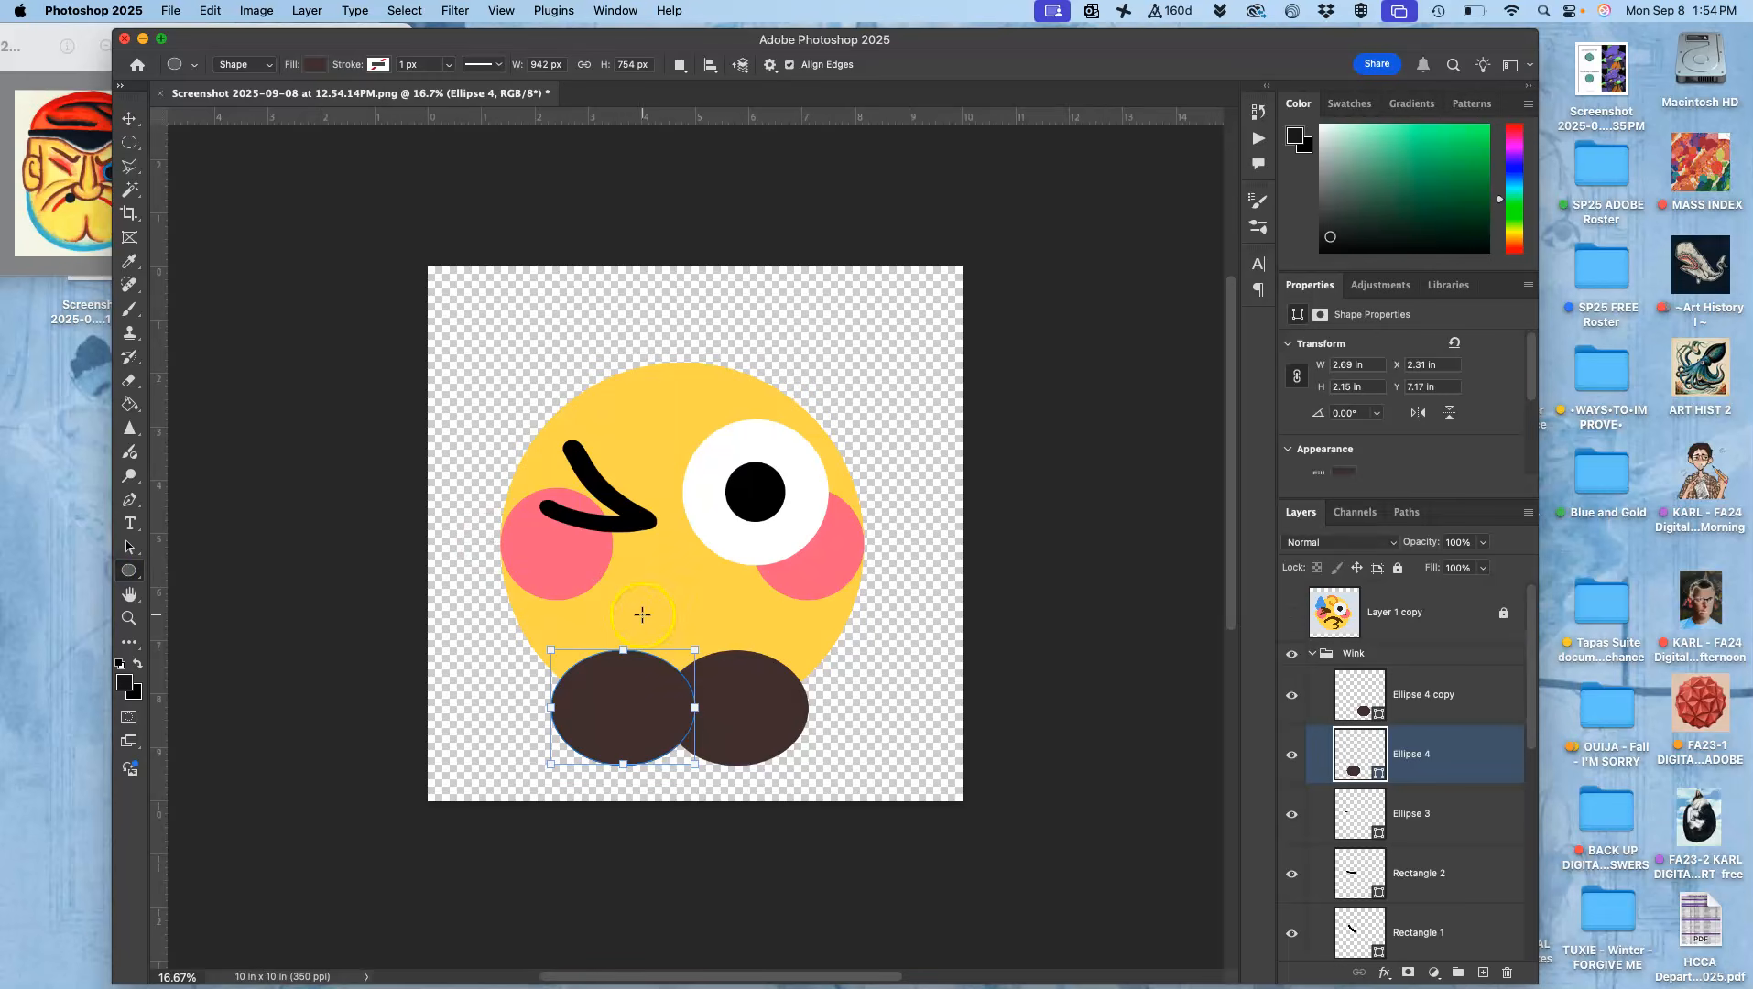
pyautogui.moveTo(541, 613); pyautogui.dragTo(677, 754)
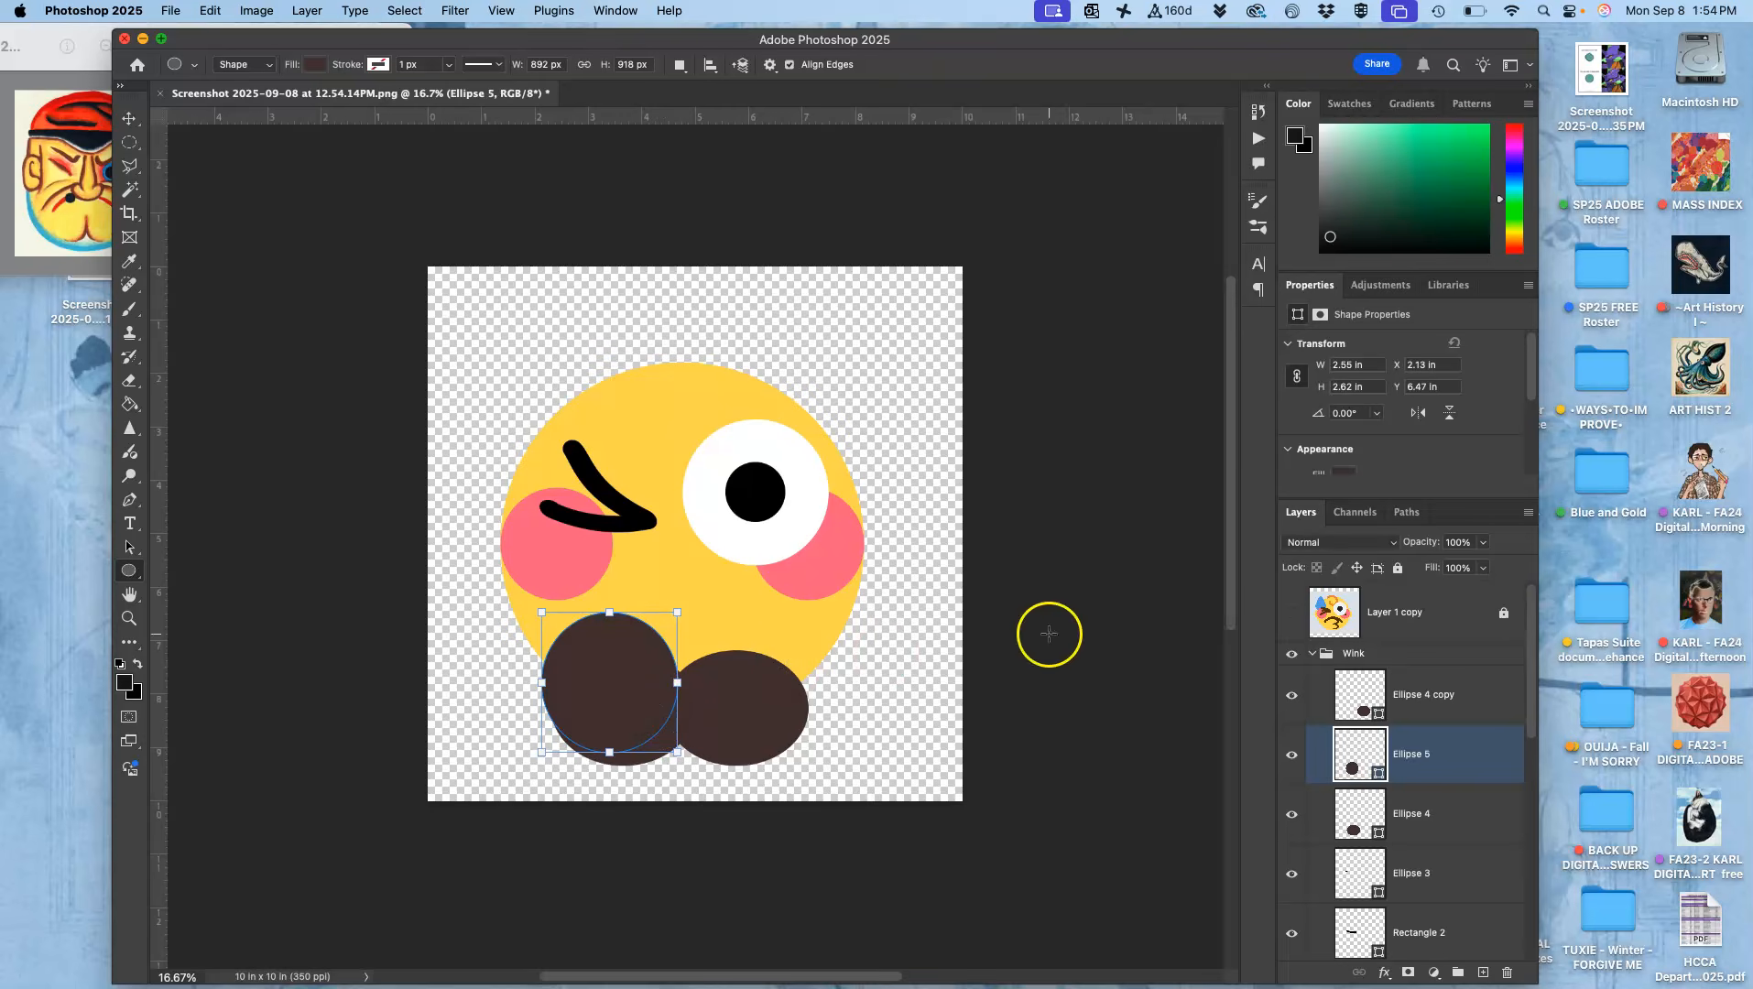
# - Move the new Ellipse 5 above Ellipse 4 copy and fill it with the yellow sampled from the face
pyautogui.moveTo(1360, 741); pyautogui.dragTo(1354, 676)
pyautogui.doubleClick(1357, 698)
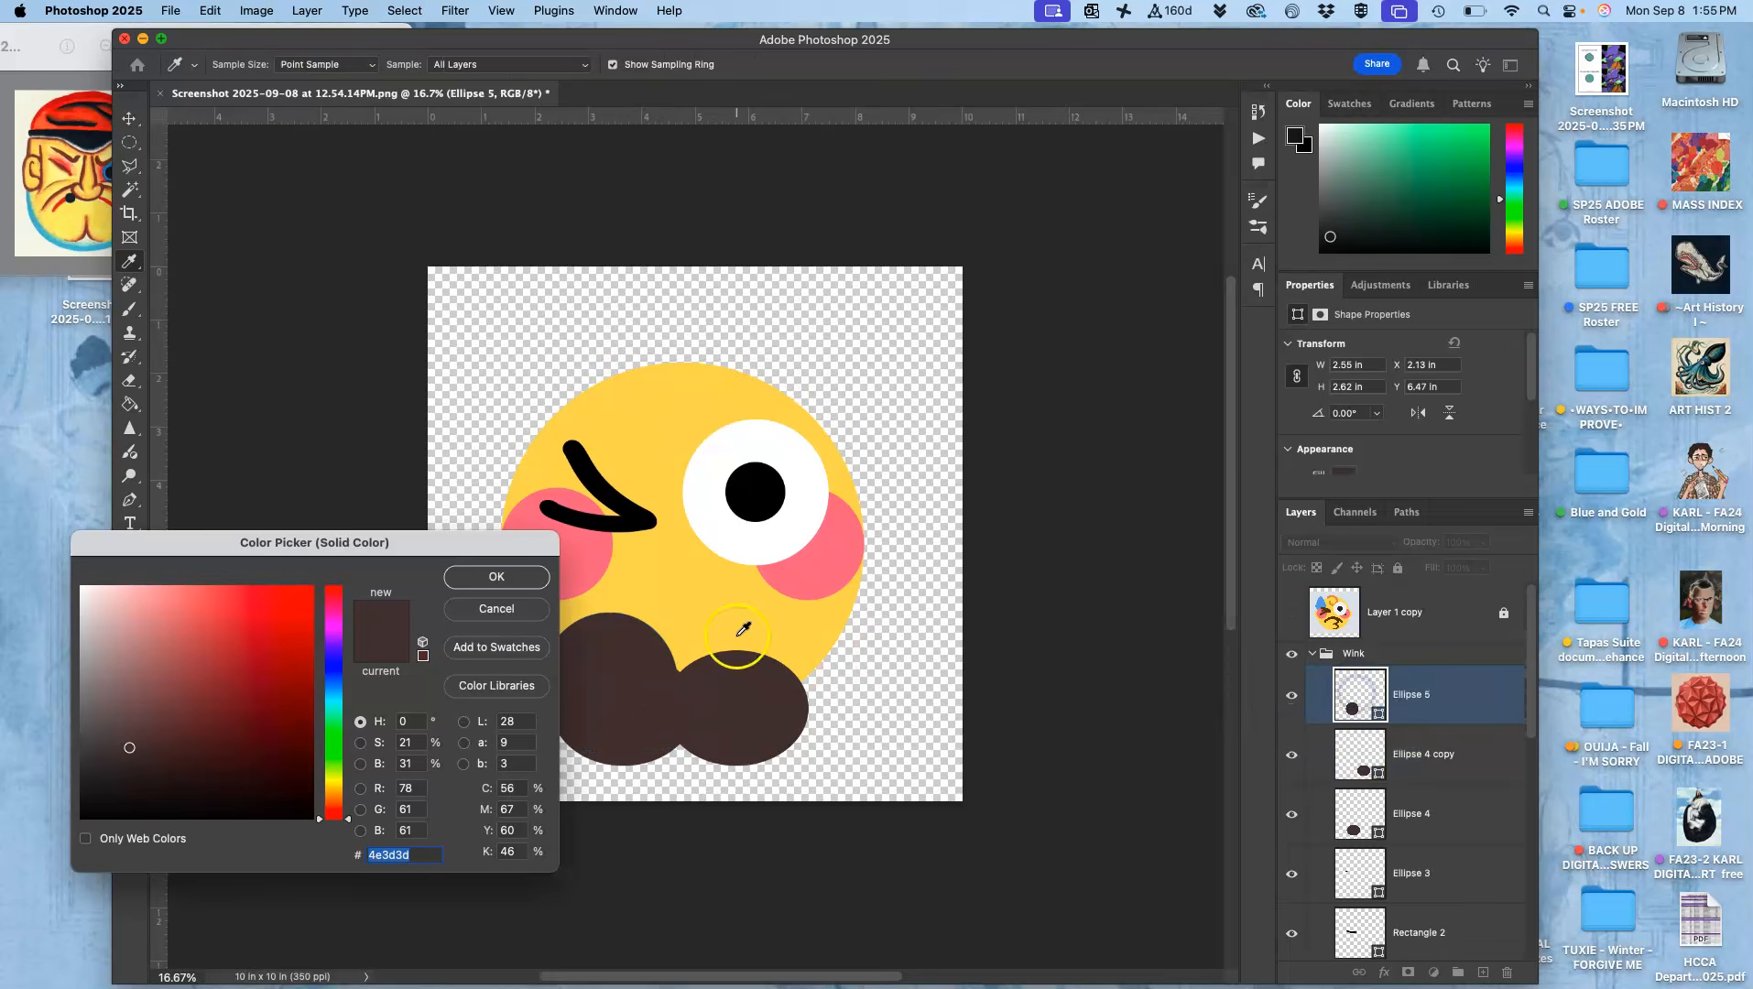
pyautogui.click(696, 608)
pyautogui.click(493, 576)
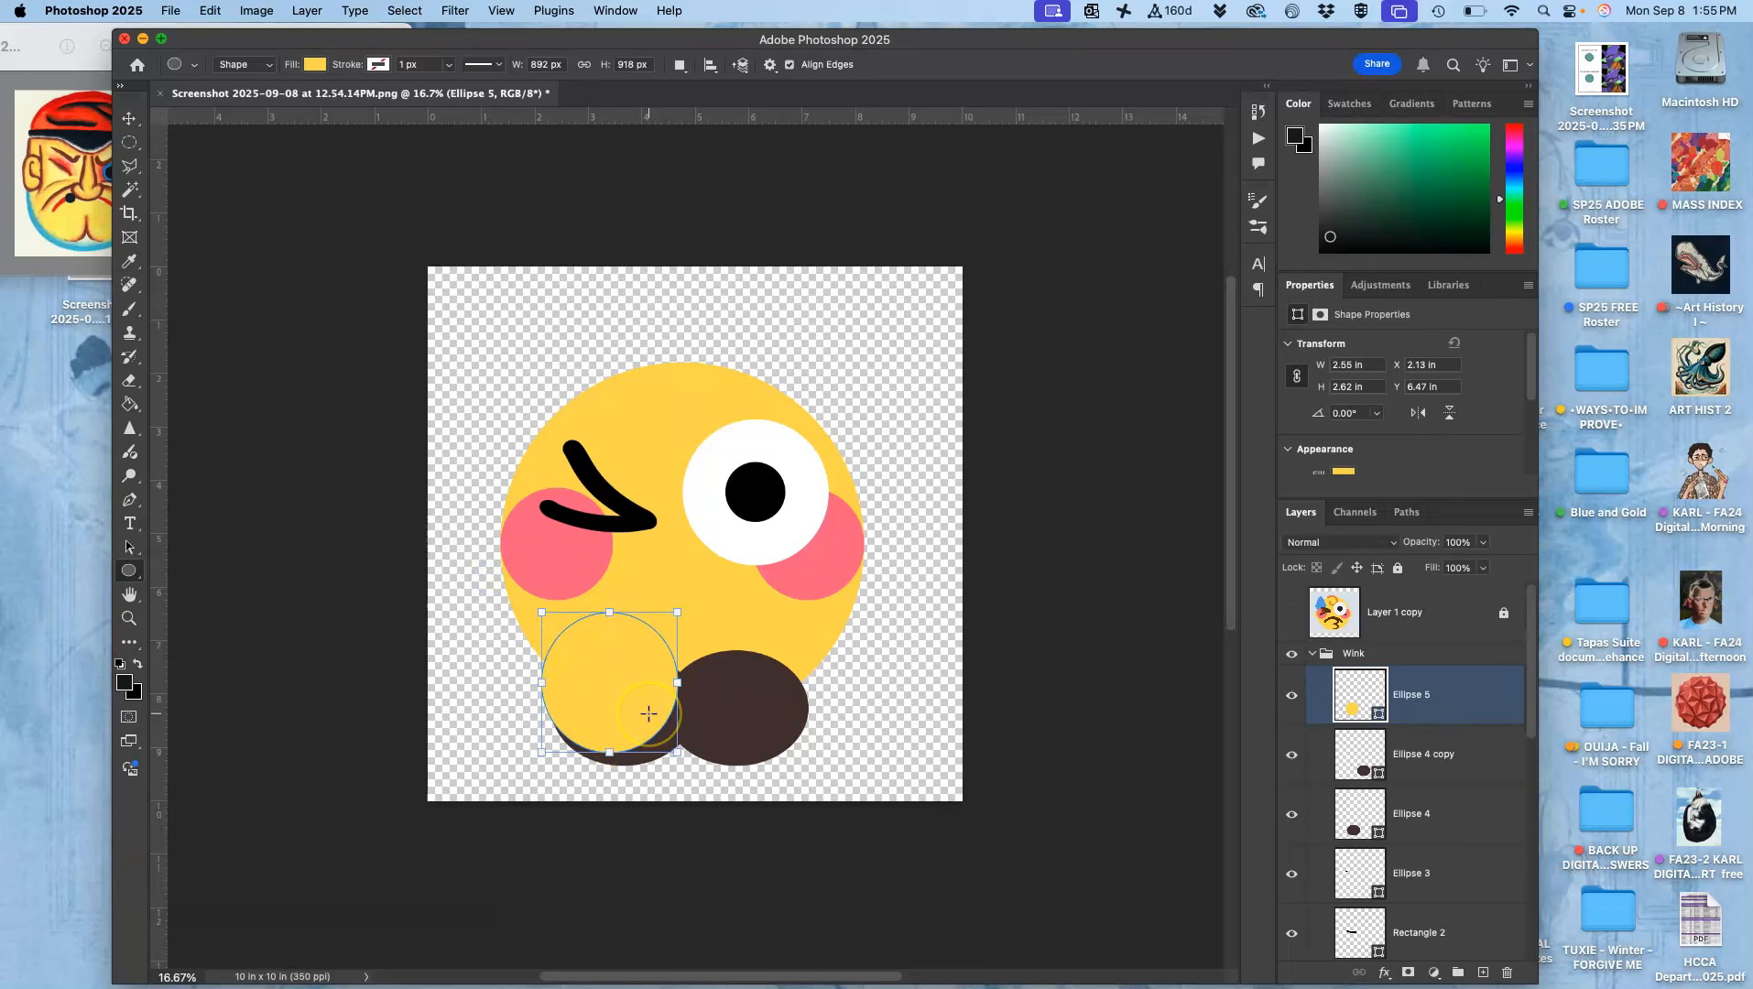
# - Duplicate the yellow Ellipse 5 and place the copy over the right brown ellipse, at about X 4.68 in
pyautogui.press('super+j')
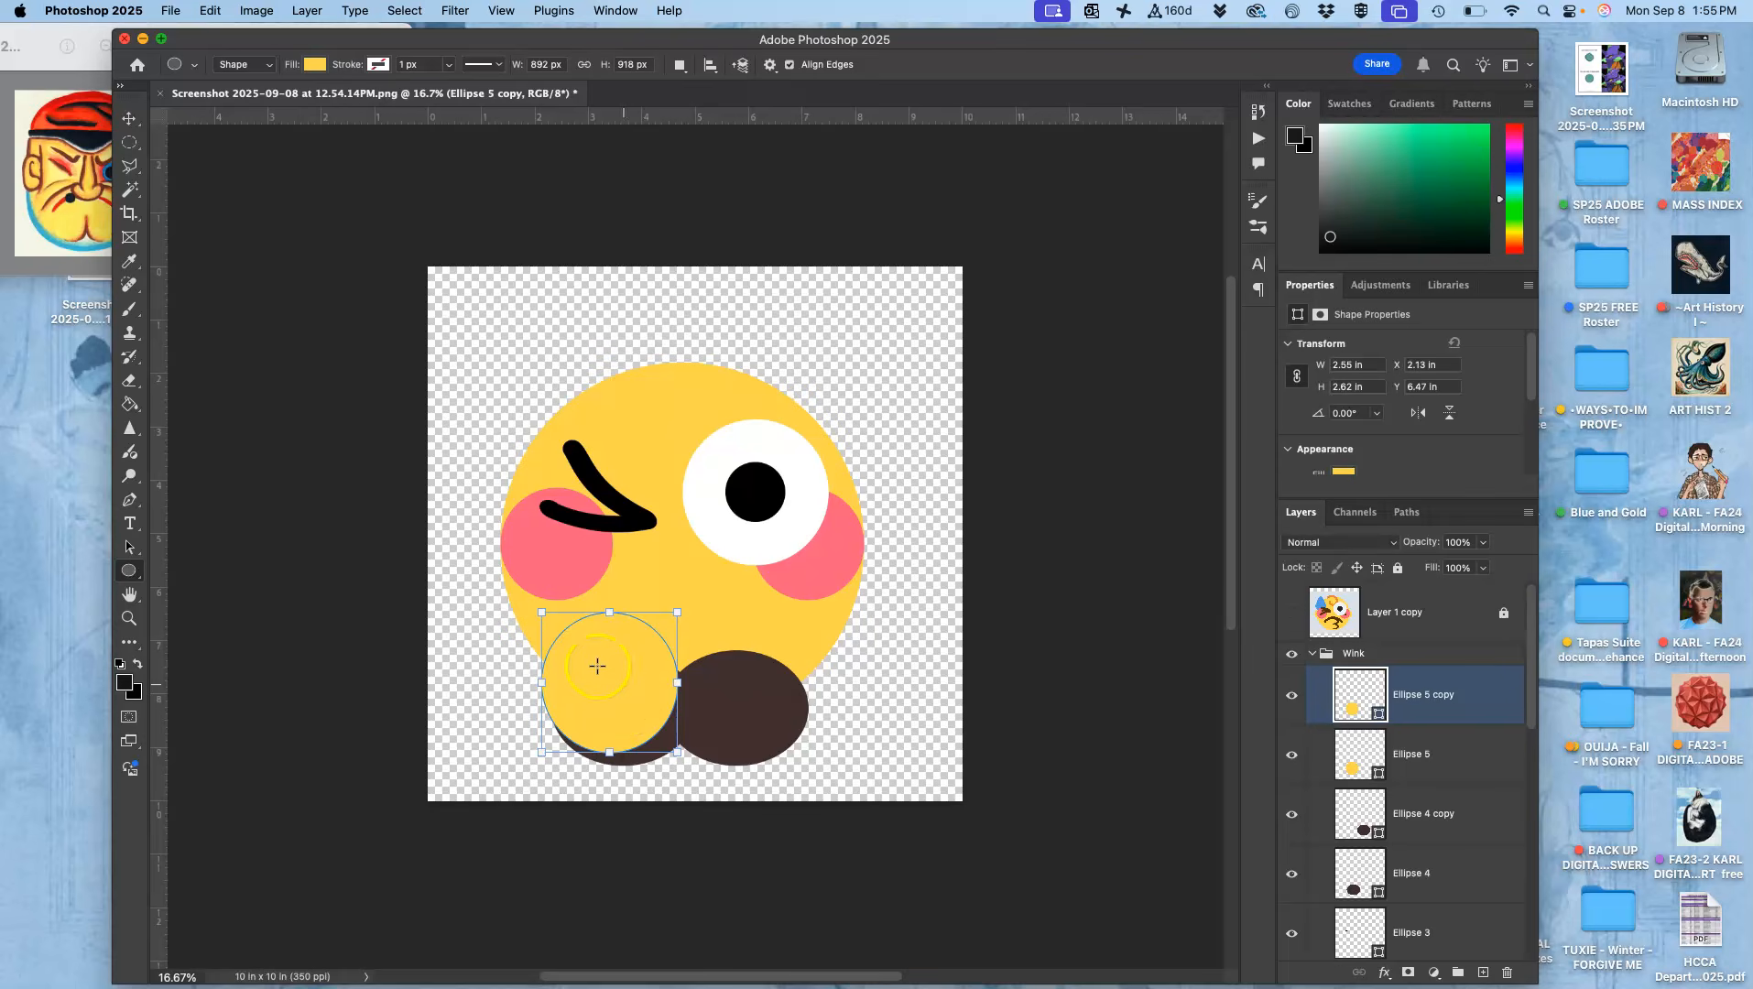
pyautogui.click(129, 118)
pyautogui.moveTo(620, 670); pyautogui.dragTo(764, 695)
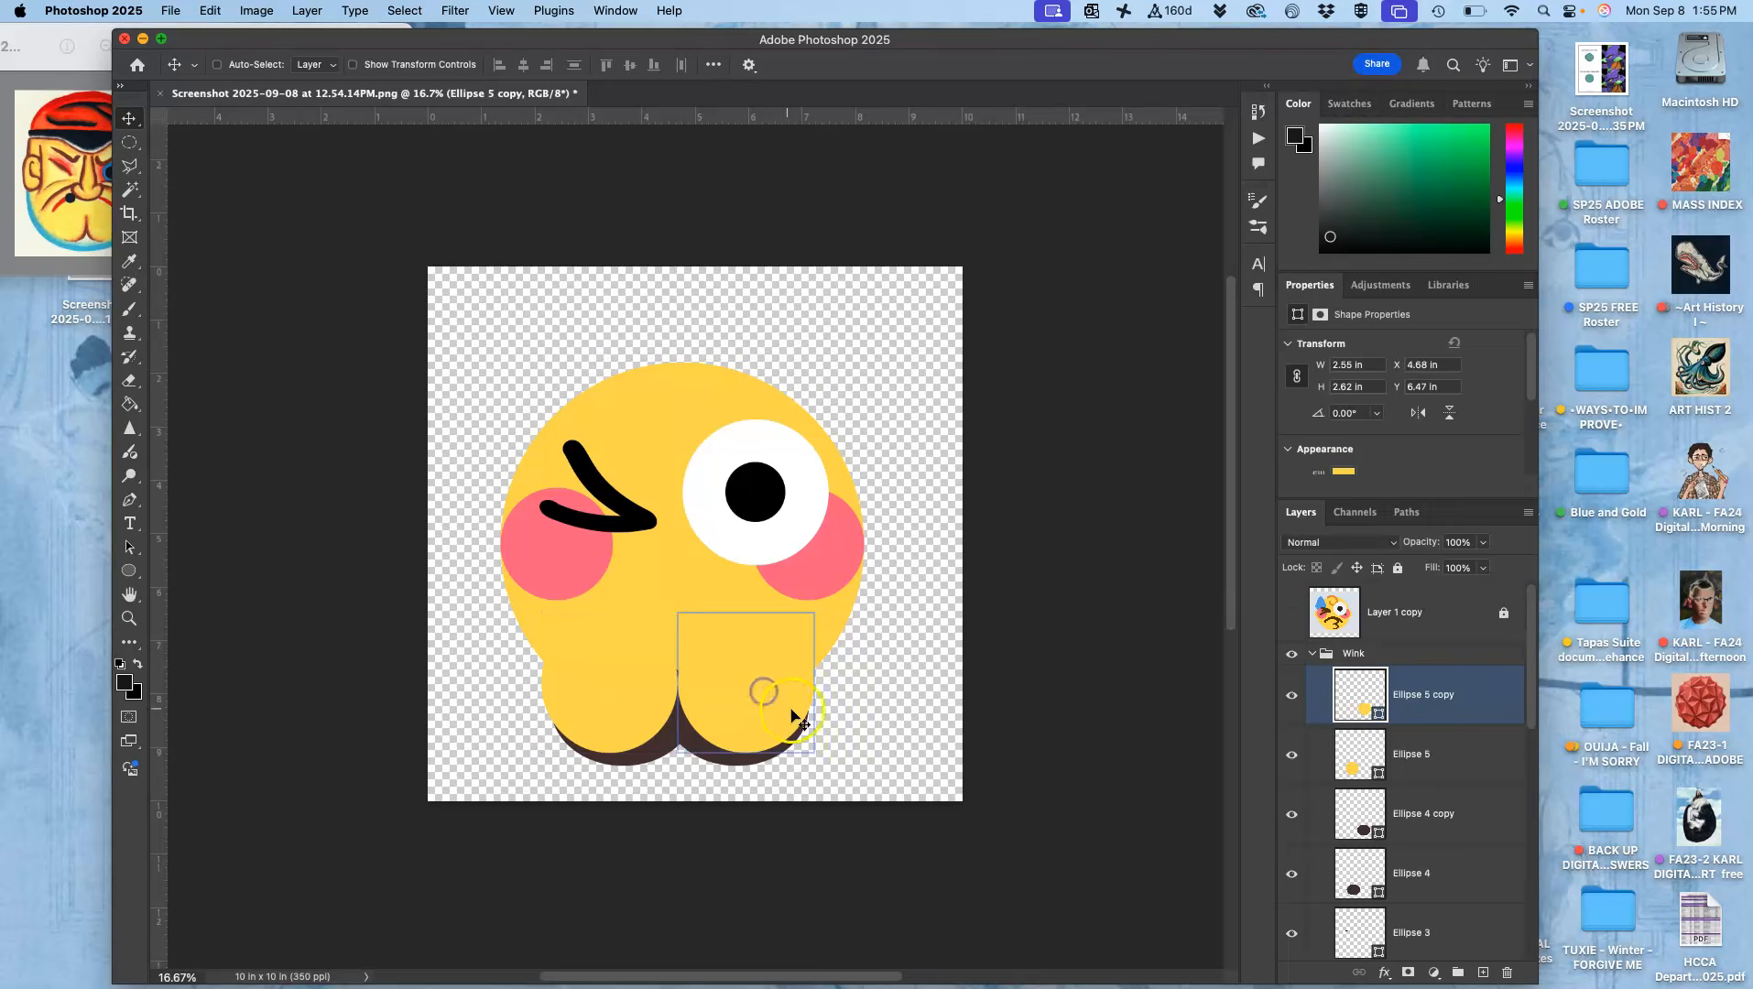
# - Nudge the two yellow jowl ellipses toward each other, to about X 2.19 in and X 4.64 in
pyautogui.click(771, 703)
pyautogui.keyDown('super'); pyautogui.click(640, 694); pyautogui.keyUp('super')
pyautogui.hotkey('shift', 'Right')
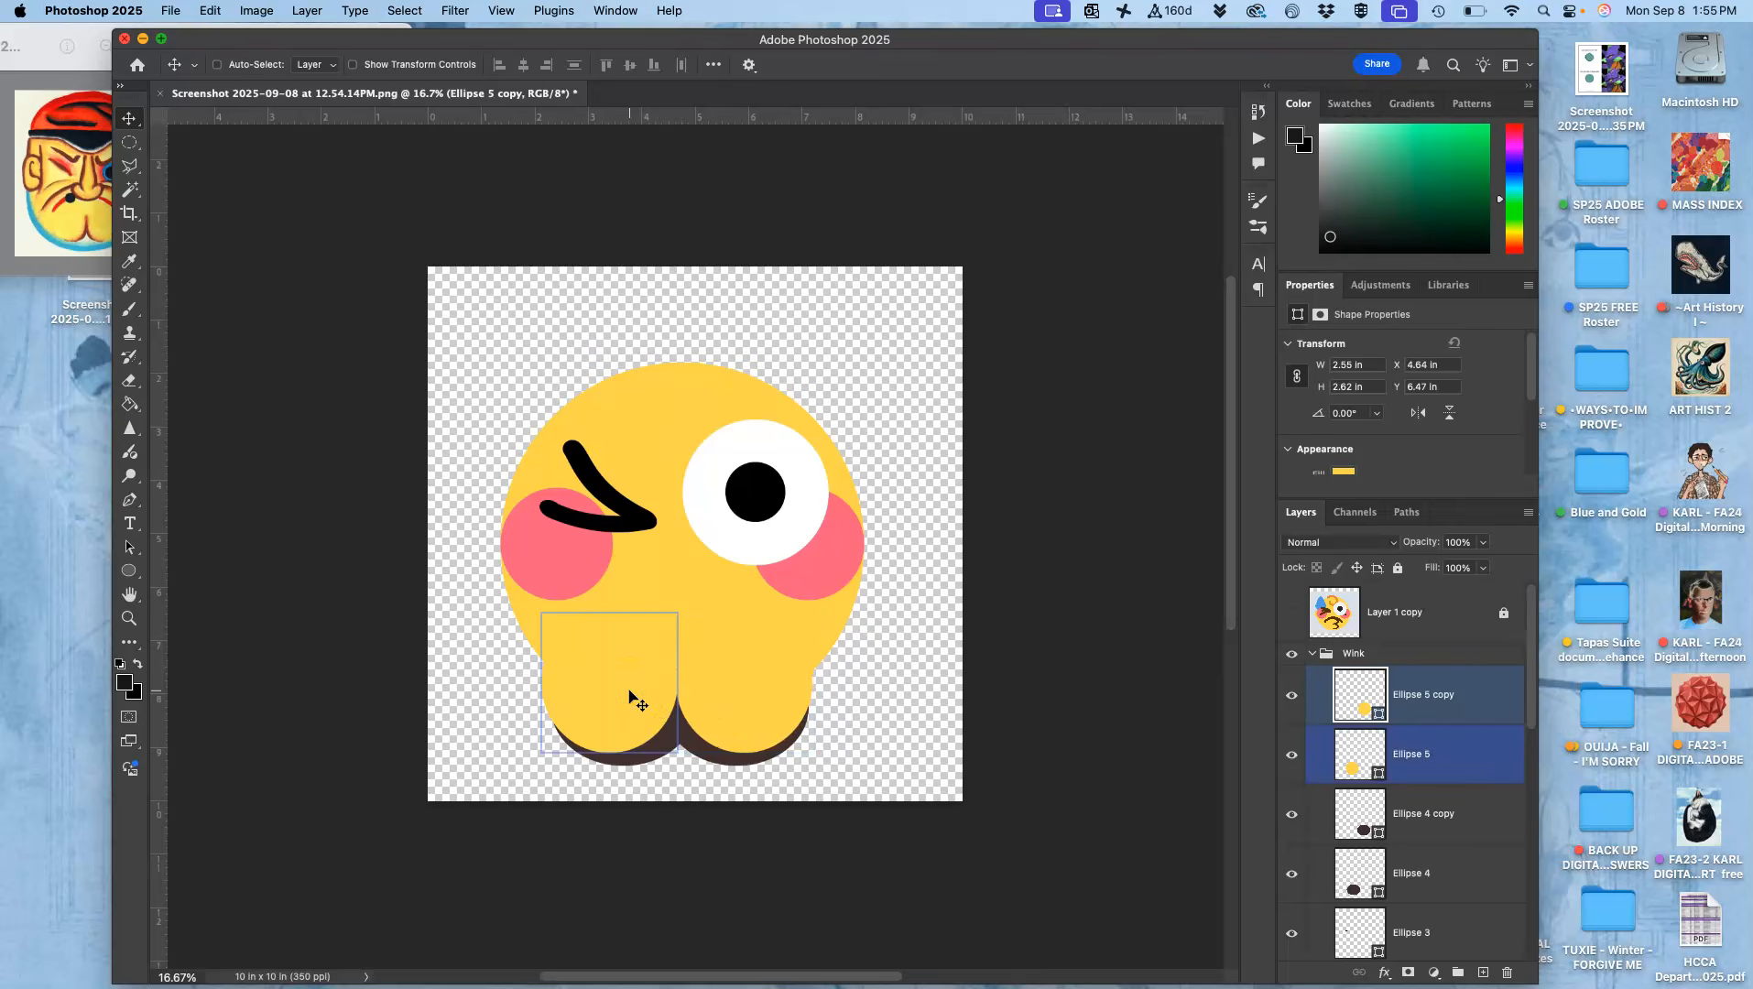
pyautogui.click(1447, 762)
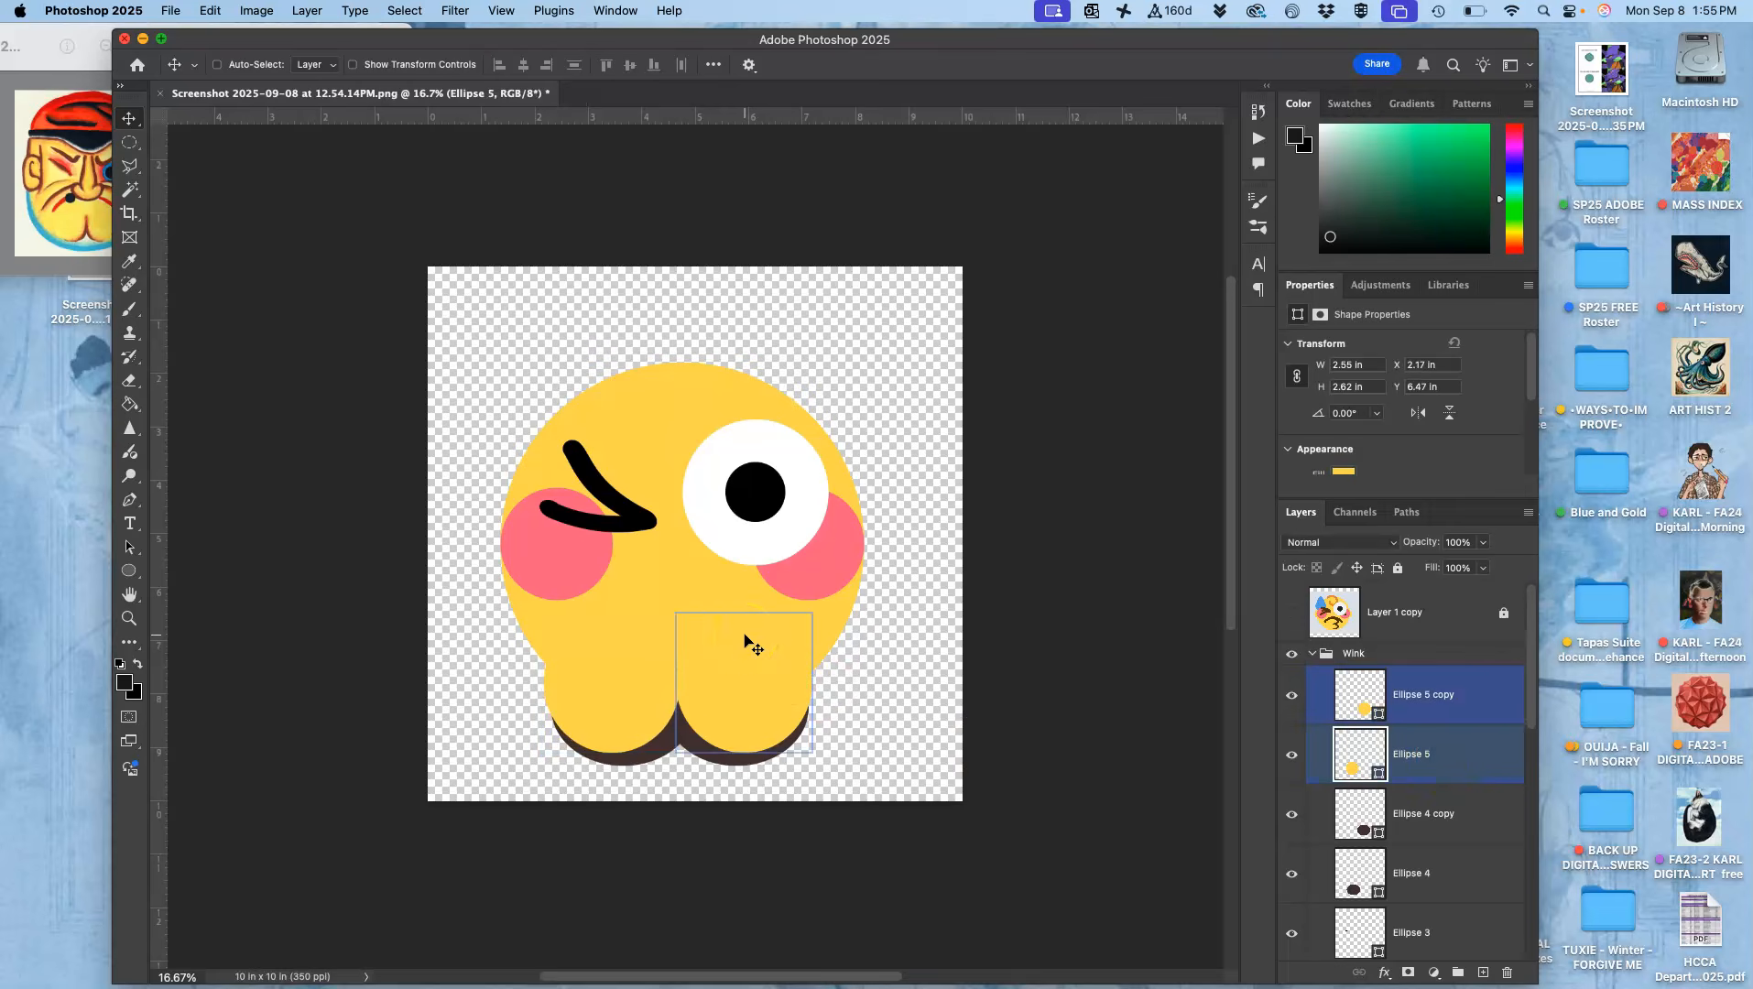
pyautogui.keyDown('super'); pyautogui.click(722, 676); pyautogui.keyUp('super')
pyautogui.keyDown('super'); pyautogui.click(632, 701); pyautogui.keyUp('super')
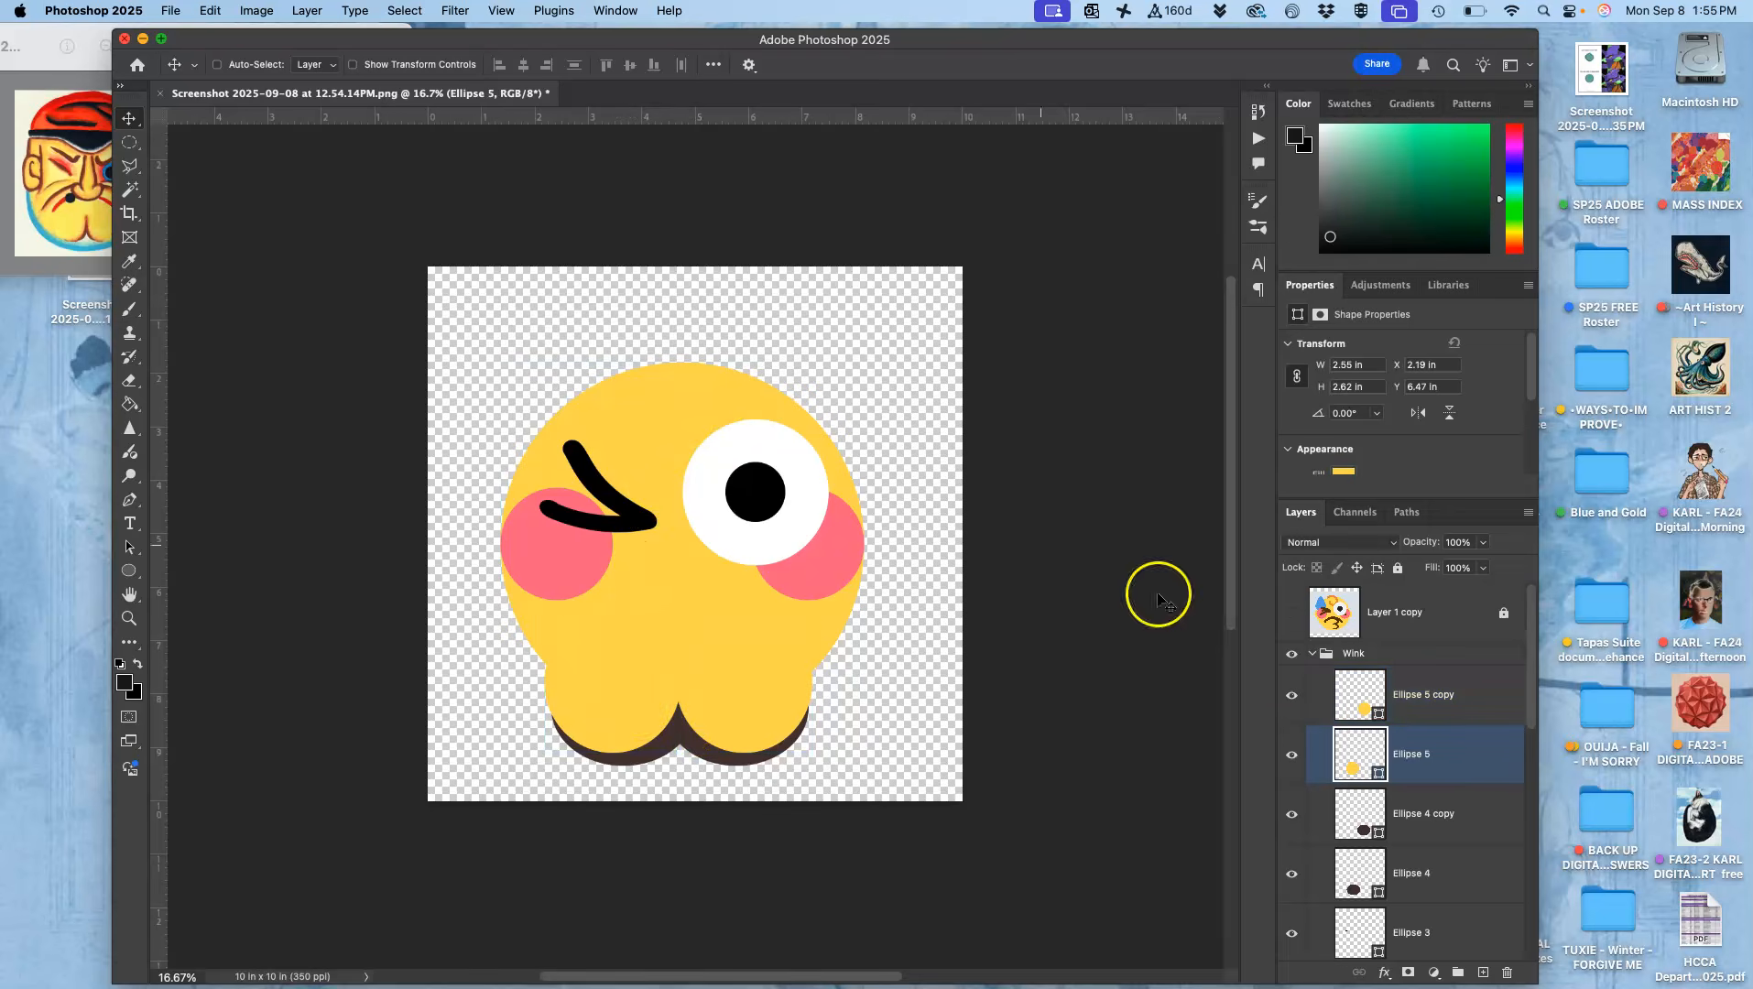
# - Duplicate the yellow Ellipse 1 face circle and stretch the copy upward to about 7.77 in high
pyautogui.scroll(-5, 1415, 788)
pyautogui.scroll(-2, 1415, 793)
pyautogui.click(1385, 870)
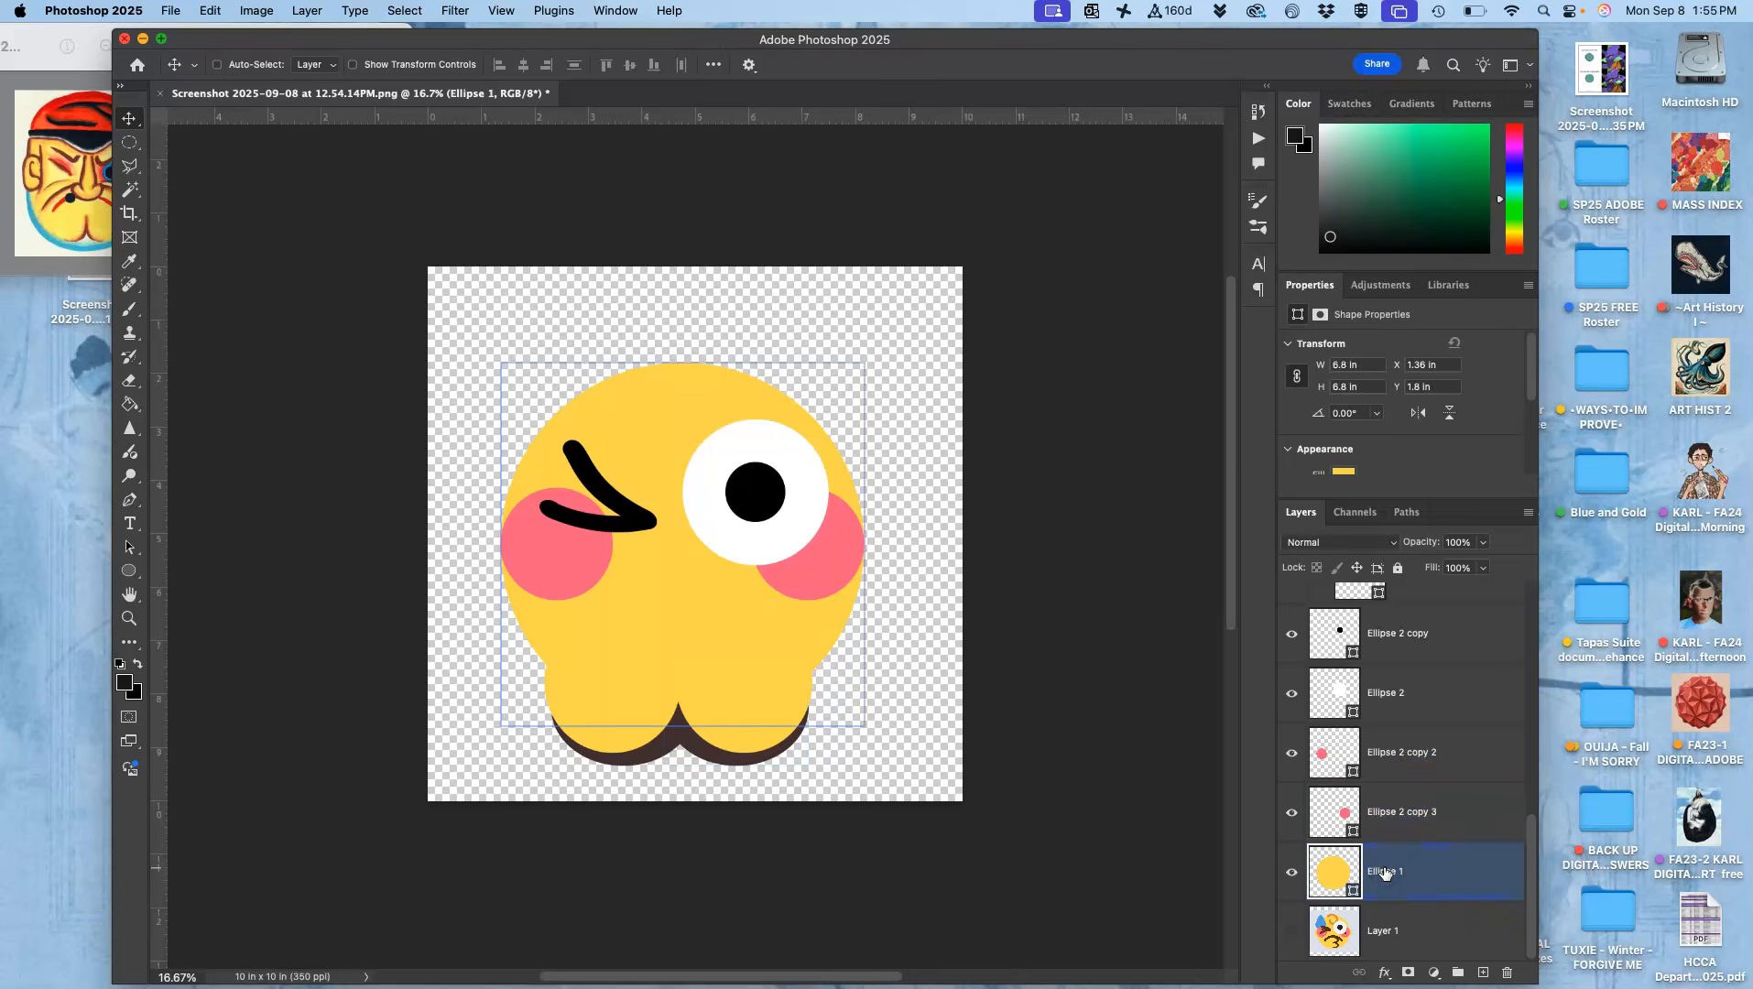
pyautogui.press('super+j')
pyautogui.press('super+t')
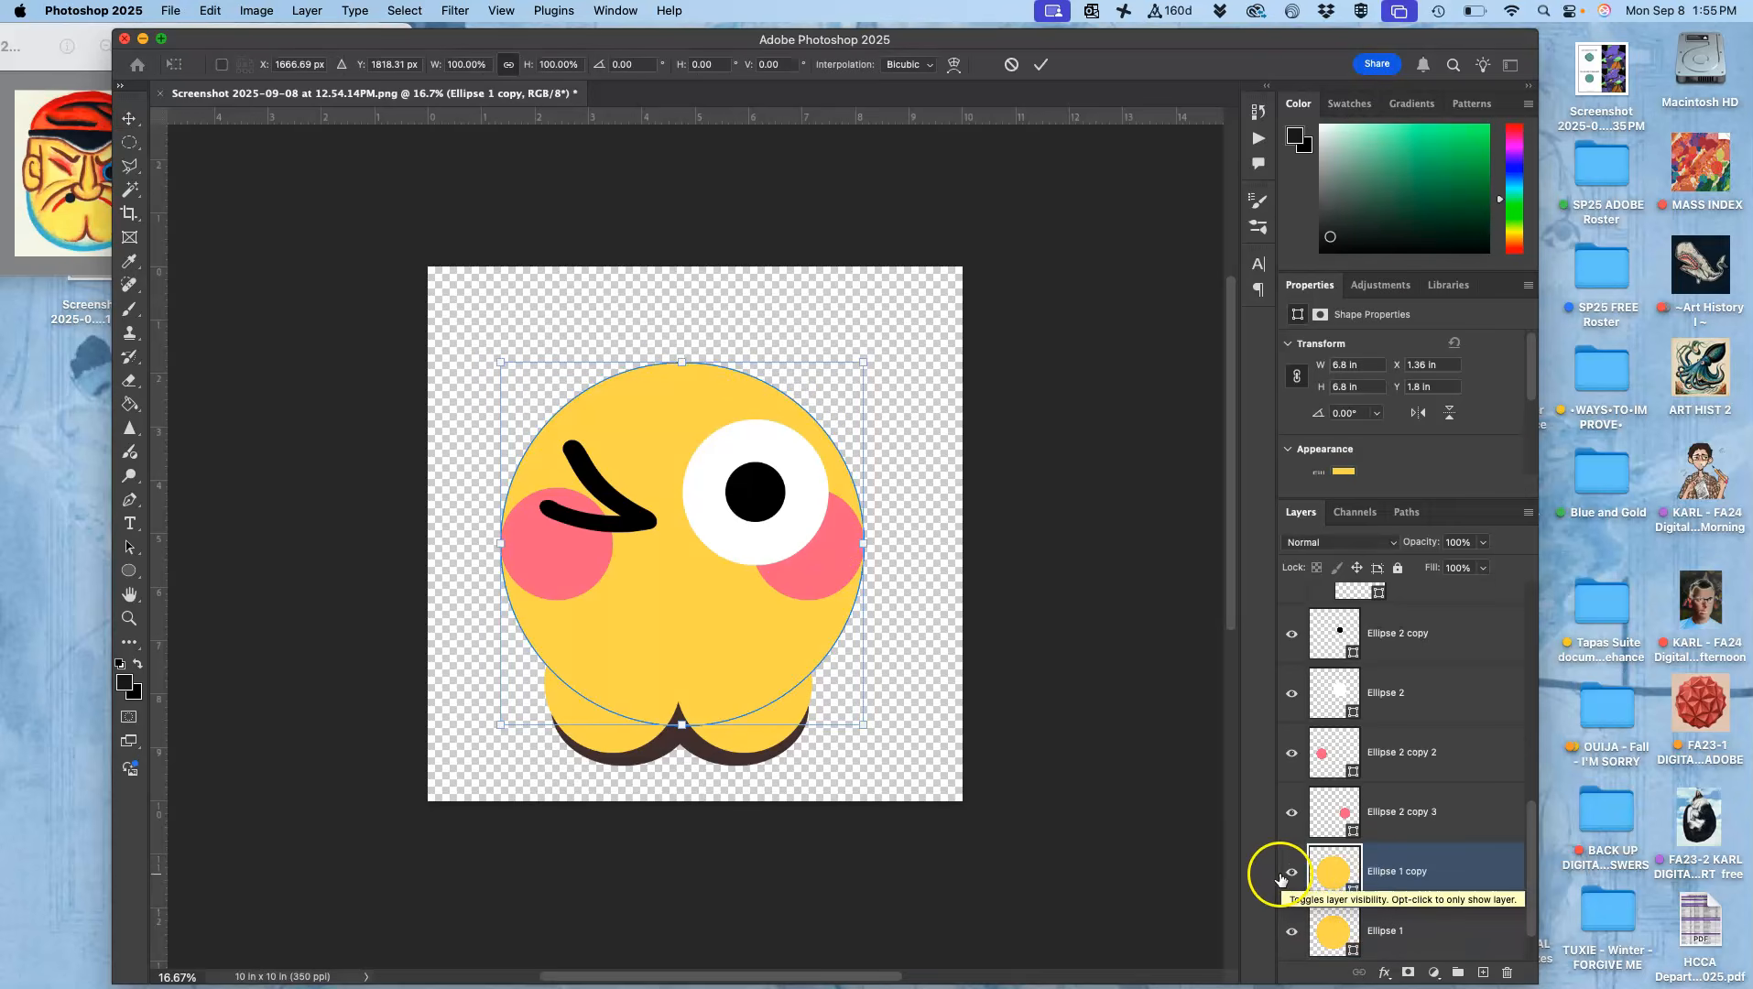
pyautogui.moveTo(683, 362); pyautogui.dragTo(682, 309)
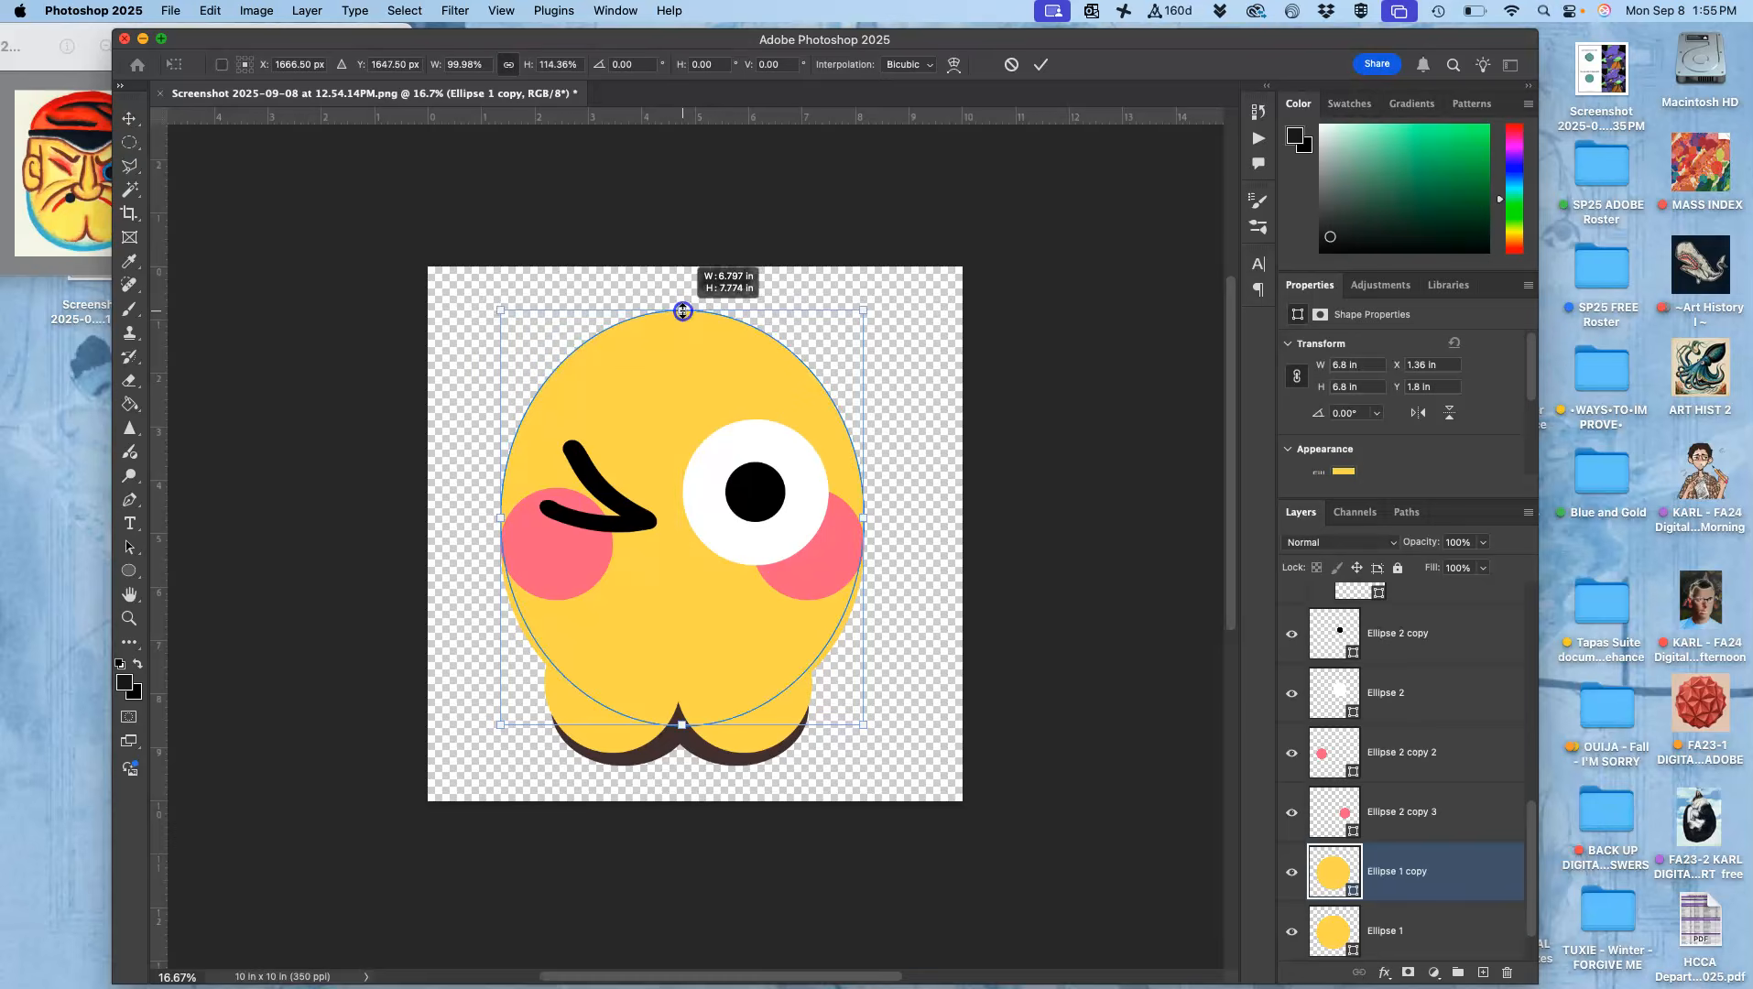
# - Warp the stretched face copy, pulling both sides inward and raising the crown to form a narrower, rounded head
pyautogui.rightClick(682, 400)
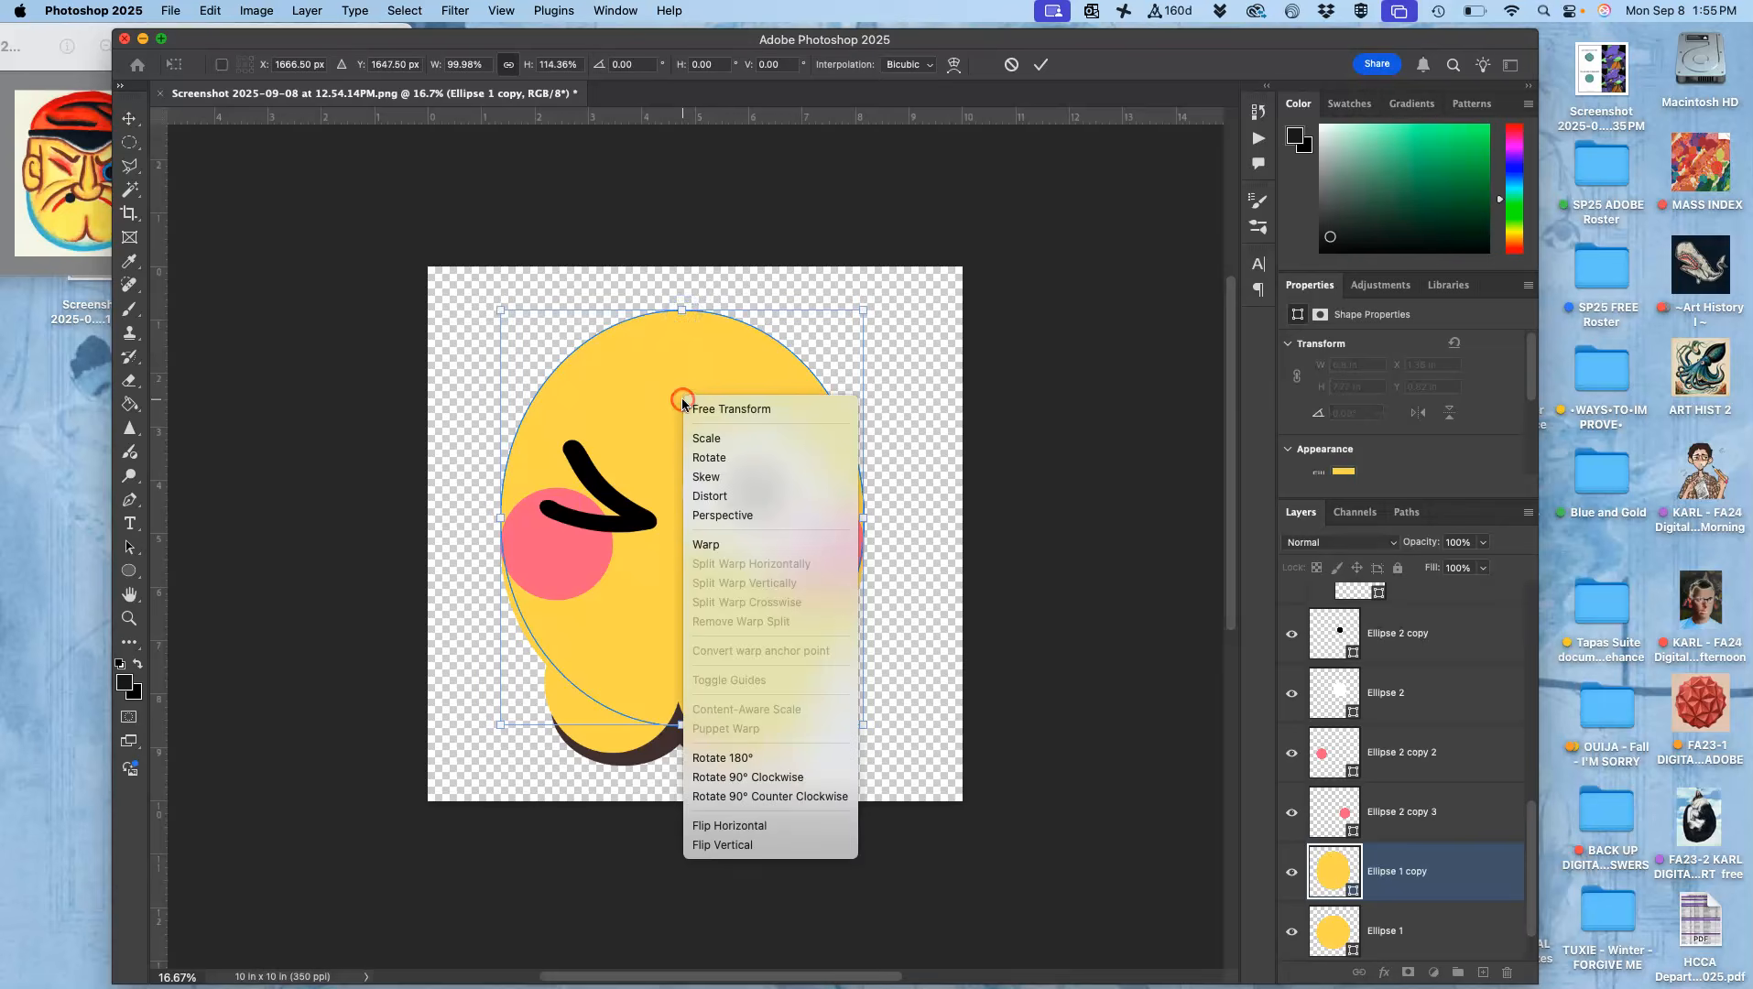
pyautogui.click(706, 544)
pyautogui.moveTo(527, 458); pyautogui.dragTo(550, 431)
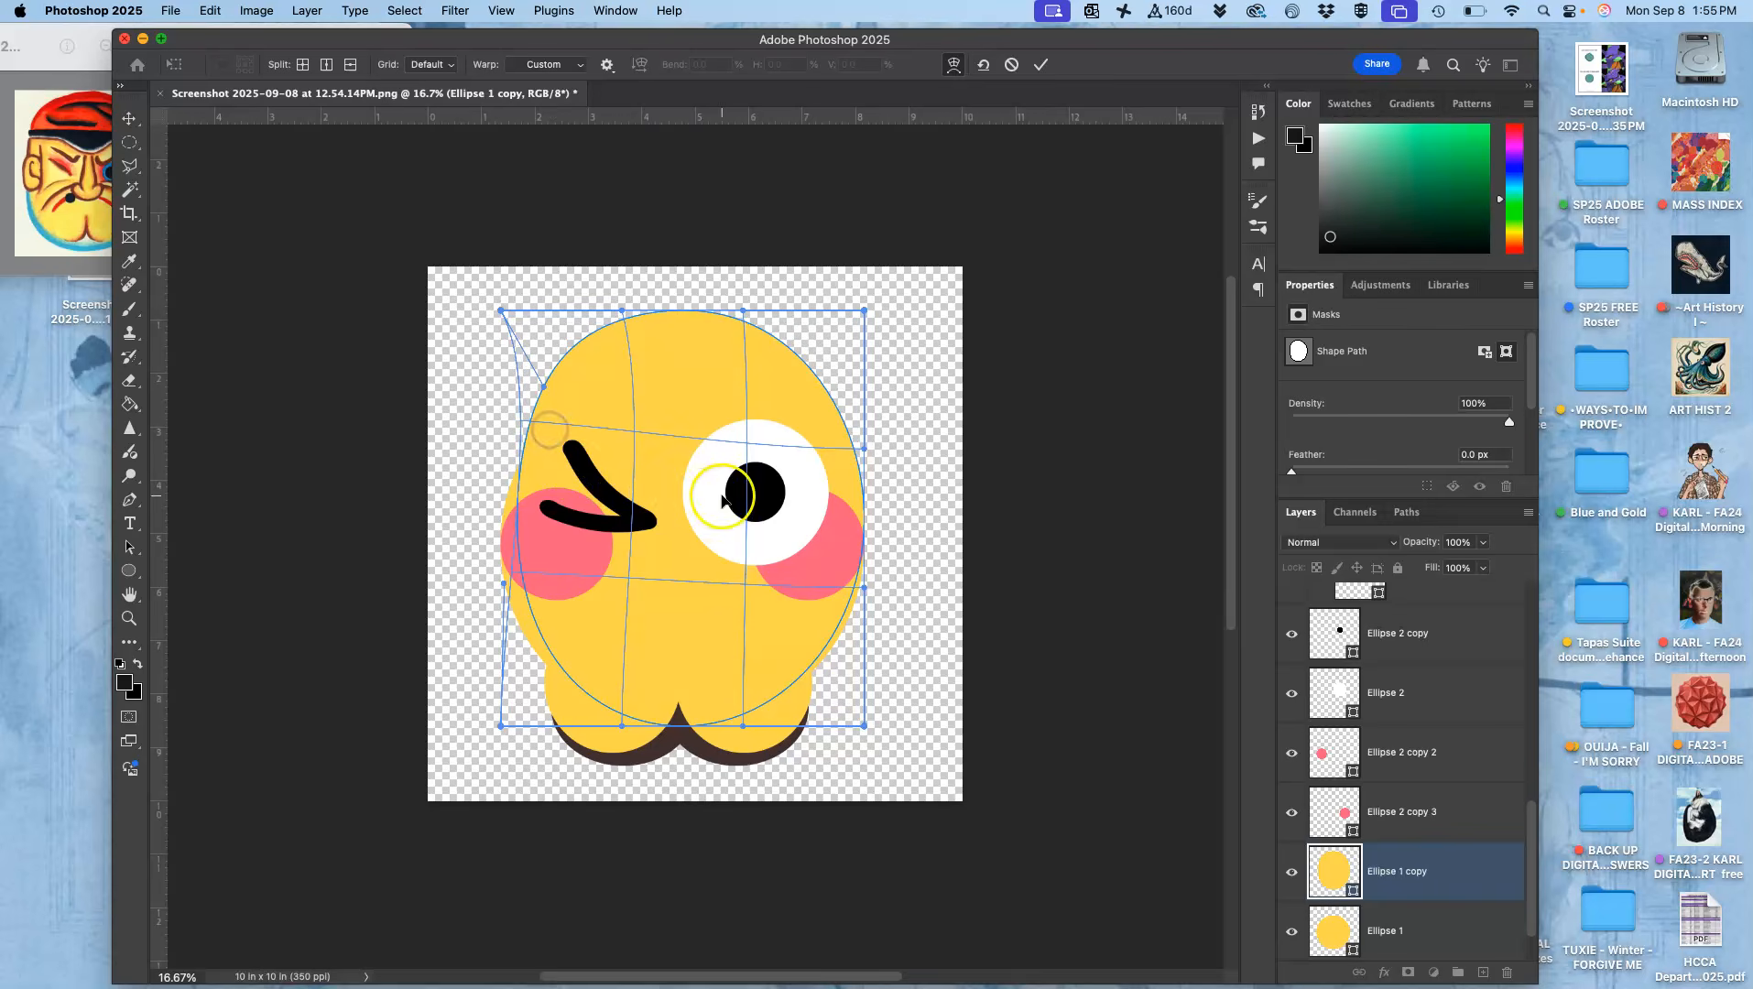
pyautogui.moveTo(852, 372); pyautogui.dragTo(833, 359)
pyautogui.moveTo(855, 633); pyautogui.dragTo(848, 643)
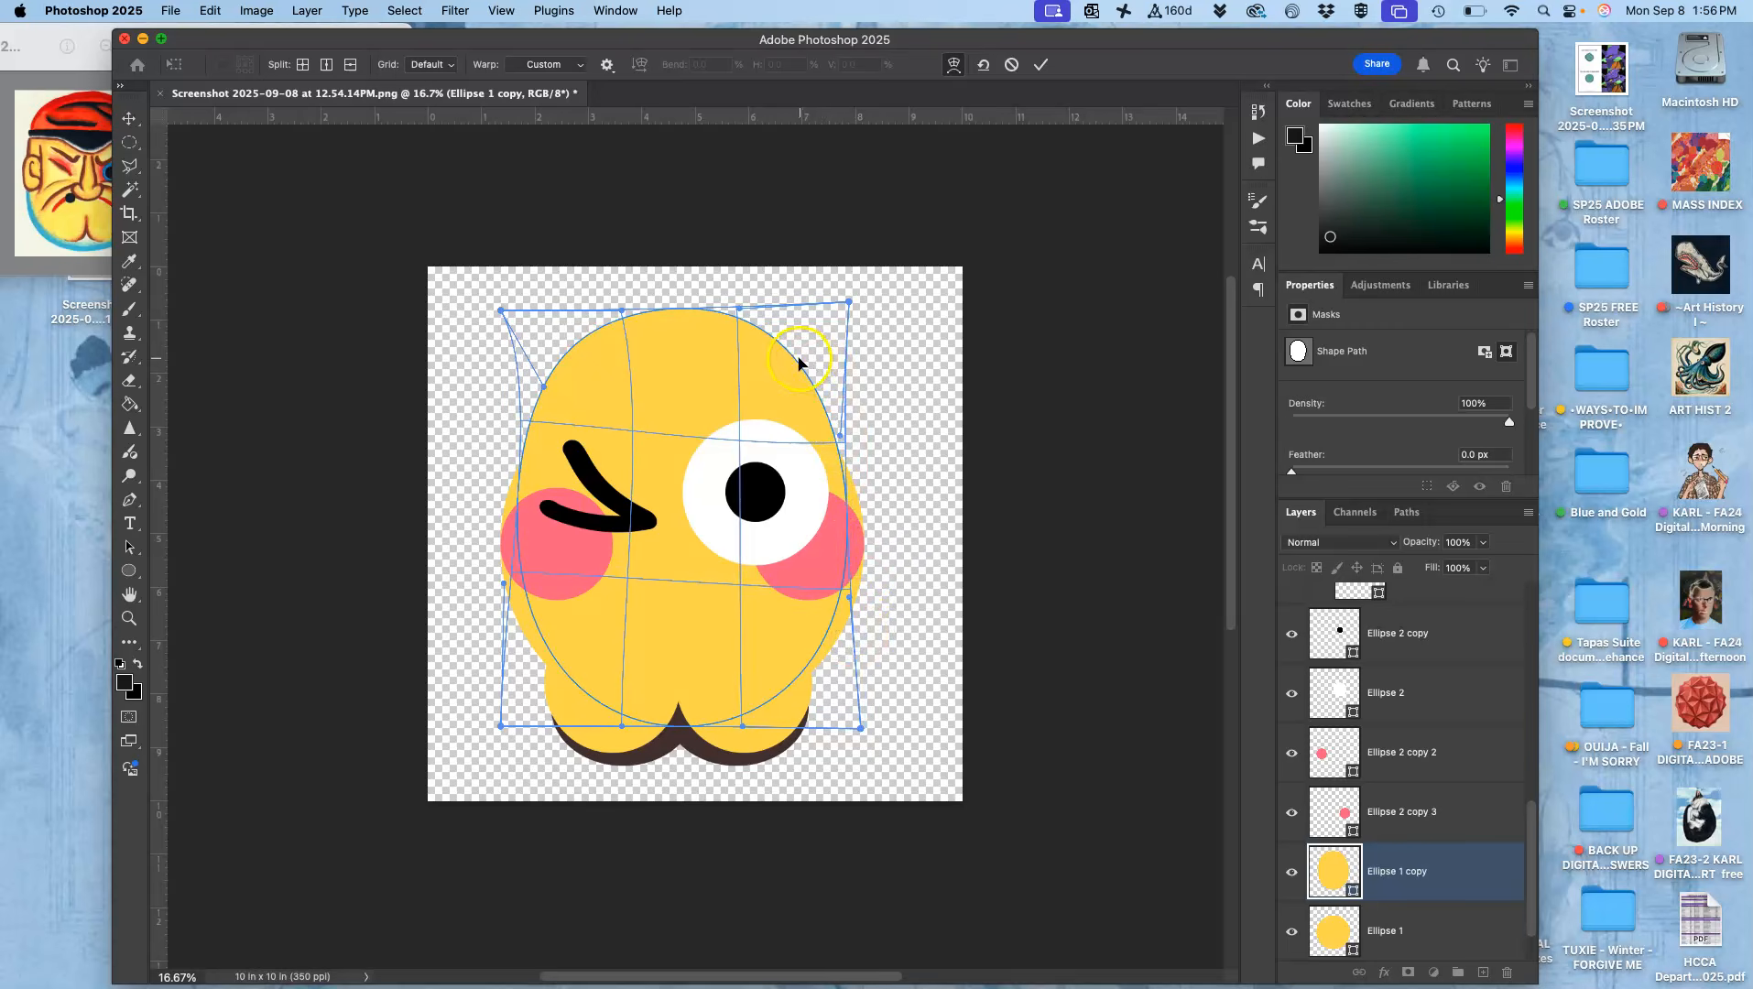
pyautogui.moveTo(700, 325); pyautogui.dragTo(704, 322)
pyautogui.press('Return')
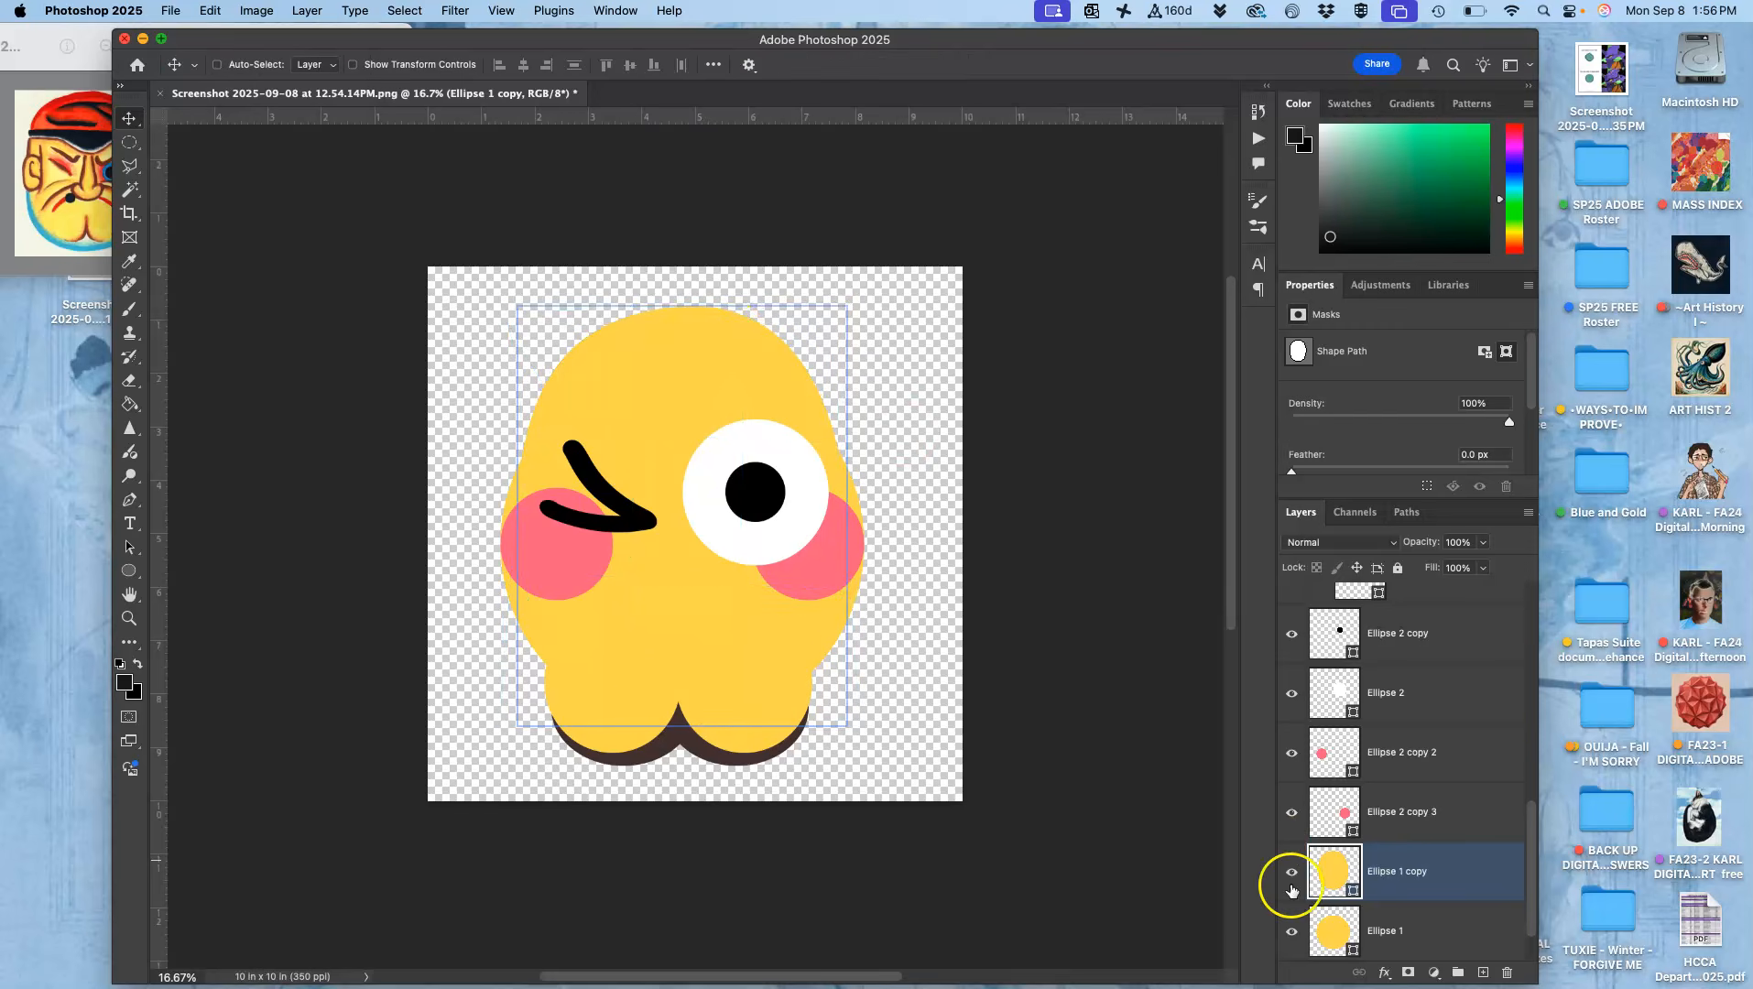
# - Toggle the visibility of the original Ellipse 1 to compare the head shape with and without it
pyautogui.click(1291, 934)
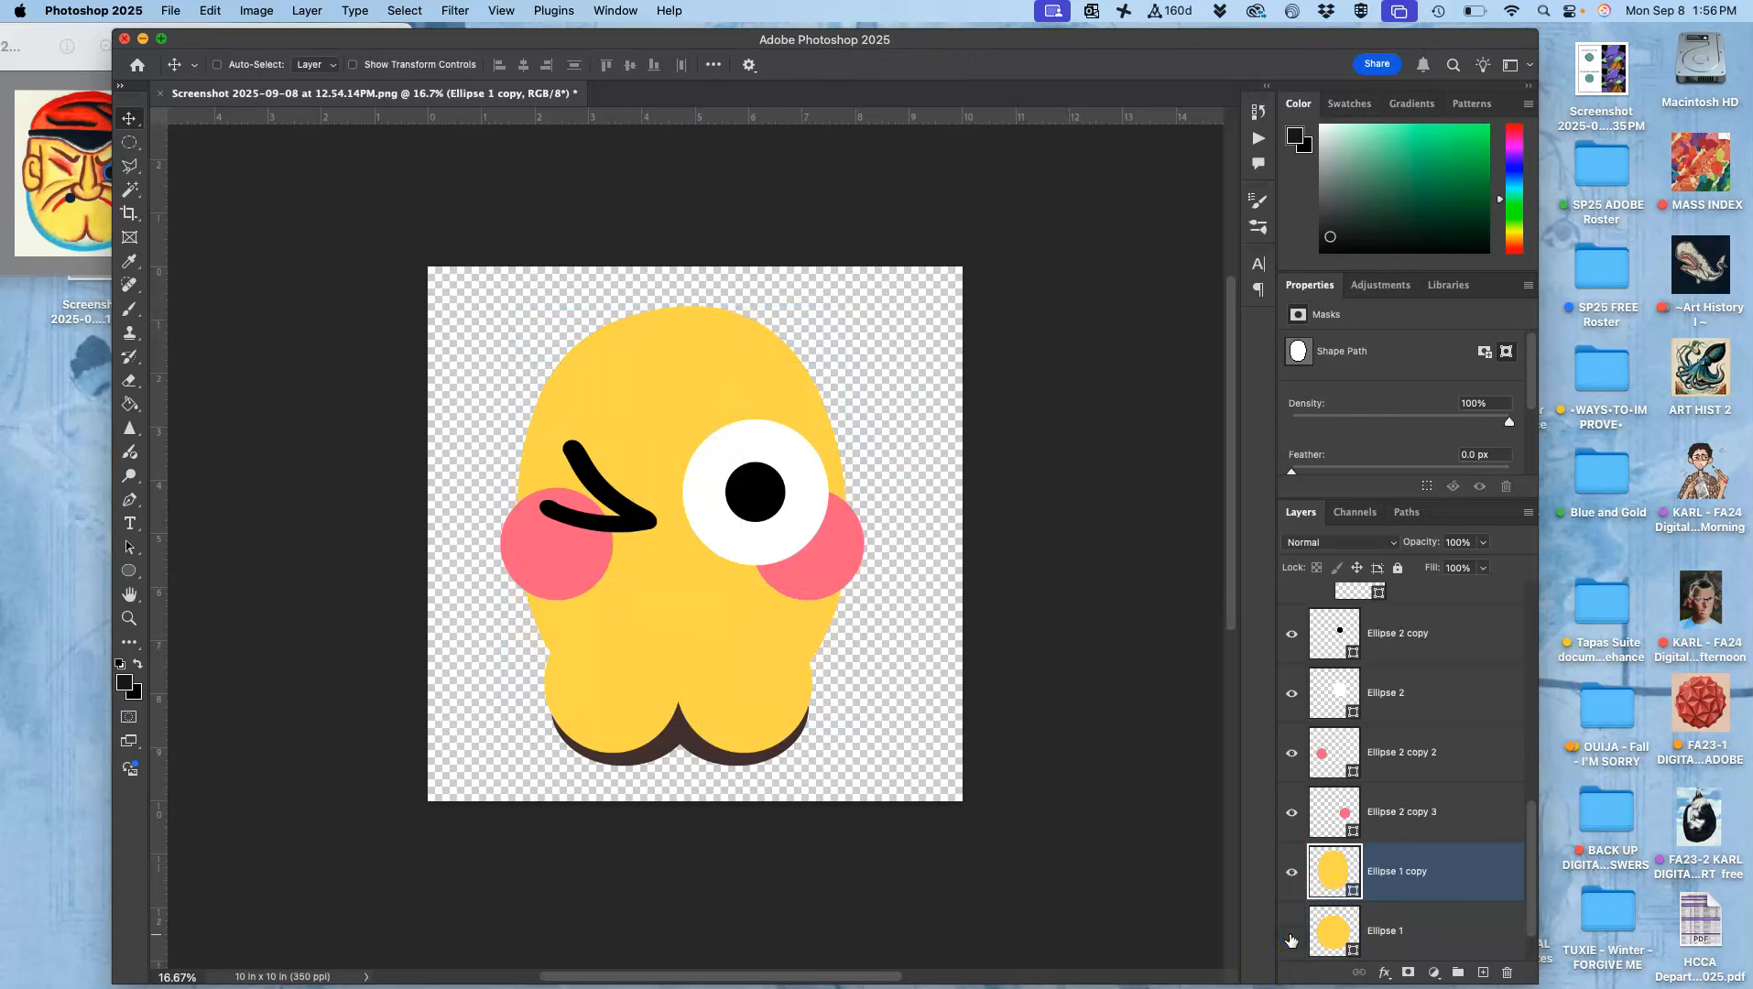
pyautogui.click(1292, 935)
pyautogui.click(1291, 934)
# - Duplicate the yellow Ellipse 1 circle, scale the copy to about 2.86 in, and place it as an ear at about X 0.37 in, Y 3.11 in
pyautogui.click(1386, 941)
pyautogui.press('super+t')
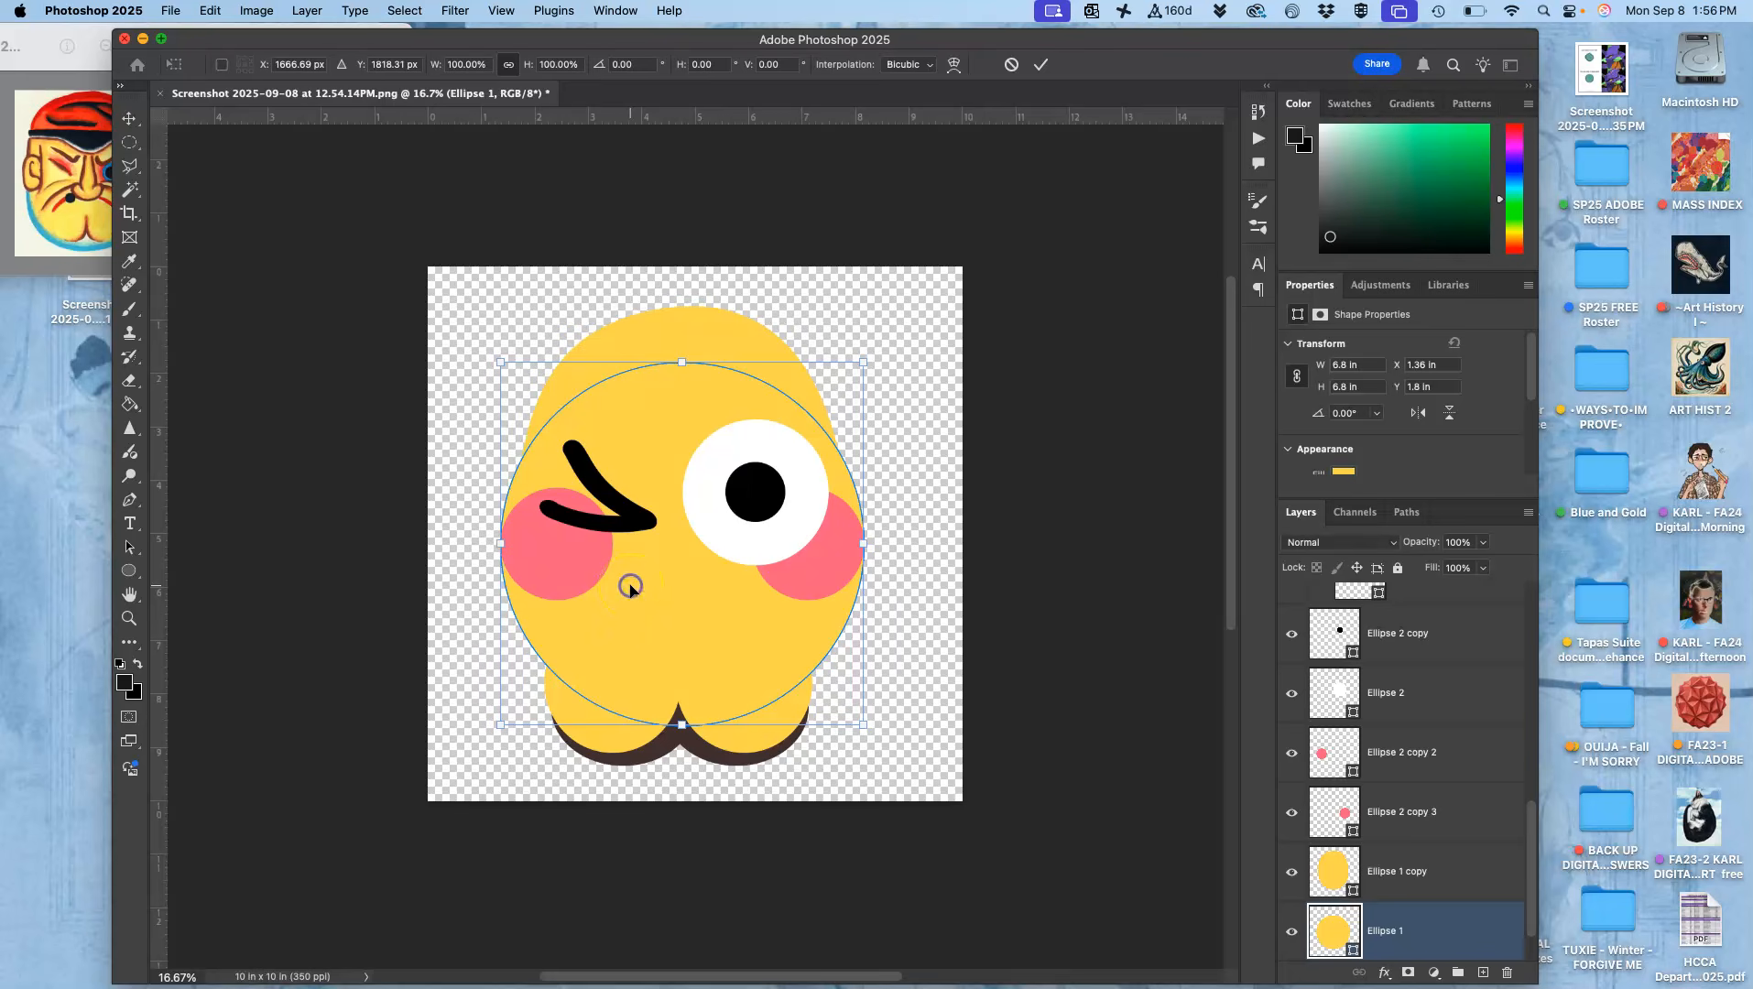
pyautogui.scroll(-1, 1376, 784)
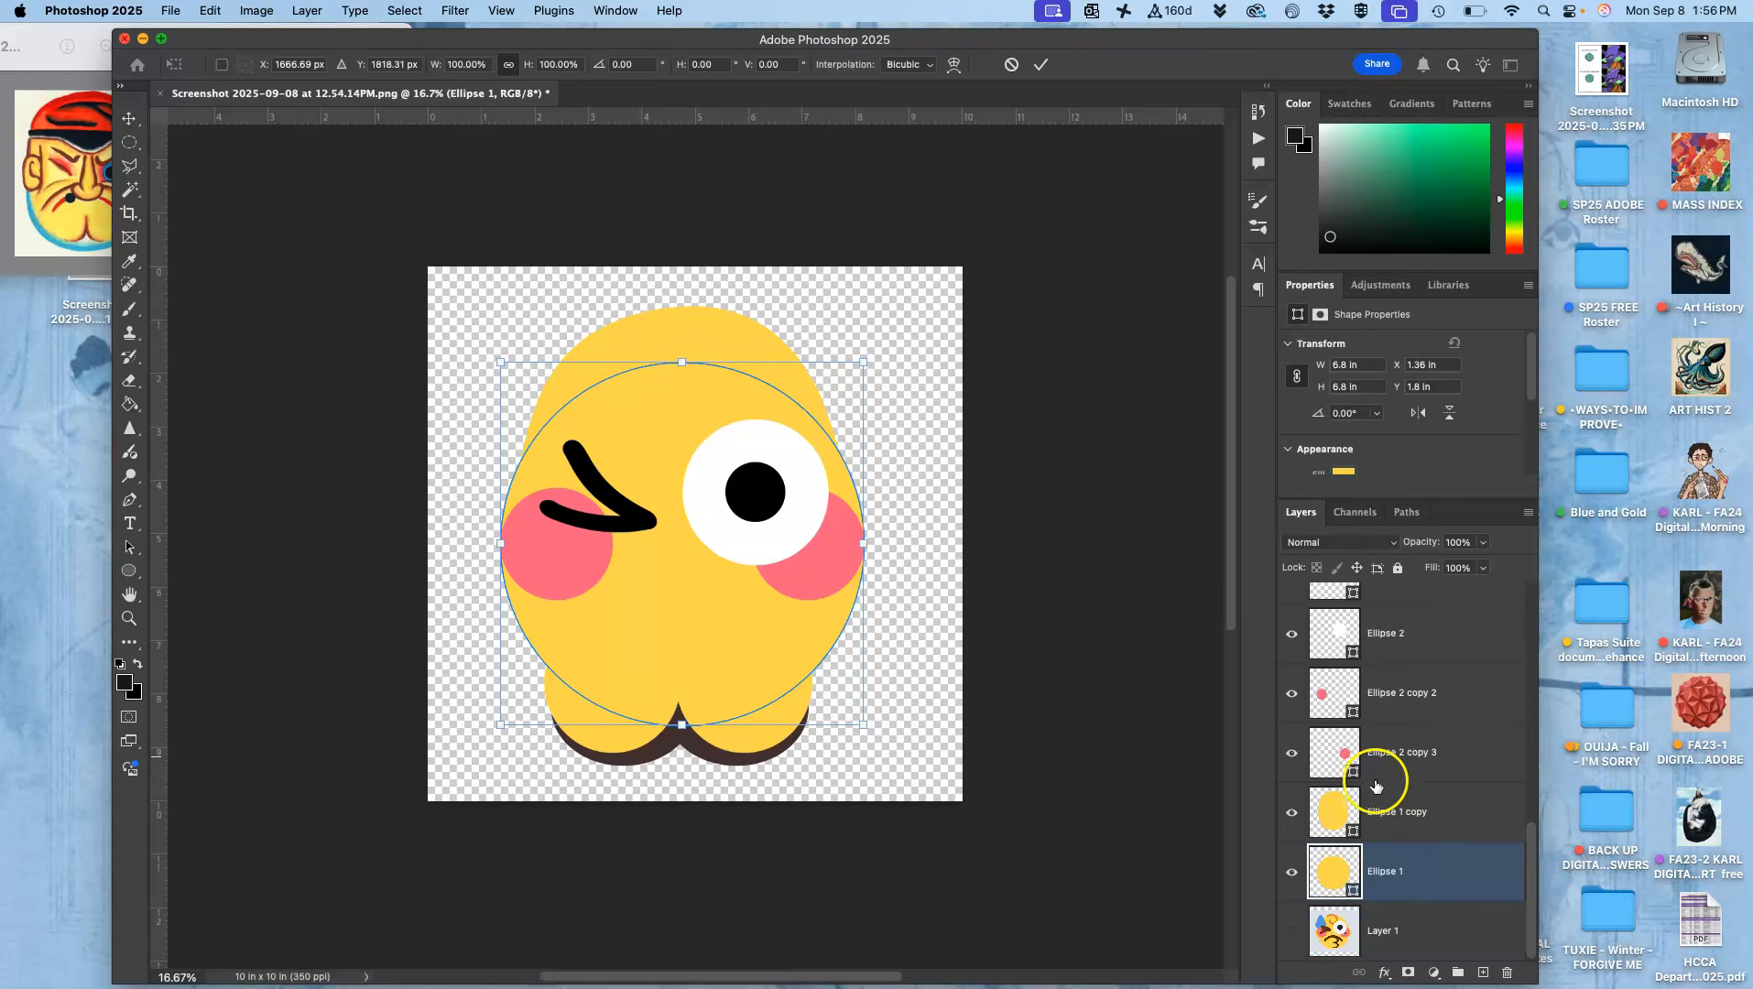
pyautogui.click(1392, 870)
pyautogui.press('super+j')
pyautogui.press('super+t')
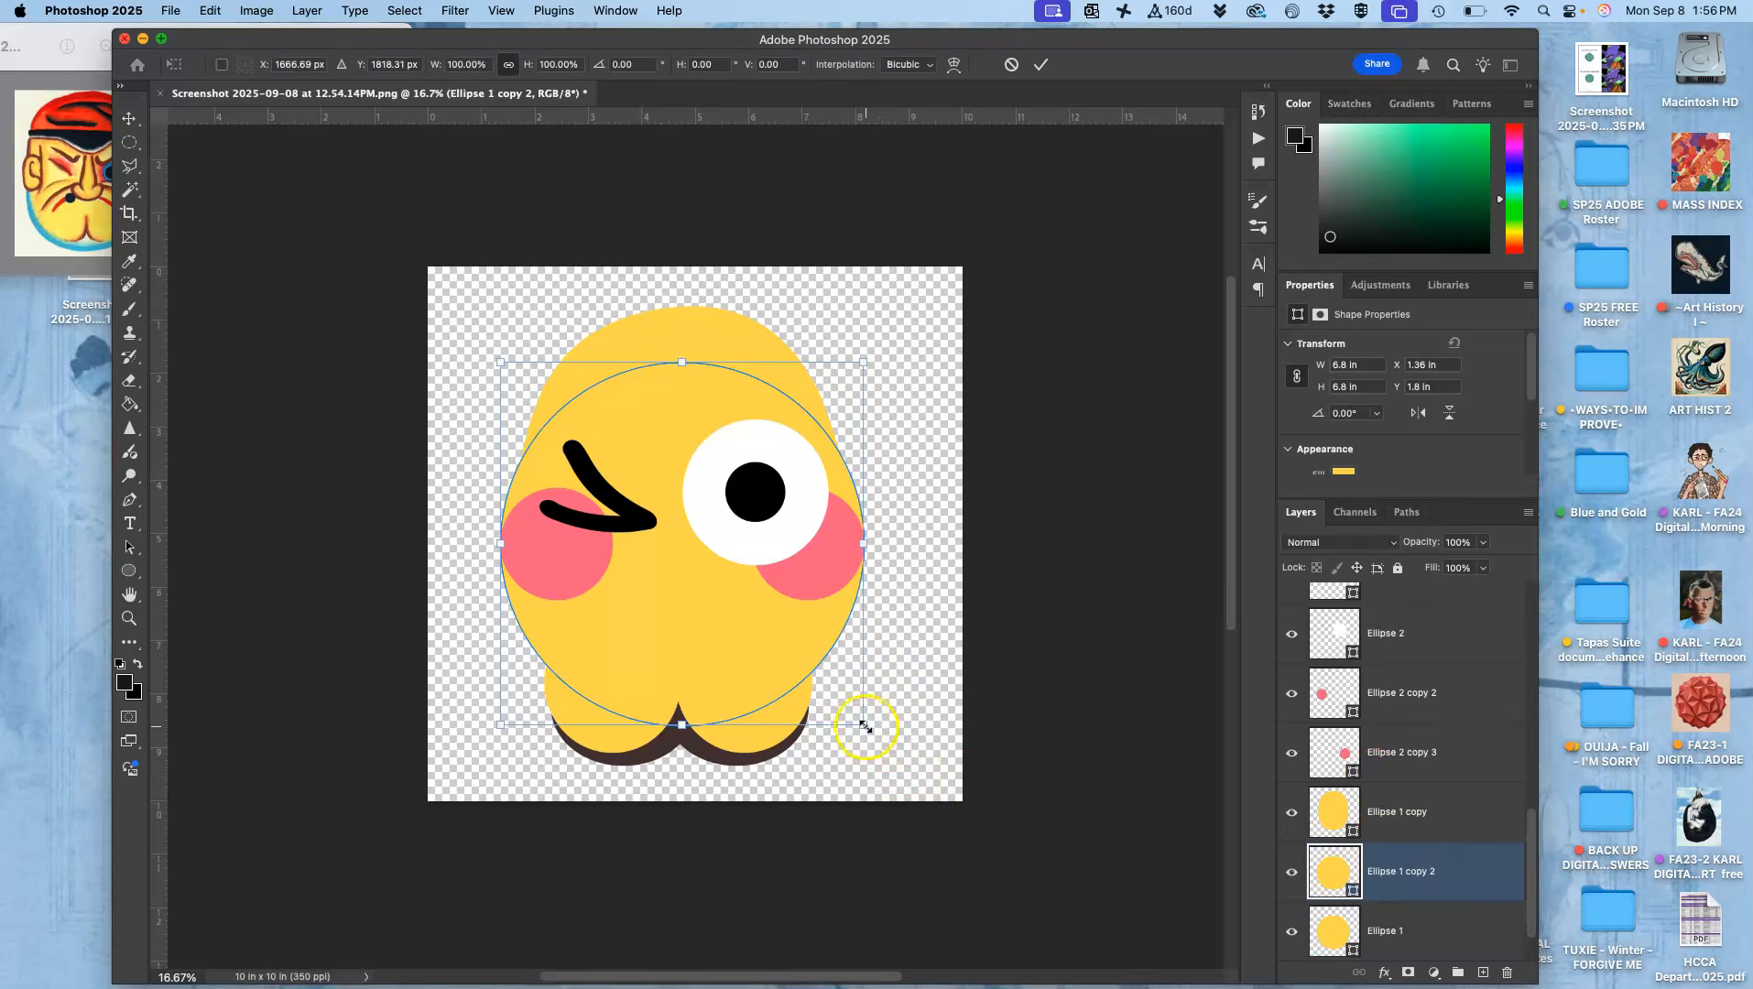
pyautogui.moveTo(866, 727); pyautogui.dragTo(600, 573)
pyautogui.moveTo(584, 426); pyautogui.dragTo(532, 495)
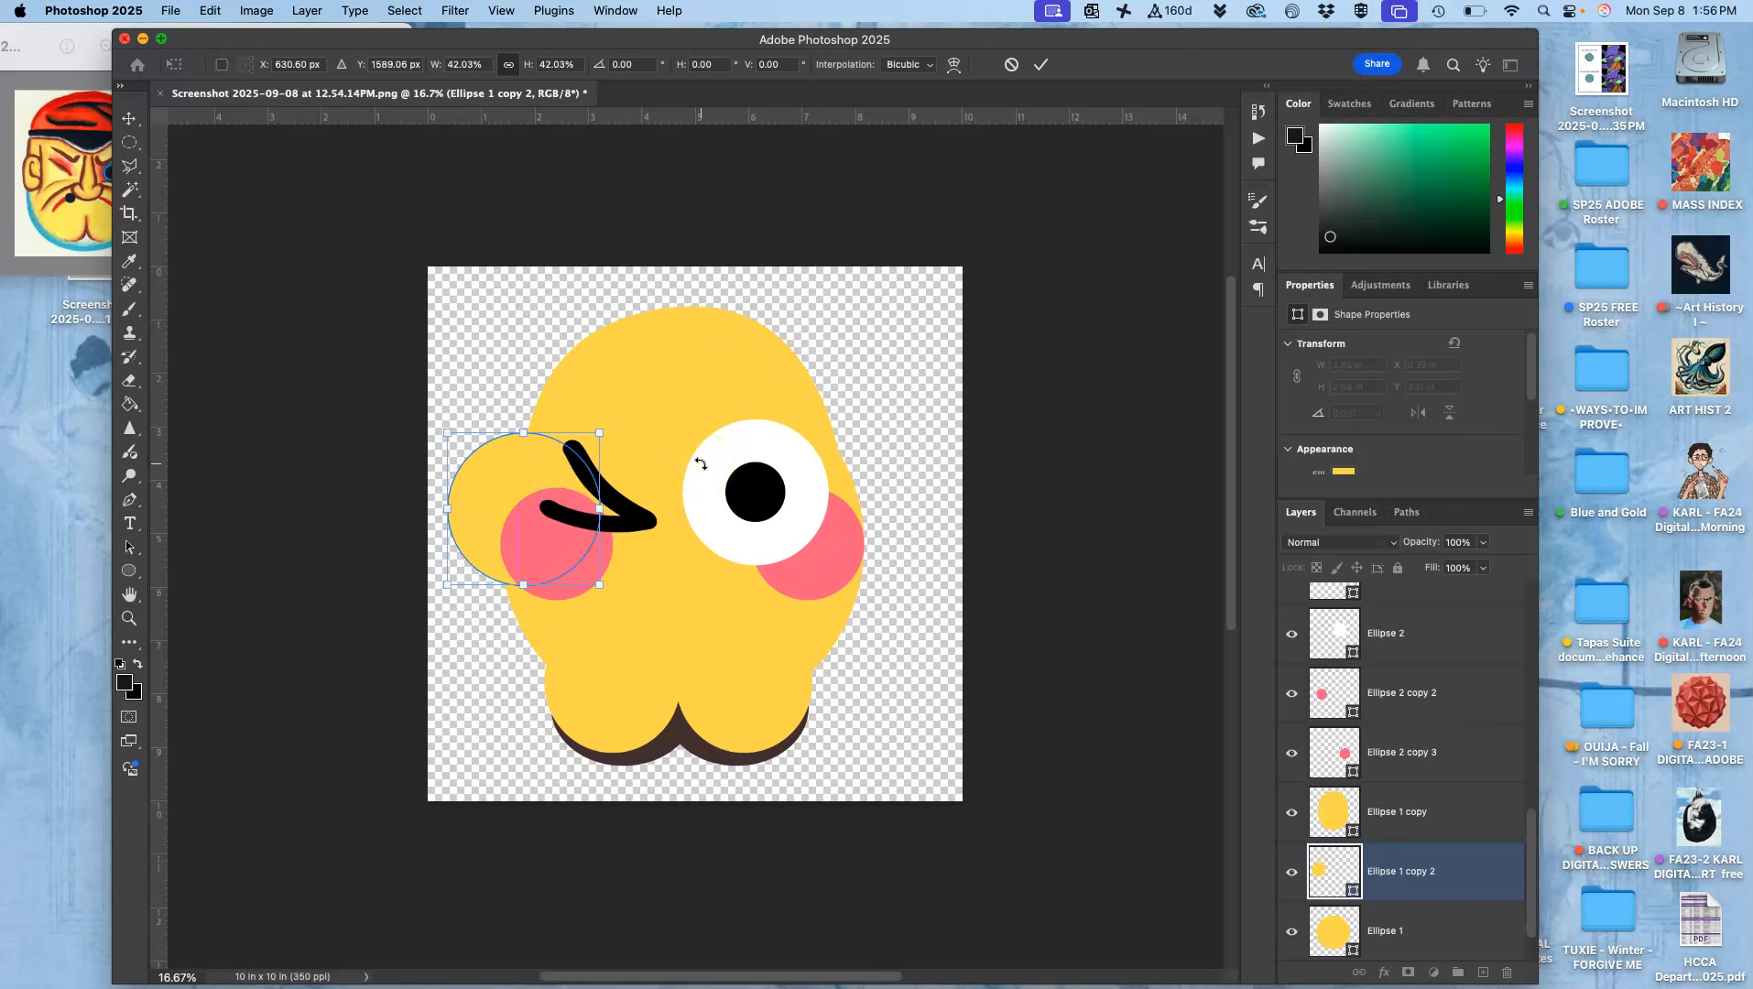
pyautogui.press('Return')
# - Duplicate the small ear circle and move the copy straight across to the head's opposite side, at about X 6.42 in
pyautogui.press('super+j')
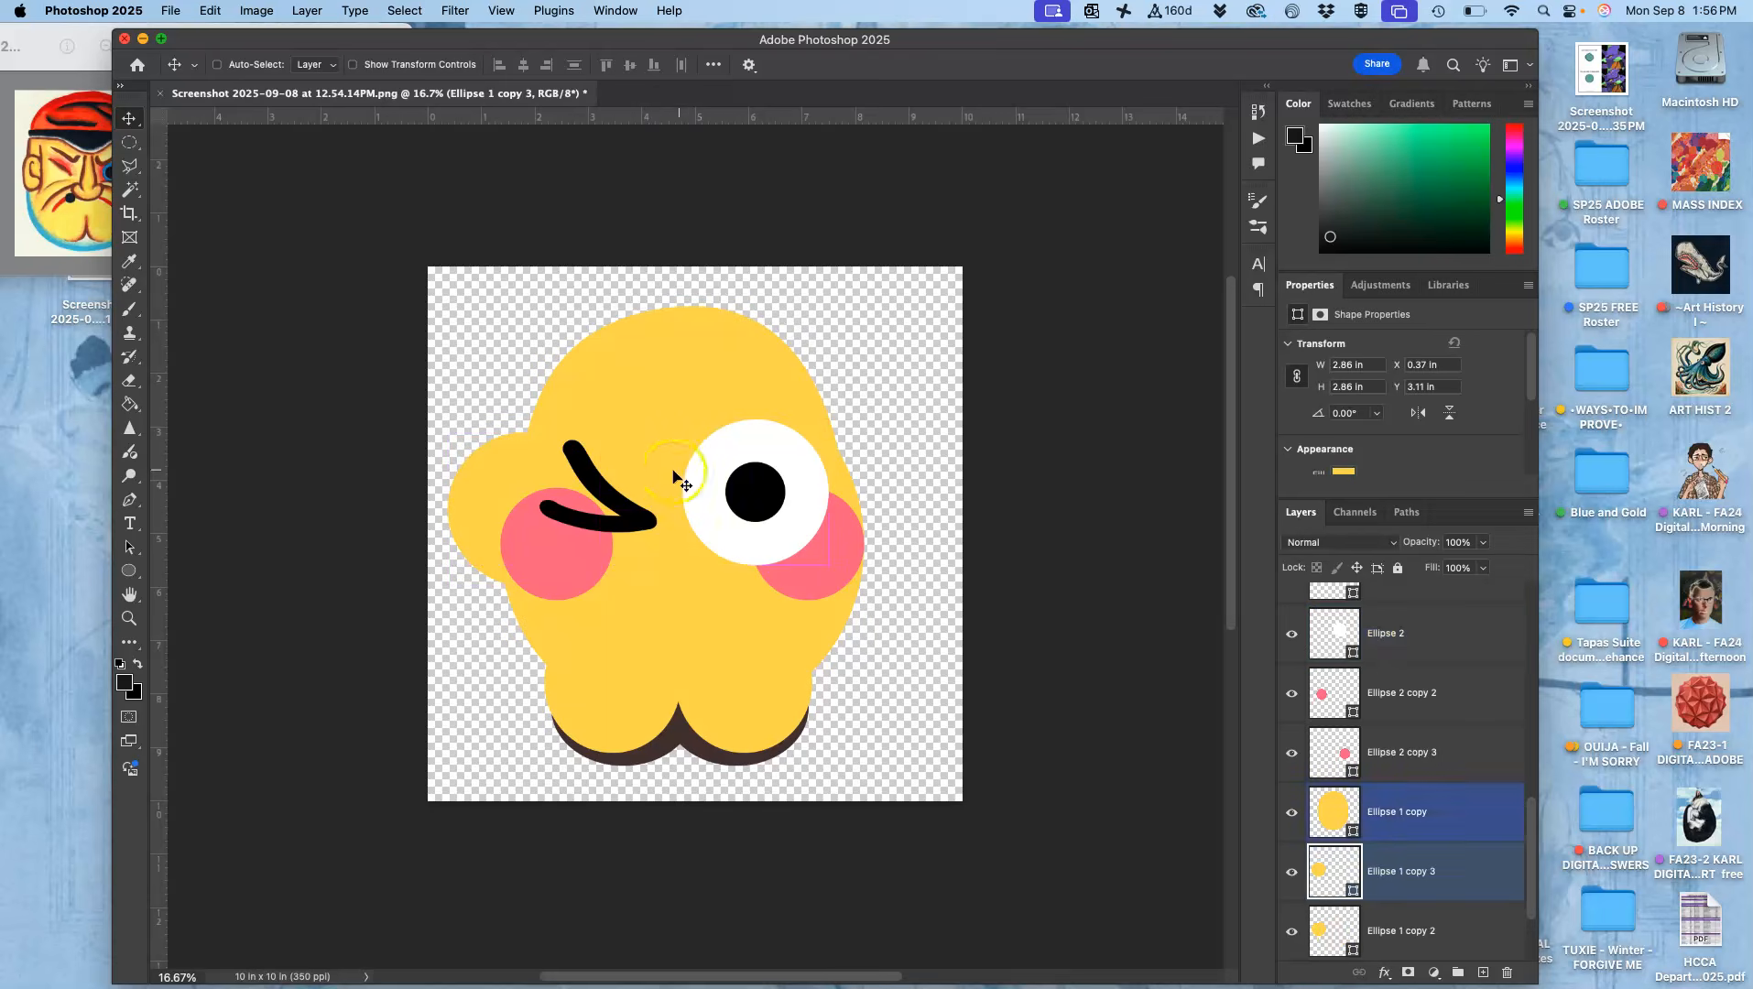
pyautogui.moveTo(495, 476); pyautogui.dragTo(824, 501)
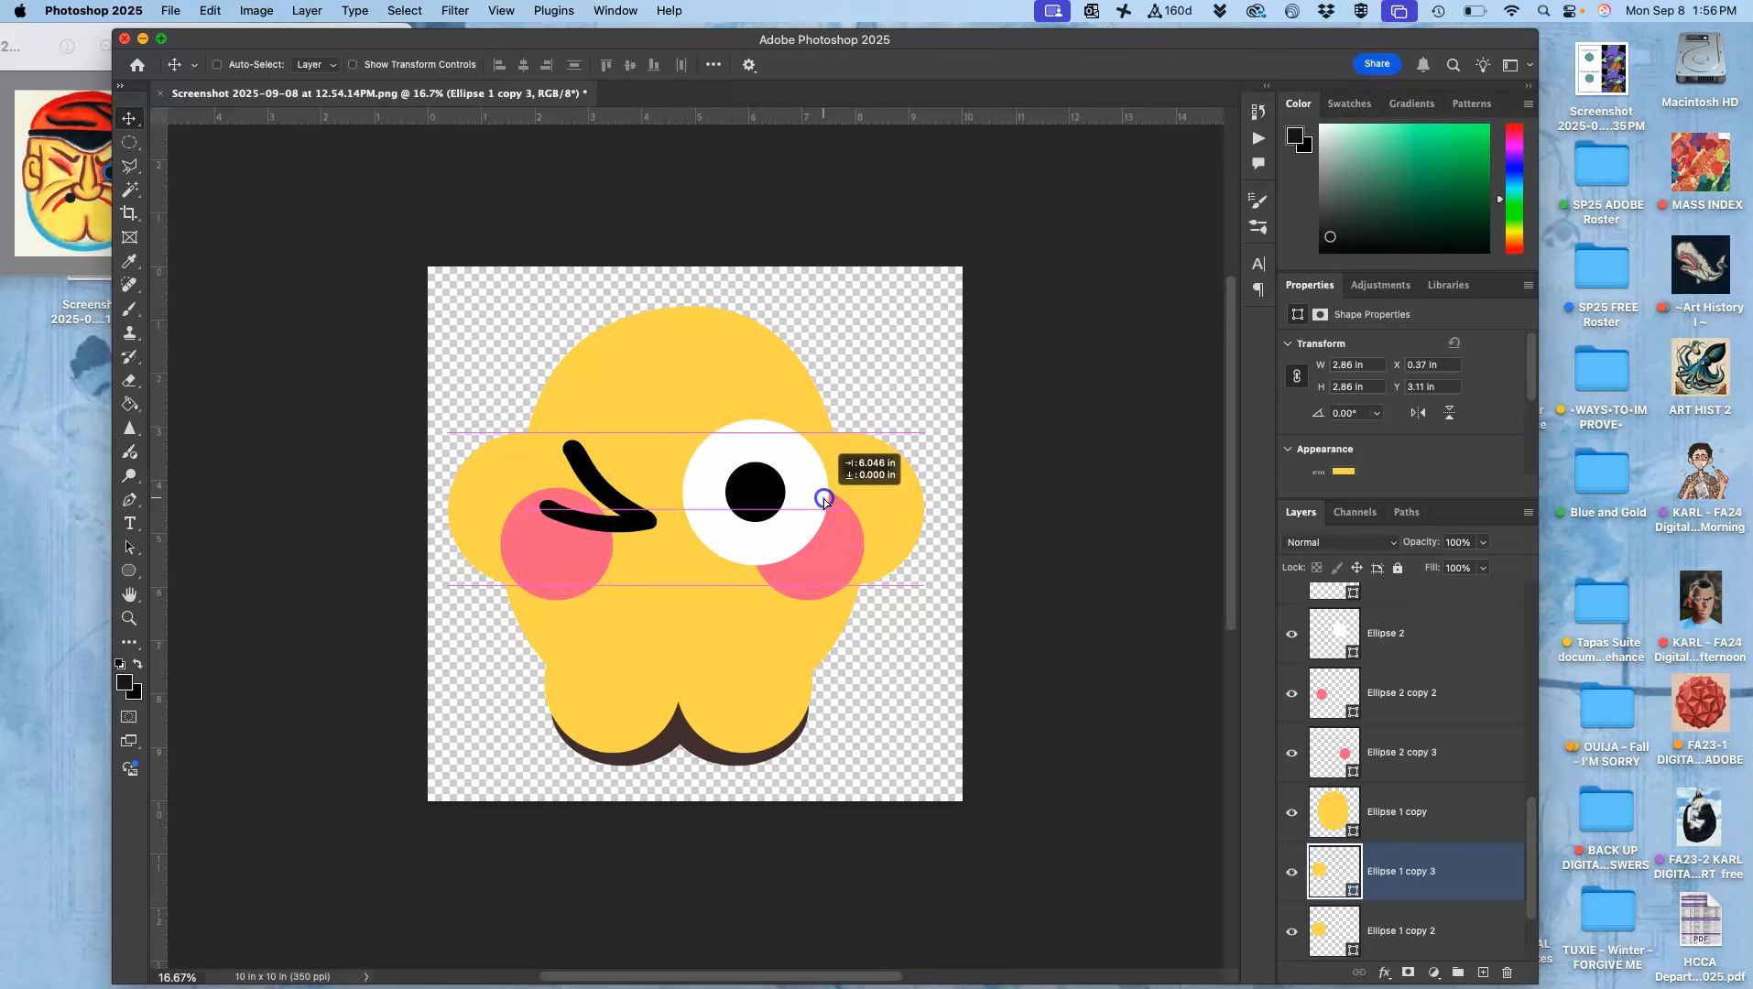
pyautogui.moveTo(824, 502); pyautogui.dragTo(822, 503)
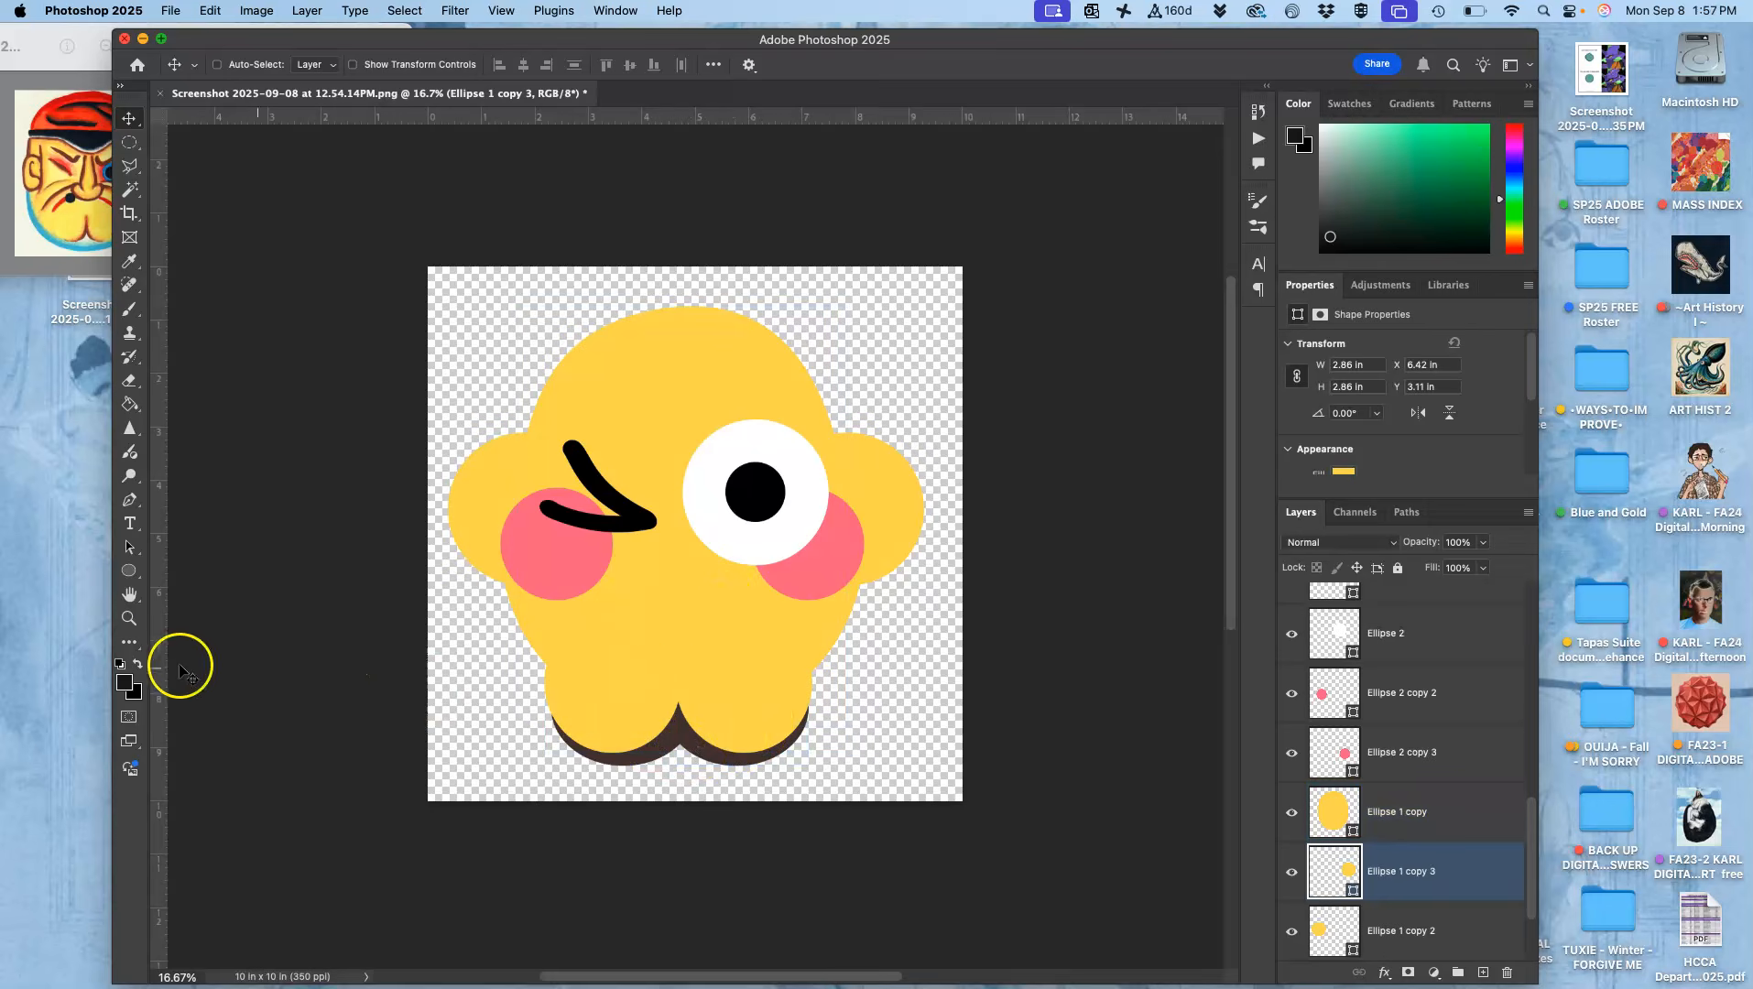
# - Try the Polygon tool with 3 sides, drawing a triangle about 2.35 × 2.68 in over the head's upper edge, and undo it
pyautogui.click(129, 571)
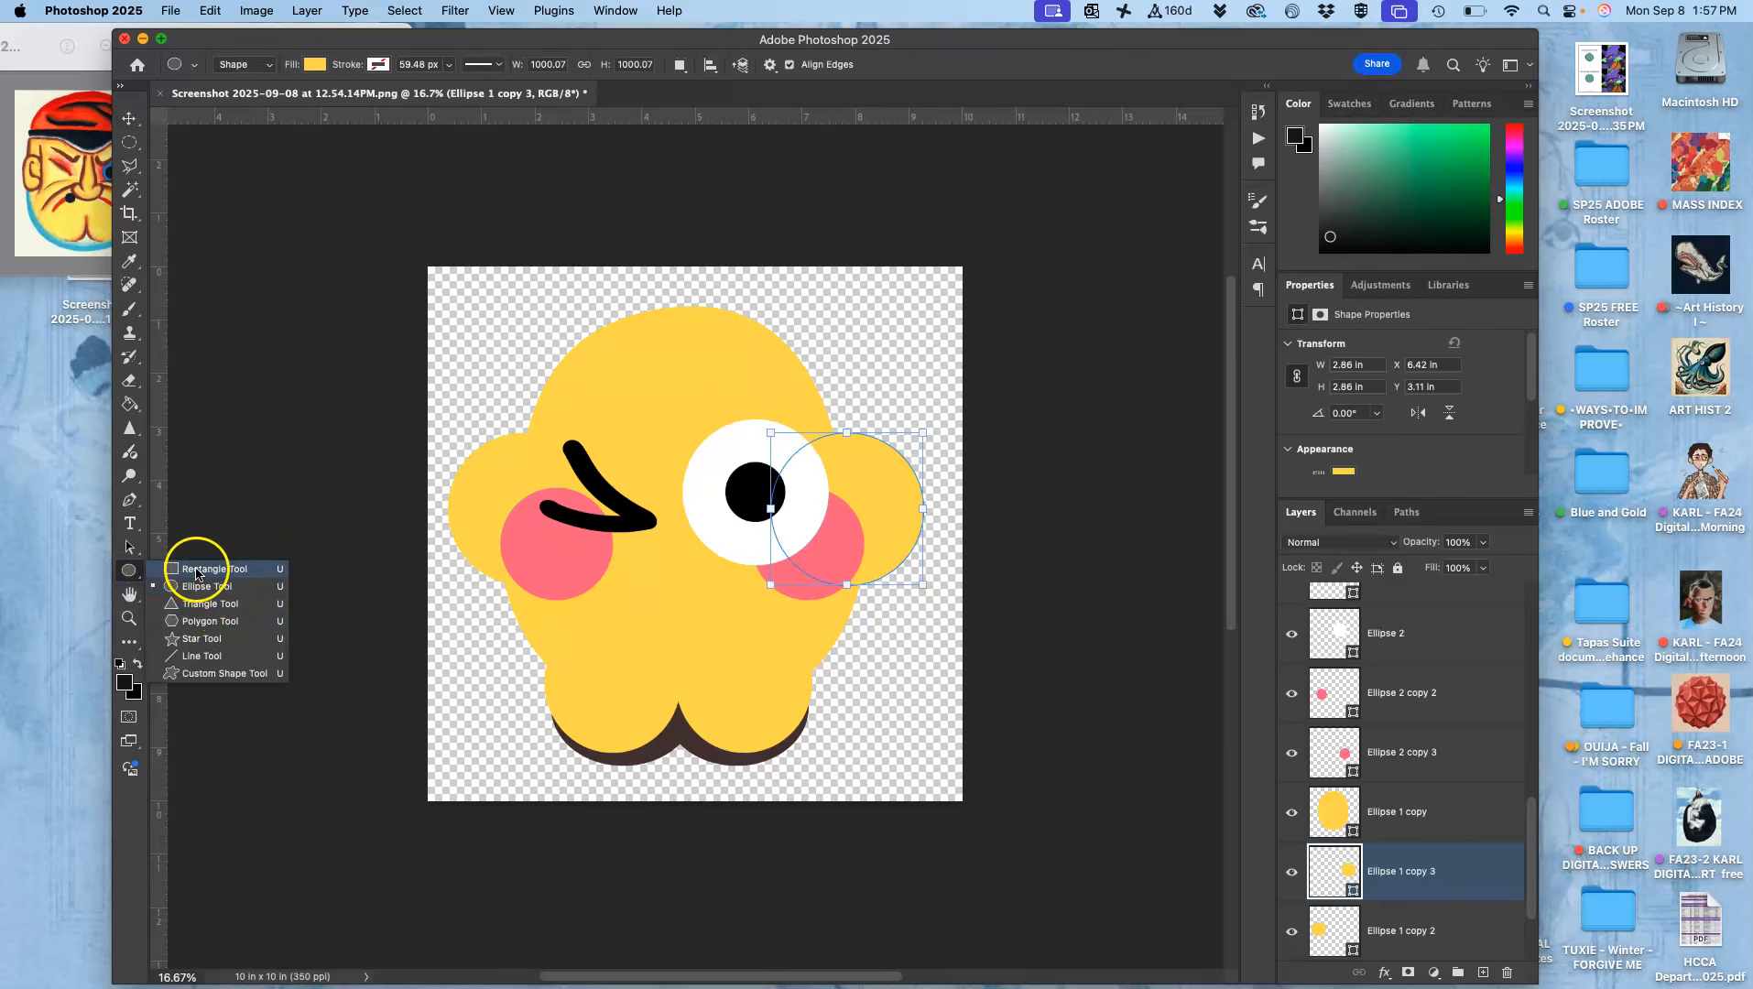
pyautogui.click(206, 621)
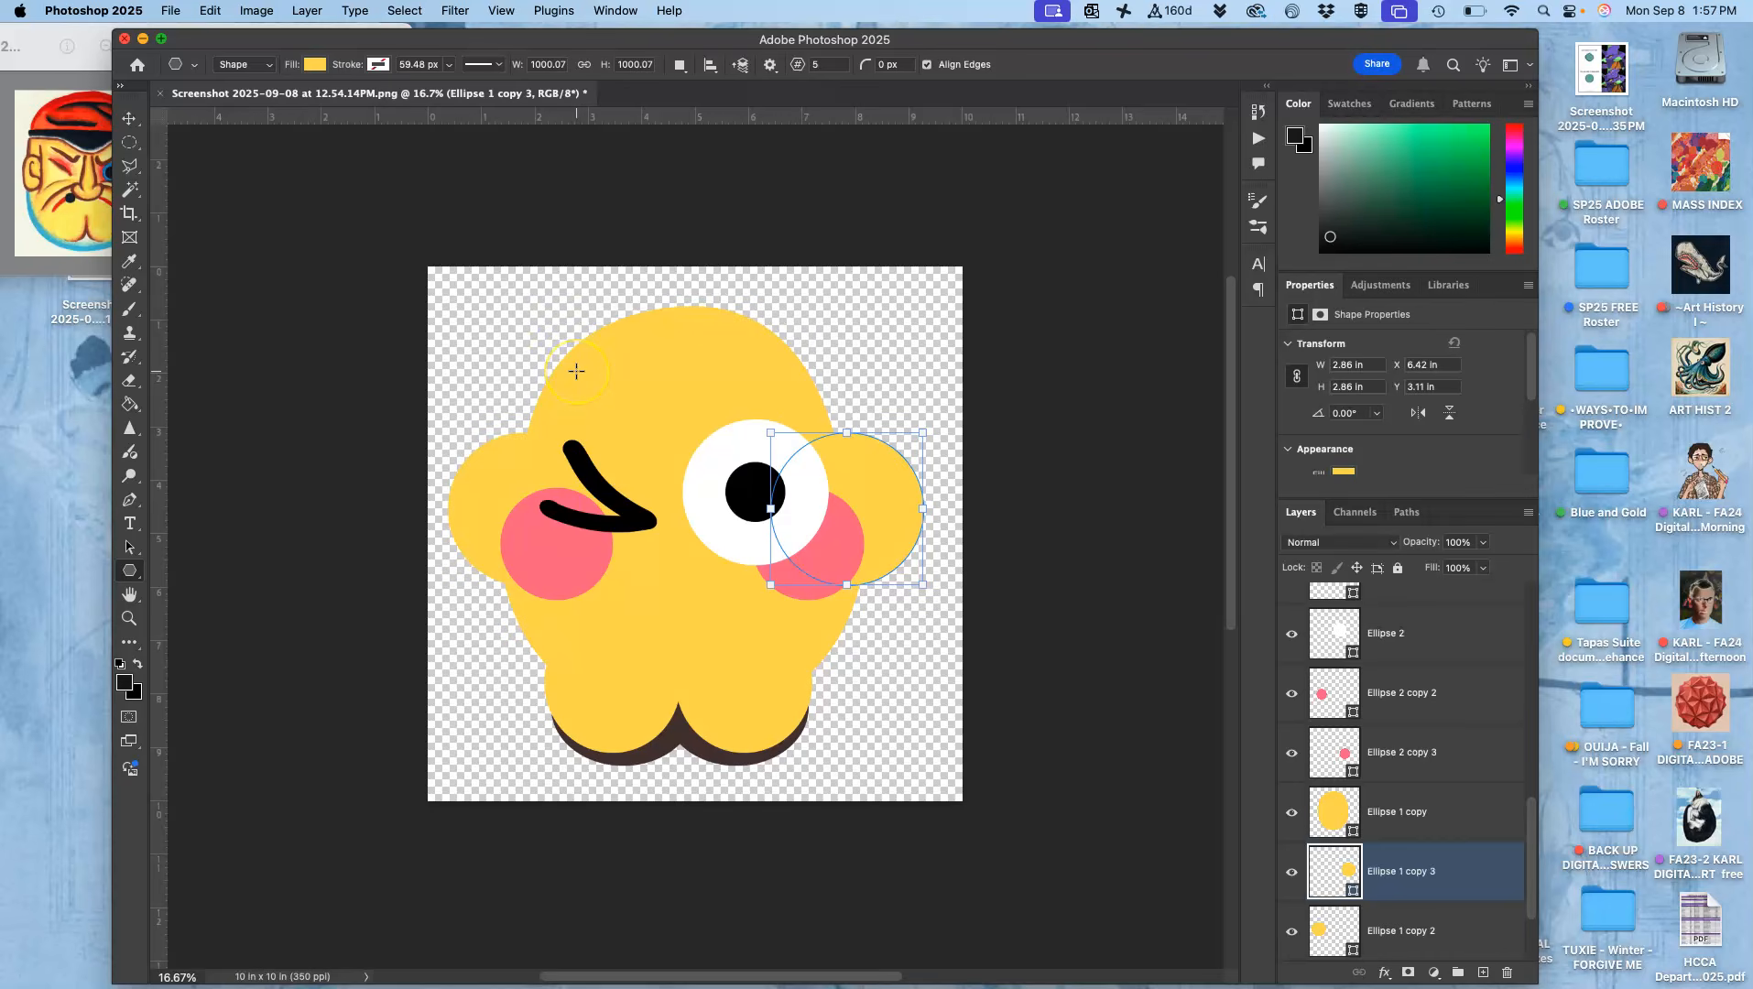
pyautogui.click(826, 66)
pyautogui.write('3')
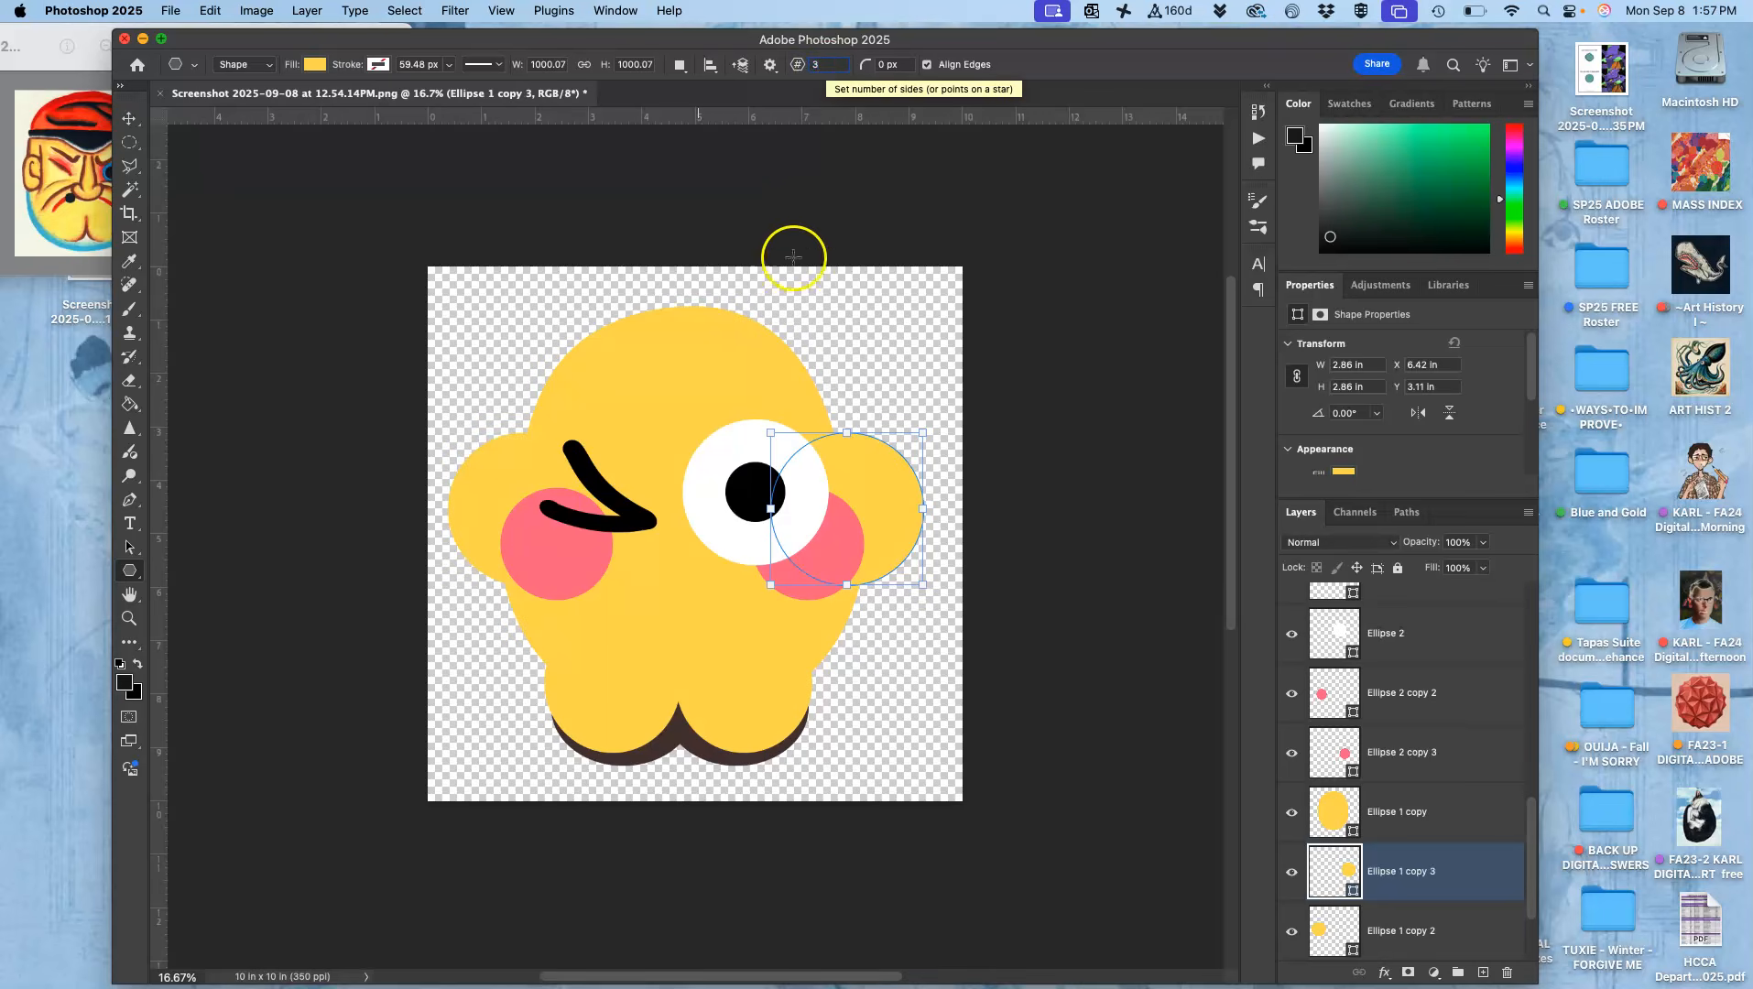
pyautogui.moveTo(784, 294); pyautogui.dragTo(910, 438)
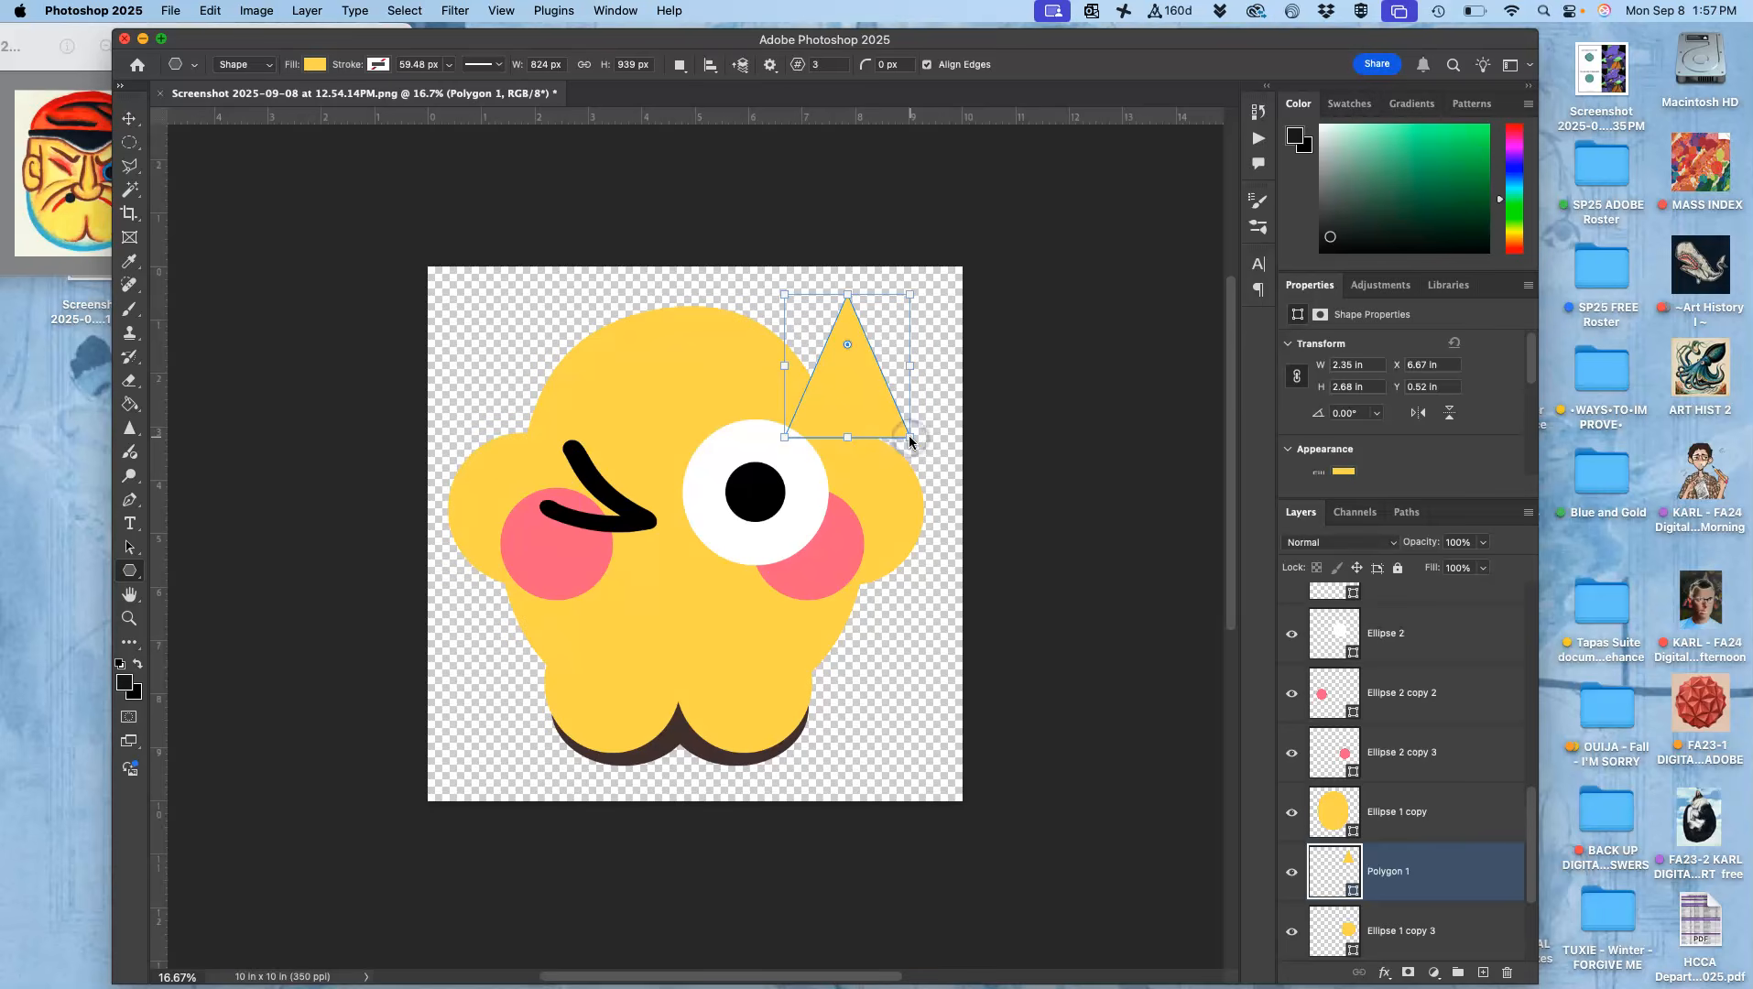
pyautogui.press('super+z')
# - Draw an 8-sided polygon about 1.69 × 1.3 in above the jowls and move its layer above Ellipse 1 copy
pyautogui.moveTo(829, 63); pyautogui.dragTo(811, 63)
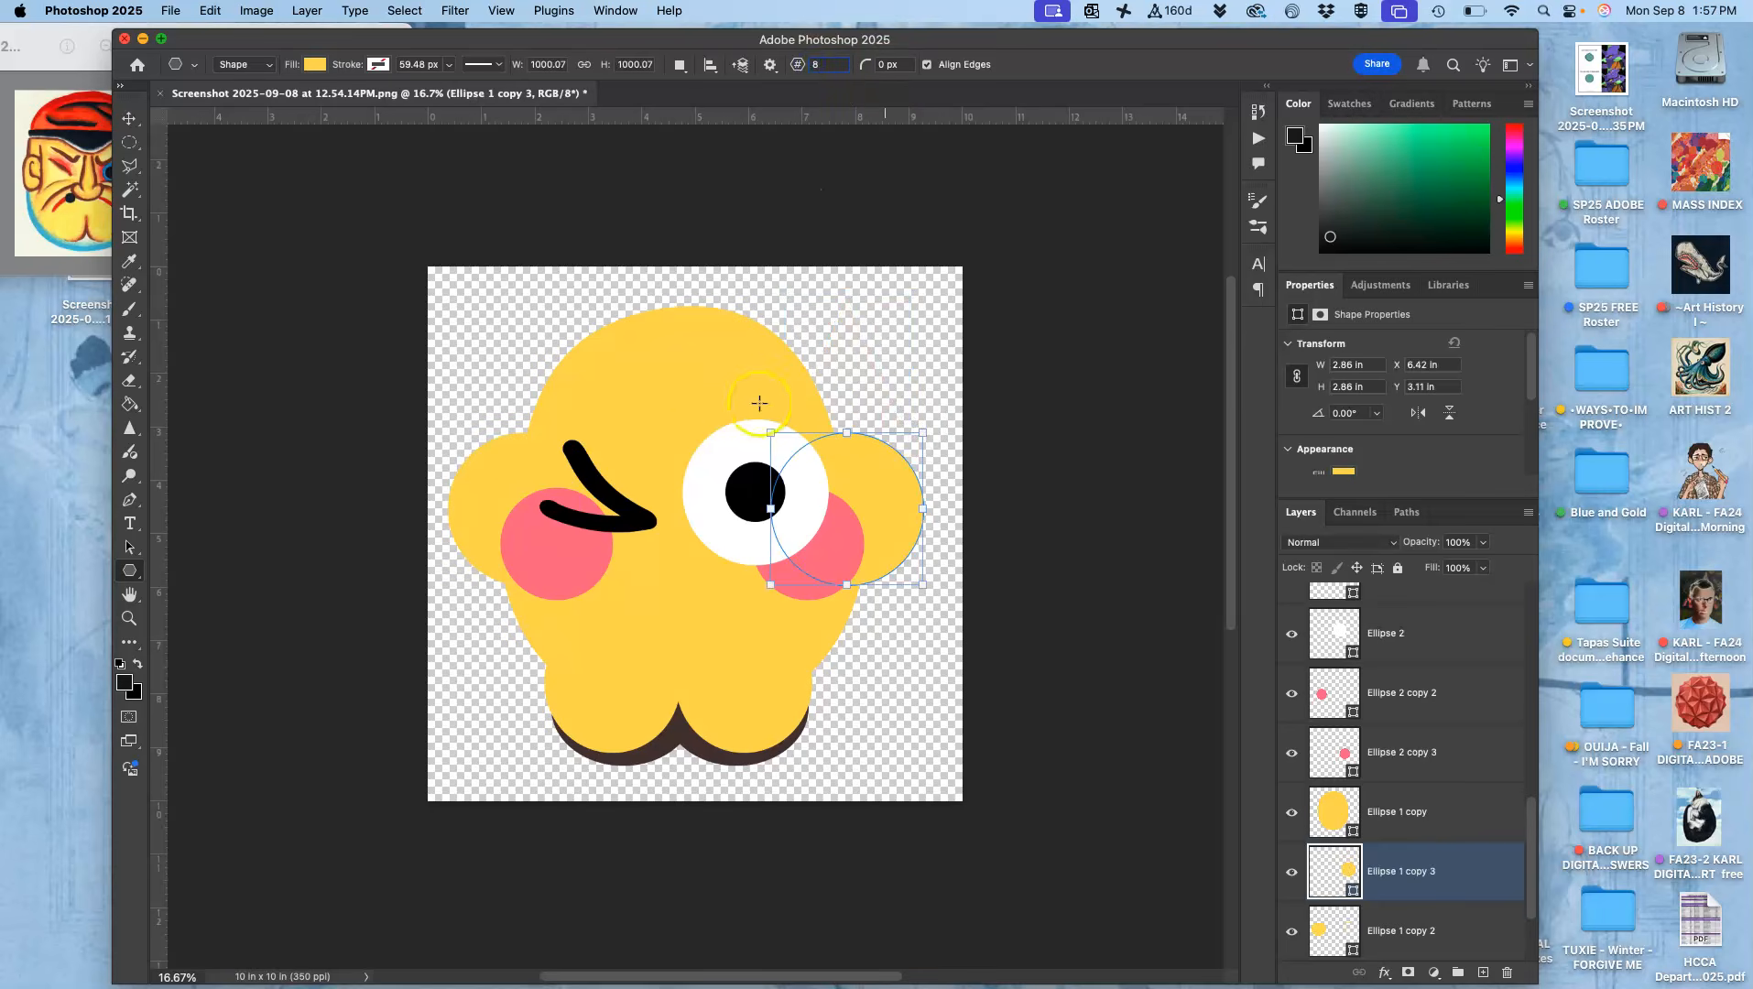
pyautogui.moveTo(632, 597); pyautogui.dragTo(723, 665)
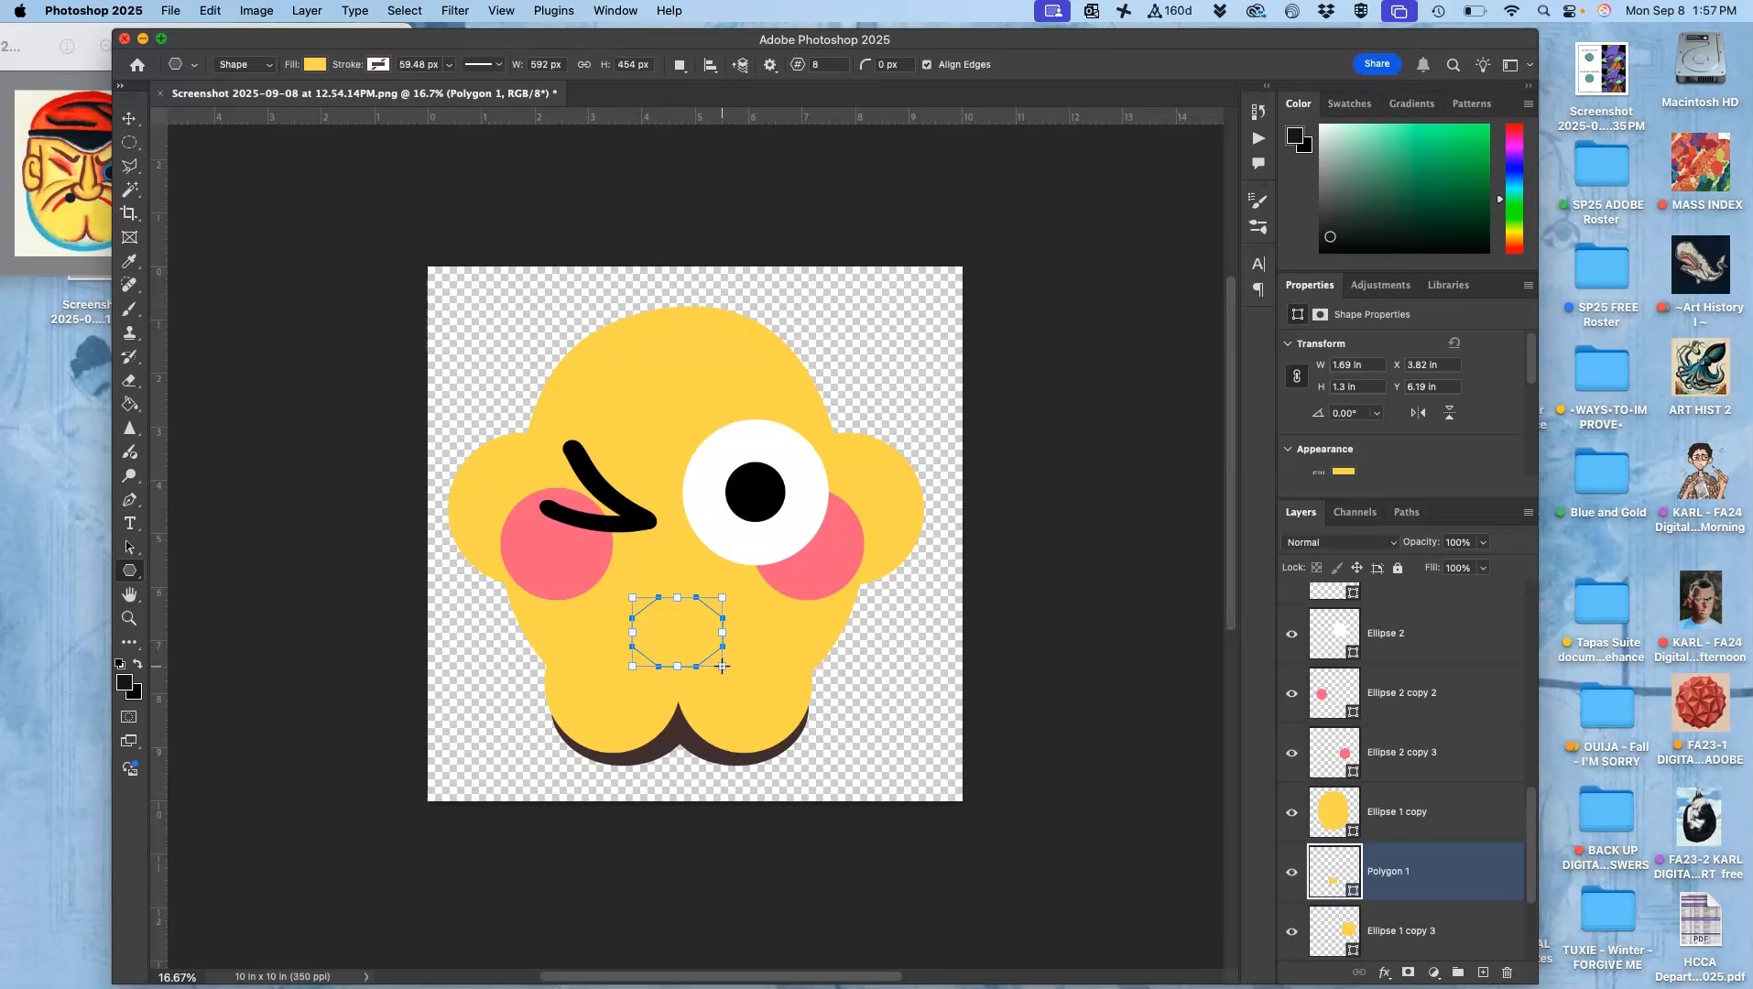
pyautogui.moveTo(1329, 851); pyautogui.dragTo(1333, 804)
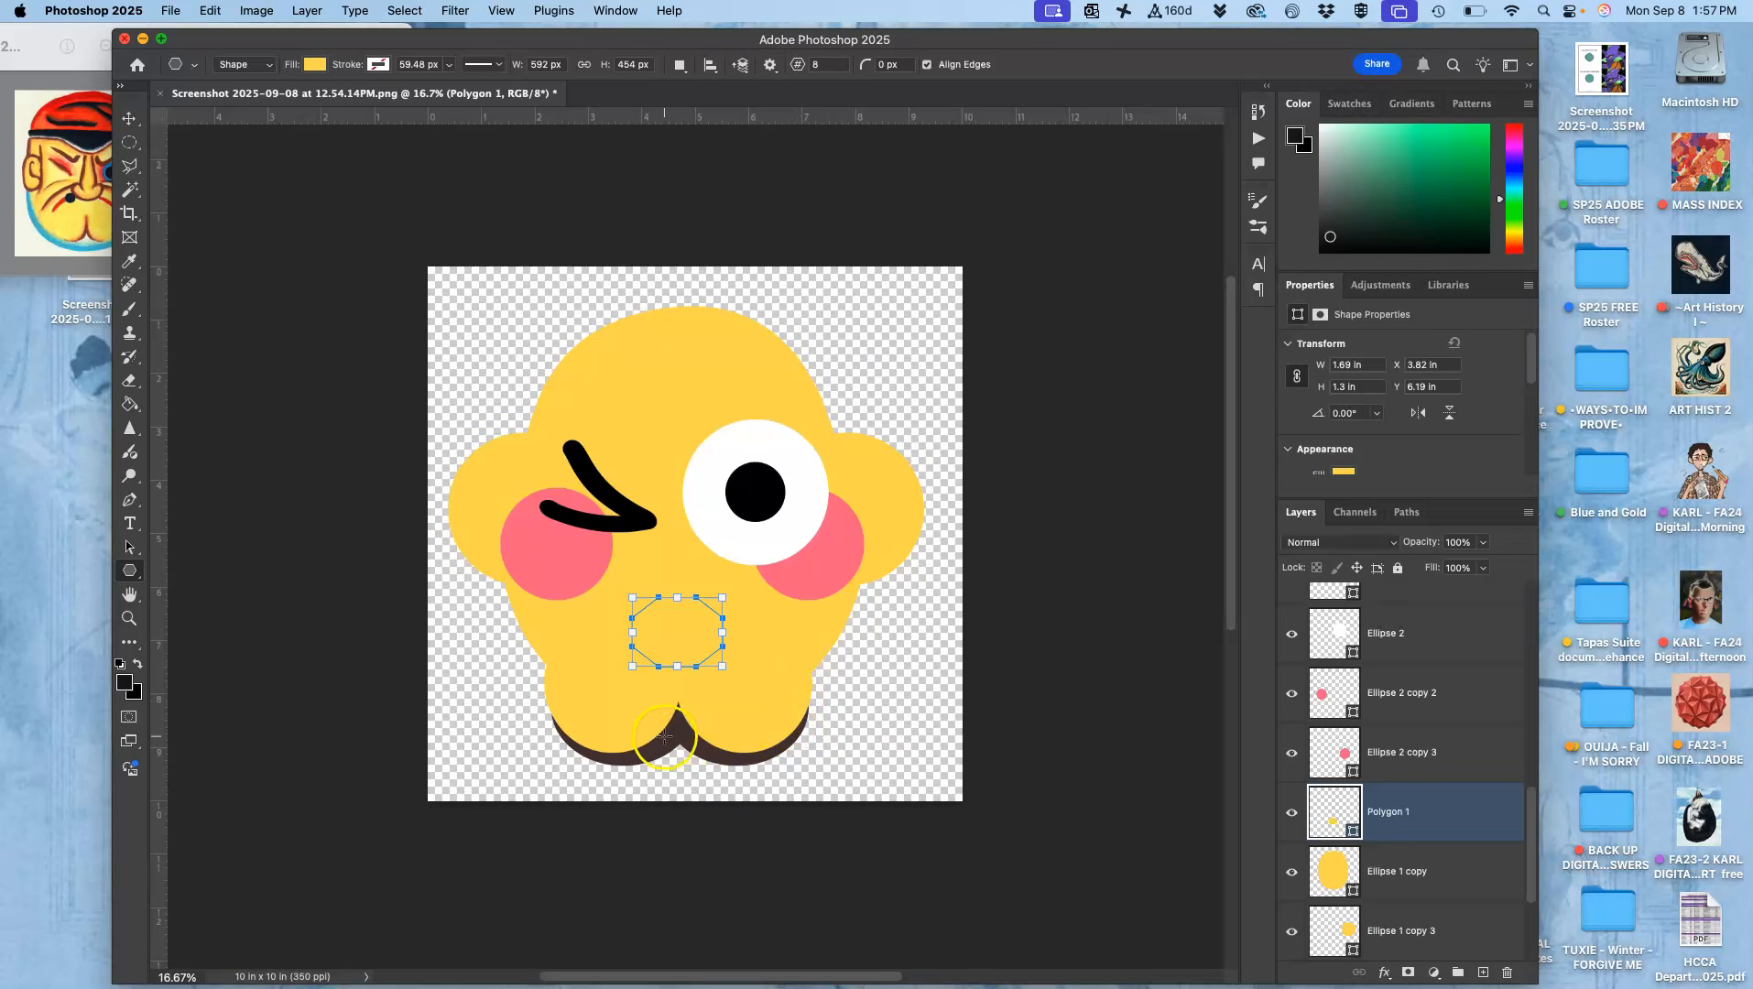
# - Recolour the polygon with the dark brown 4e3d3d sampled from the shape beneath the jowls
pyautogui.doubleClick(1334, 812)
pyautogui.click(685, 736)
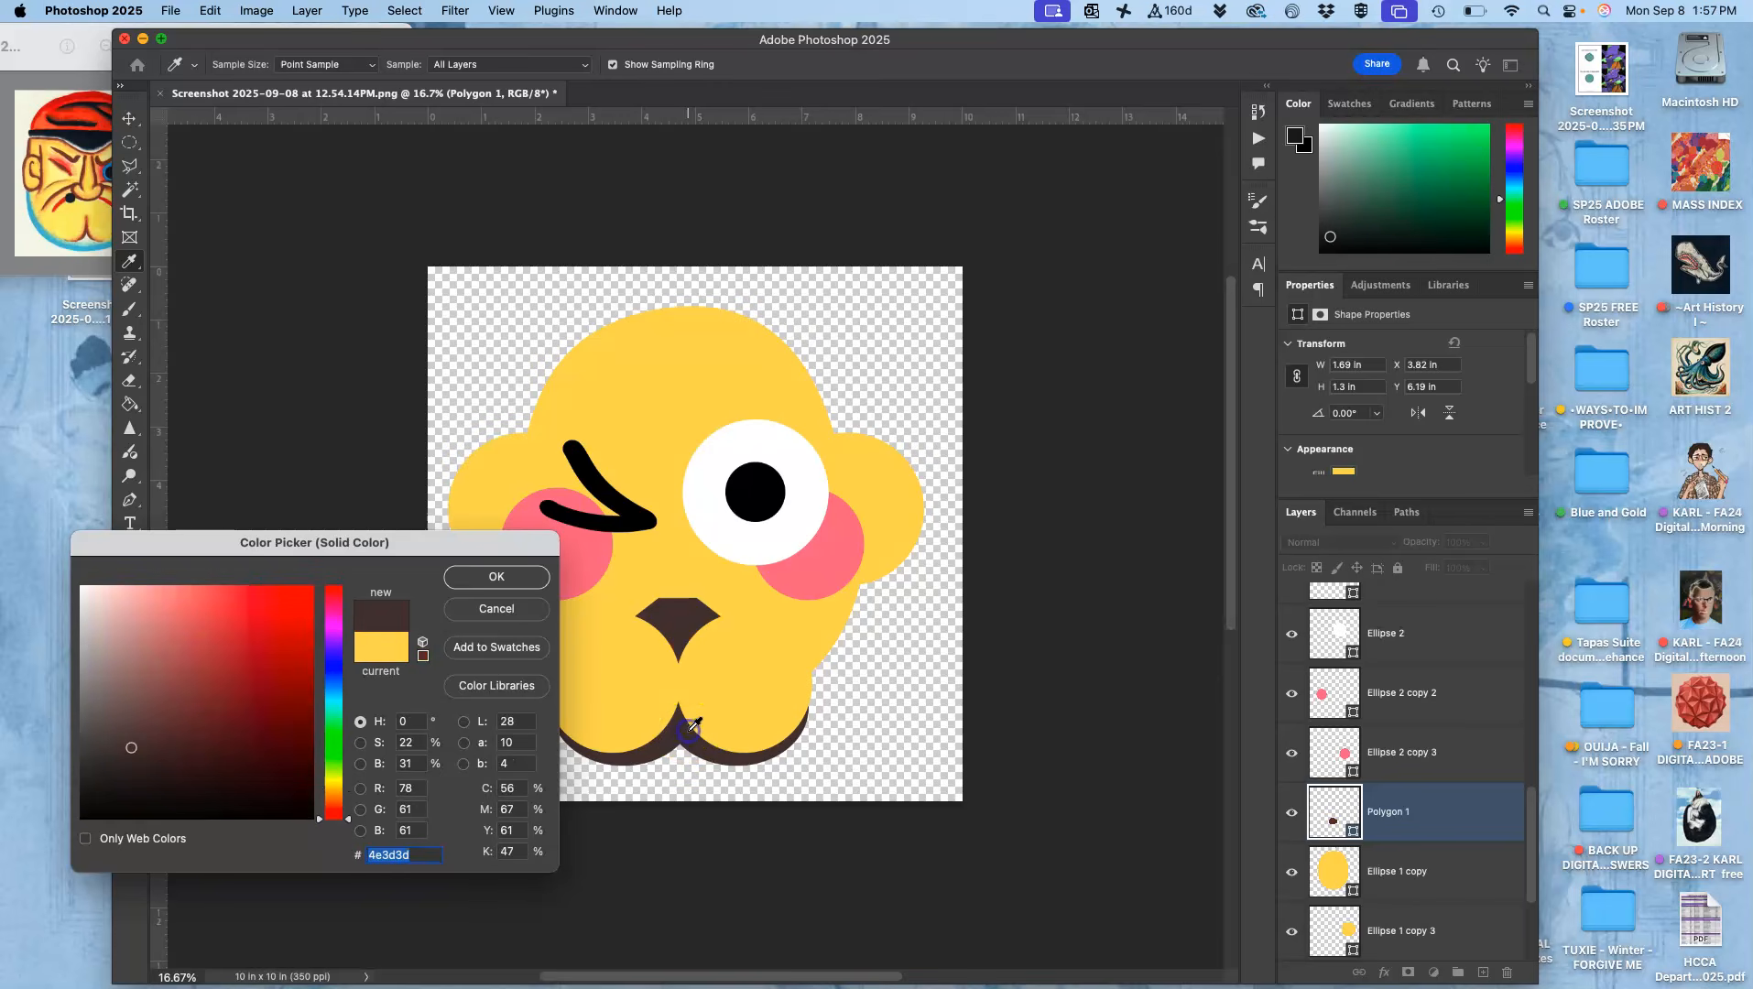
pyautogui.click(495, 577)
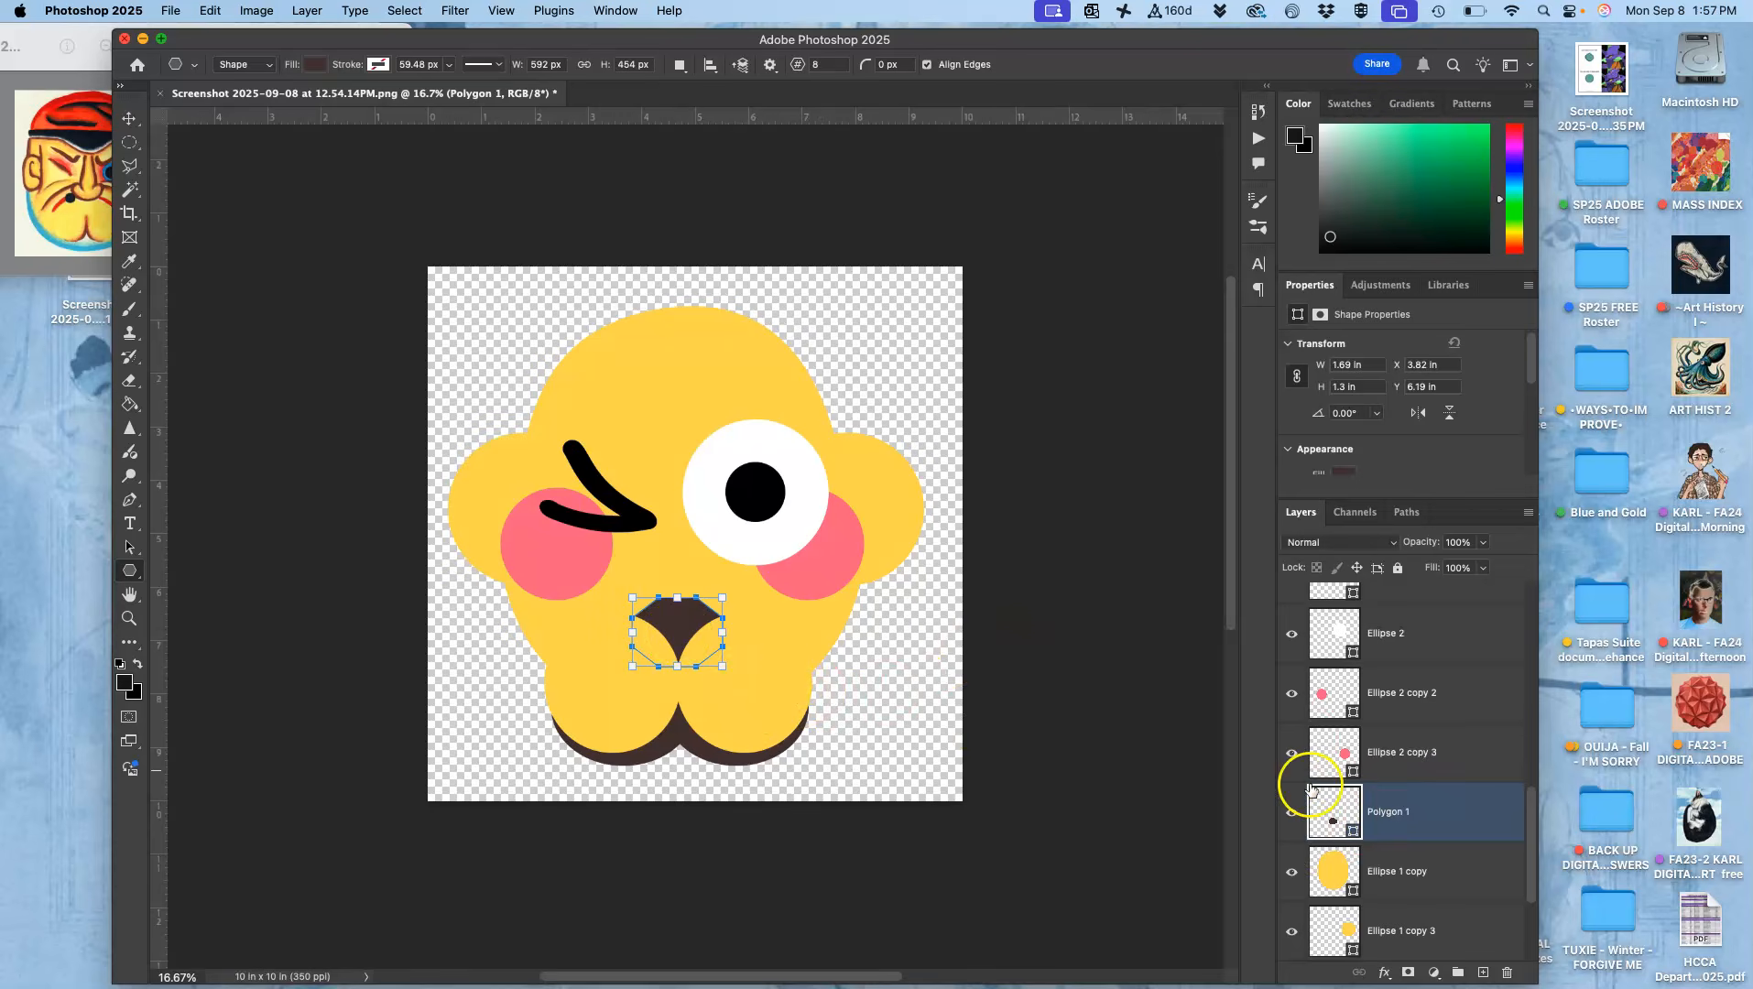
# - Restack the Polygon 1 layer inside the Wink group, between Ellipse 4 copy and Ellipse 4, so the yellow jowls overlap it
pyautogui.click(1407, 811)
pyautogui.press('super+bracketright')
pyautogui.press('super+bracketright')
pyautogui.press('super+bracketright')
pyautogui.press('super+bracketright')
pyautogui.press('super+bracketright')
pyautogui.press('super+bracketright')
pyautogui.press('super+bracketright')
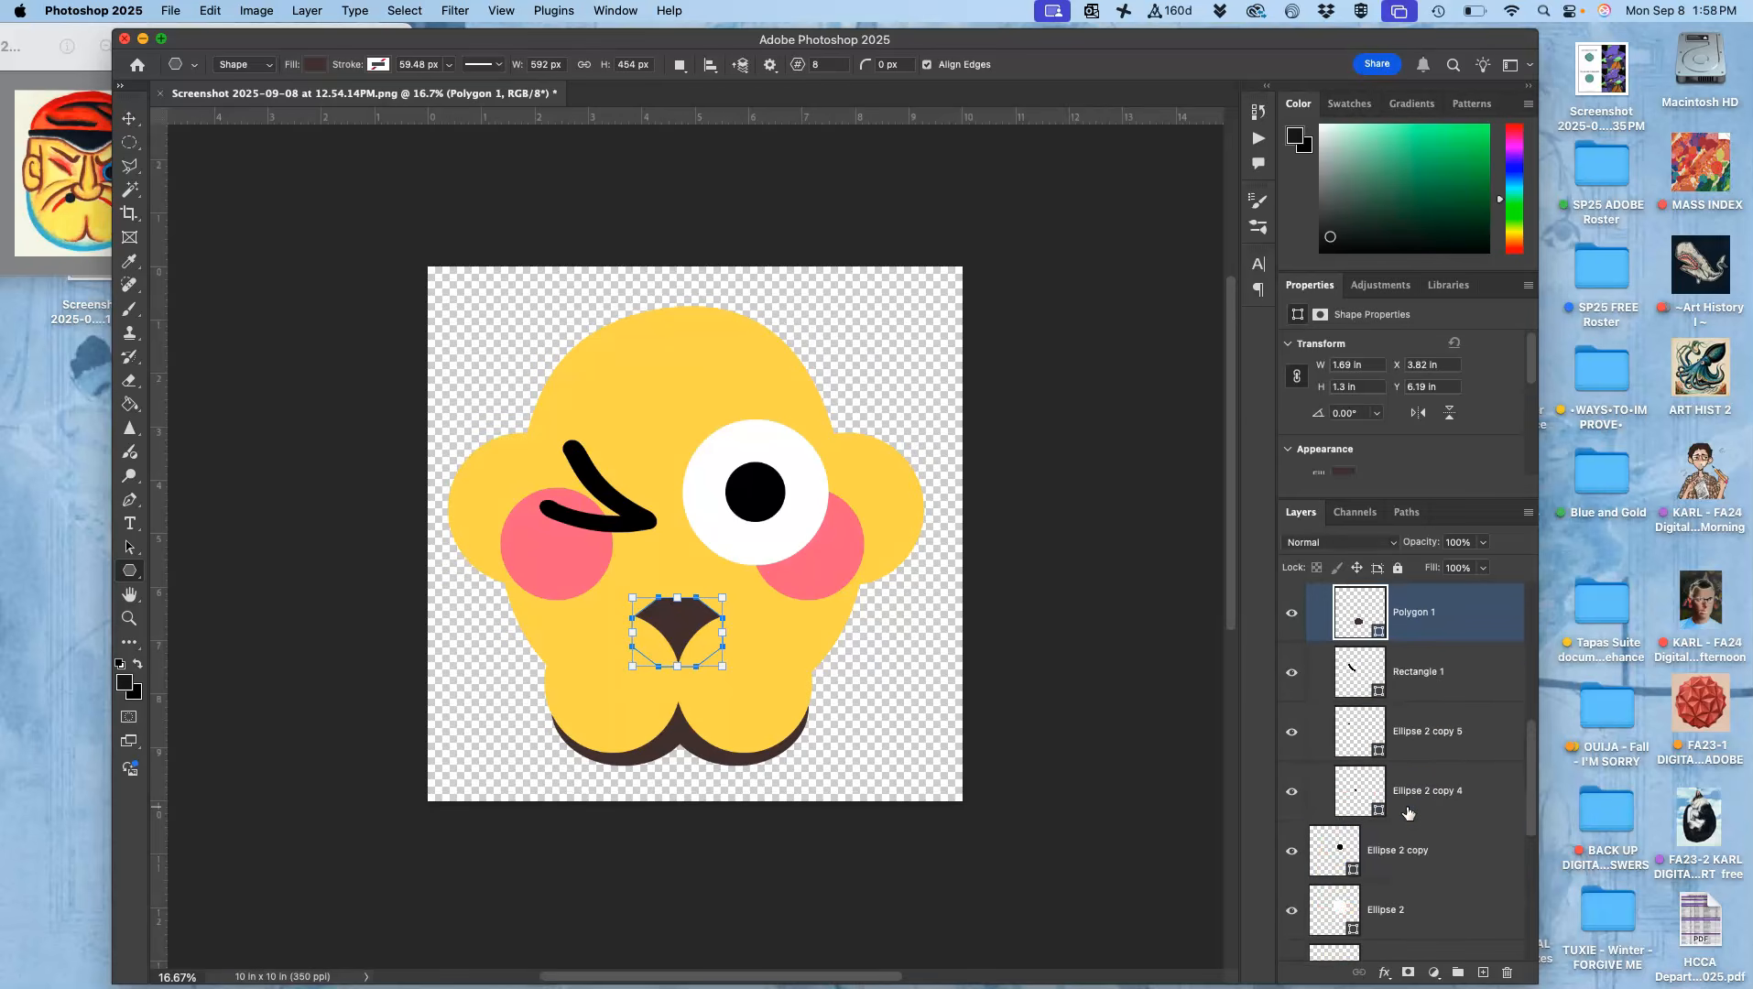
pyautogui.press('super+bracketright')
pyautogui.press('super+bracketright')
pyautogui.press('super+bracketright')
pyautogui.press('super+bracketright')
pyautogui.press('super+bracketright')
pyautogui.press('super+bracketright')
pyautogui.press('super+bracketright')
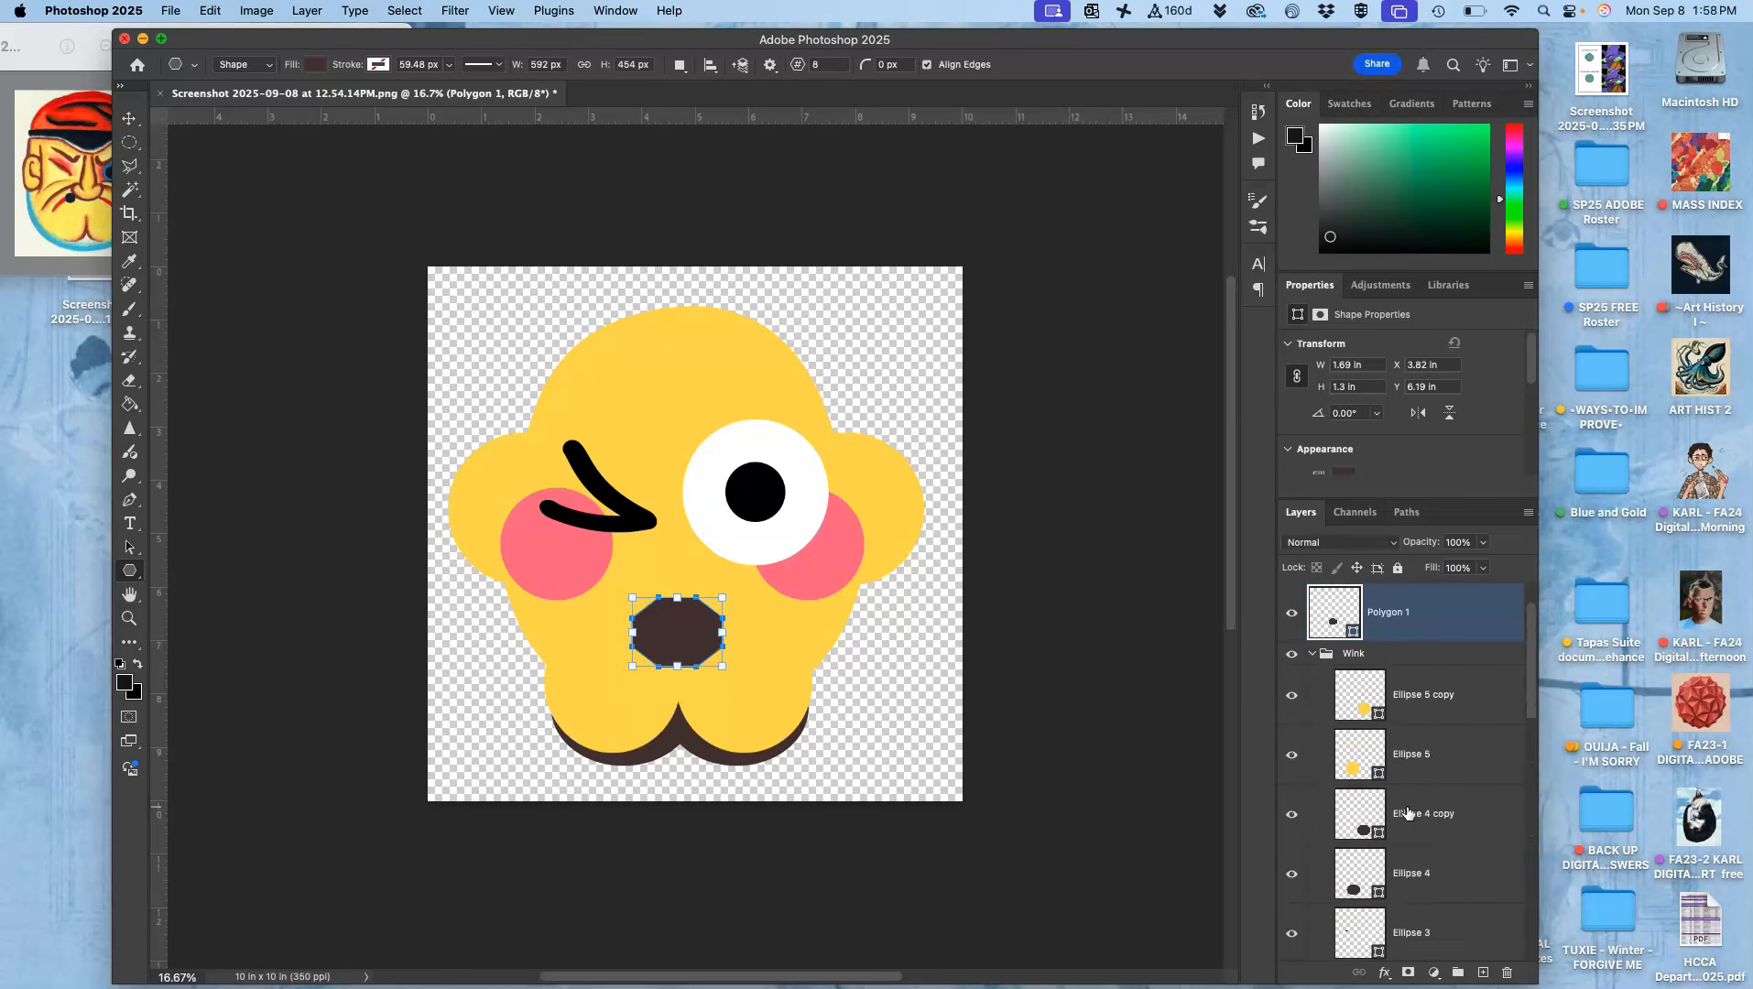
pyautogui.press('super+bracketleft')
pyautogui.press('super+bracketleft')
pyautogui.press('super+bracketleft')
pyautogui.press('super+bracketleft')
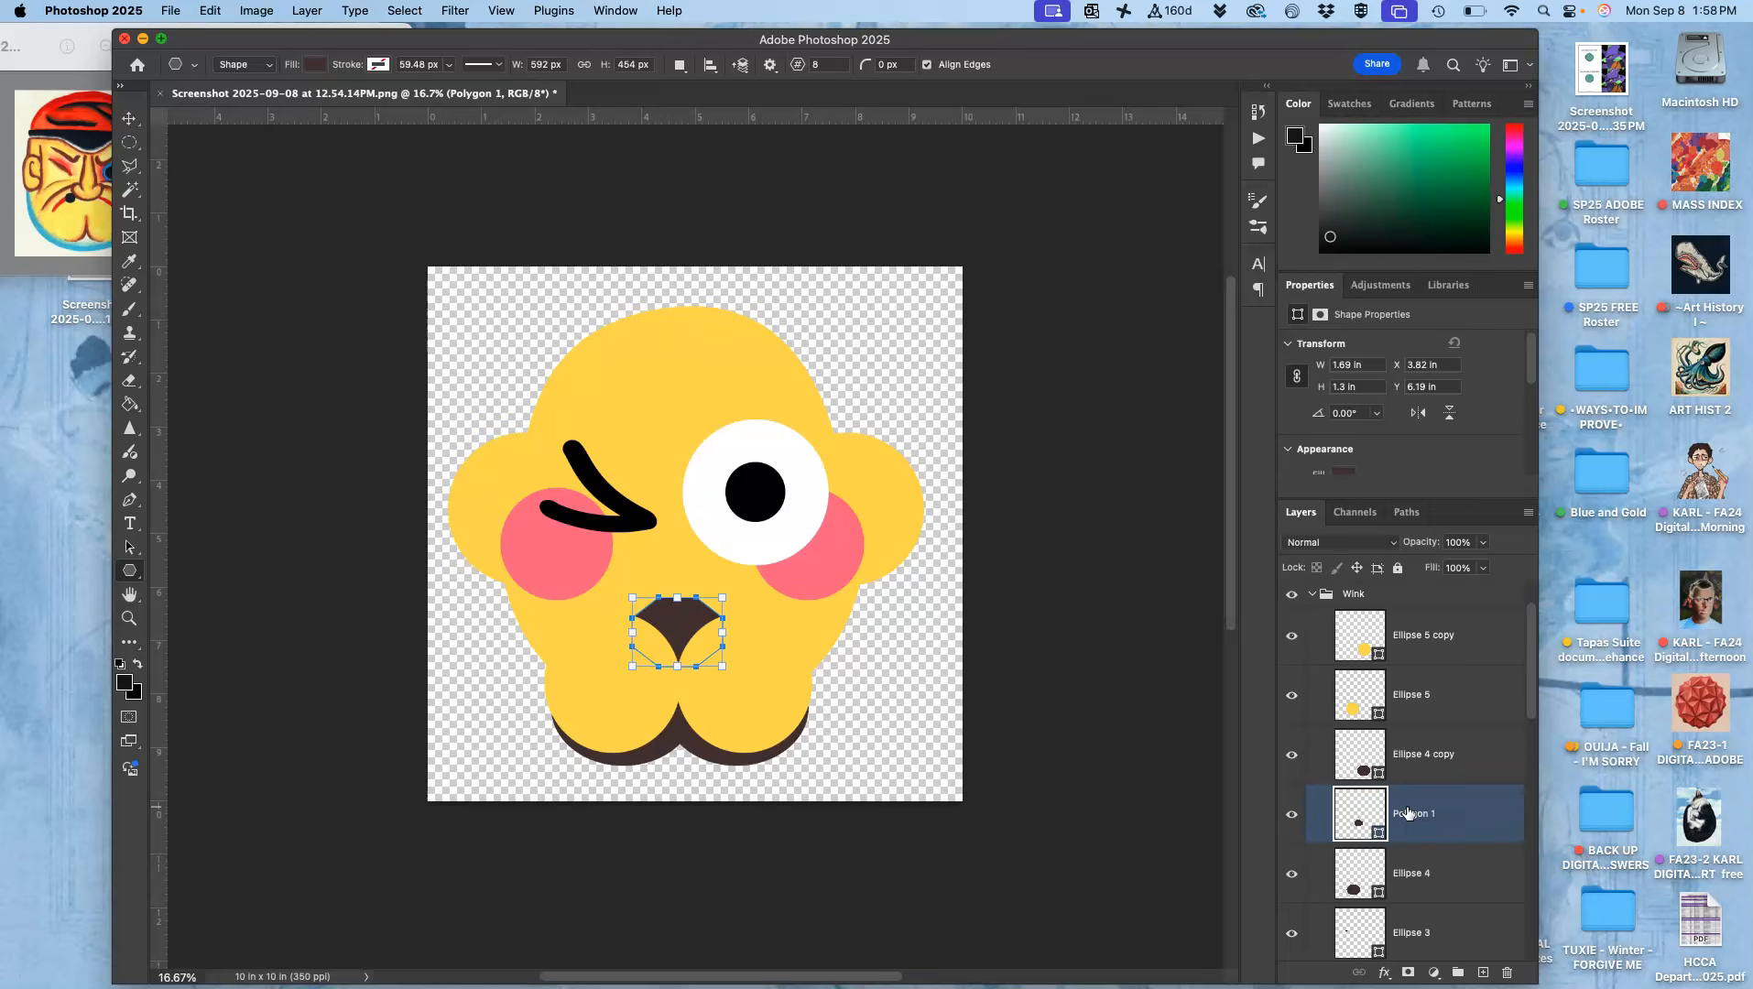
pyautogui.moveTo(722, 612); pyautogui.dragTo(684, 618)
pyautogui.rightClick(684, 617)
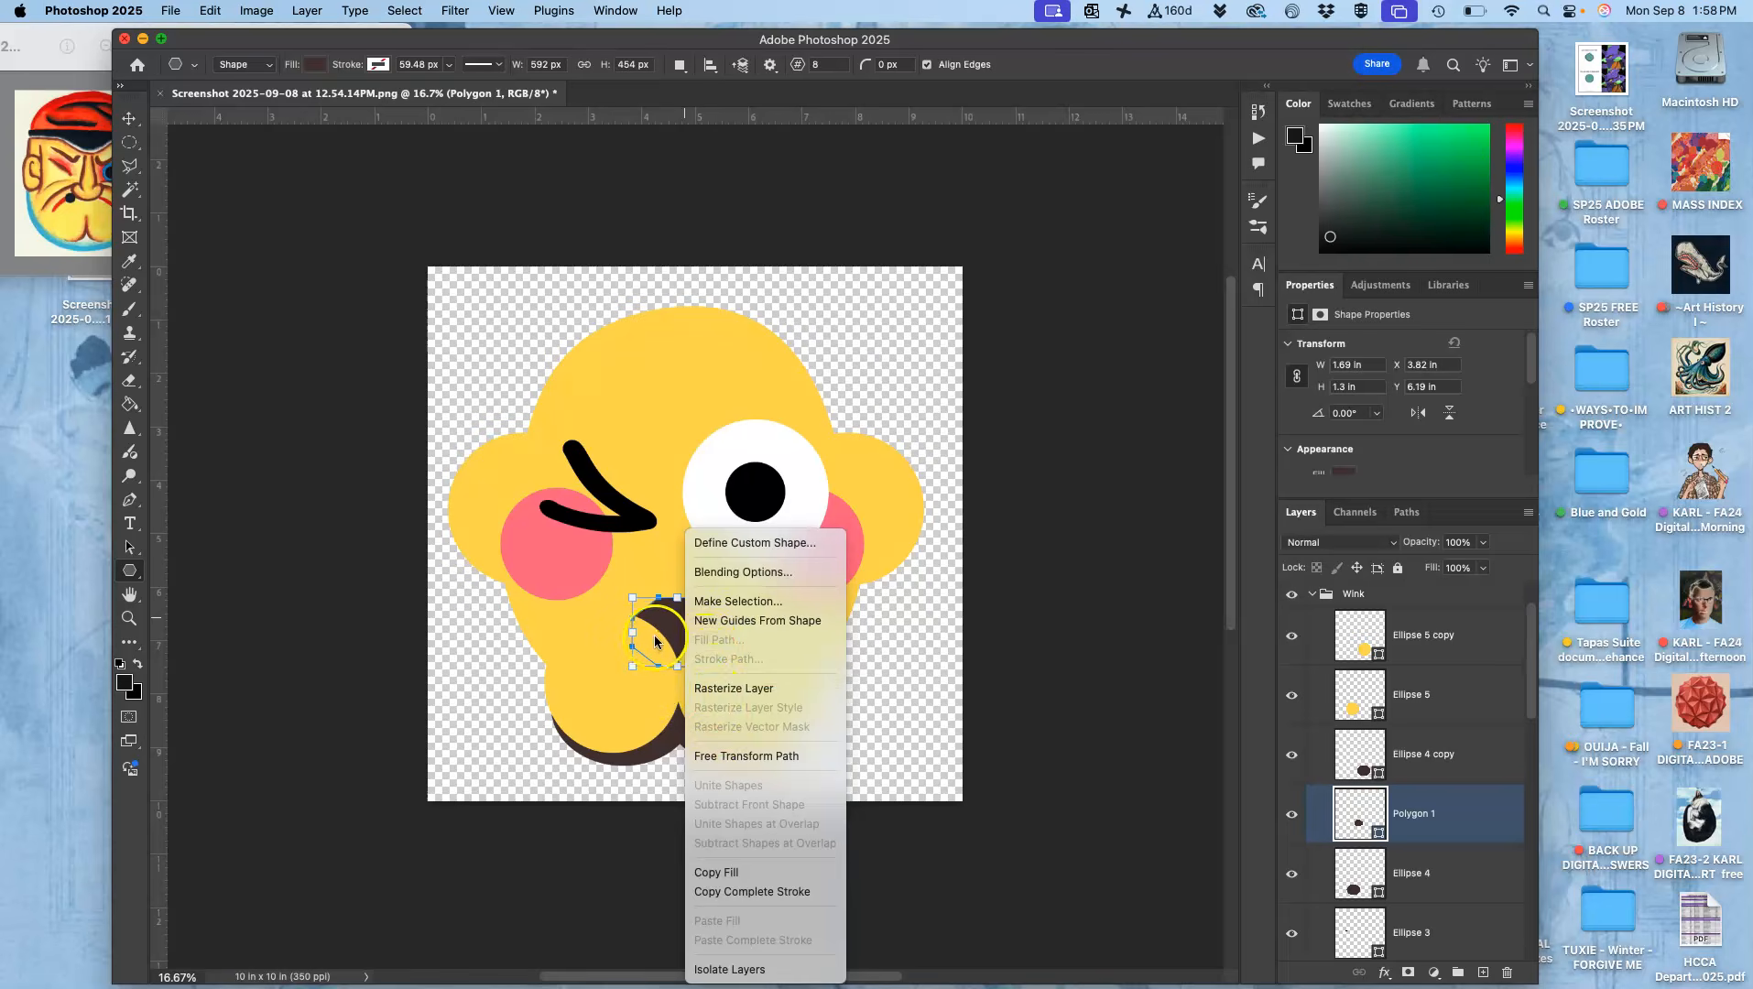
pyautogui.click(654, 632)
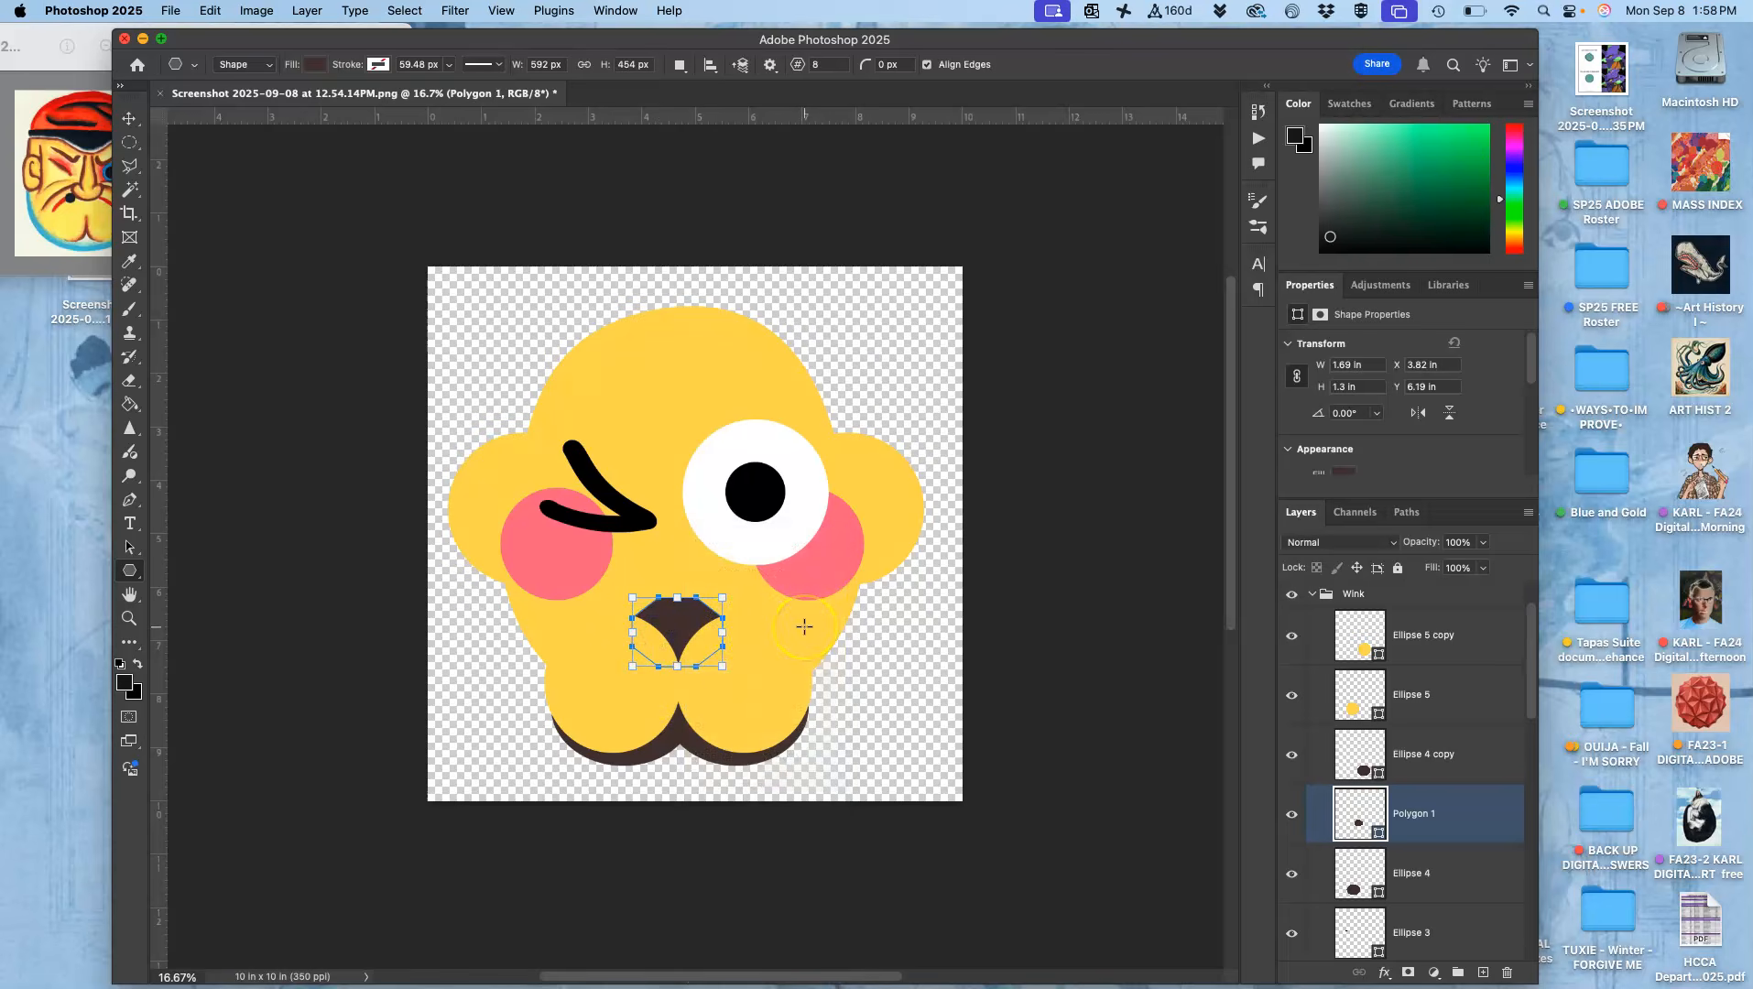
# - Warp the dark brown polygon, pulling the curve handles of its upper edge upward into a raised, rounded top
pyautogui.press('super+t')
pyautogui.rightClick(679, 625)
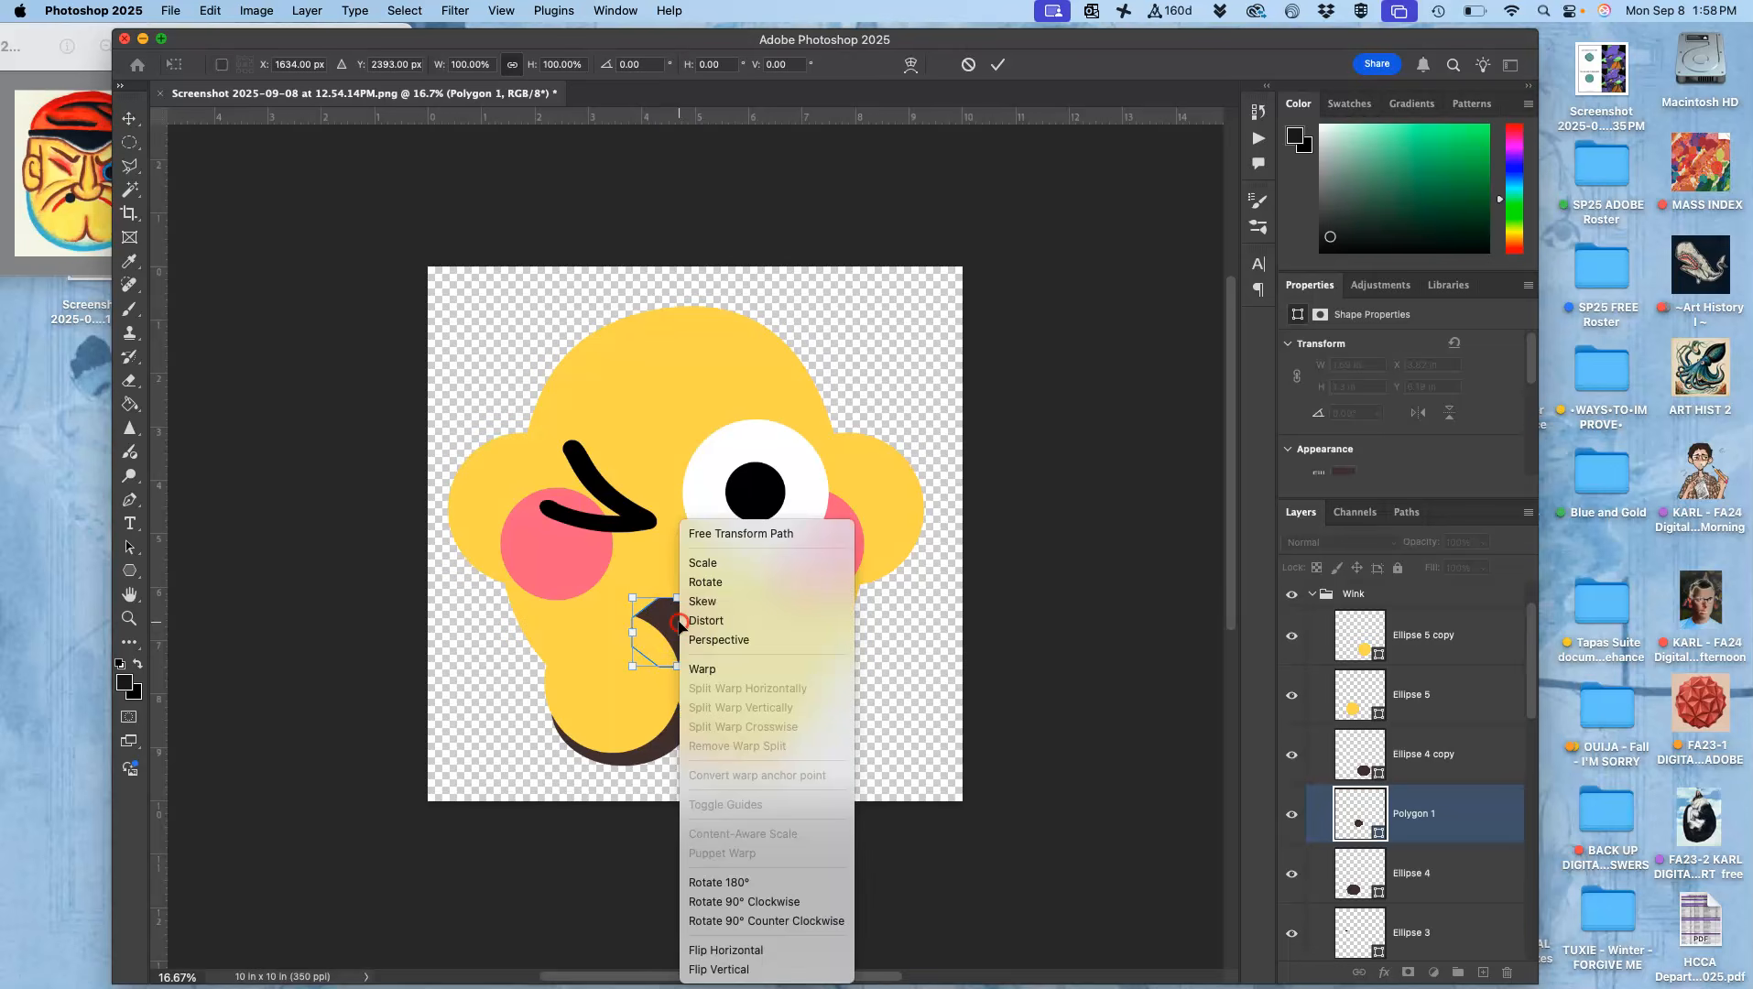
pyautogui.click(697, 671)
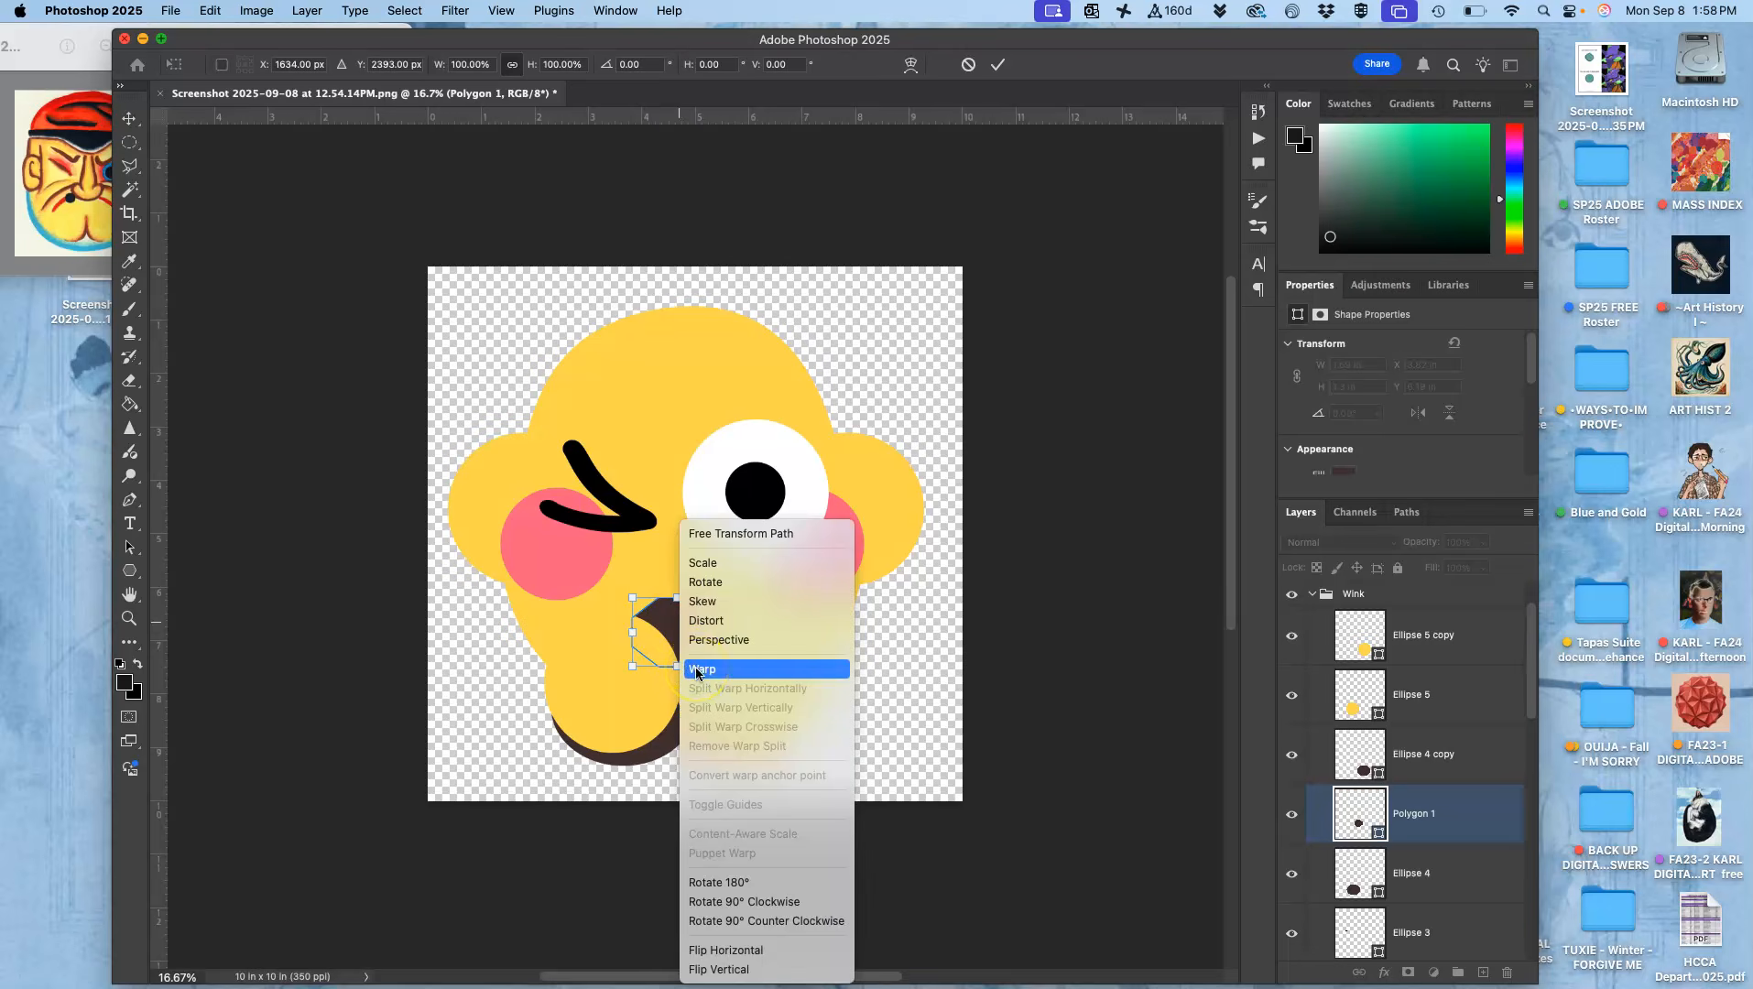
pyautogui.press('super+plus')
pyautogui.press('super+plus')
pyautogui.press('super+plus')
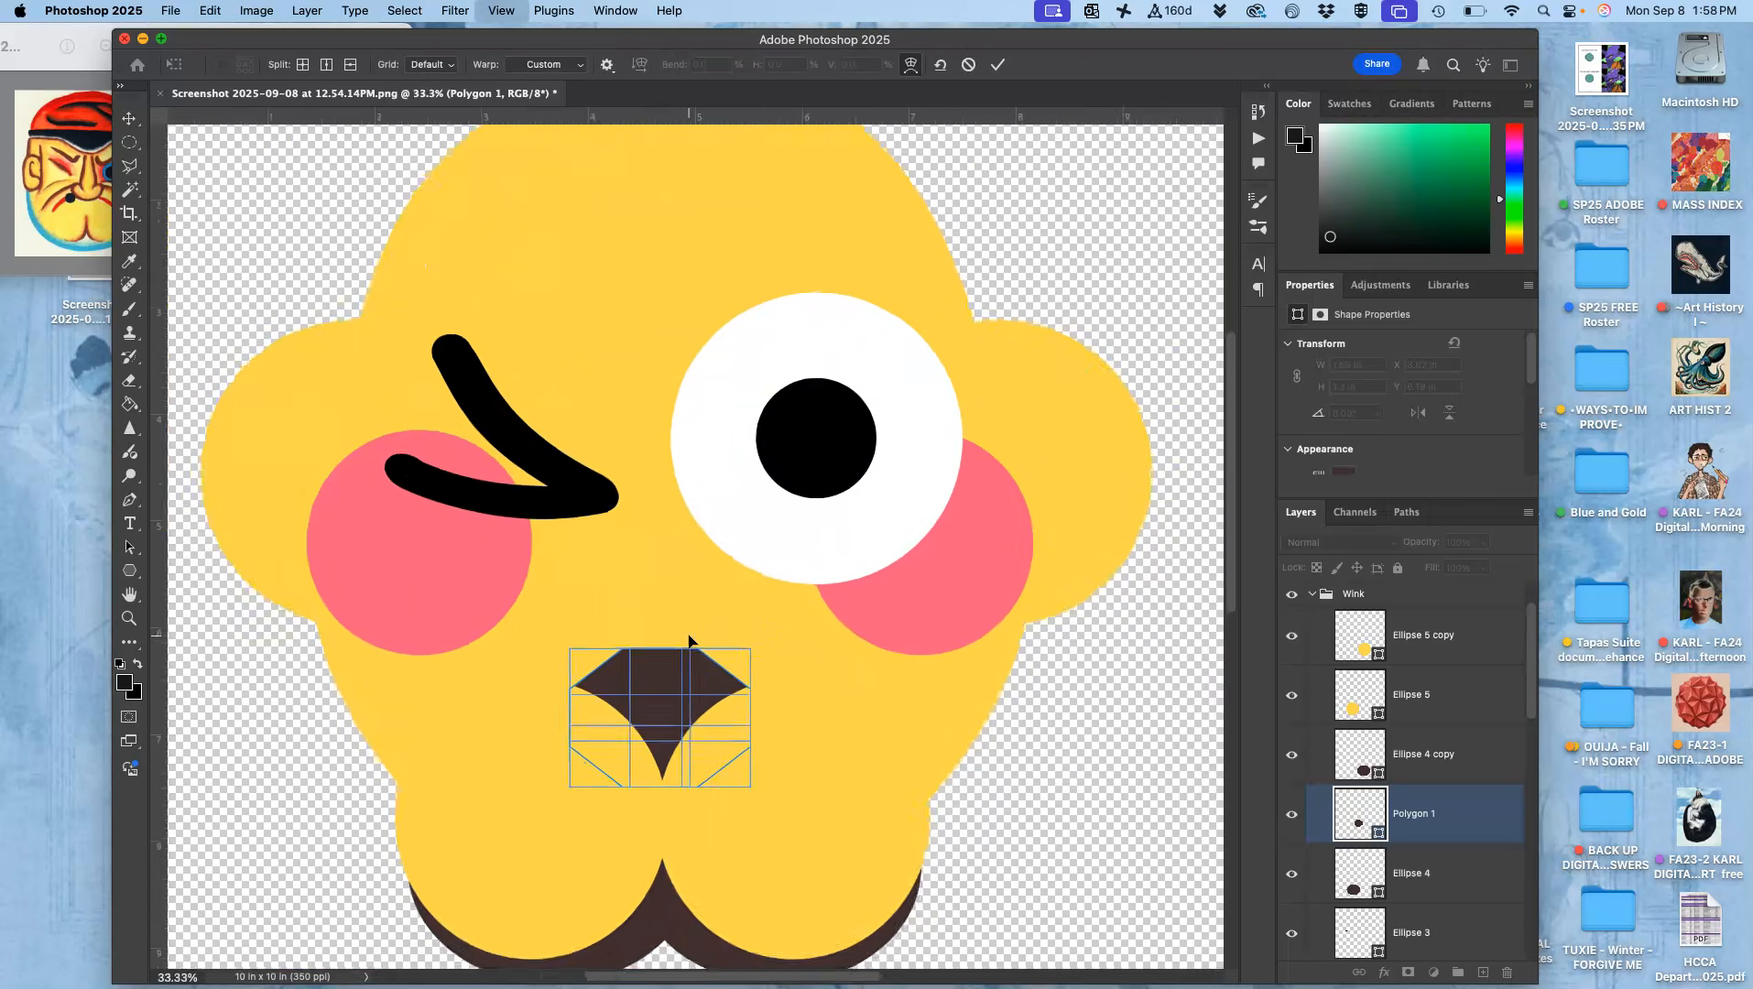
pyautogui.scroll(-3, 688, 642)
pyautogui.moveTo(642, 619); pyautogui.dragTo(630, 577)
pyautogui.moveTo(740, 588); pyautogui.dragTo(744, 576)
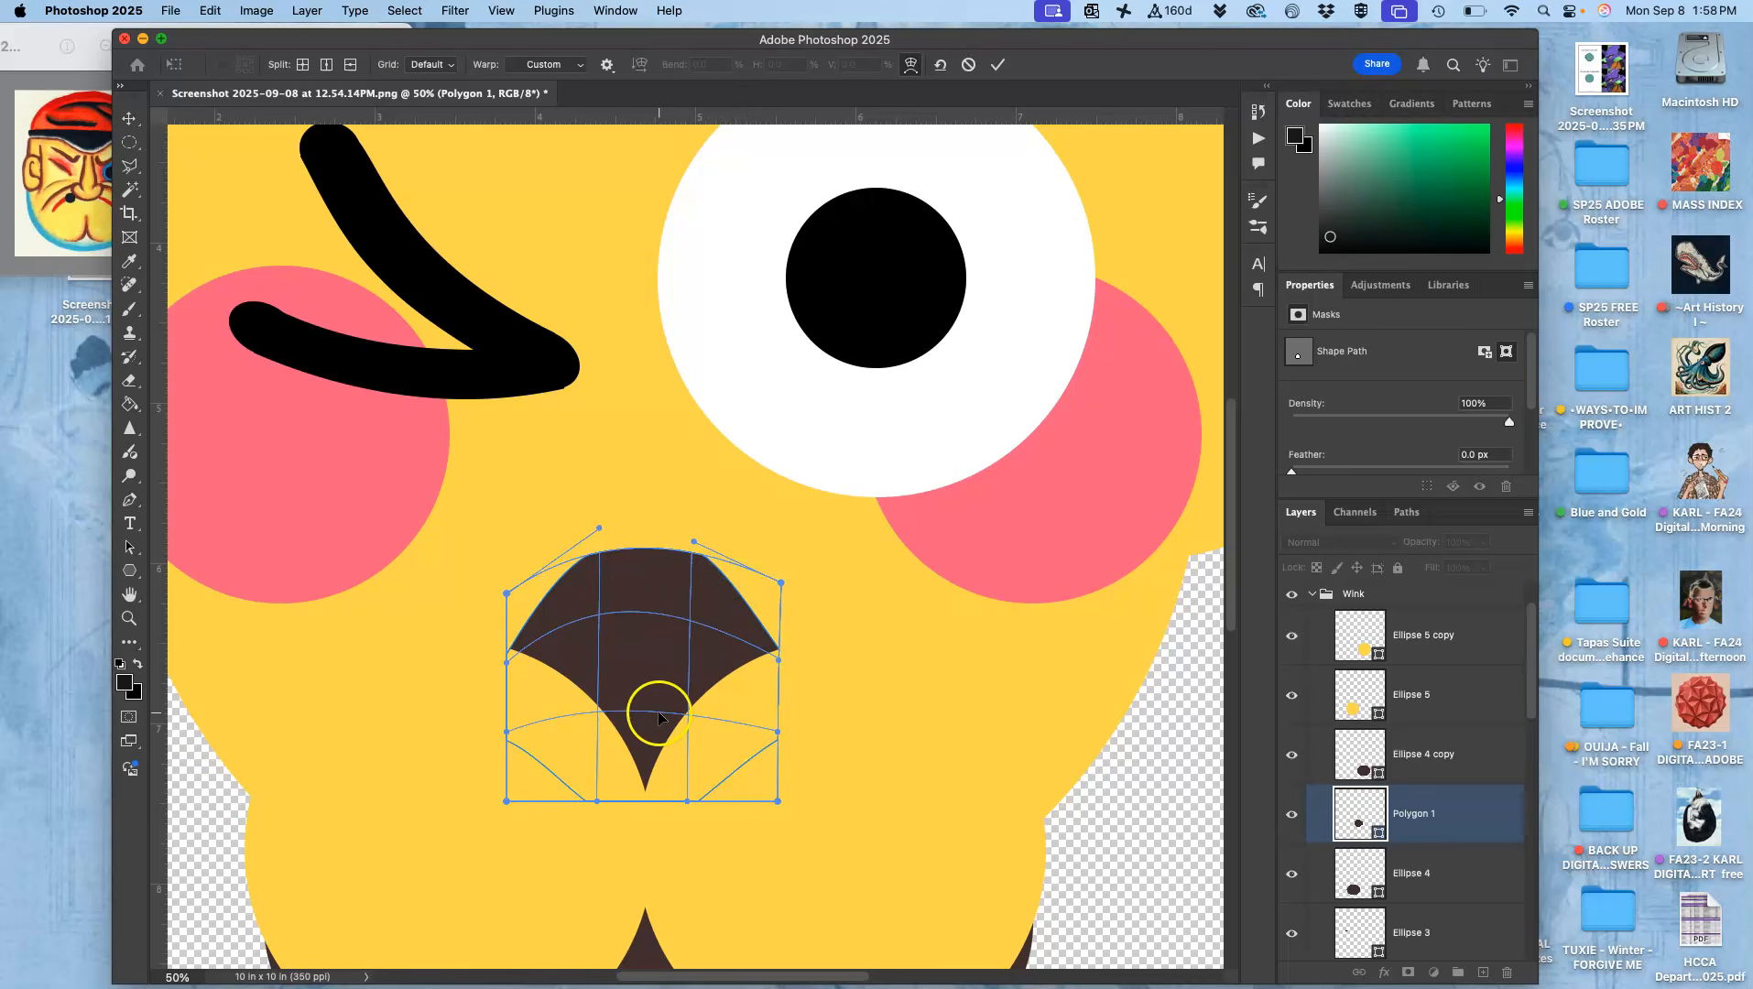
pyautogui.press('Return')
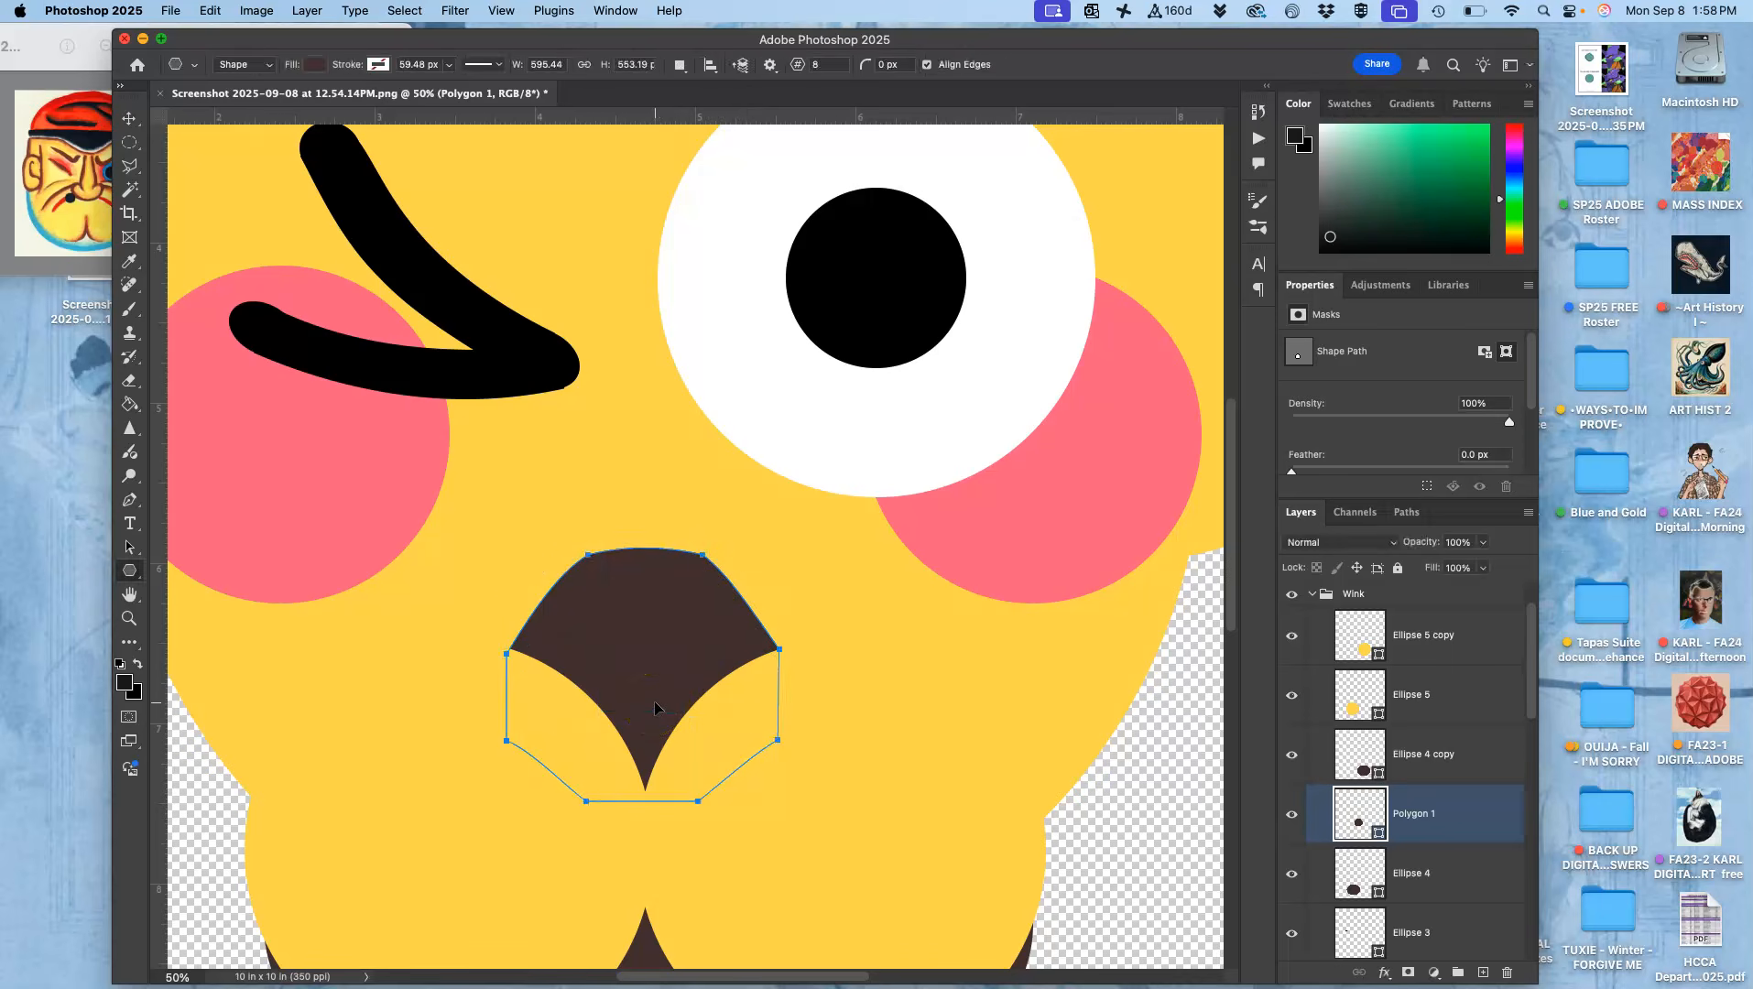
# - Squash the brown polygon from its upper edge to about 56.4% of its height, keeping its lower edge in place
pyautogui.press('super+t')
pyautogui.rightClick(652, 694)
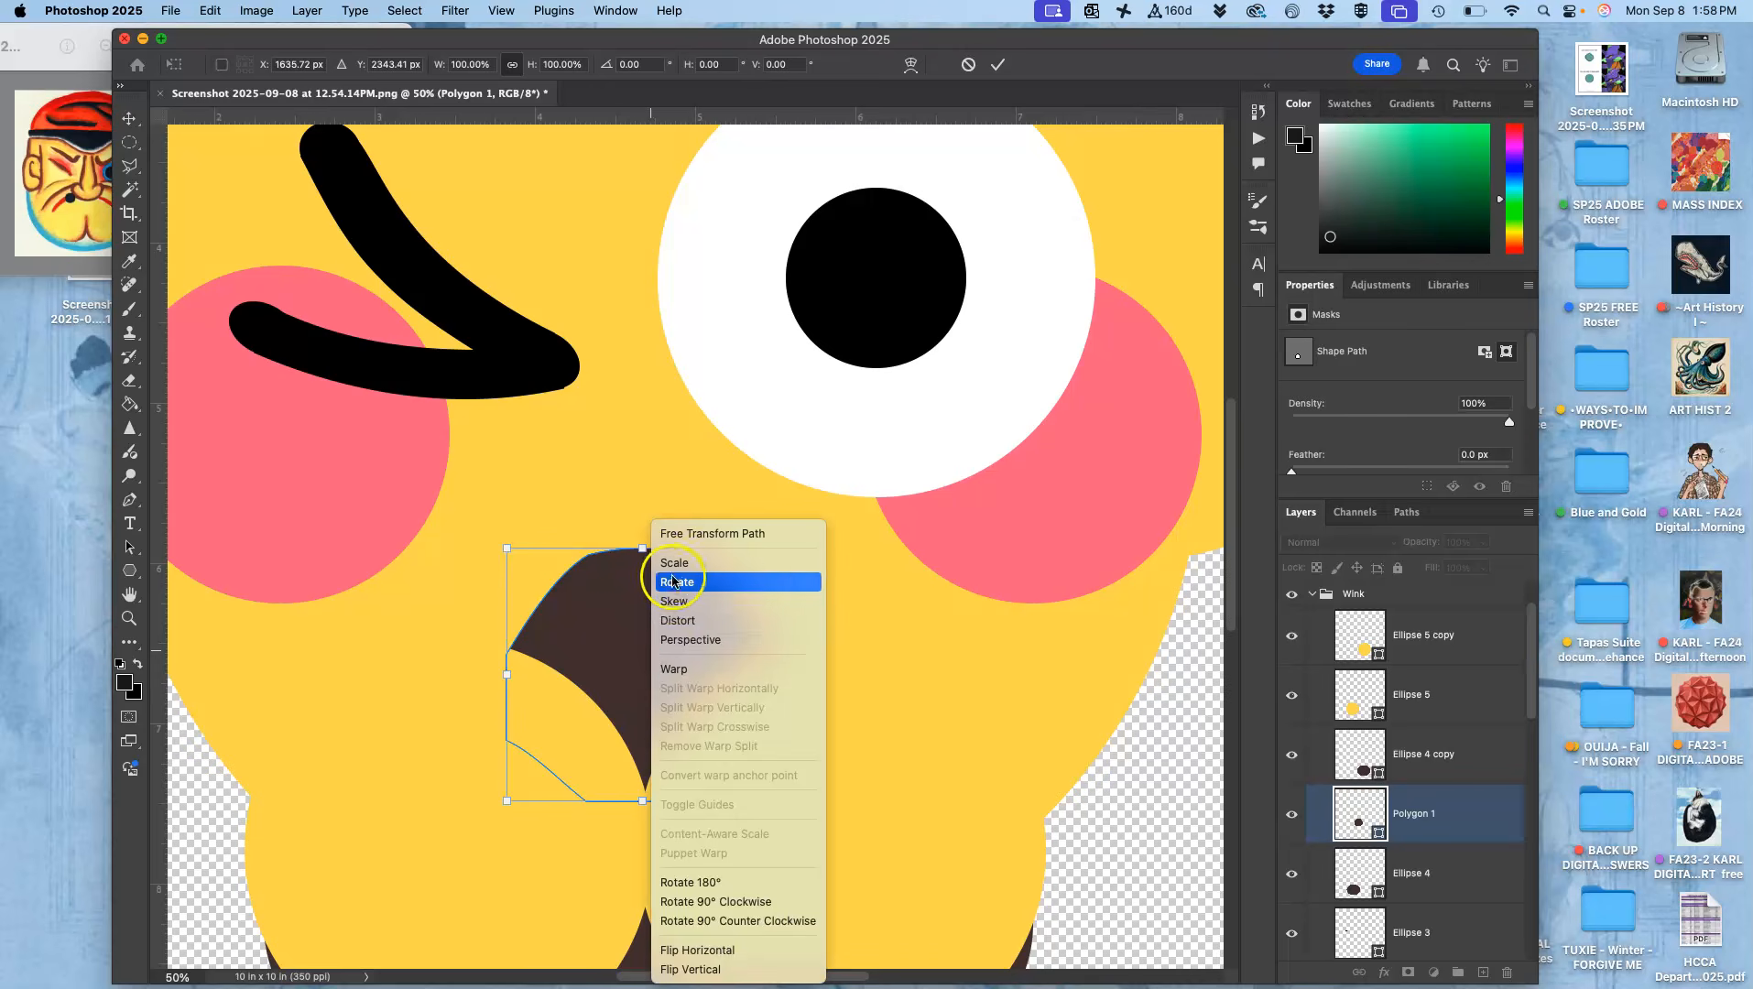
pyautogui.click(674, 565)
pyautogui.moveTo(644, 552); pyautogui.dragTo(650, 663)
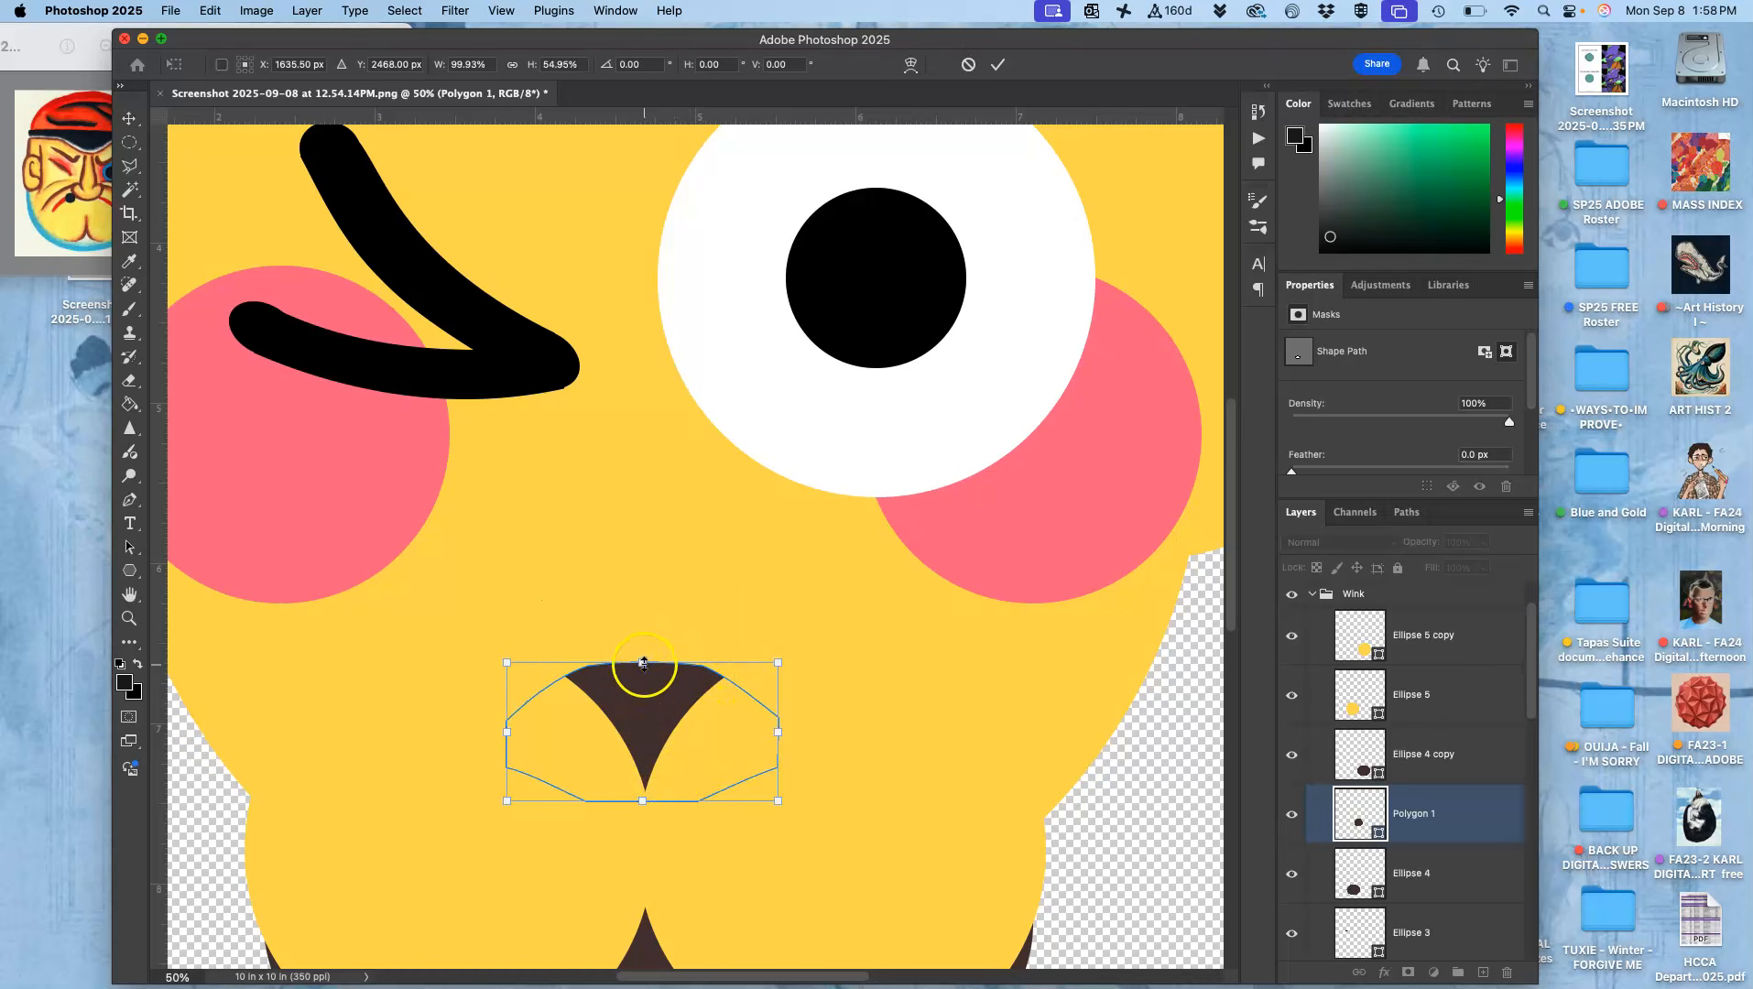
pyautogui.moveTo(643, 665); pyautogui.dragTo(644, 659)
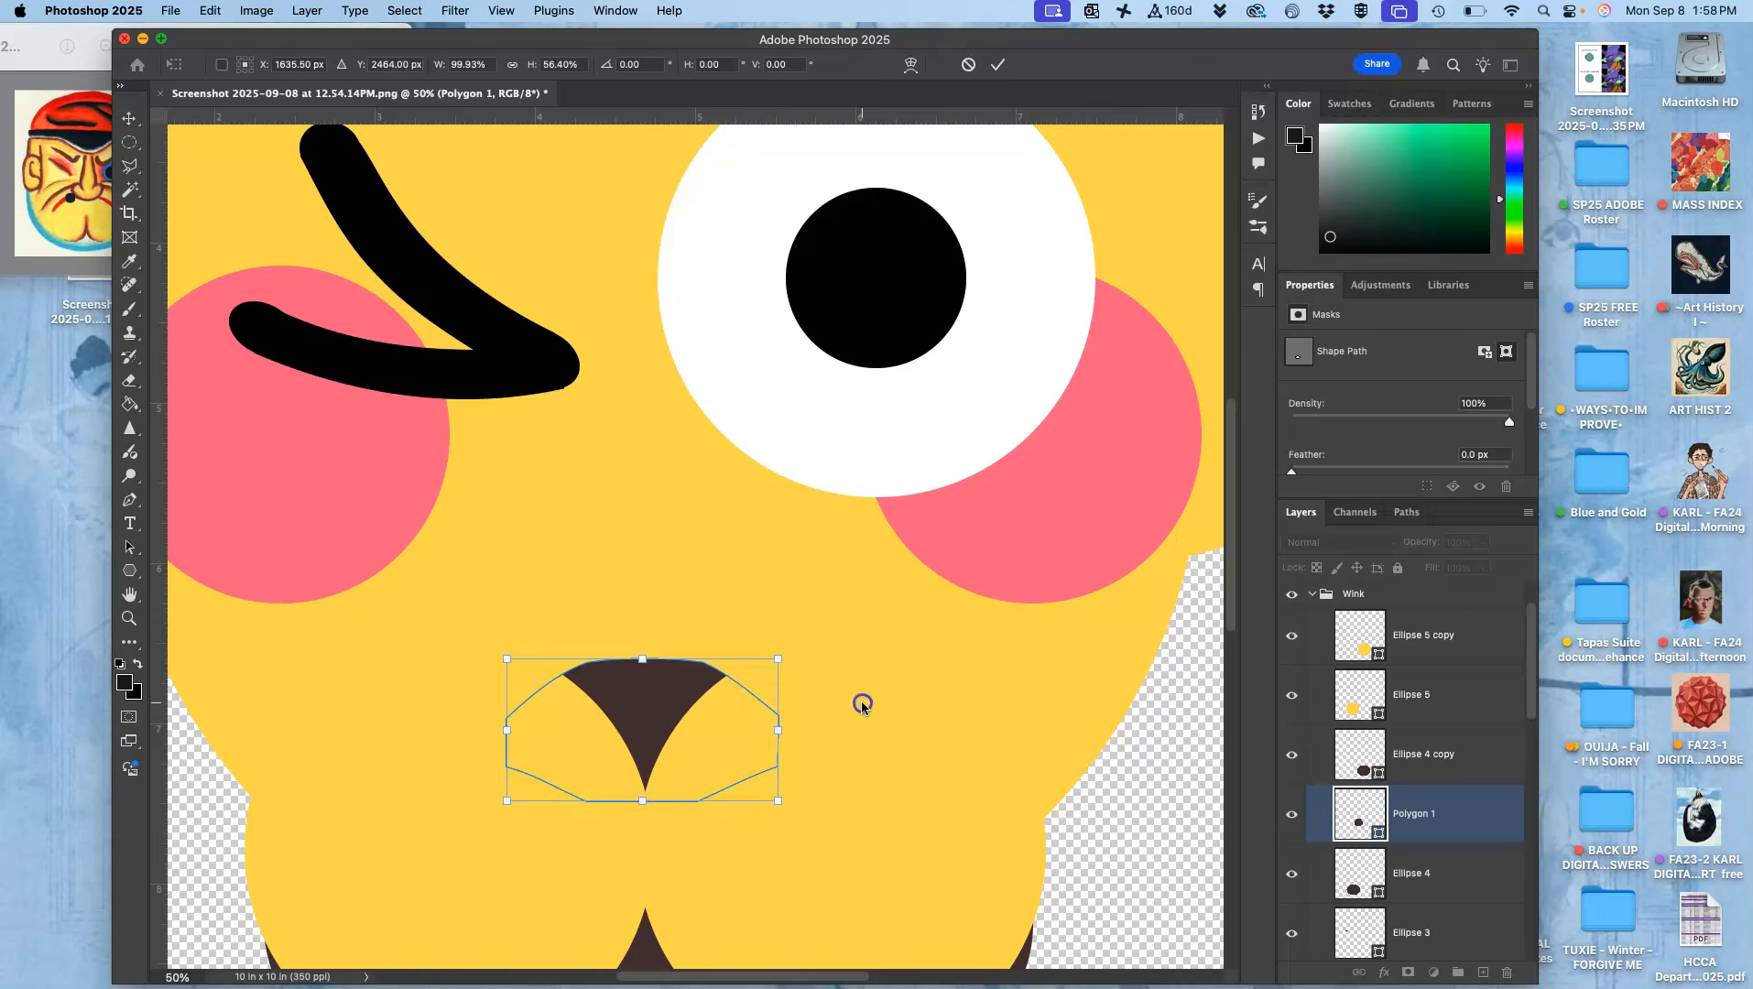
pyautogui.press('Return')
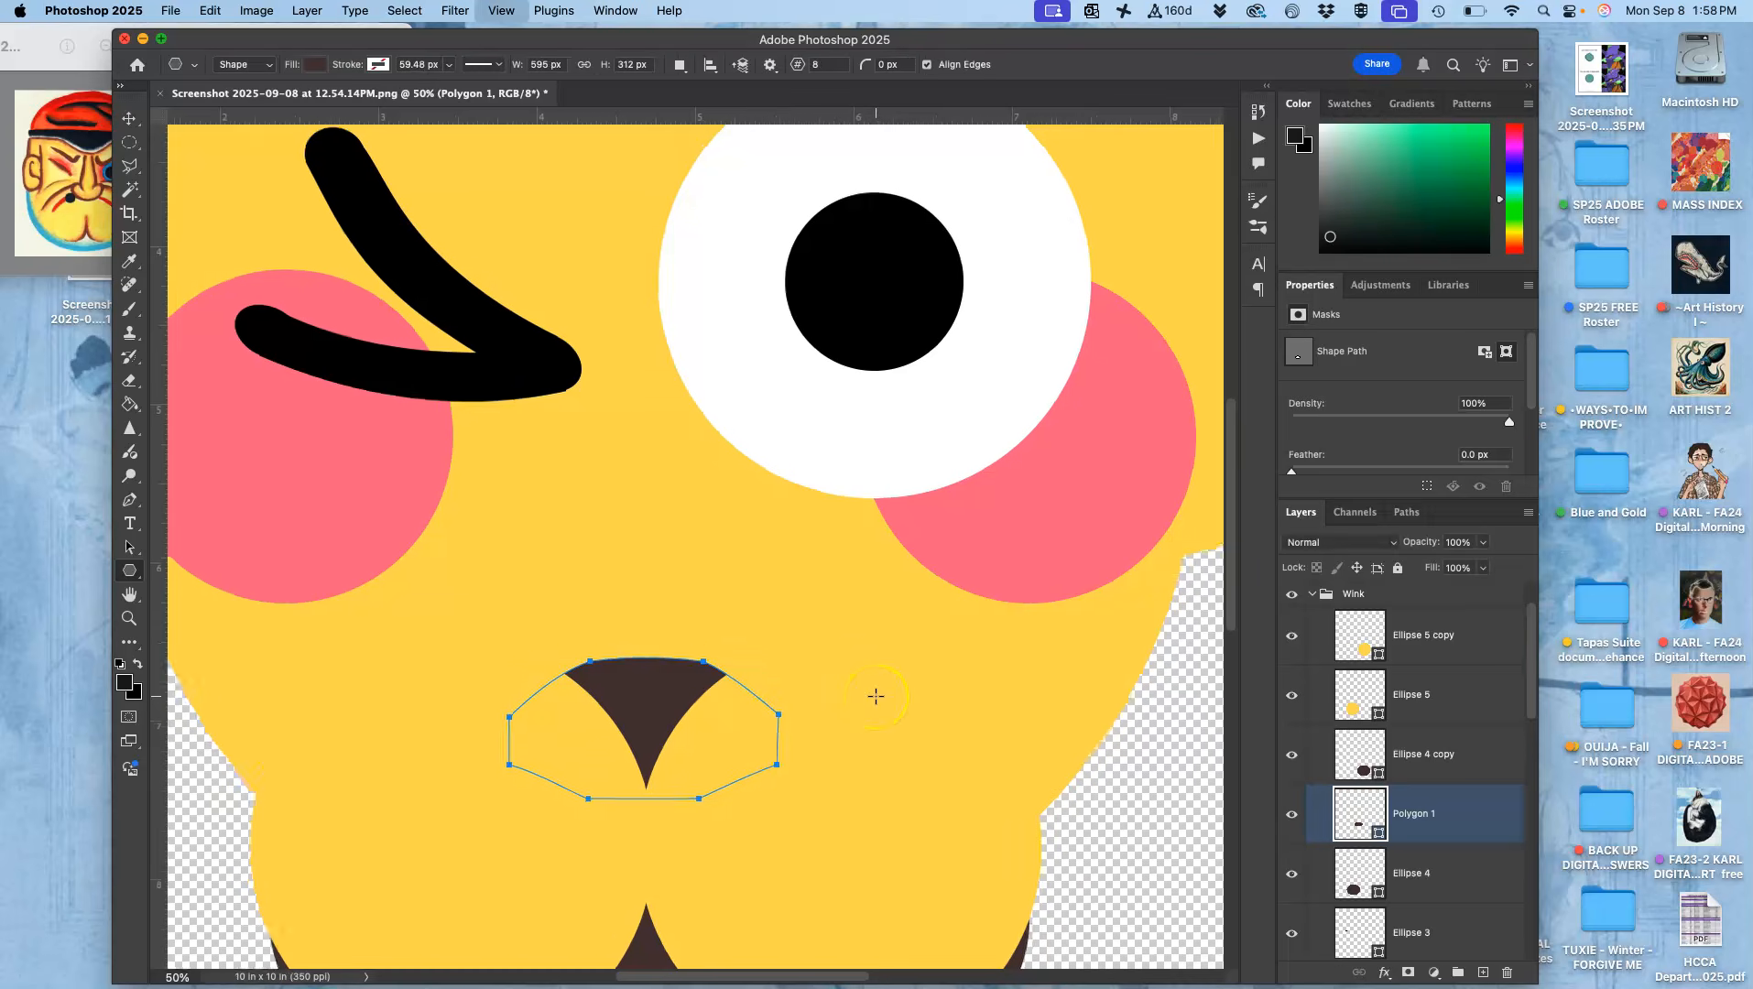
# - Warp the dark brown polygon, pulling its two upper corners outward and upward so its upper part flares wider
pyautogui.press('super+minus')
pyautogui.press('super+minus')
pyautogui.press('super+minus')
pyautogui.click(892, 684)
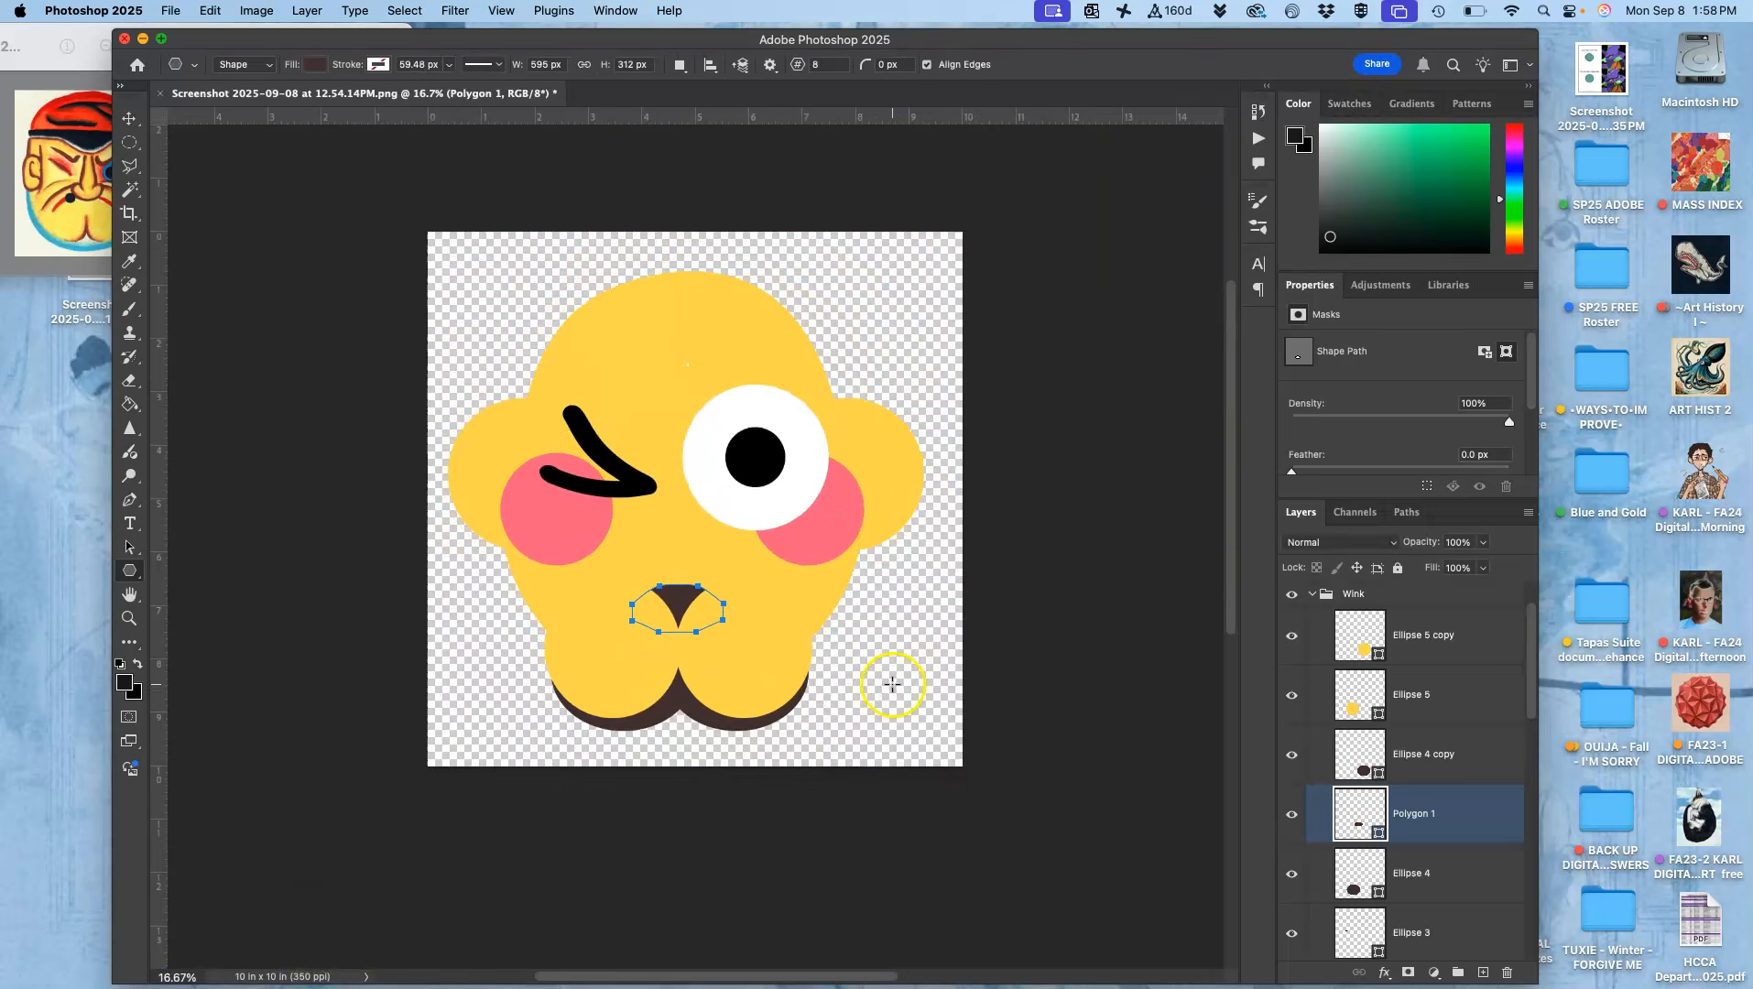
pyautogui.press('super+plus')
pyautogui.press('super+plus')
pyautogui.press('super+plus')
pyautogui.press('super+plus')
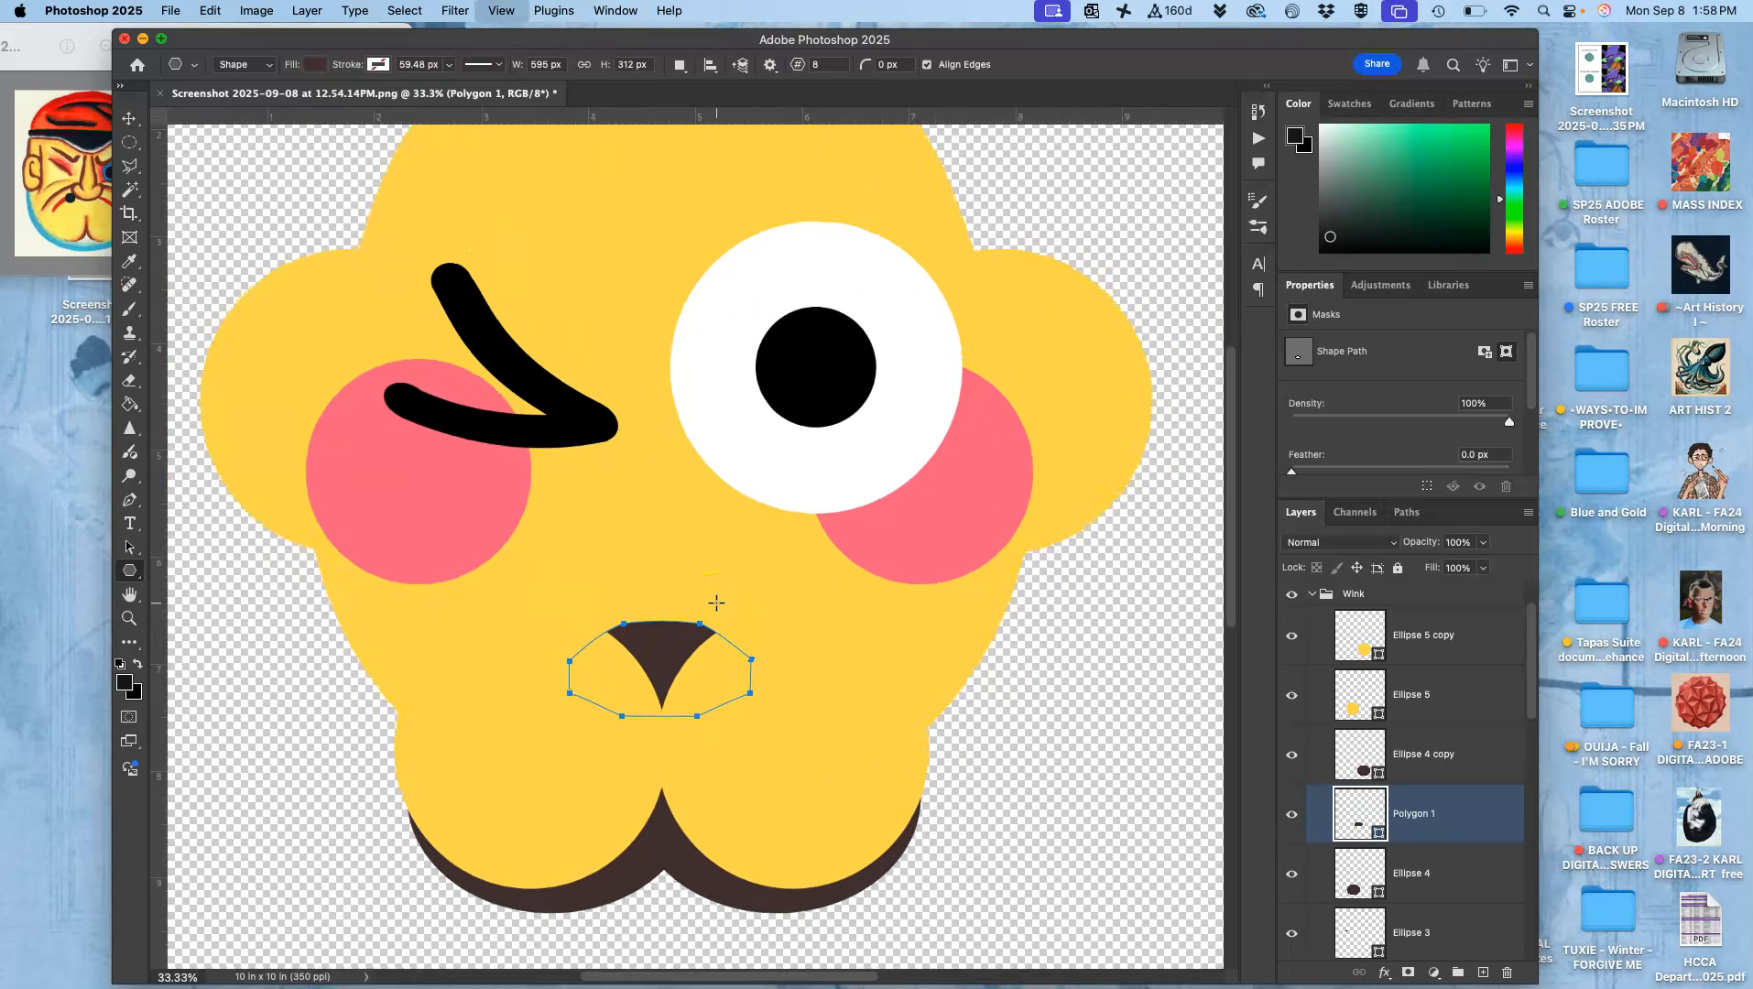
pyautogui.press('super+t')
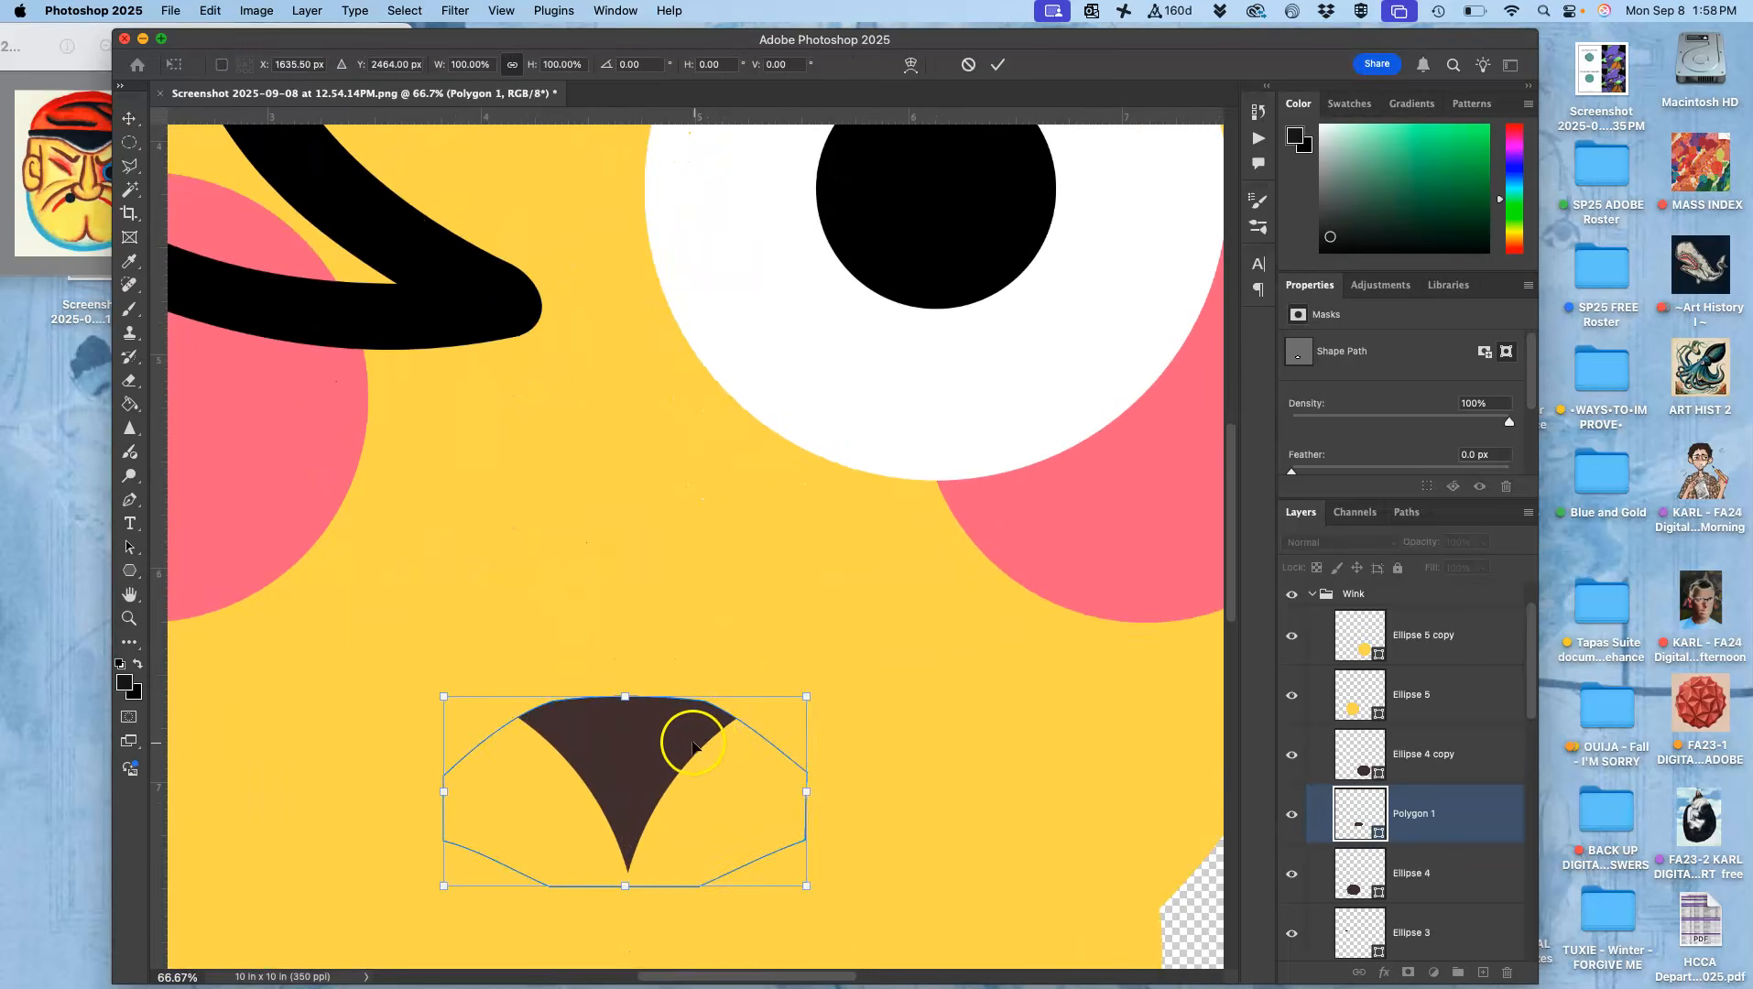
pyautogui.rightClick(715, 740)
pyautogui.click(717, 678)
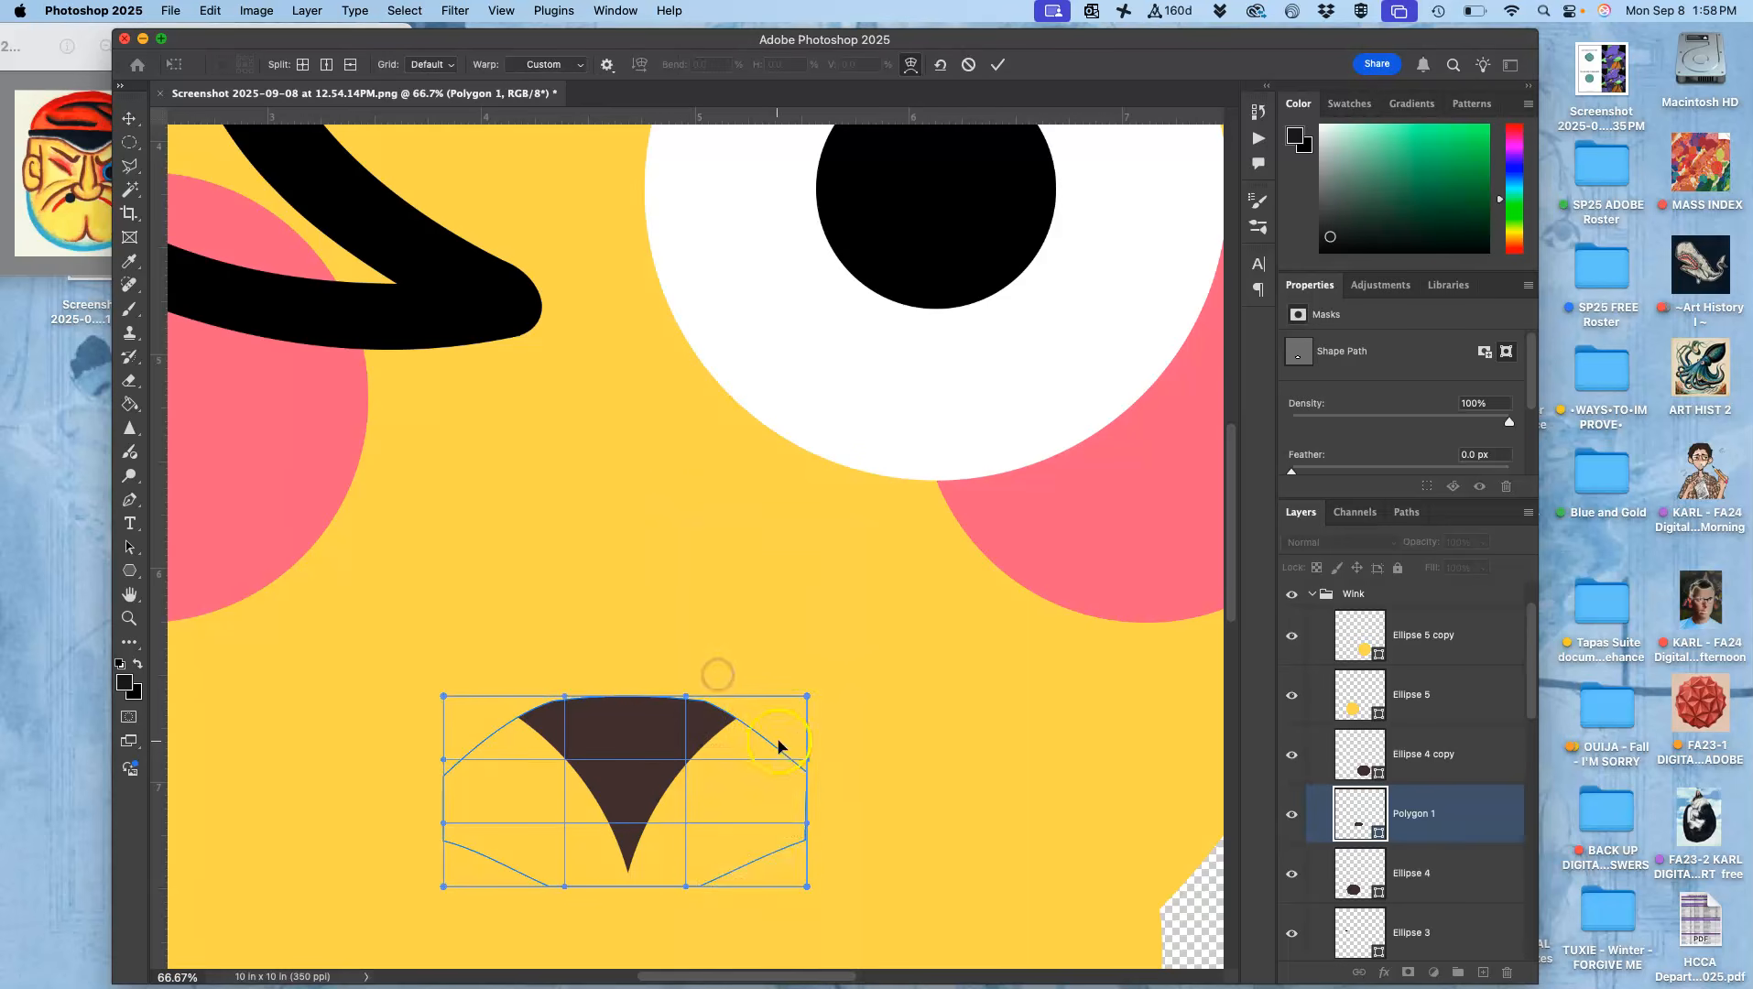
pyautogui.moveTo(801, 720); pyautogui.dragTo(870, 621)
pyautogui.click(681, 720)
pyautogui.click(473, 753)
pyautogui.moveTo(452, 720); pyautogui.dragTo(388, 632)
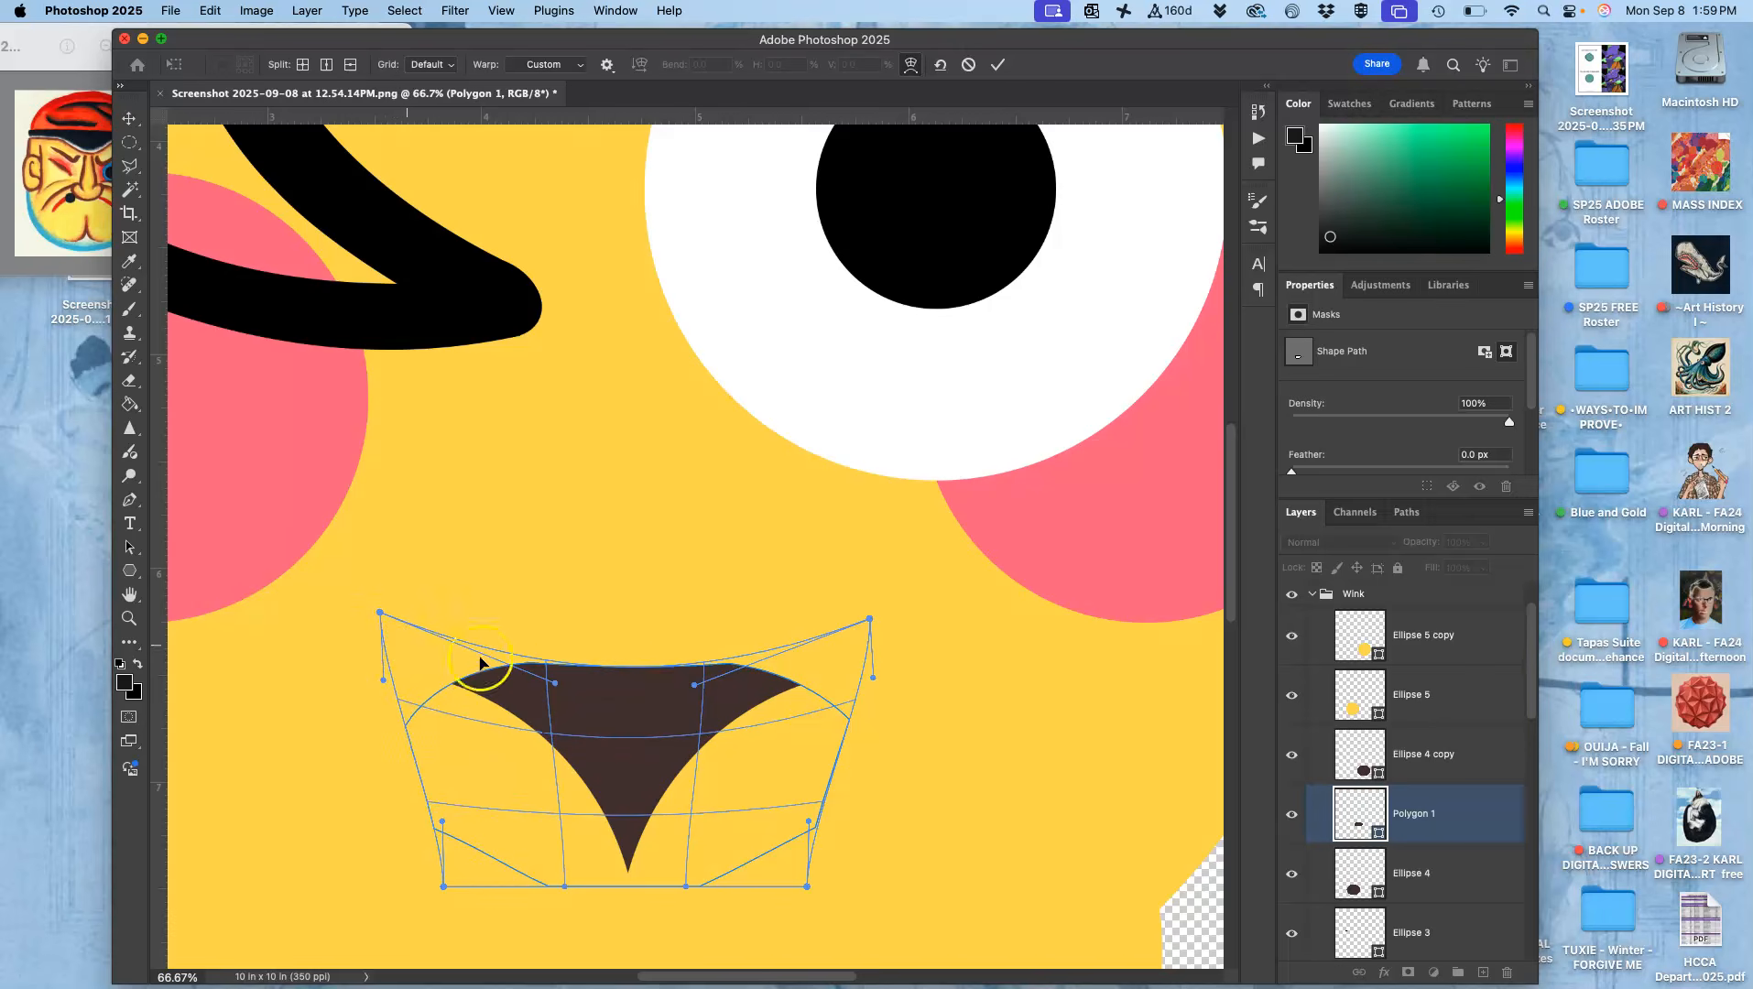
# - Bend the middle of the polygon's upper edge downward, lift both upper ends into curved wing tips, and apply the warp
pyautogui.moveTo(619, 673); pyautogui.dragTo(626, 724)
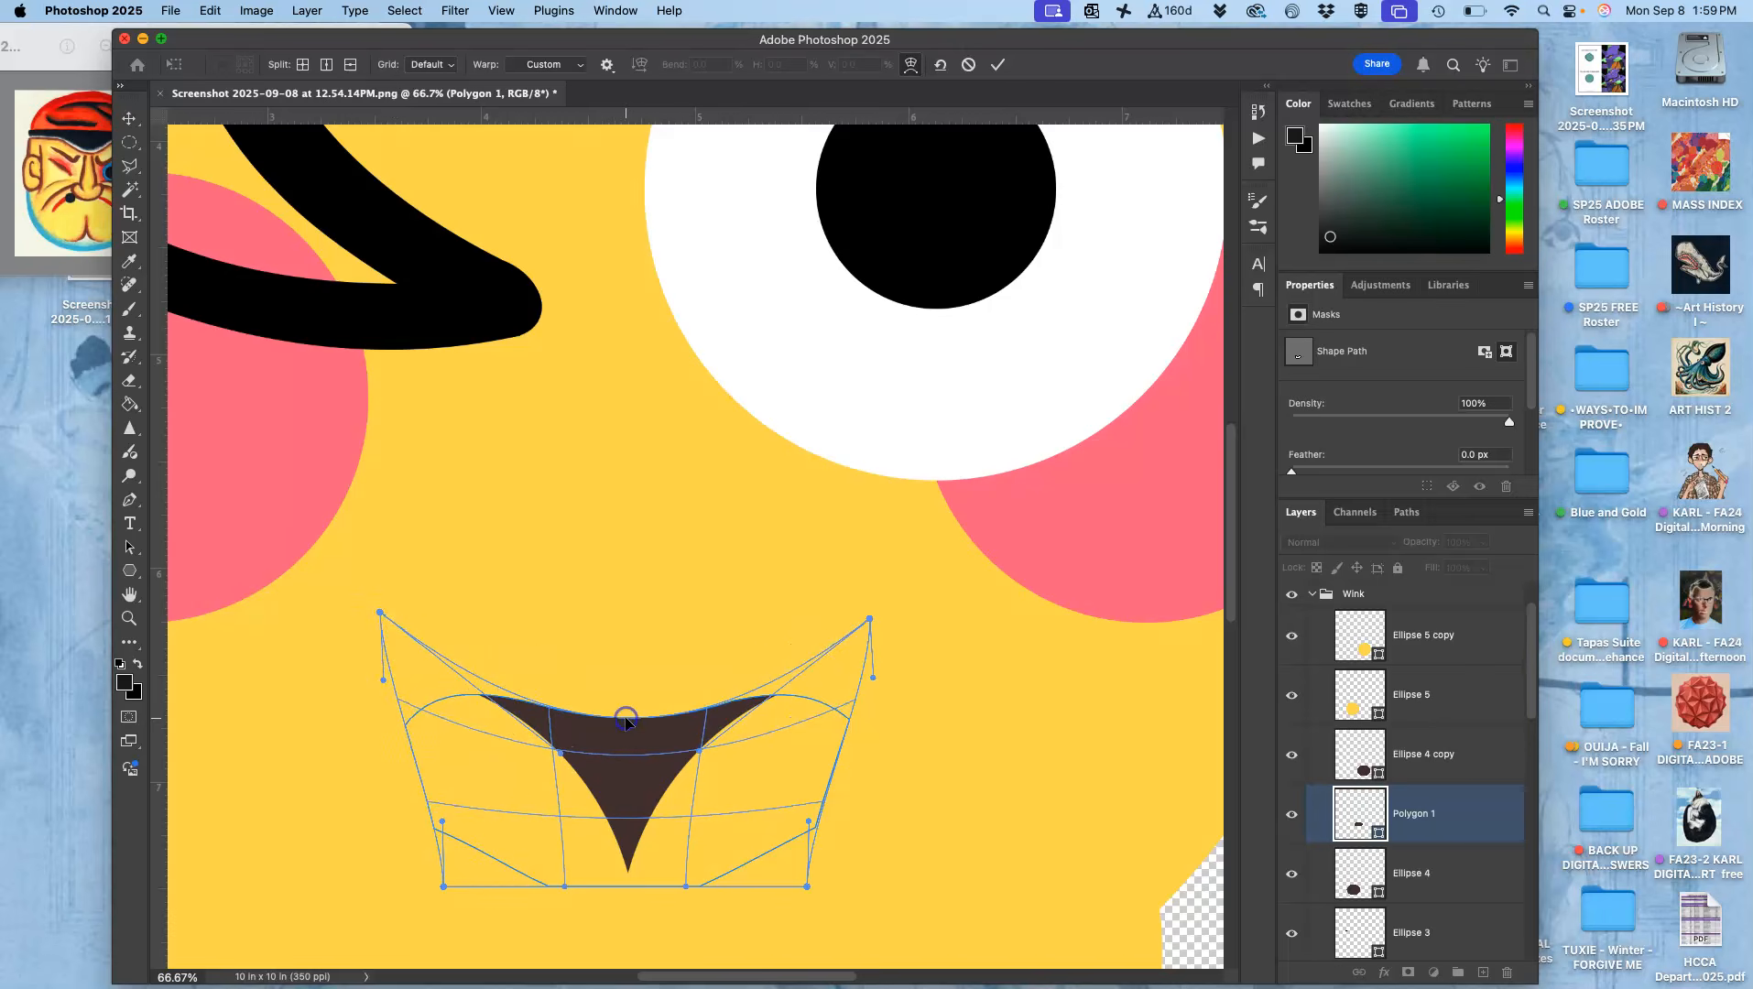
pyautogui.moveTo(420, 661); pyautogui.dragTo(401, 615)
pyautogui.moveTo(863, 650); pyautogui.dragTo(887, 596)
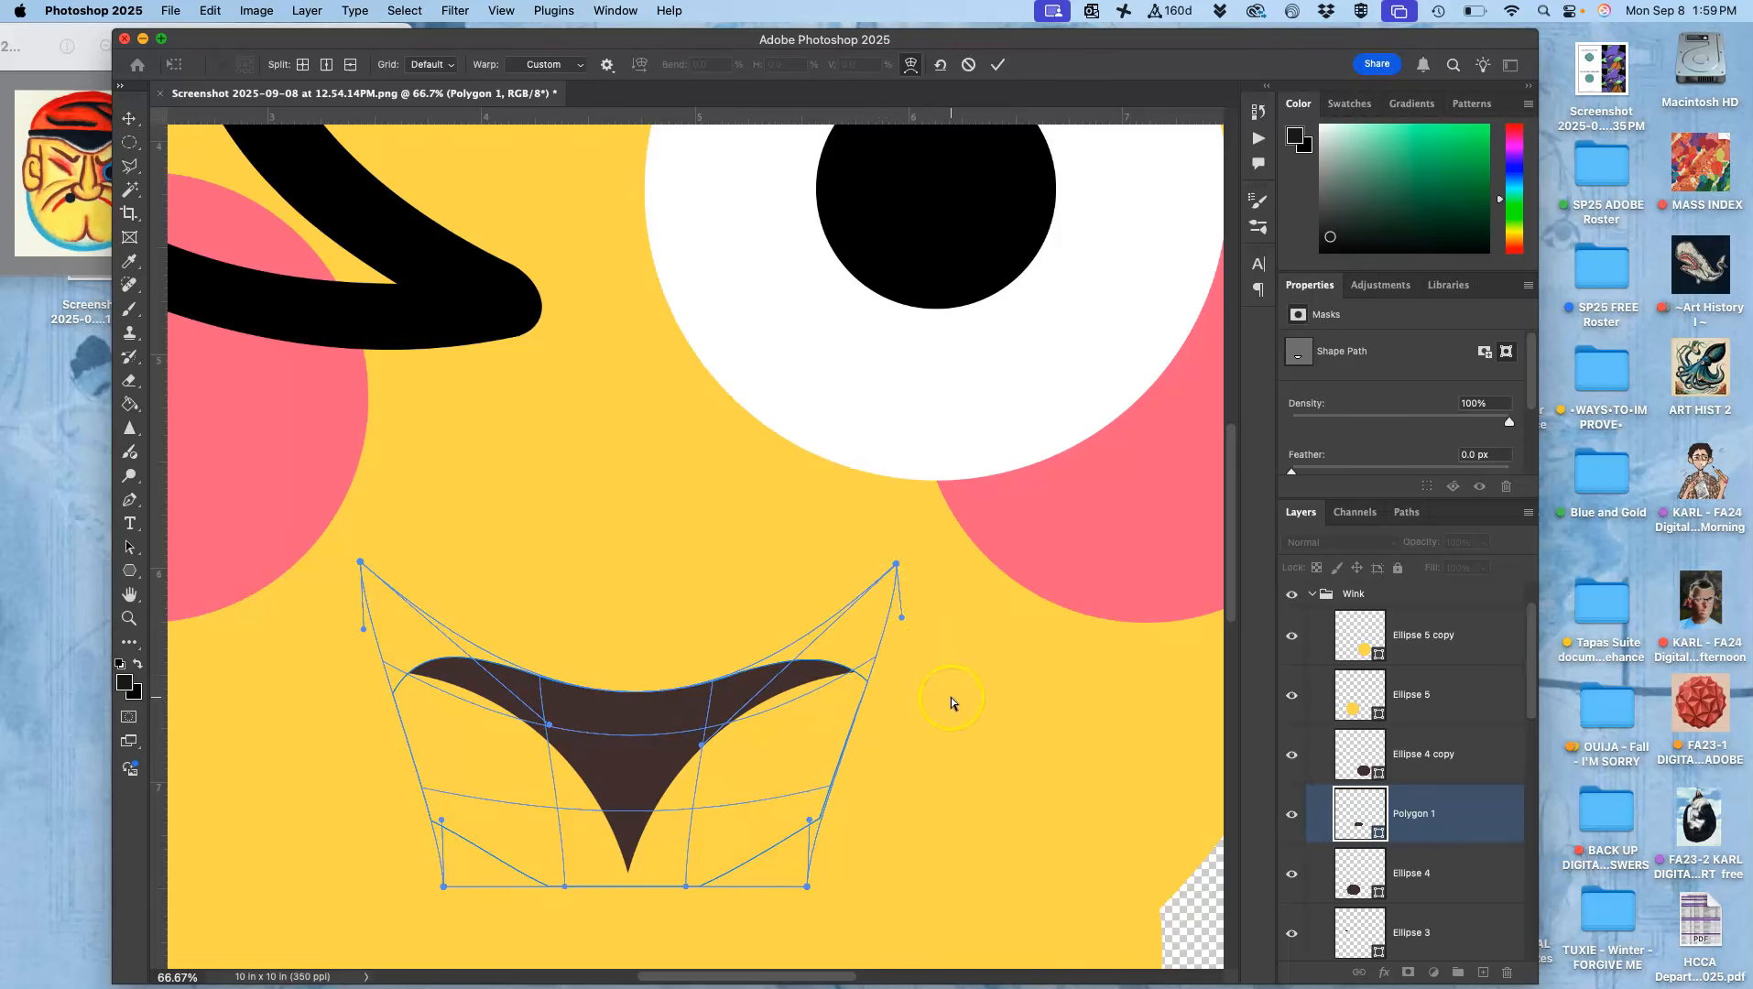
pyautogui.press('Return')
# - Draw a thin horizontal rectangle about 1582 × 135 px across the upper jowls, over the brown polygon's lower tip
pyautogui.press('super+minus')
pyautogui.press('super+minus')
pyautogui.press('super+minus')
pyautogui.press('super+minus')
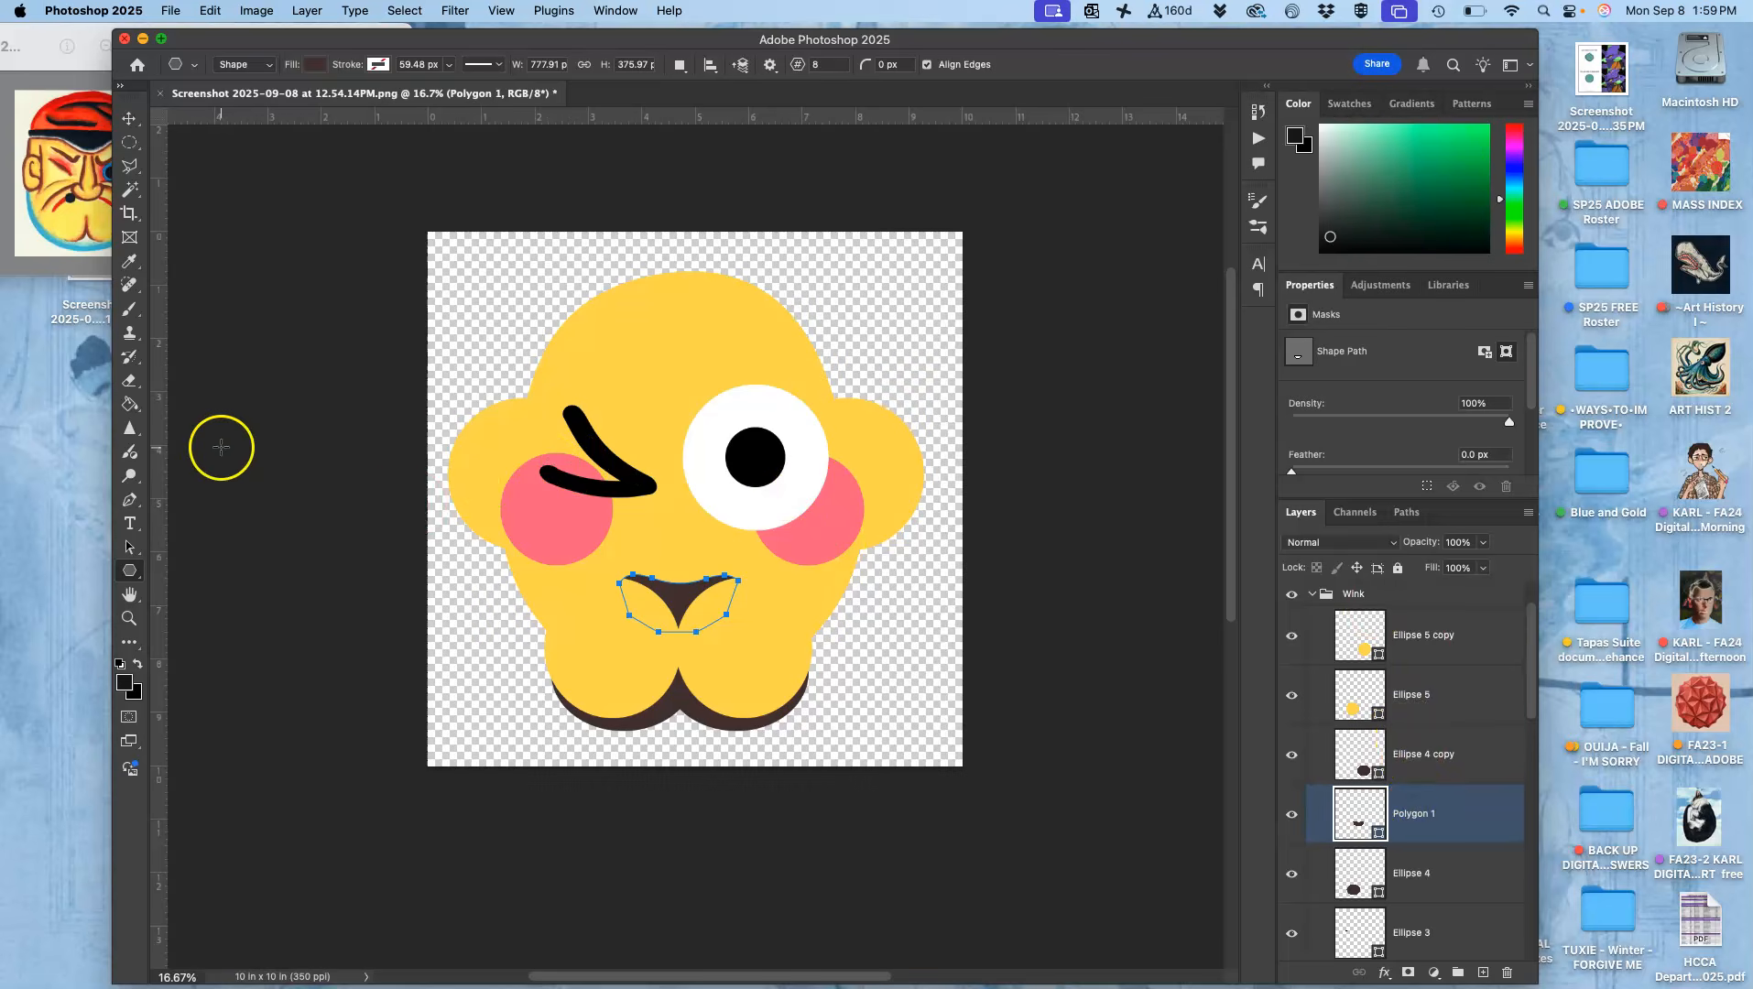
pyautogui.click(131, 570)
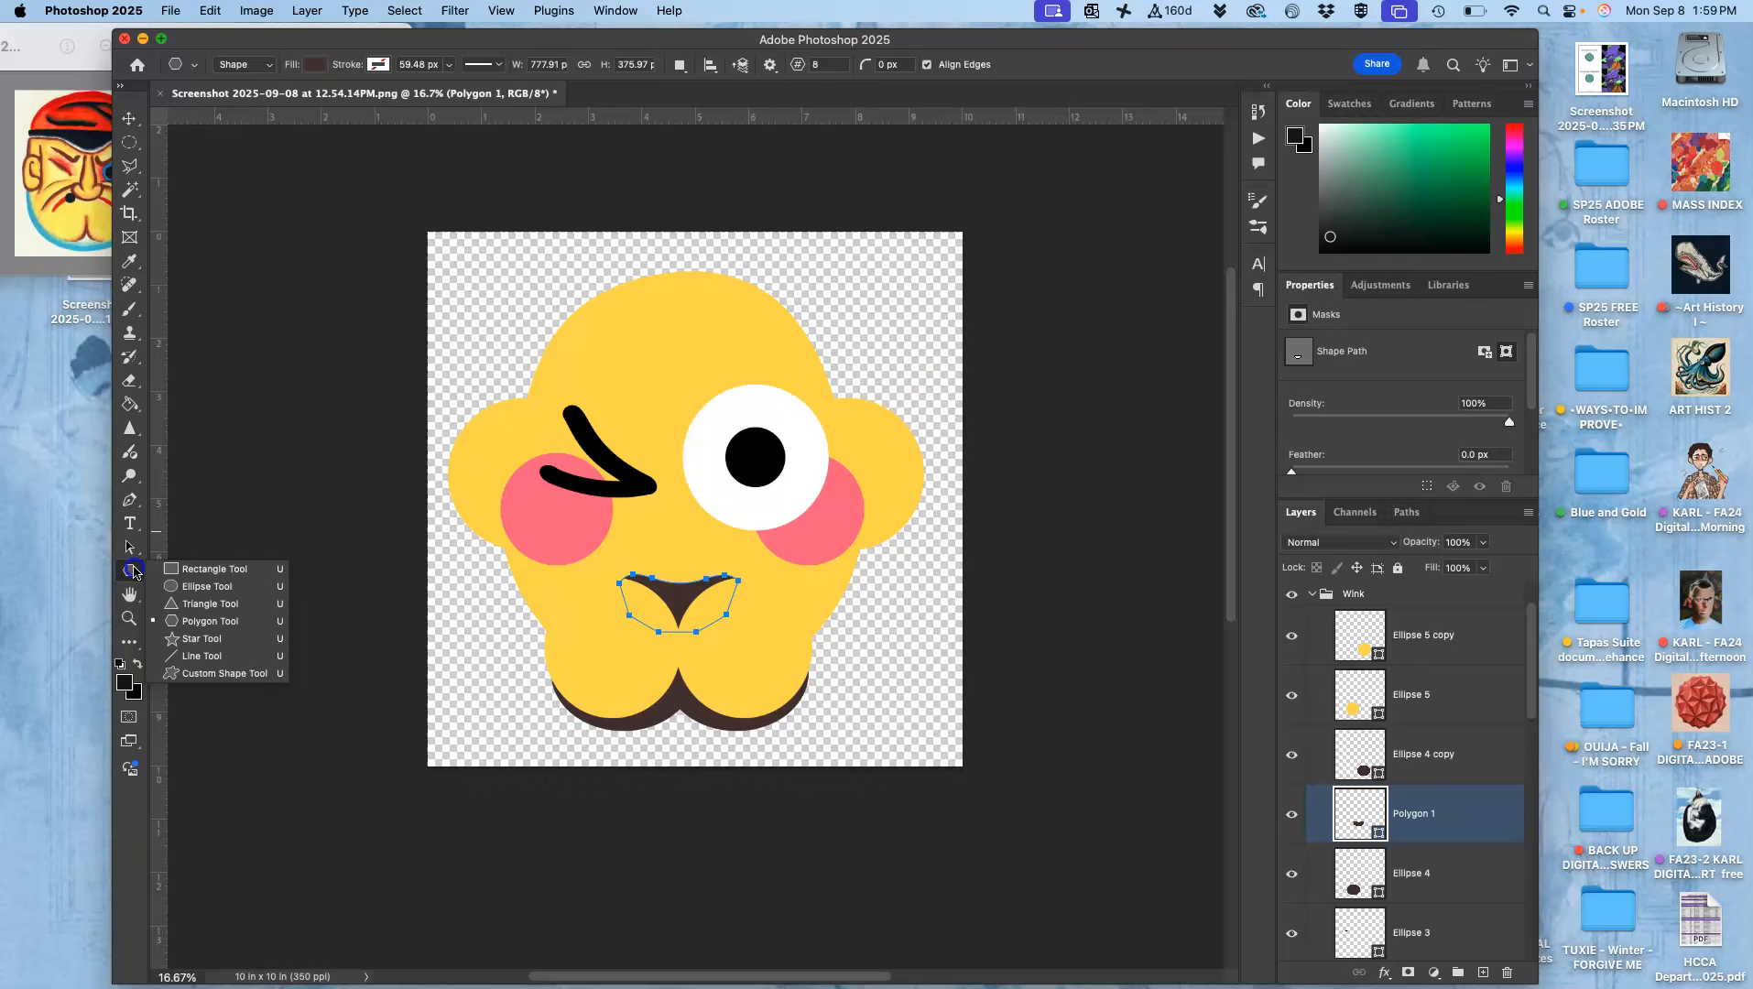
pyautogui.click(195, 570)
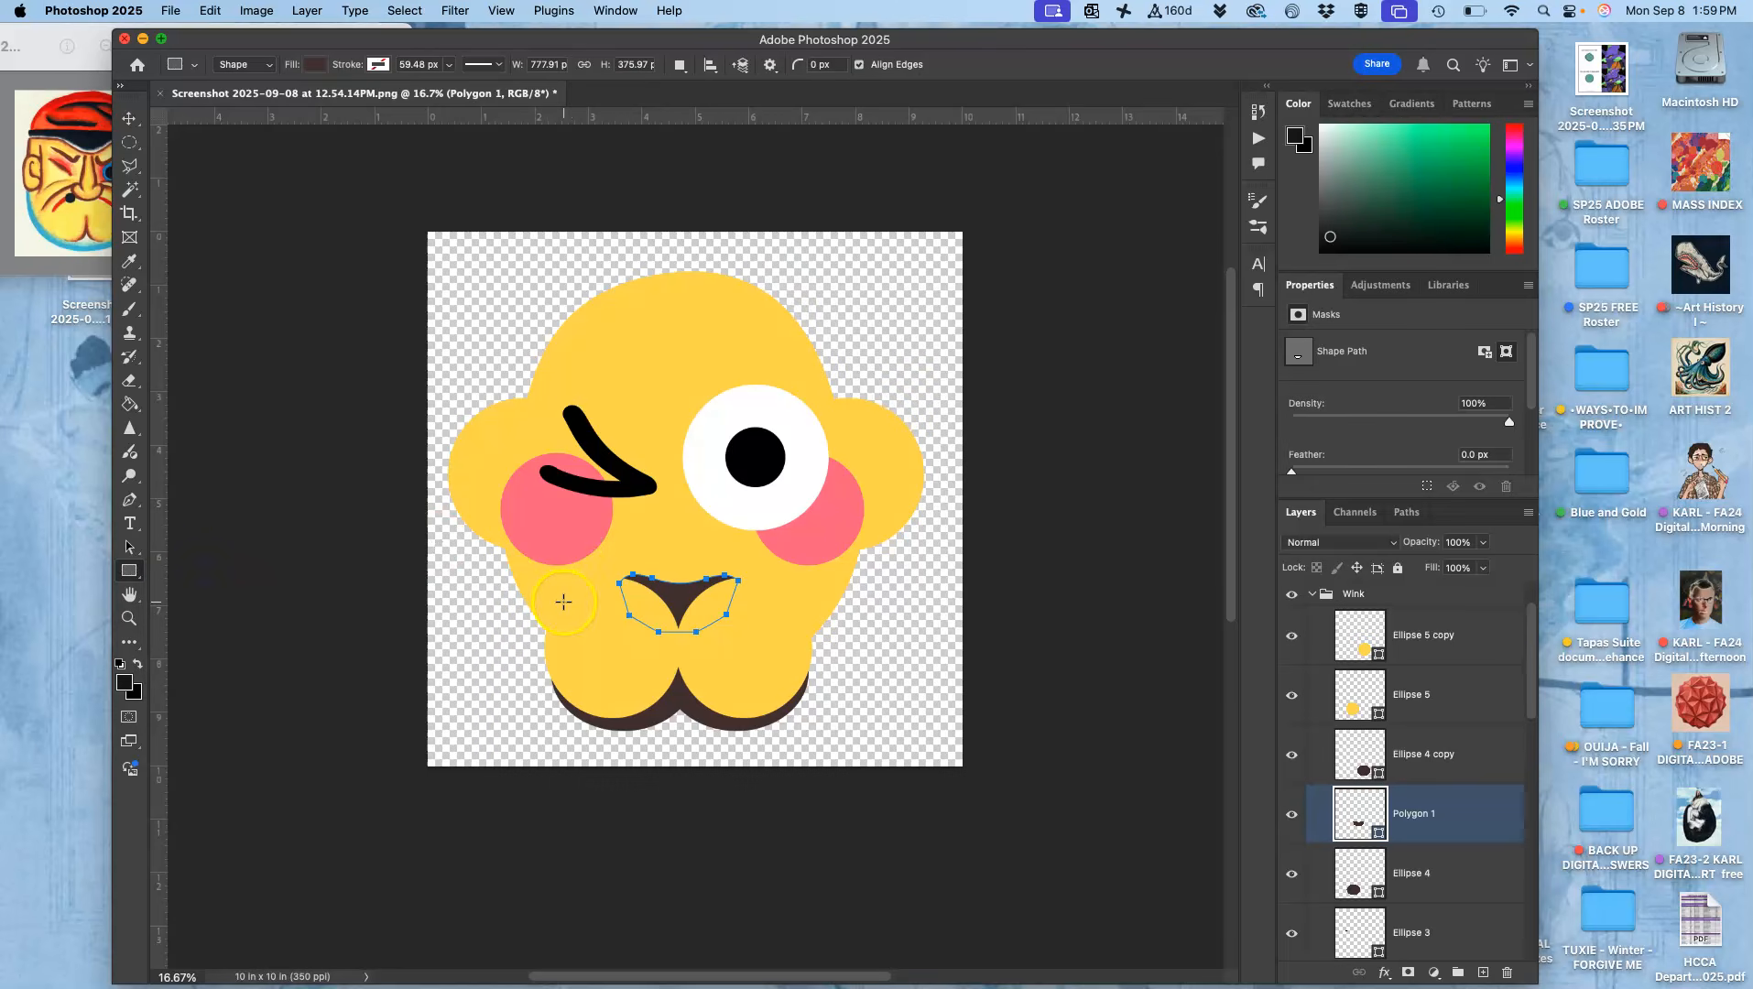
pyautogui.moveTo(563, 602); pyautogui.dragTo(804, 623)
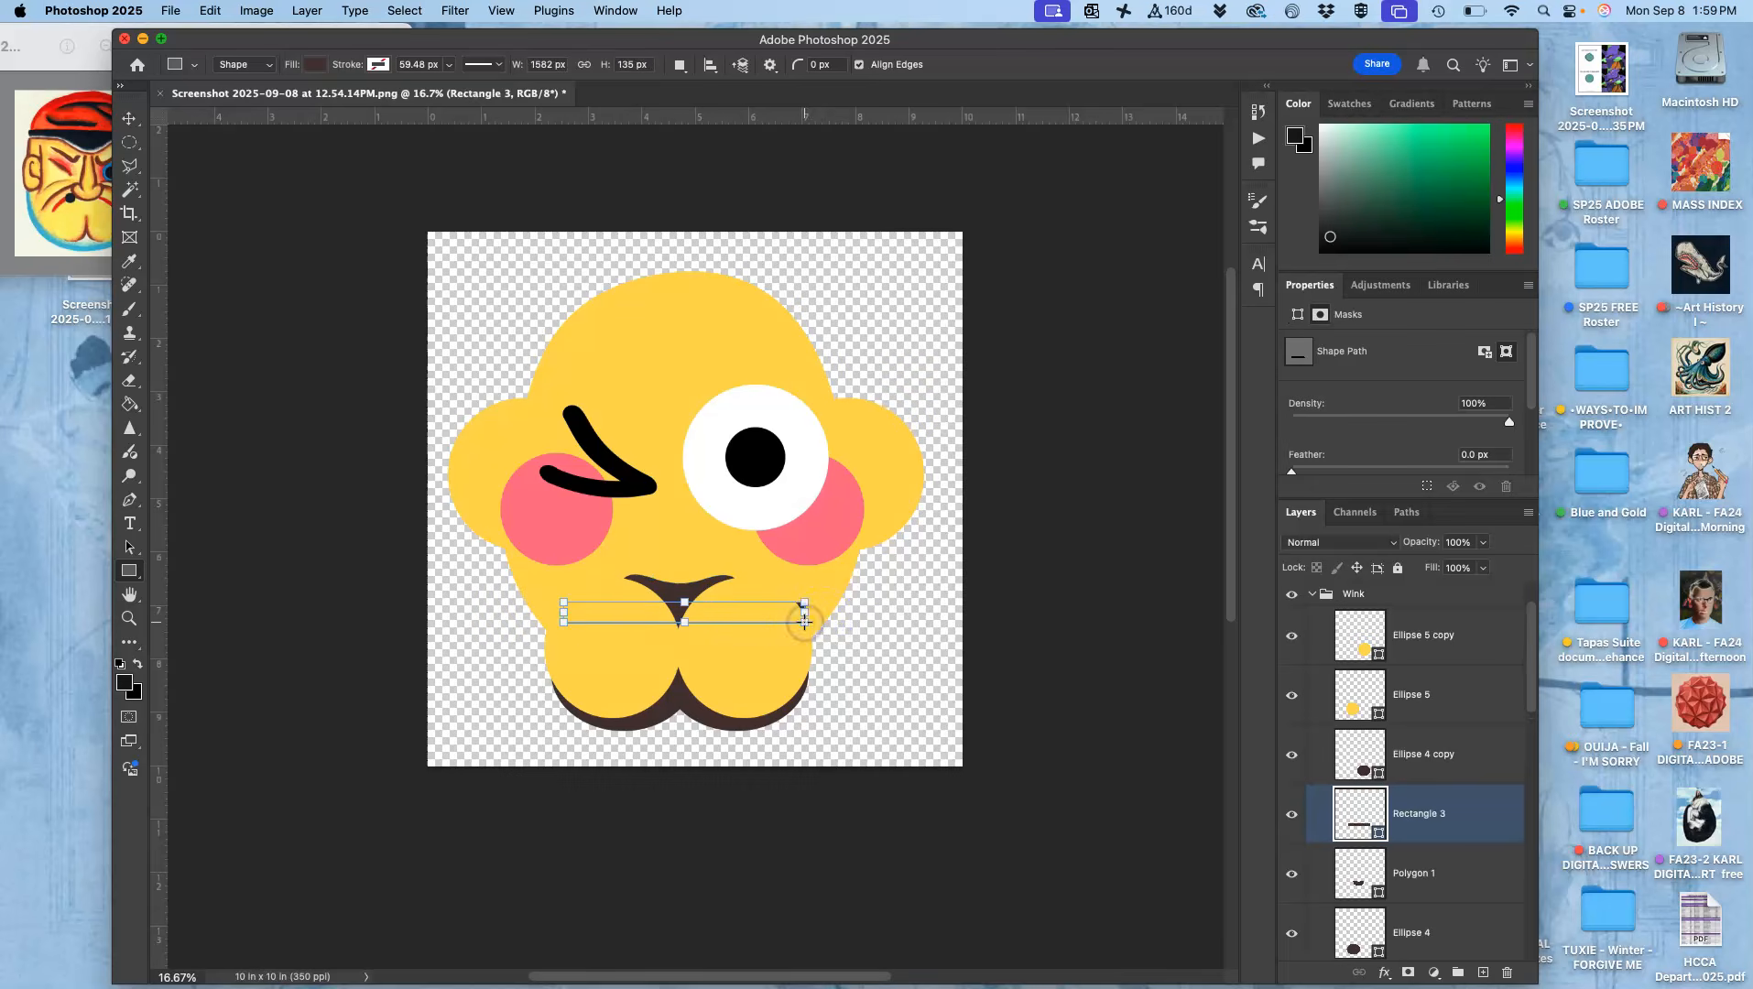
# - Recolour the rectangle bright red f41414 and restack its layer at the top of the Wink group
pyautogui.doubleClick(1355, 808)
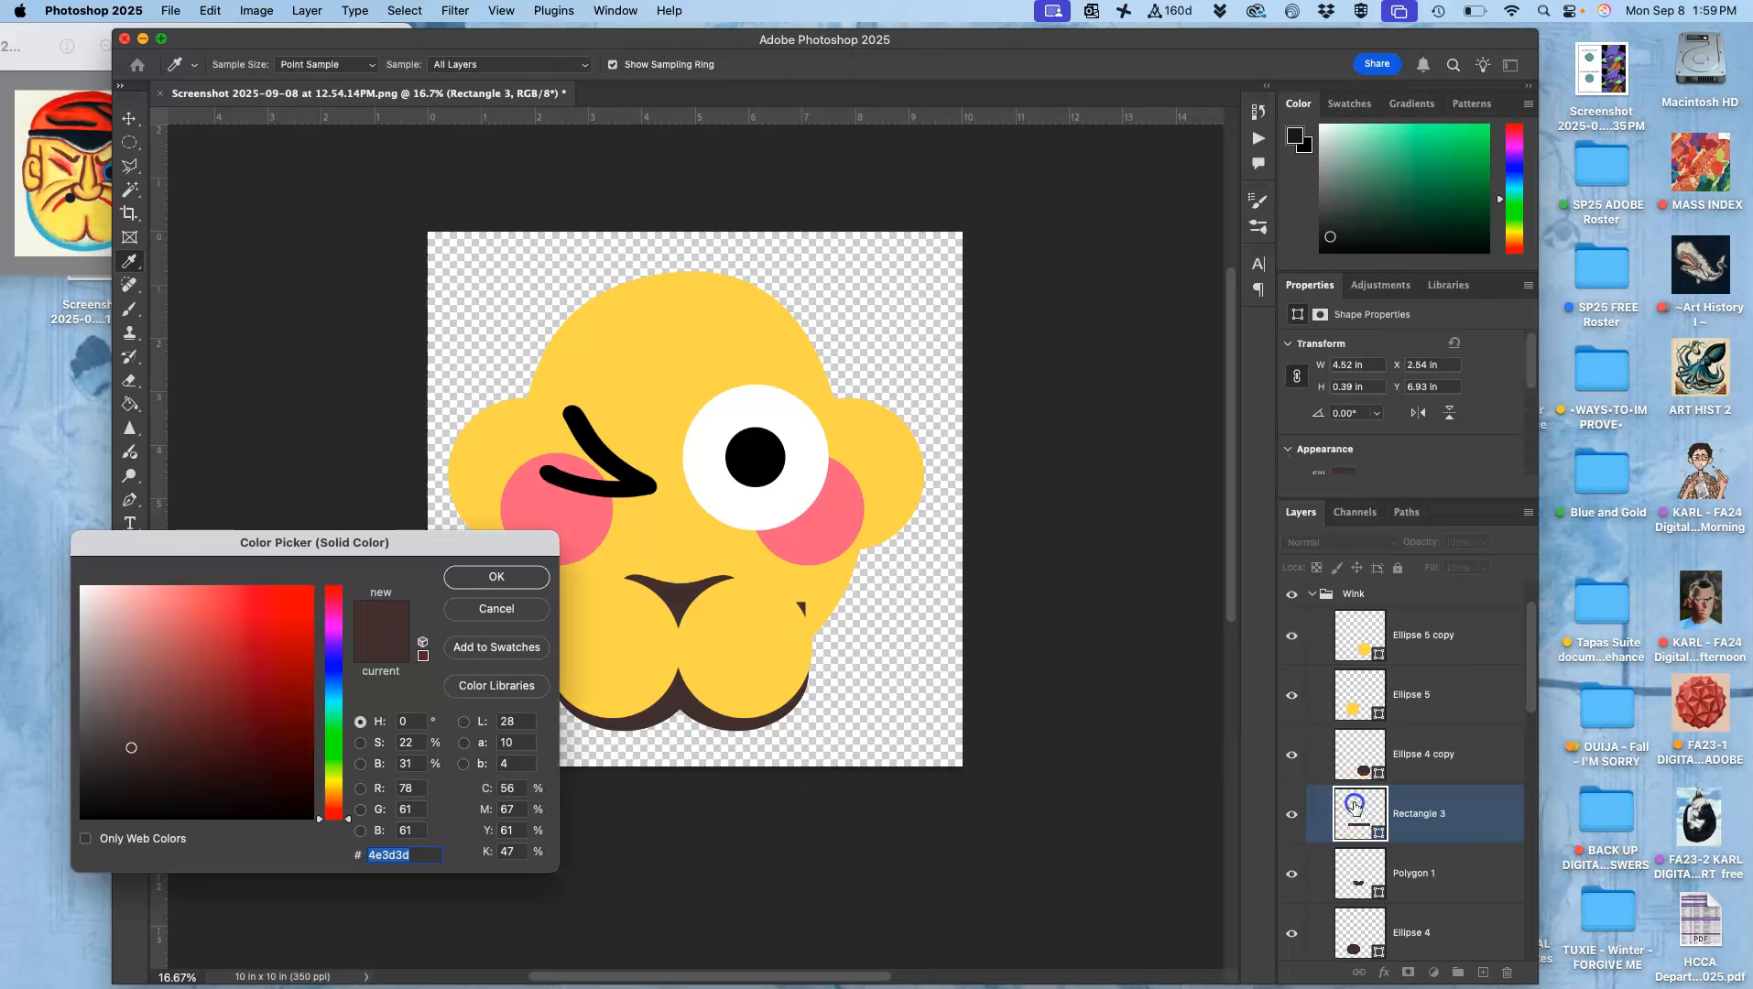
pyautogui.click(294, 596)
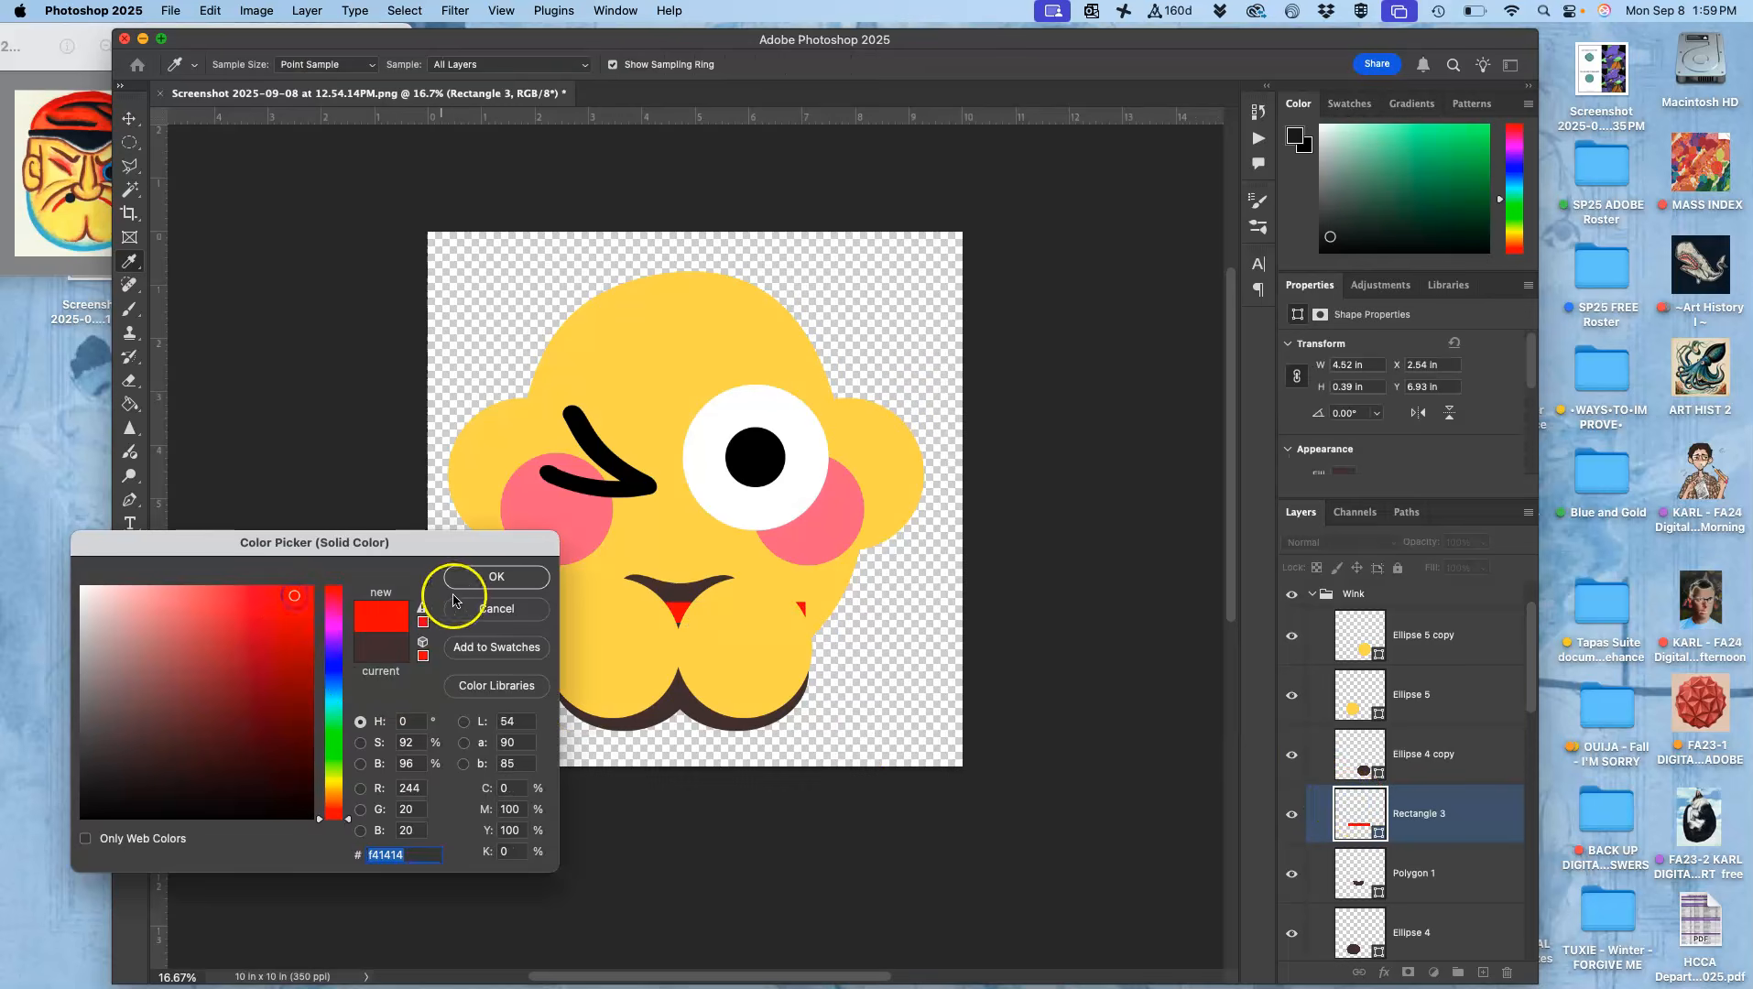
pyautogui.click(490, 577)
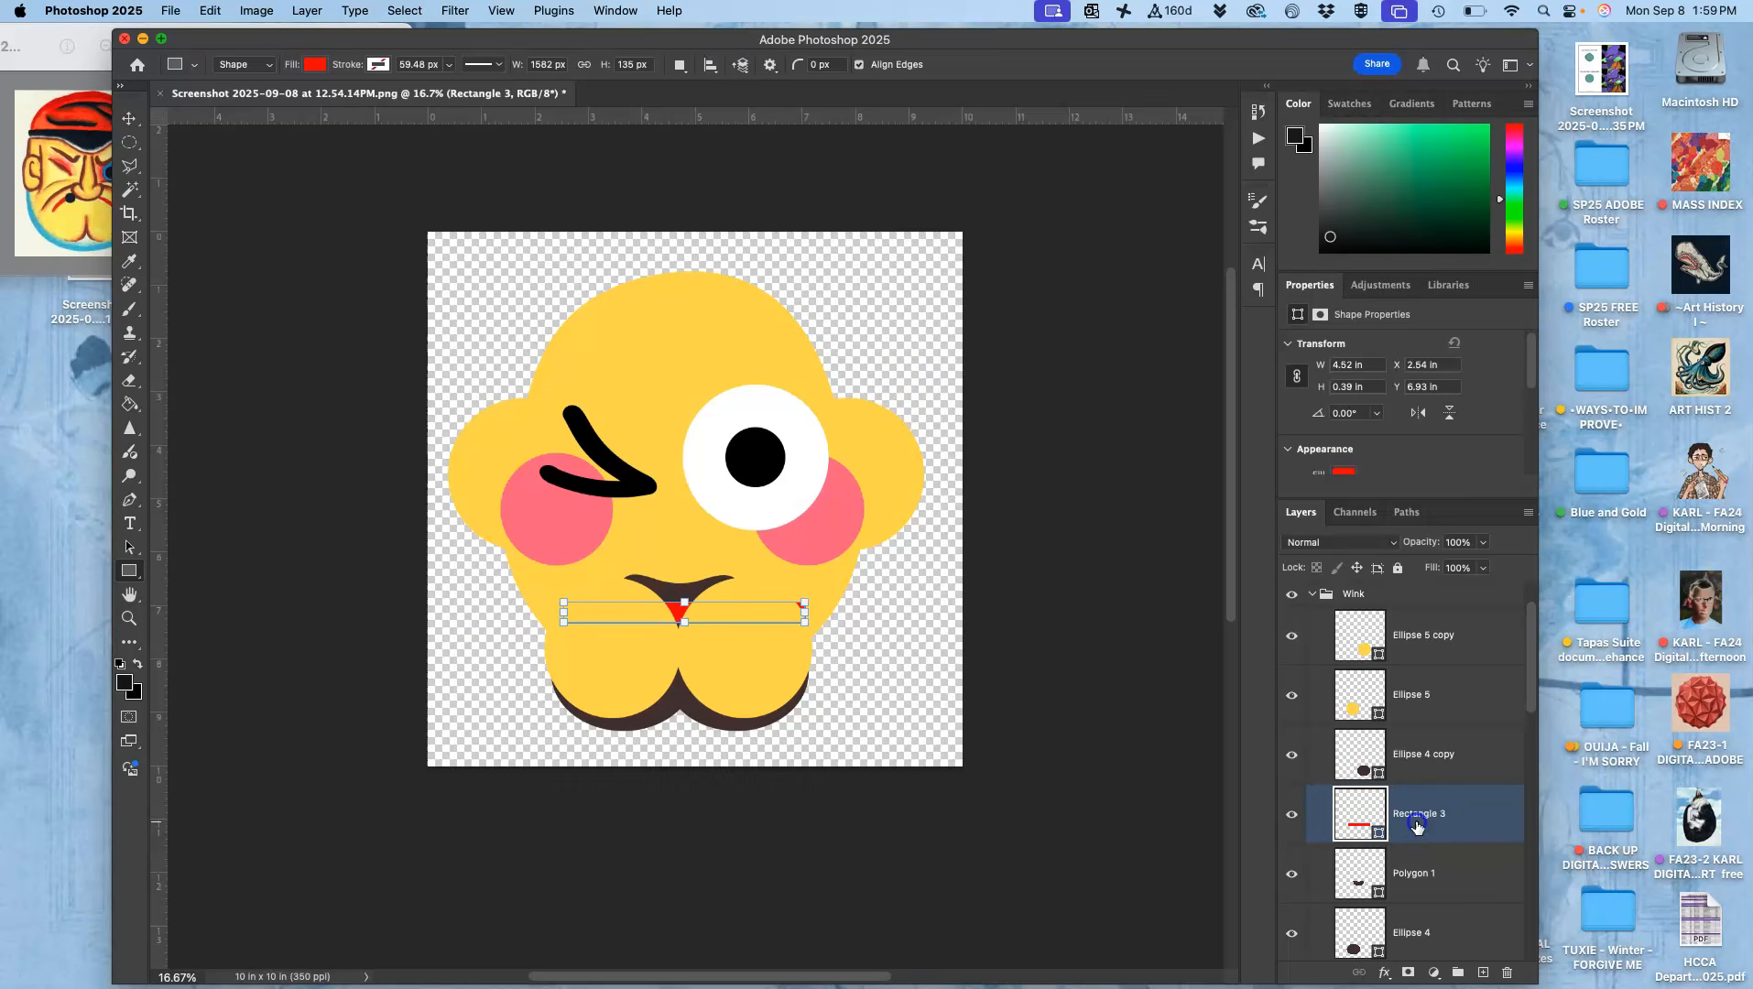
pyautogui.moveTo(1417, 827); pyautogui.dragTo(1408, 616)
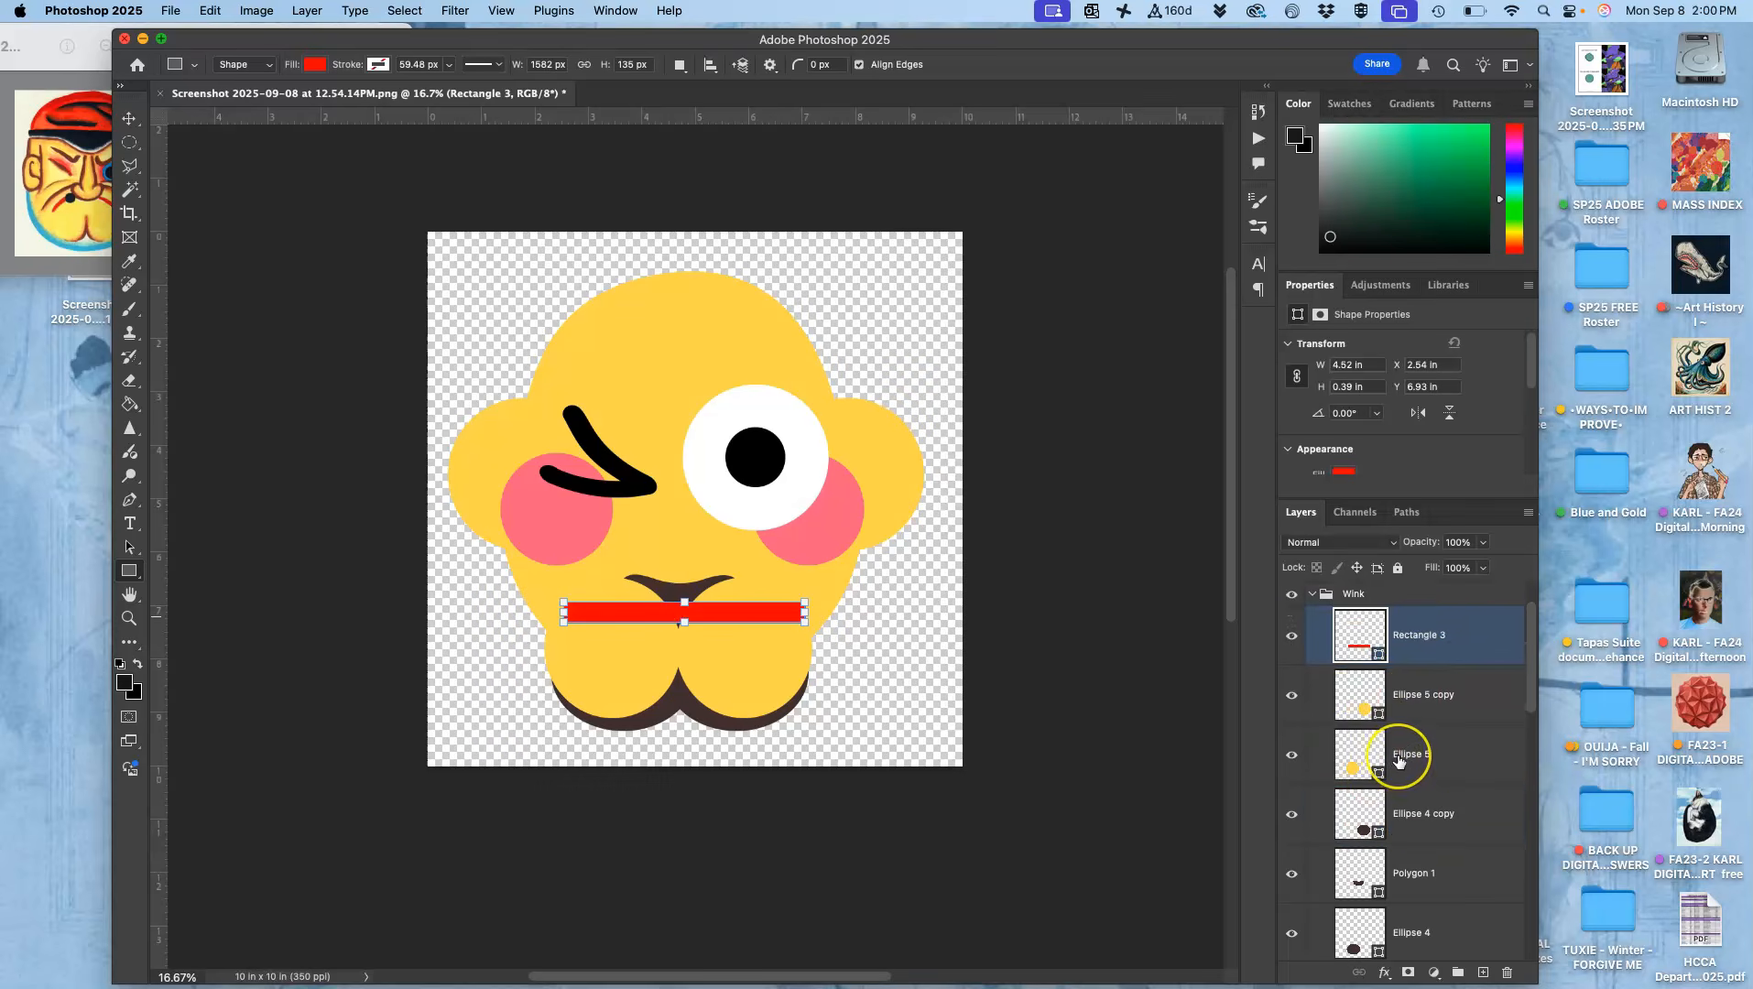
# - Shift the Rectangle 3 layer to the front, down among the jowl ellipses, and back to the top of the Wink group
pyautogui.press('shift+super+bracketright')
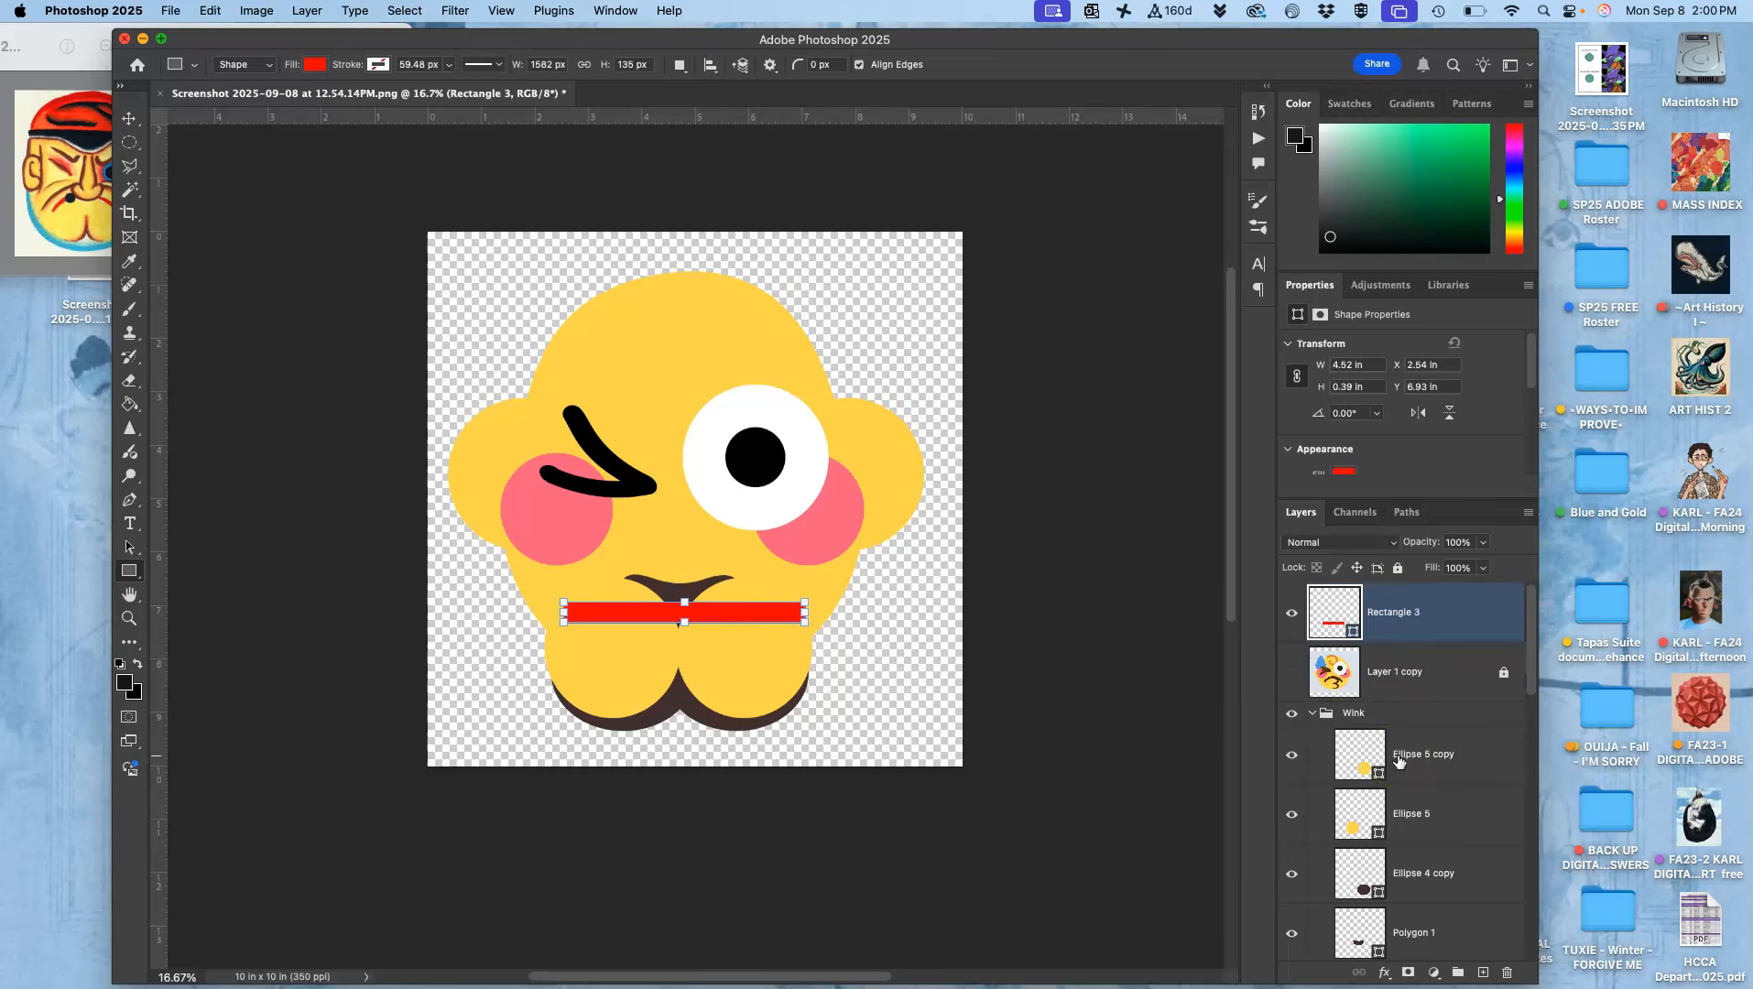
pyautogui.press('super+bracketleft')
pyautogui.press('super+bracketleft')
pyautogui.press('super+bracketleft')
pyautogui.press('super+bracketleft')
pyautogui.press('super+bracketleft')
pyautogui.press('super+bracketright')
pyautogui.press('super+bracketright')
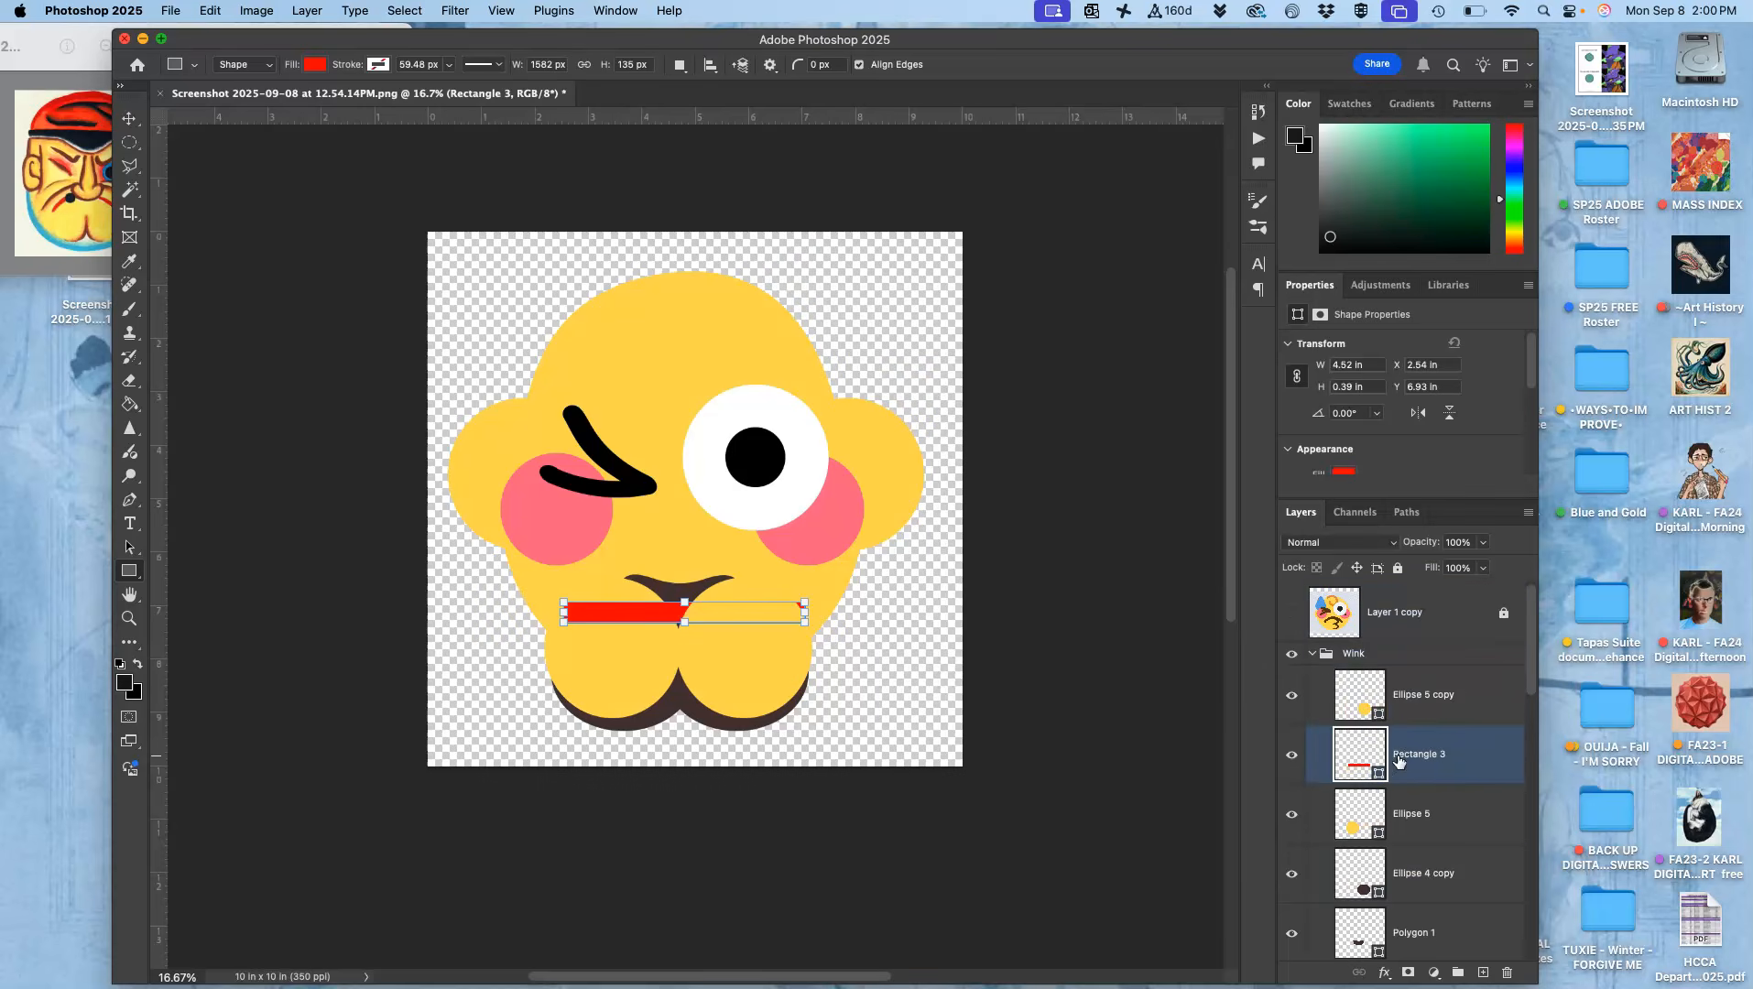
pyautogui.press('super+bracketright')
pyautogui.press('super+bracketleft')
pyautogui.press('super+bracketright')
pyautogui.press('super+bracketleft')
pyautogui.press('super+bracketleft')
pyautogui.press('super+bracketleft')
pyautogui.press('super+bracketright')
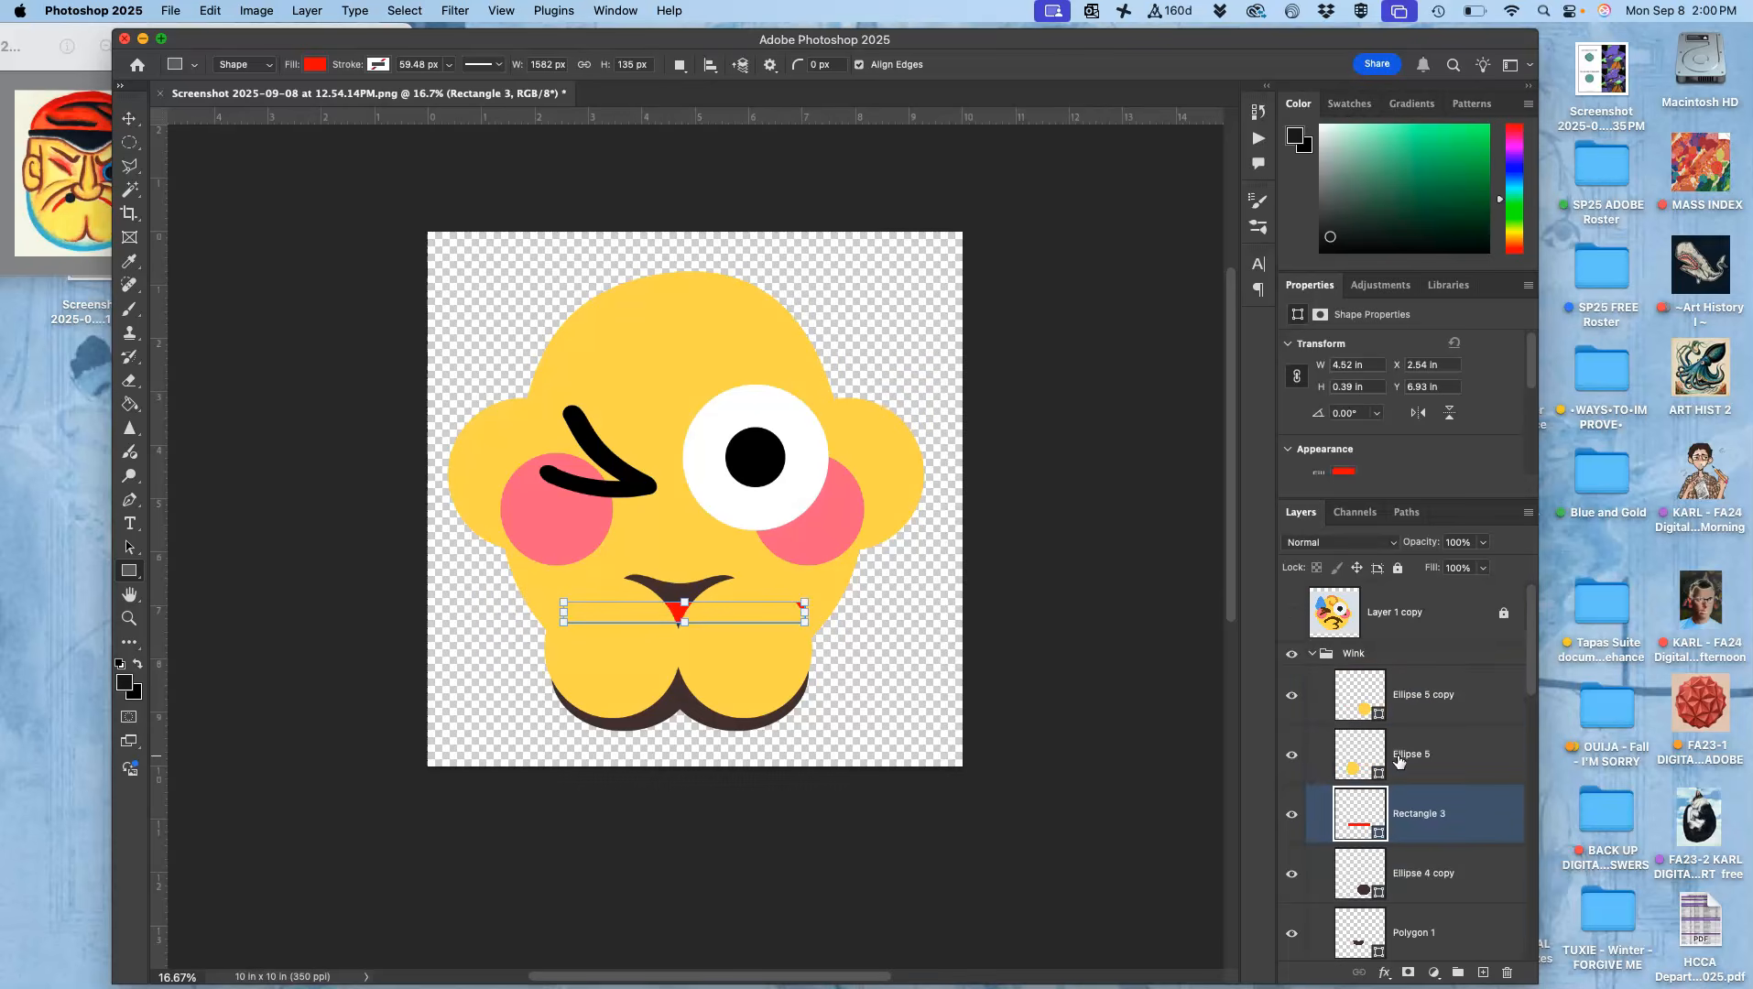
pyautogui.press('super+bracketright')
pyautogui.press('super+bracketright')
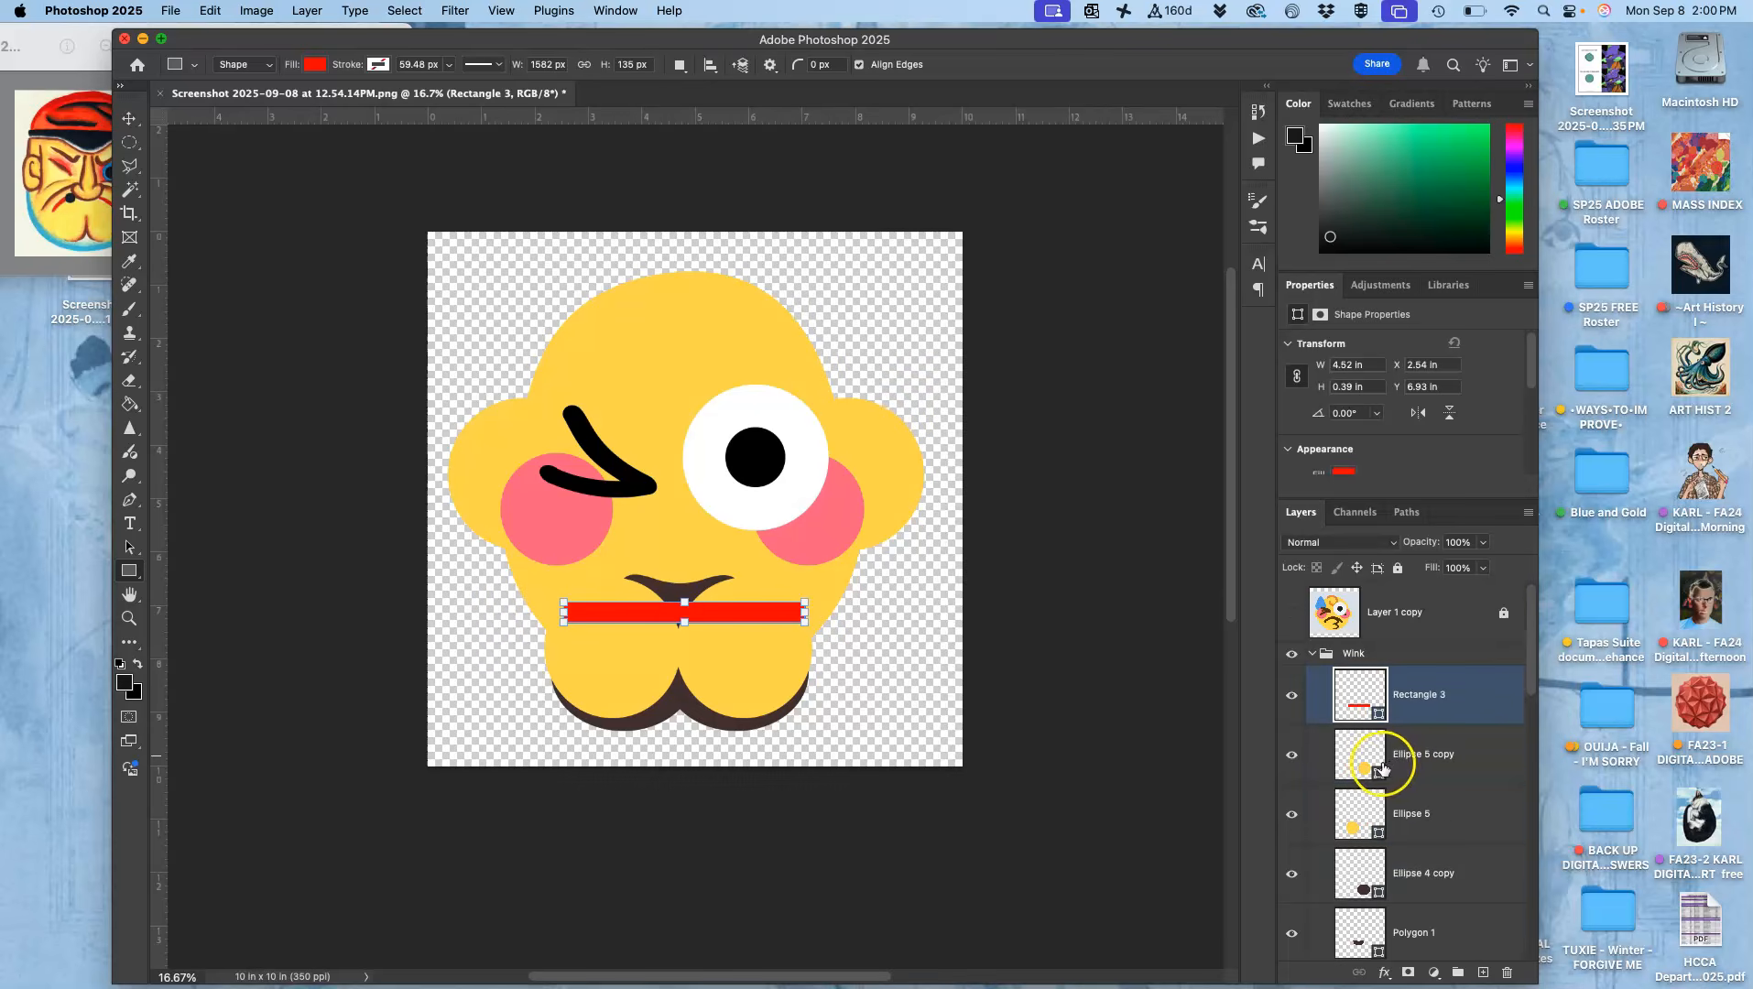
# - Nudge the red rectangle slightly down and left, centring it over the brown polygon's lower tip
pyautogui.press('super+equal')
pyautogui.press('super+equal')
pyautogui.press('super+equal')
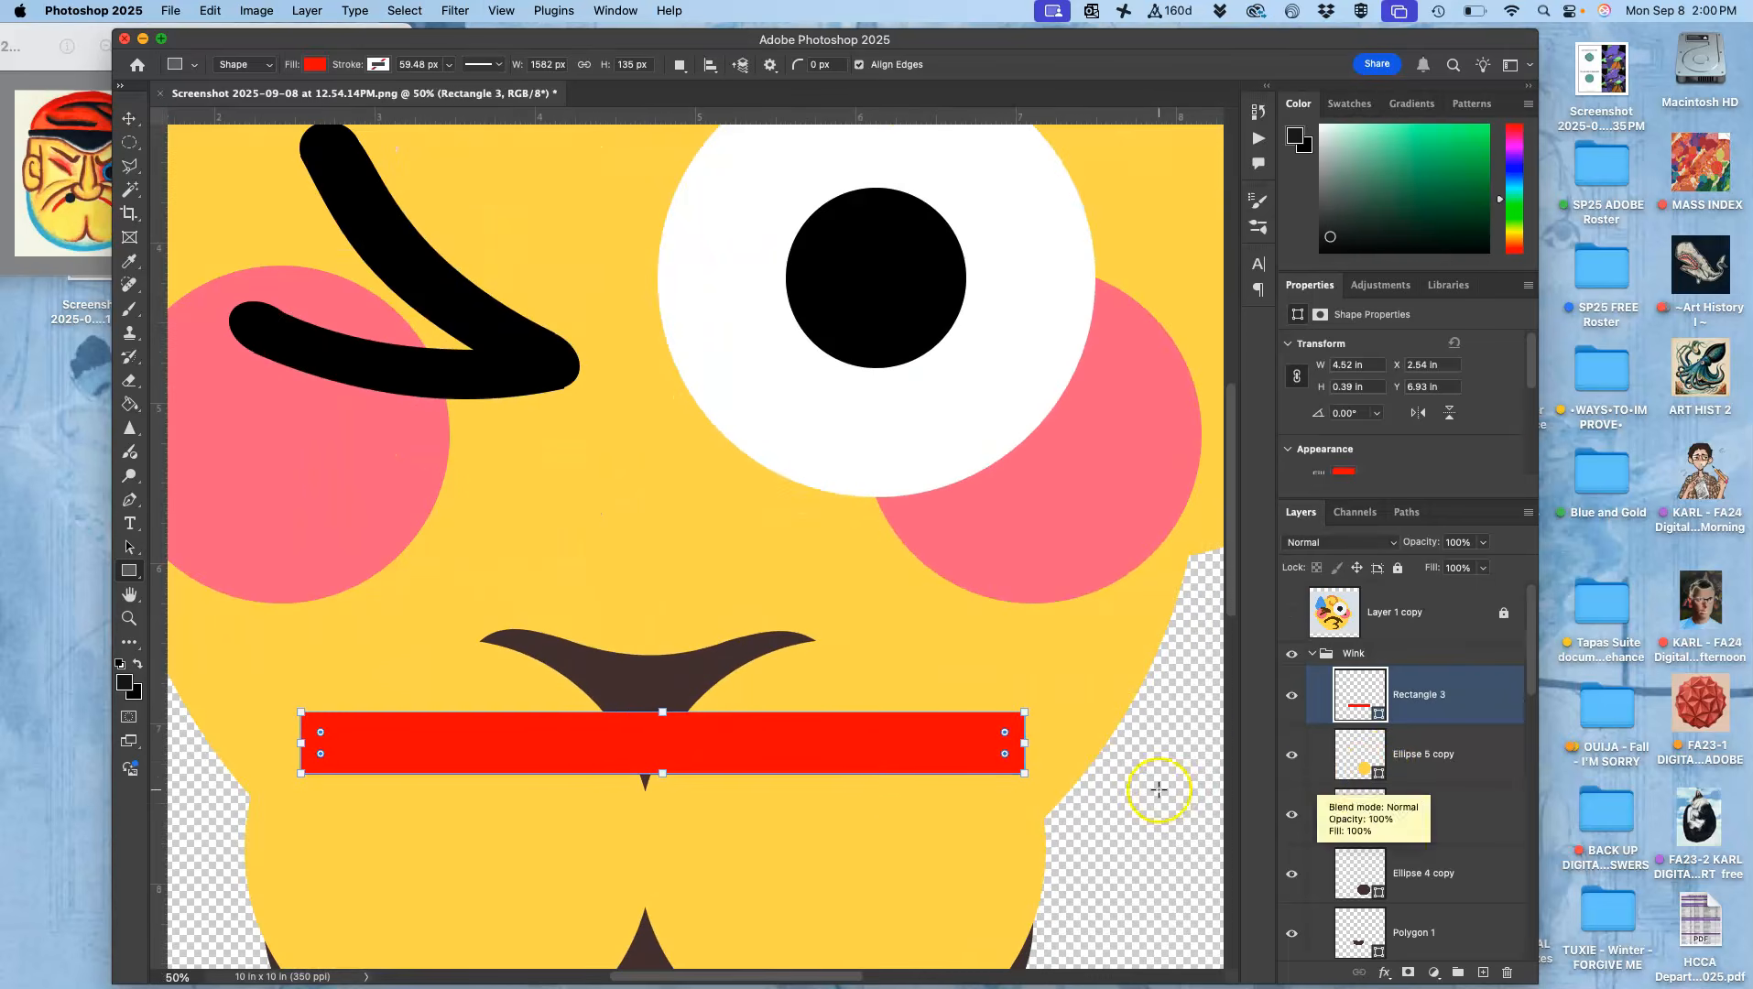
pyautogui.click(129, 118)
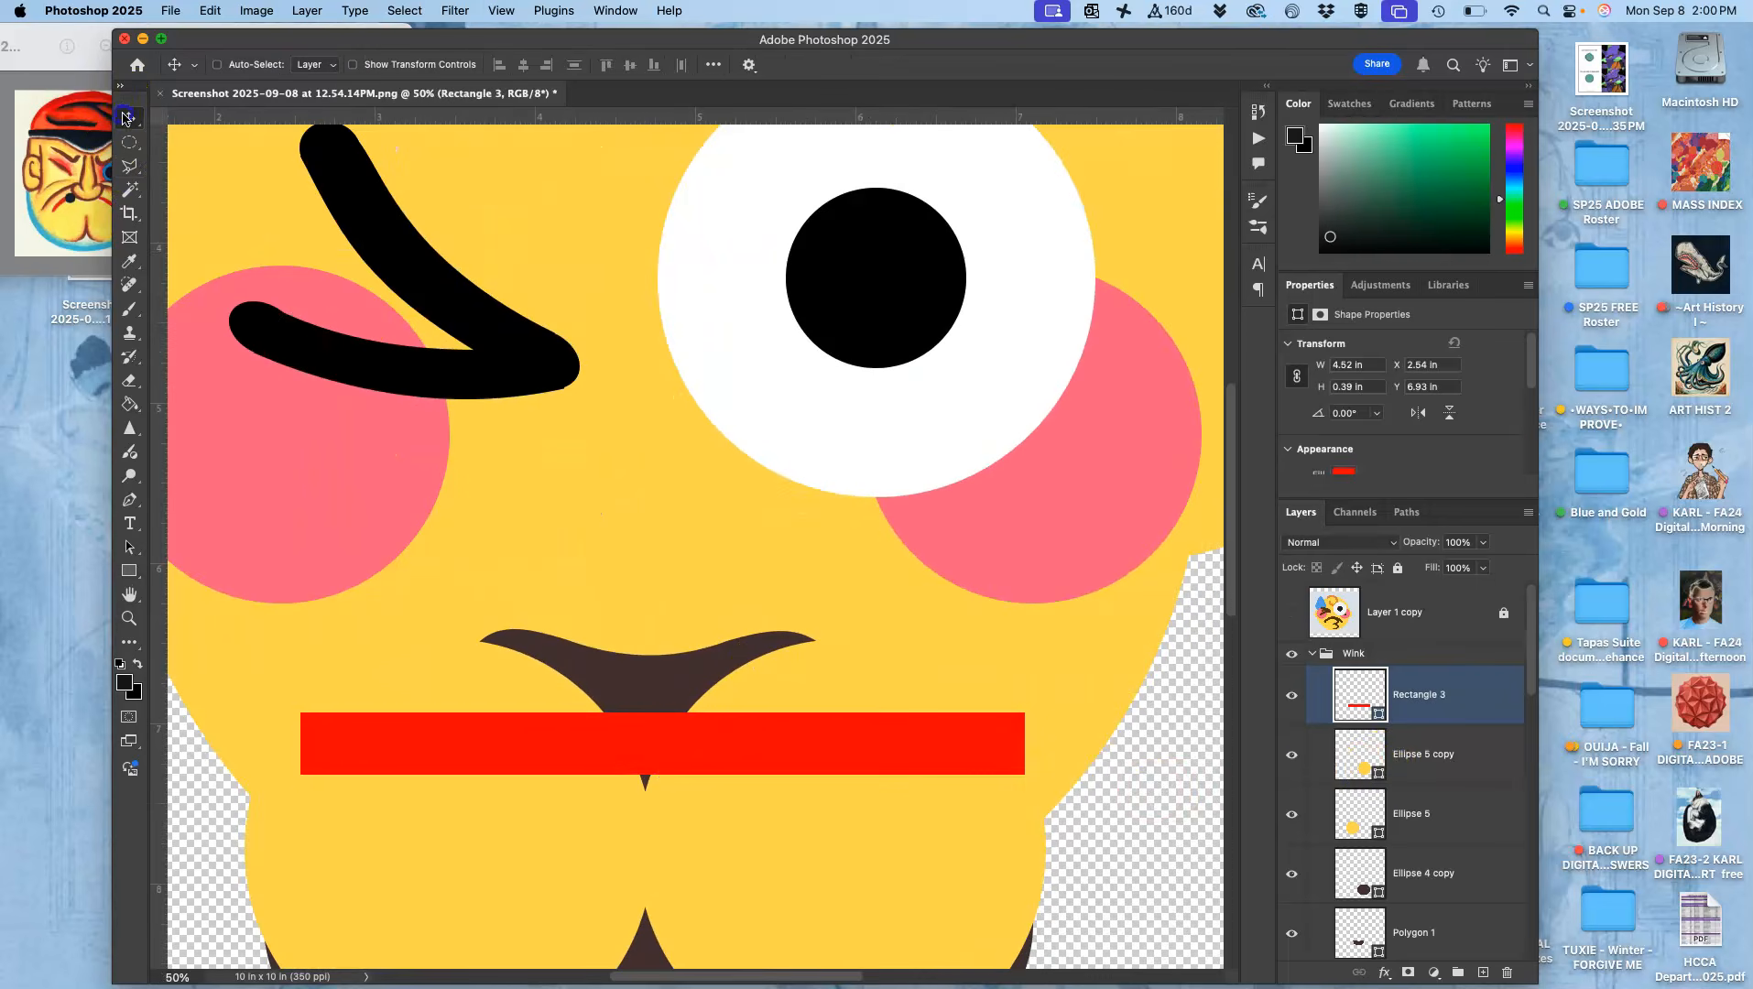
pyautogui.moveTo(715, 753)
pyautogui.mouseDown()
pyautogui.moveTo(685, 757)
pyautogui.moveTo(700, 765)
pyautogui.mouseUp()
# - Warp the red rectangle into a frown-shaped arch by pulling the middles of its upper and lower edges upward
pyautogui.press('cmd+t')
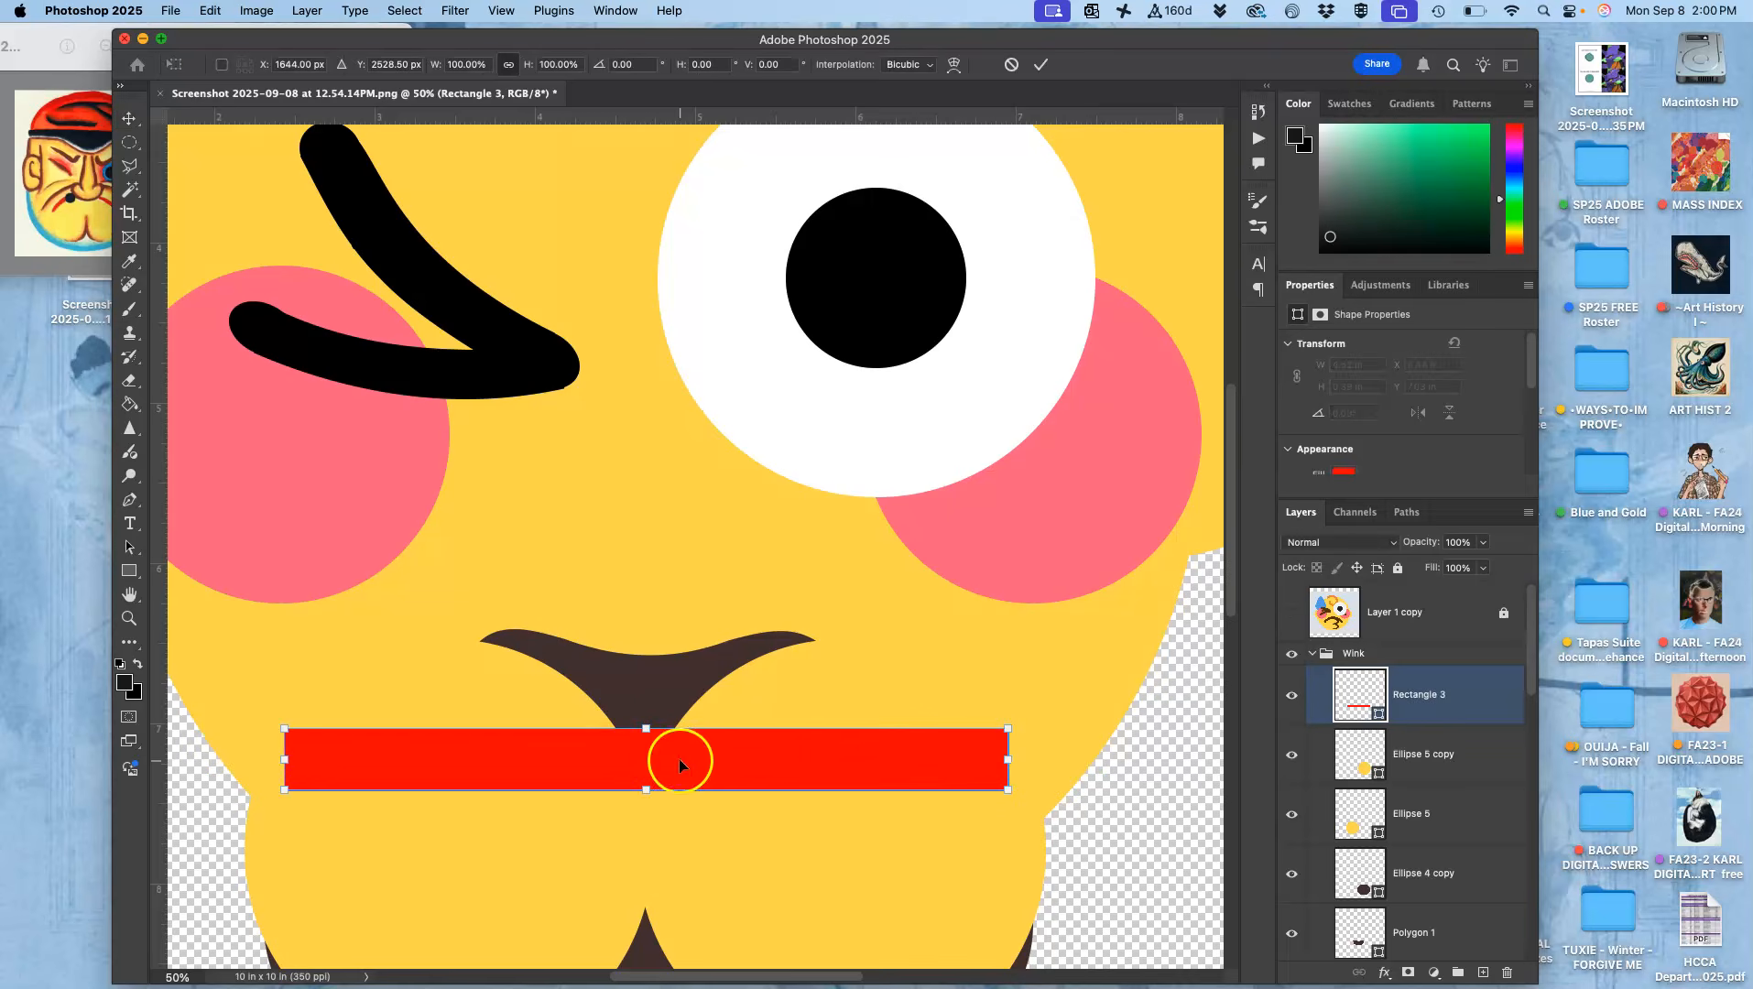
pyautogui.rightClick(682, 762)
pyautogui.click(705, 671)
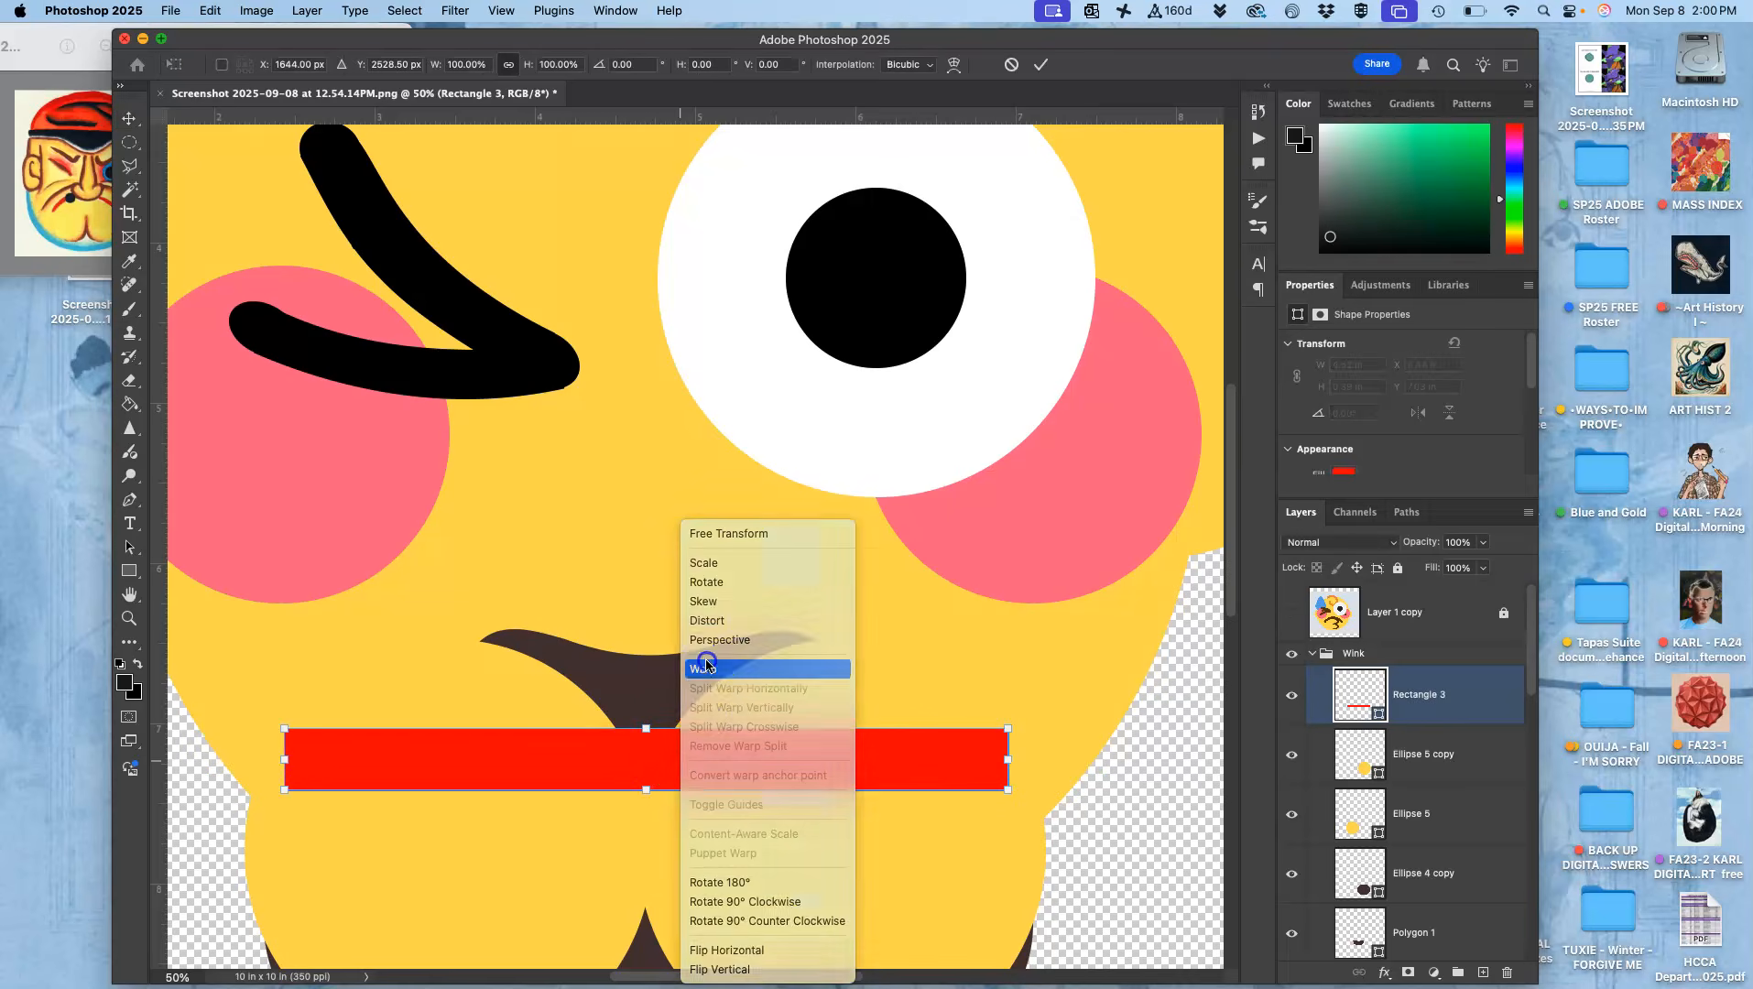
pyautogui.moveTo(647, 734); pyautogui.dragTo(651, 547)
pyautogui.moveTo(648, 779); pyautogui.dragTo(651, 569)
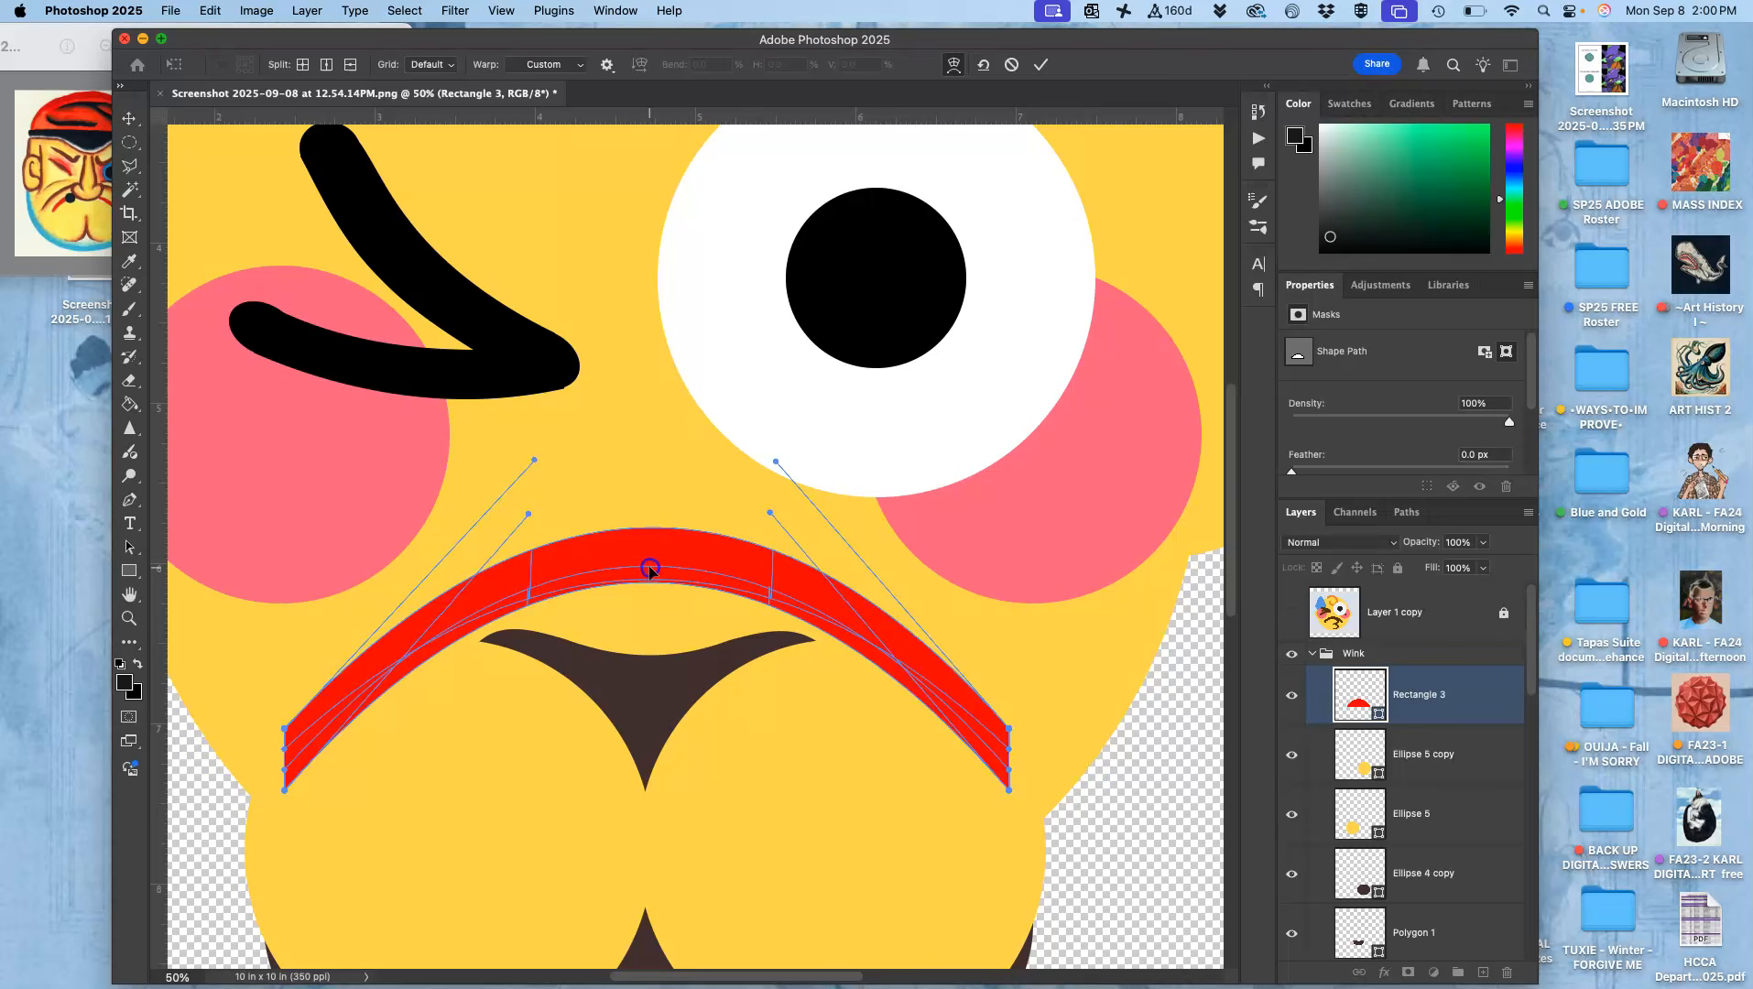
pyautogui.press('Return')
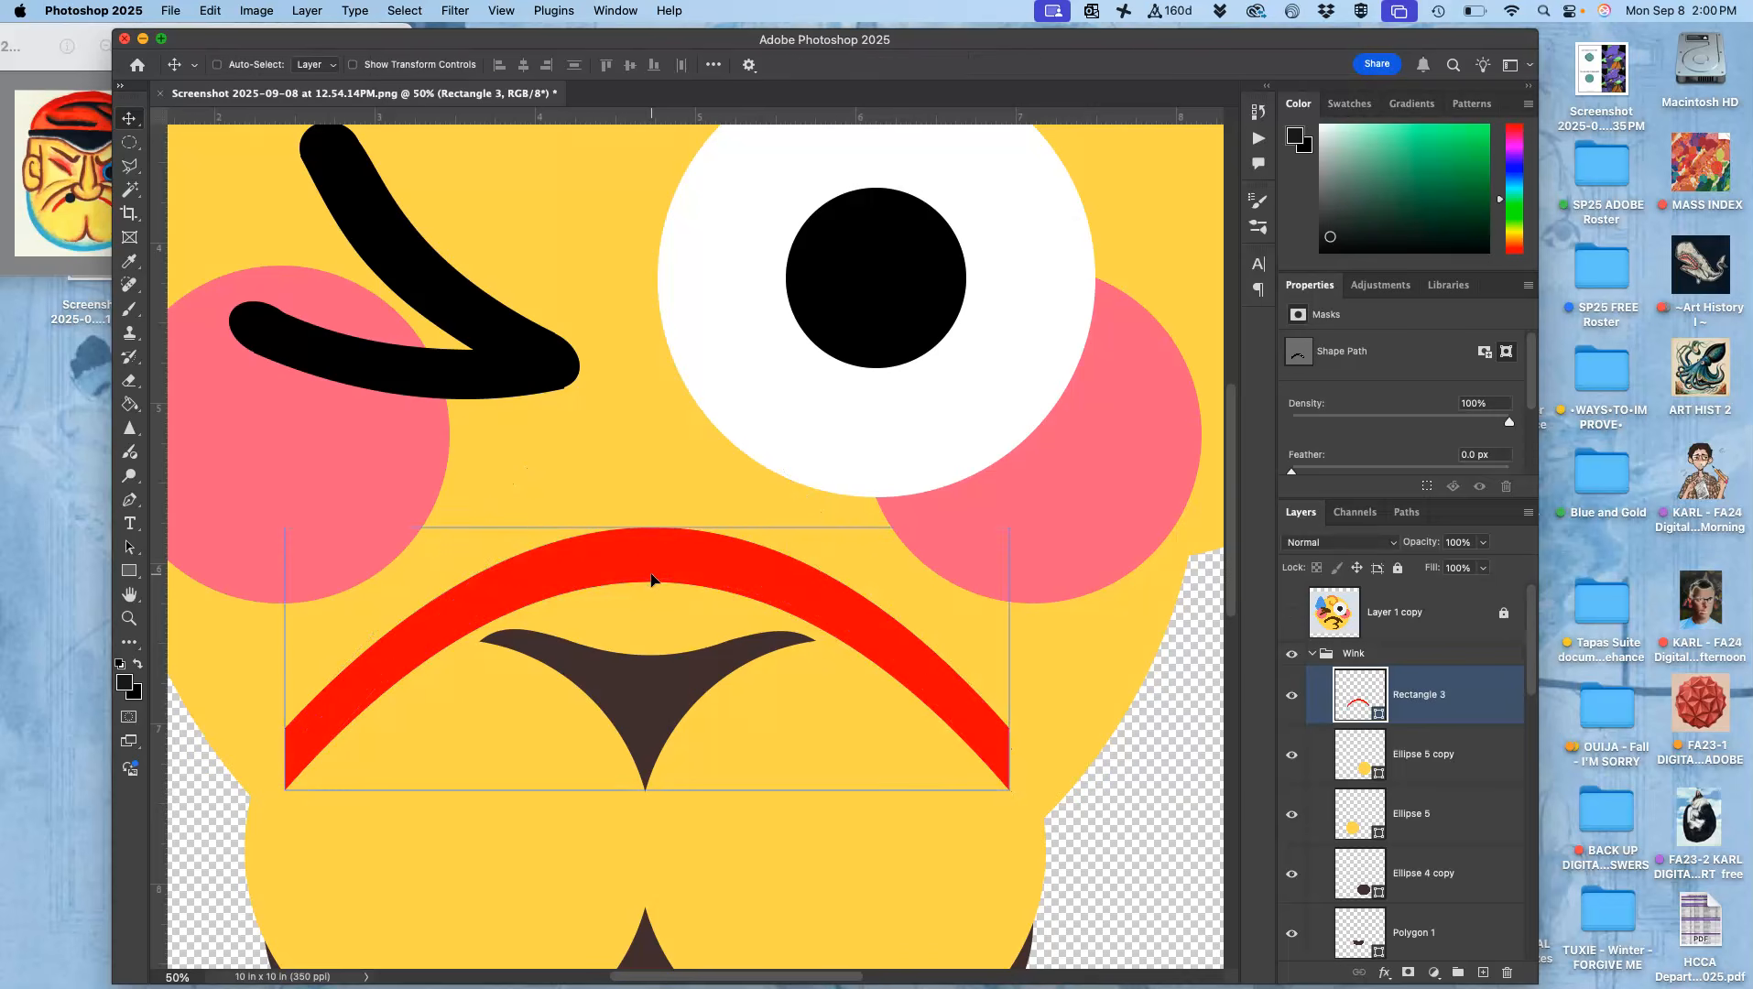
# - Move the red arch down onto the yellow jowls, with its crown just beneath the body of the brown shape
pyautogui.click(653, 557)
pyautogui.moveTo(653, 557); pyautogui.dragTo(653, 728)
pyautogui.press('super+minus')
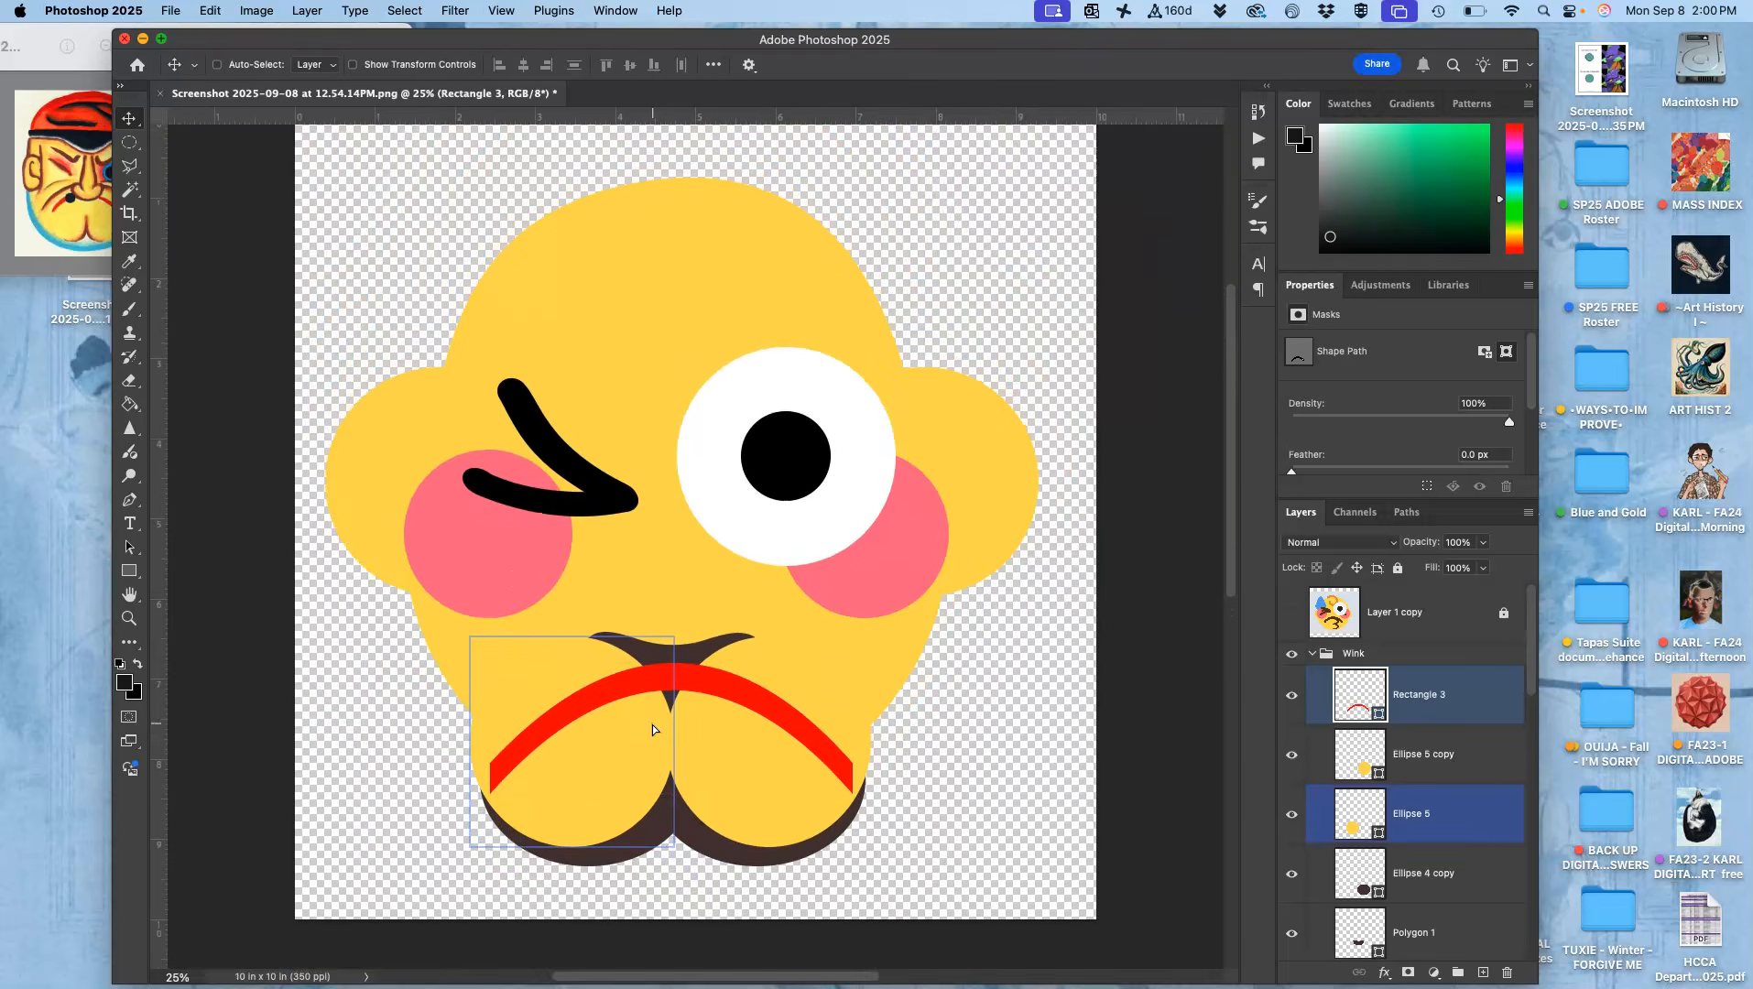
pyautogui.click(693, 682)
pyautogui.moveTo(693, 682); pyautogui.dragTo(692, 689)
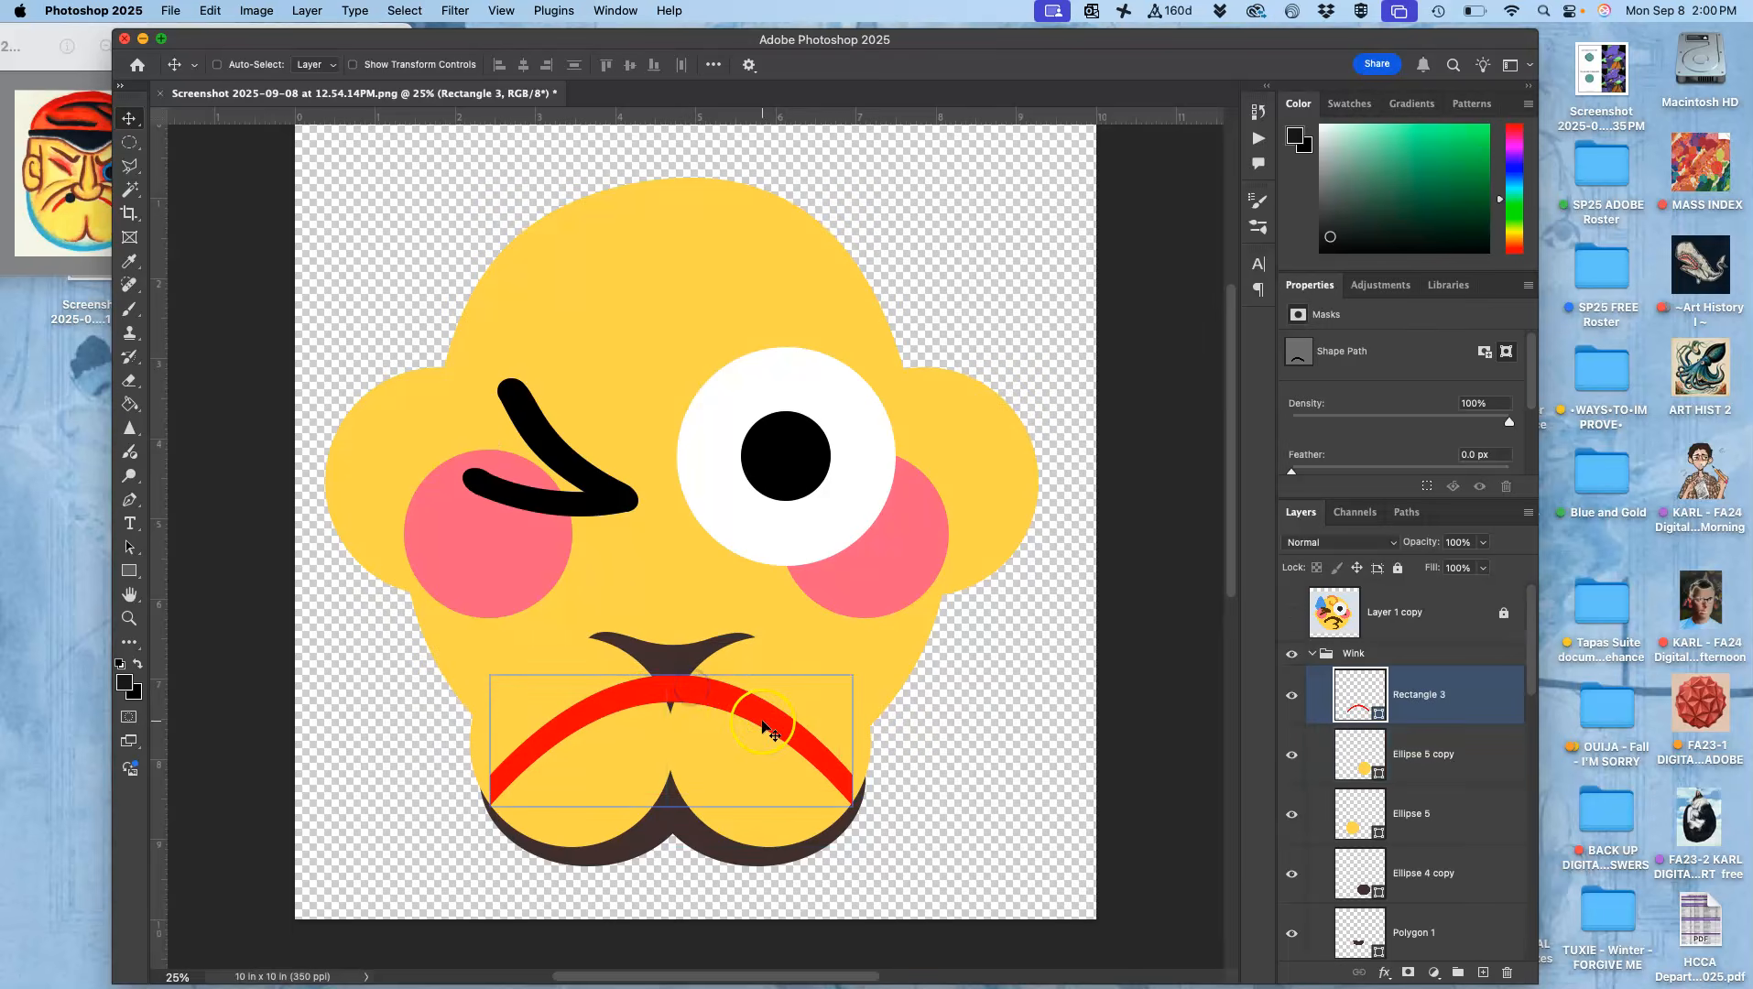
# - Scale the red arch to about 70.16% width and 68.31% height, and move it just below the brown shape's tip
pyautogui.press('super+t')
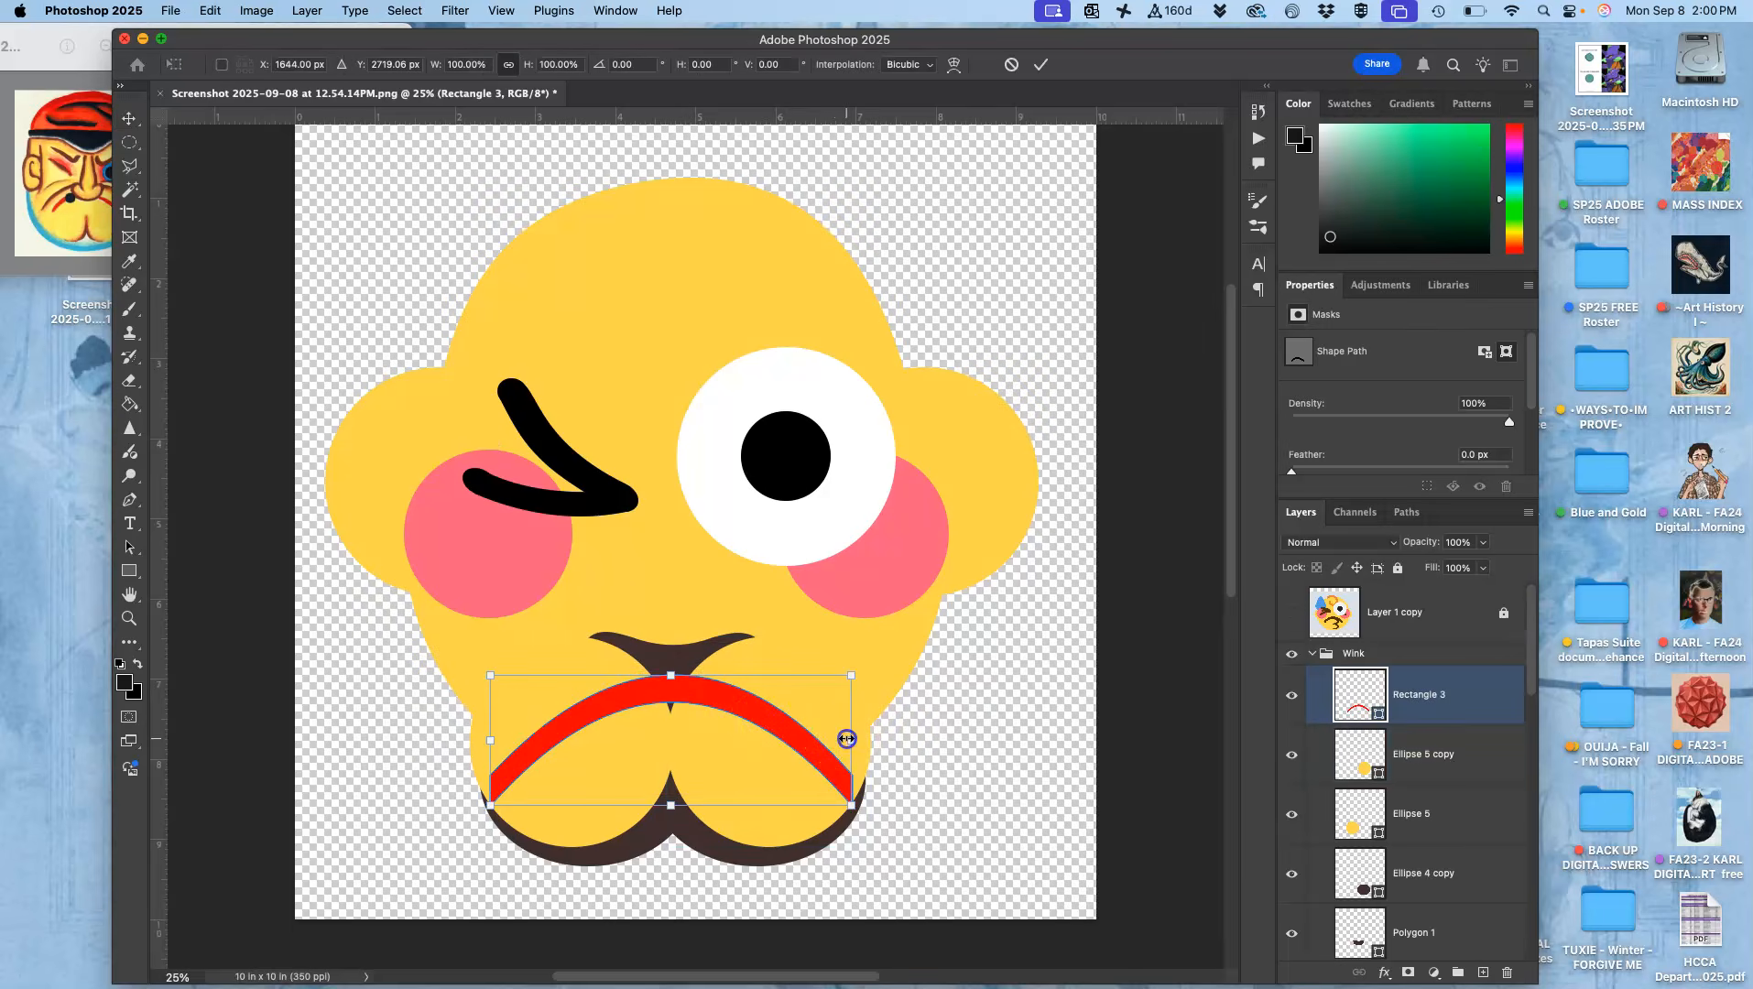
pyautogui.moveTo(844, 739); pyautogui.dragTo(792, 737)
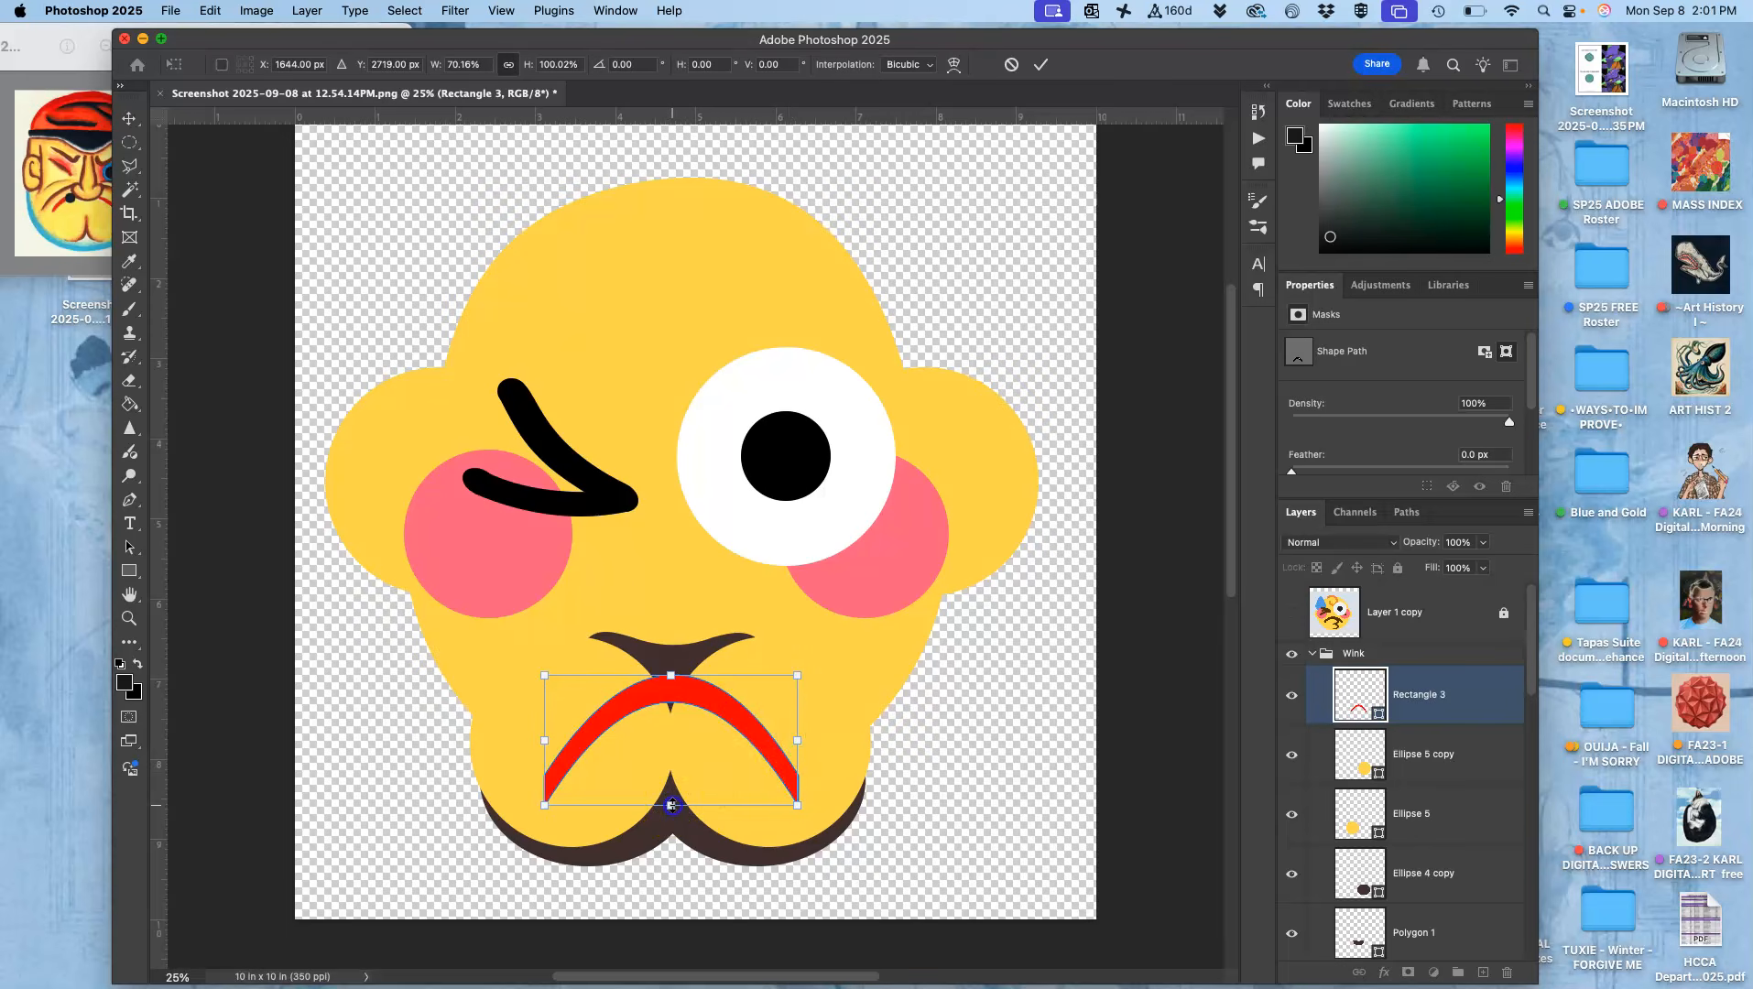
pyautogui.moveTo(672, 805); pyautogui.dragTo(671, 764)
pyautogui.click(682, 687)
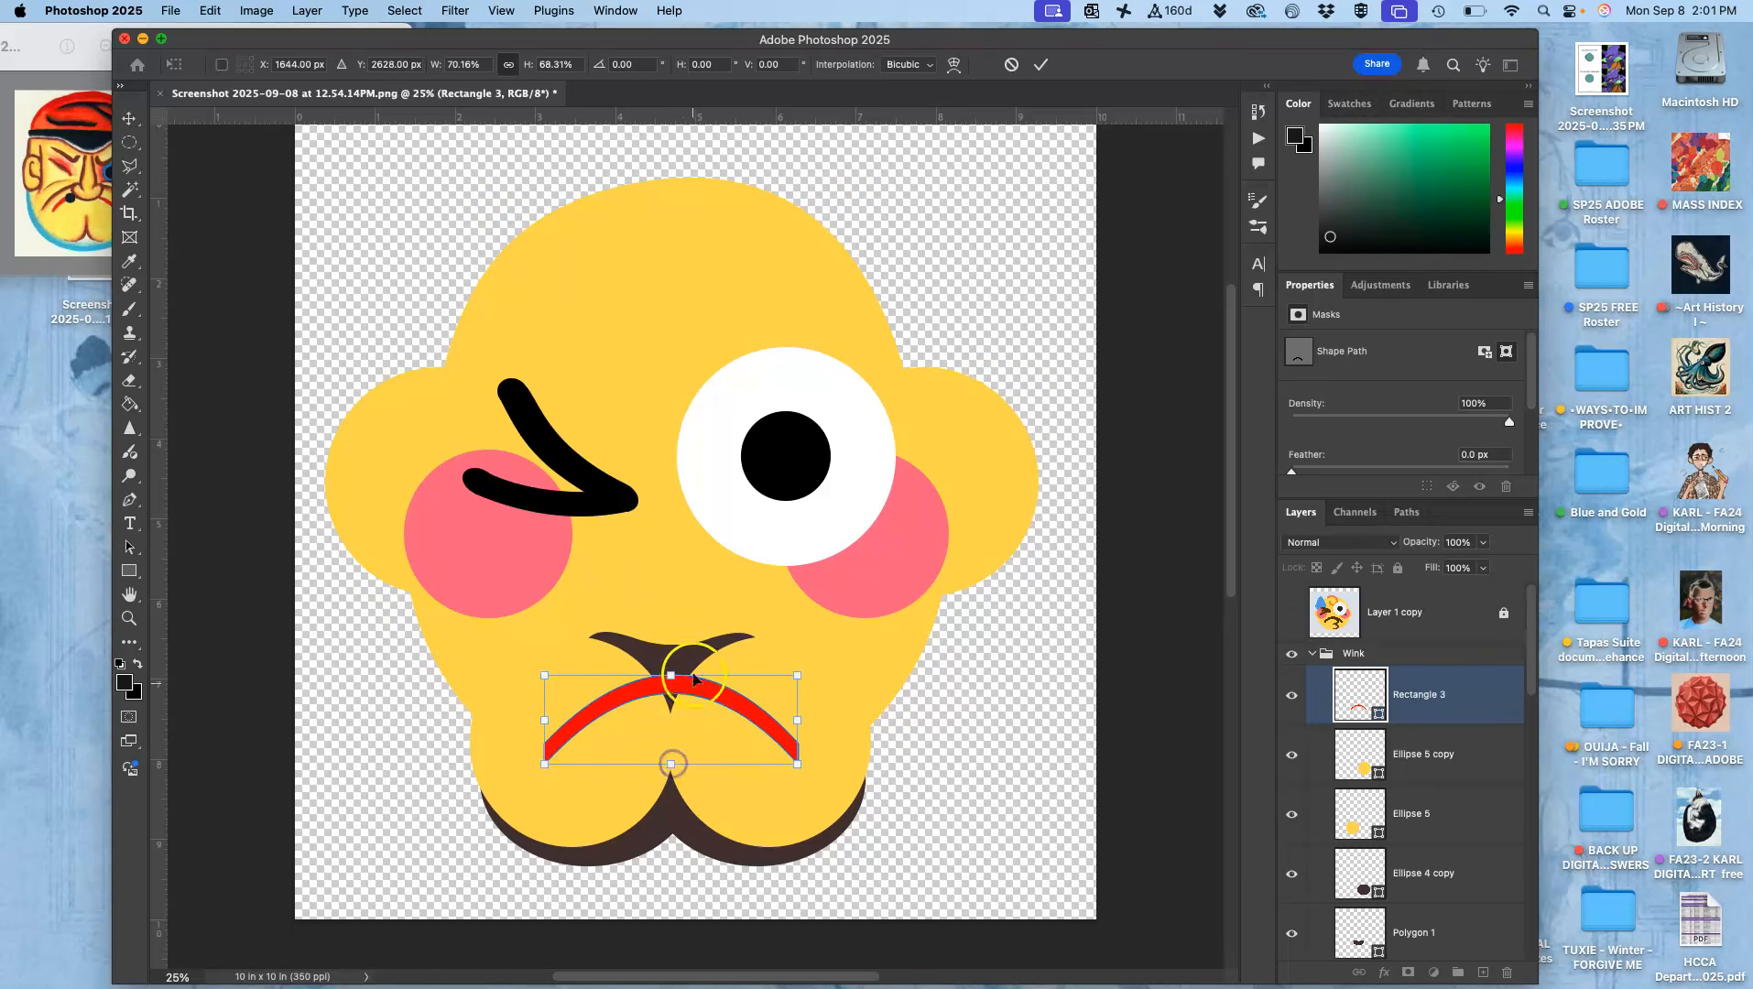
pyautogui.moveTo(682, 687); pyautogui.dragTo(685, 707)
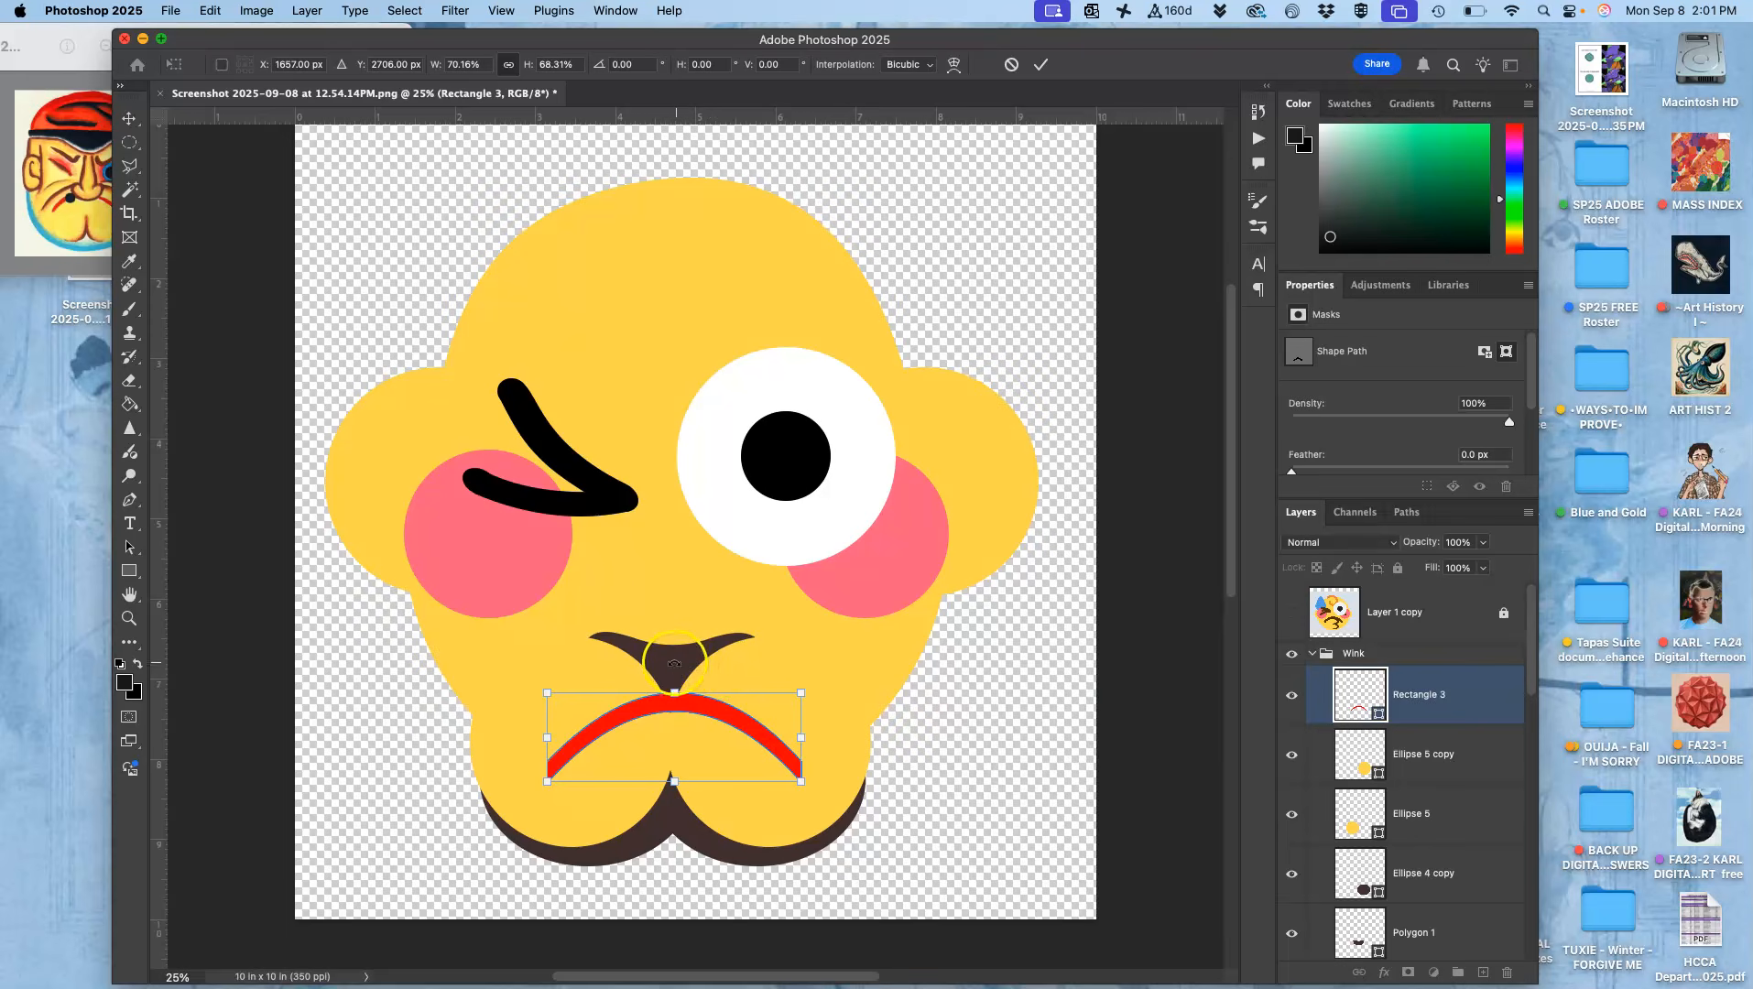
pyautogui.click(1401, 694)
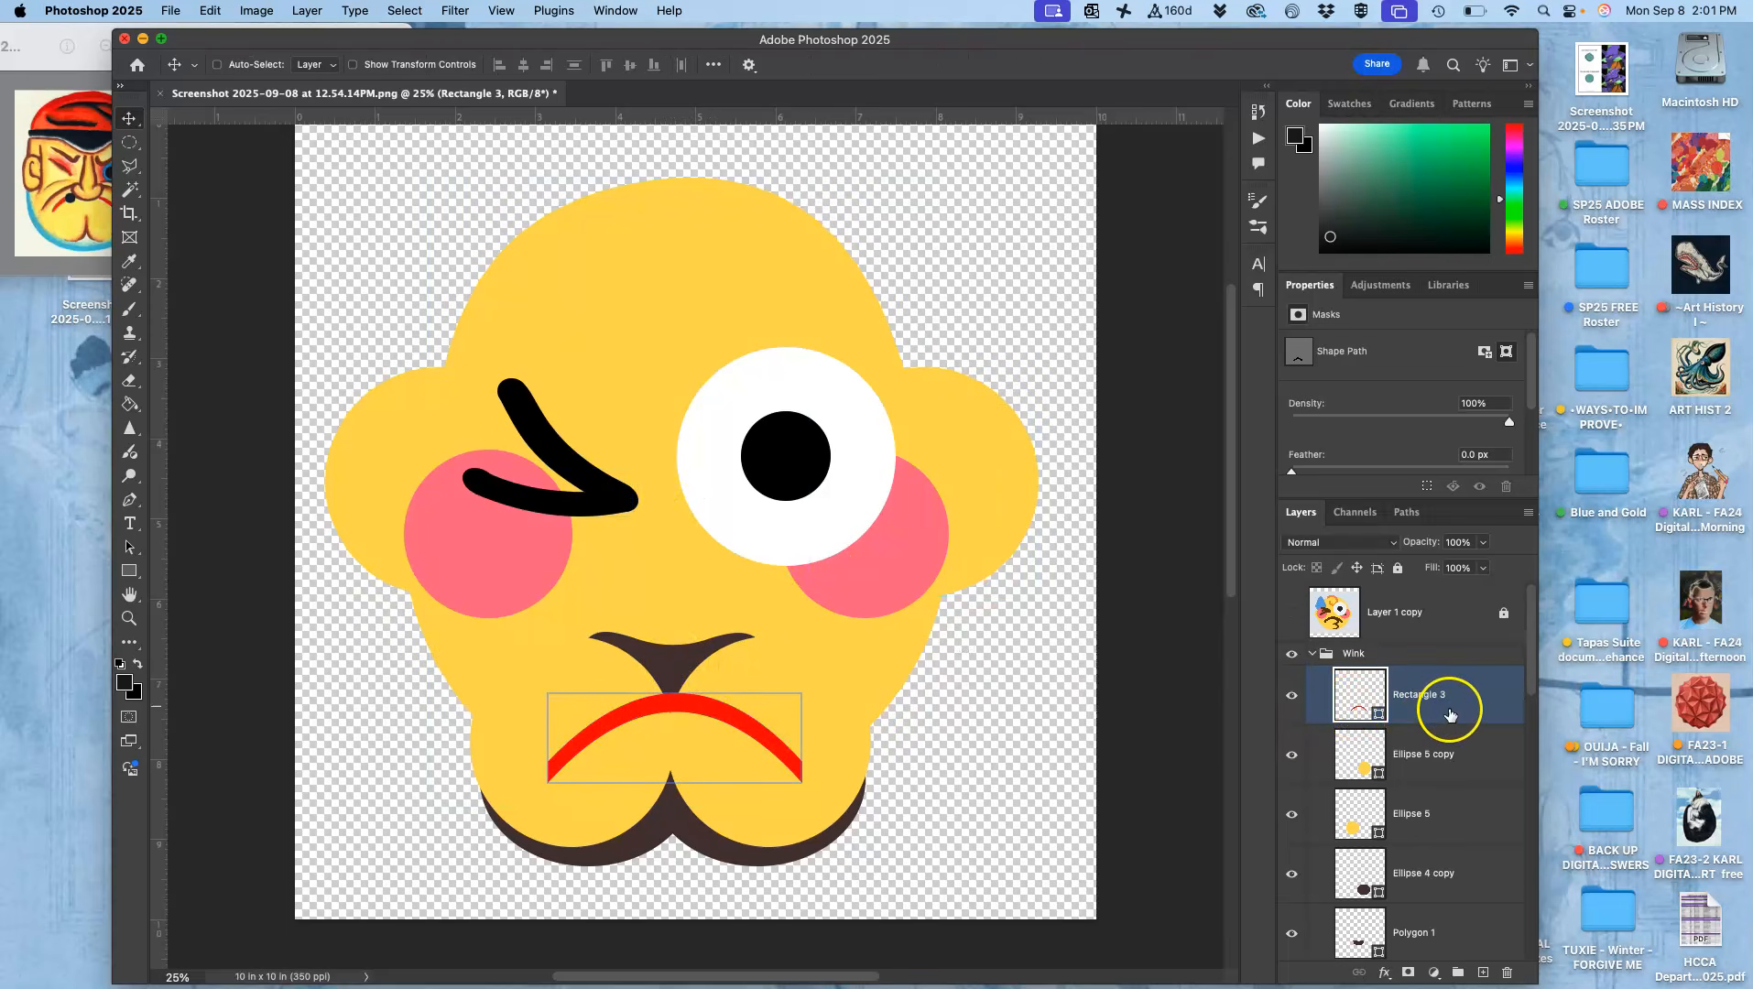
# - Hide and reshow the Ellipse 4 copy layer to check which shape beneath the jowls it holds
pyautogui.keyDown('shift'); pyautogui.click(1401, 746); pyautogui.keyUp('shift')
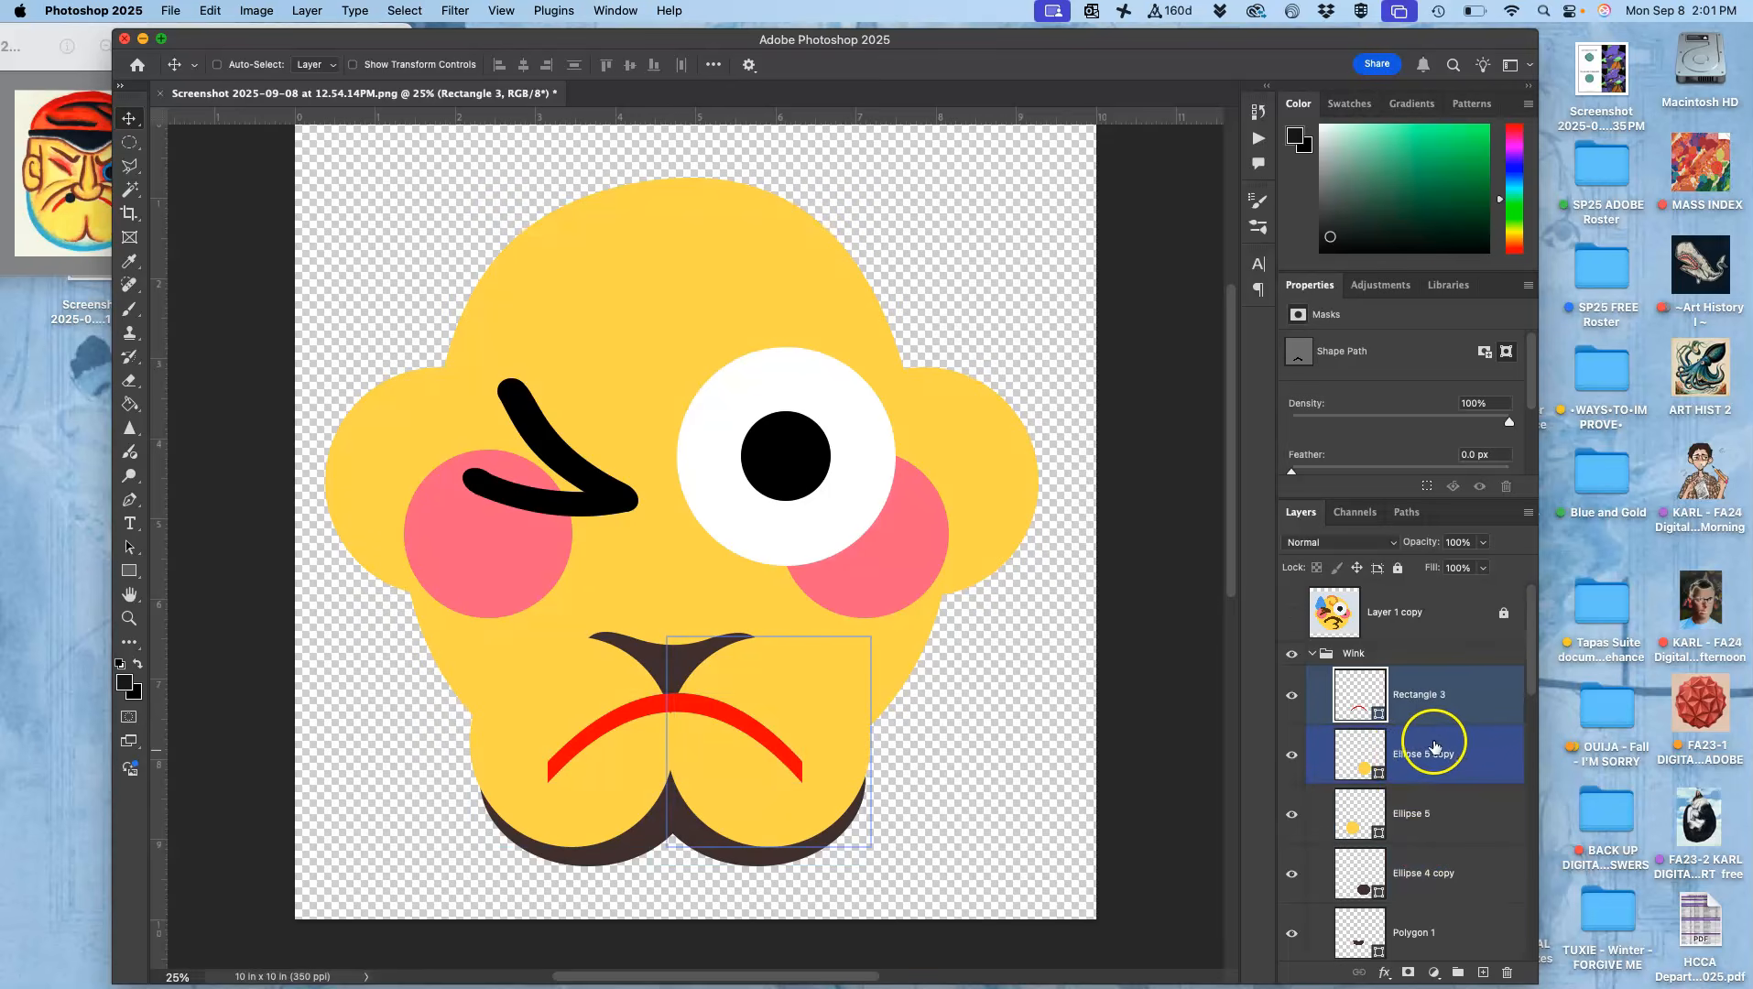
pyautogui.keyDown('super'); pyautogui.click(1447, 765); pyautogui.keyUp('super')
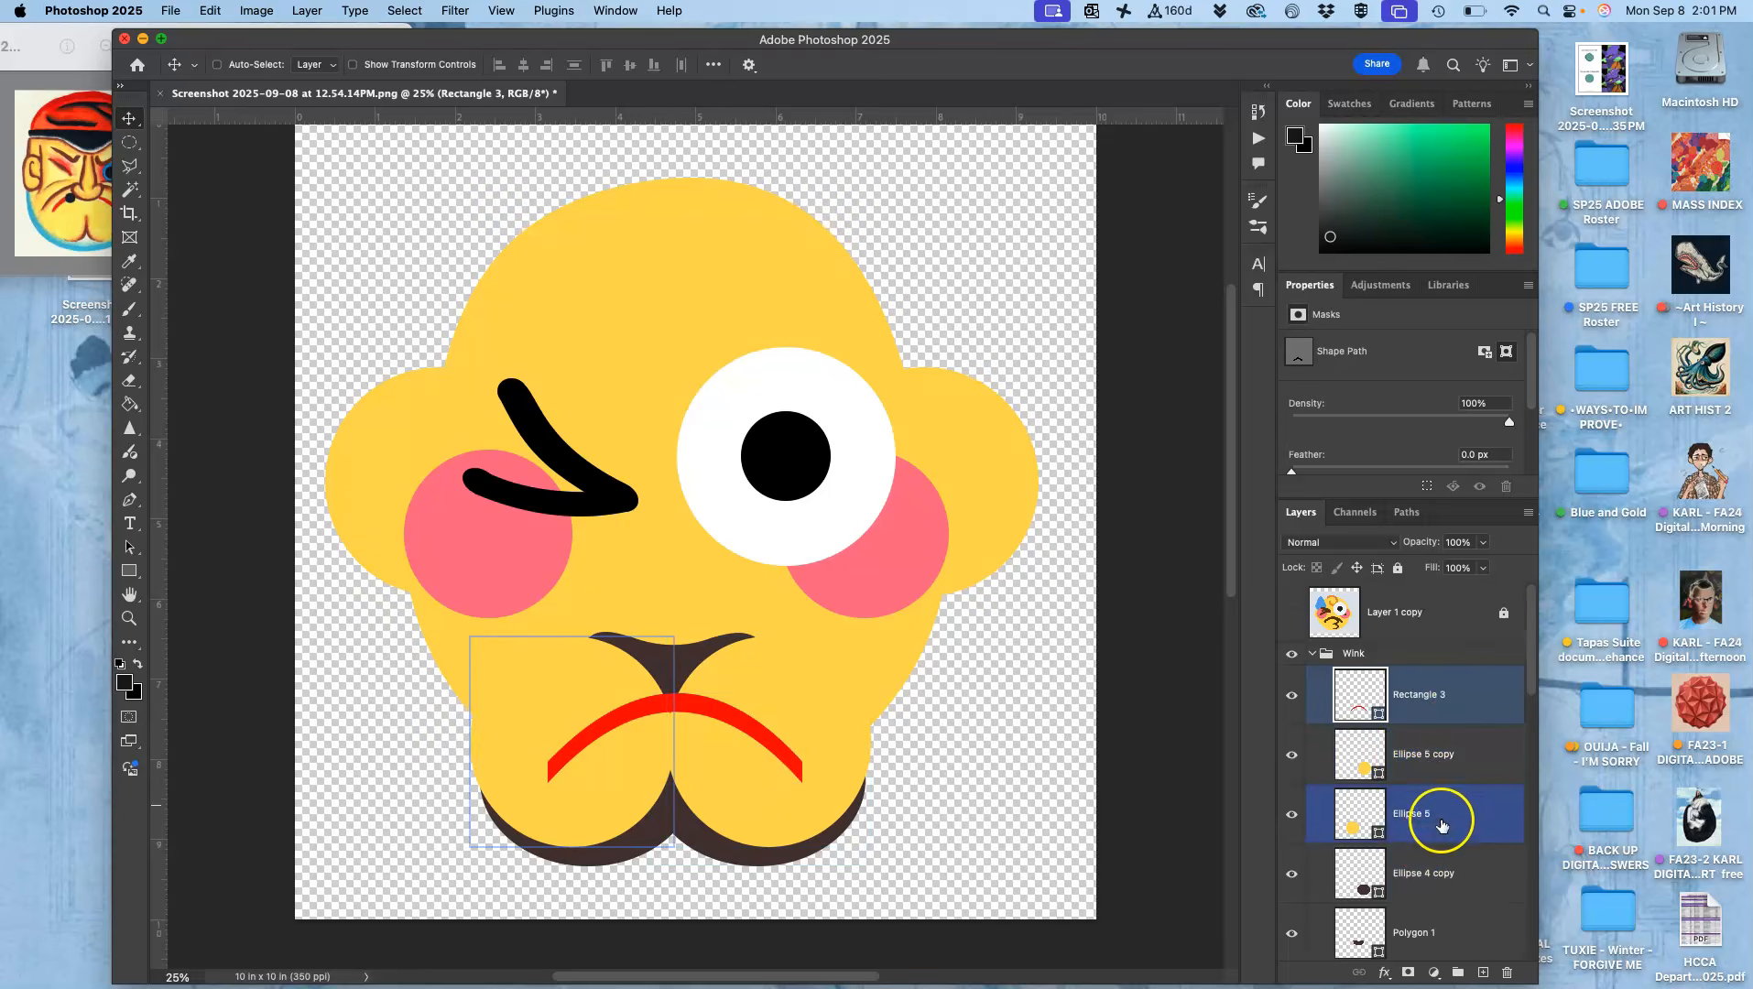
pyautogui.keyDown('super'); pyautogui.click(1356, 865); pyautogui.keyUp('super')
pyautogui.click(1292, 870)
pyautogui.click(1292, 870)
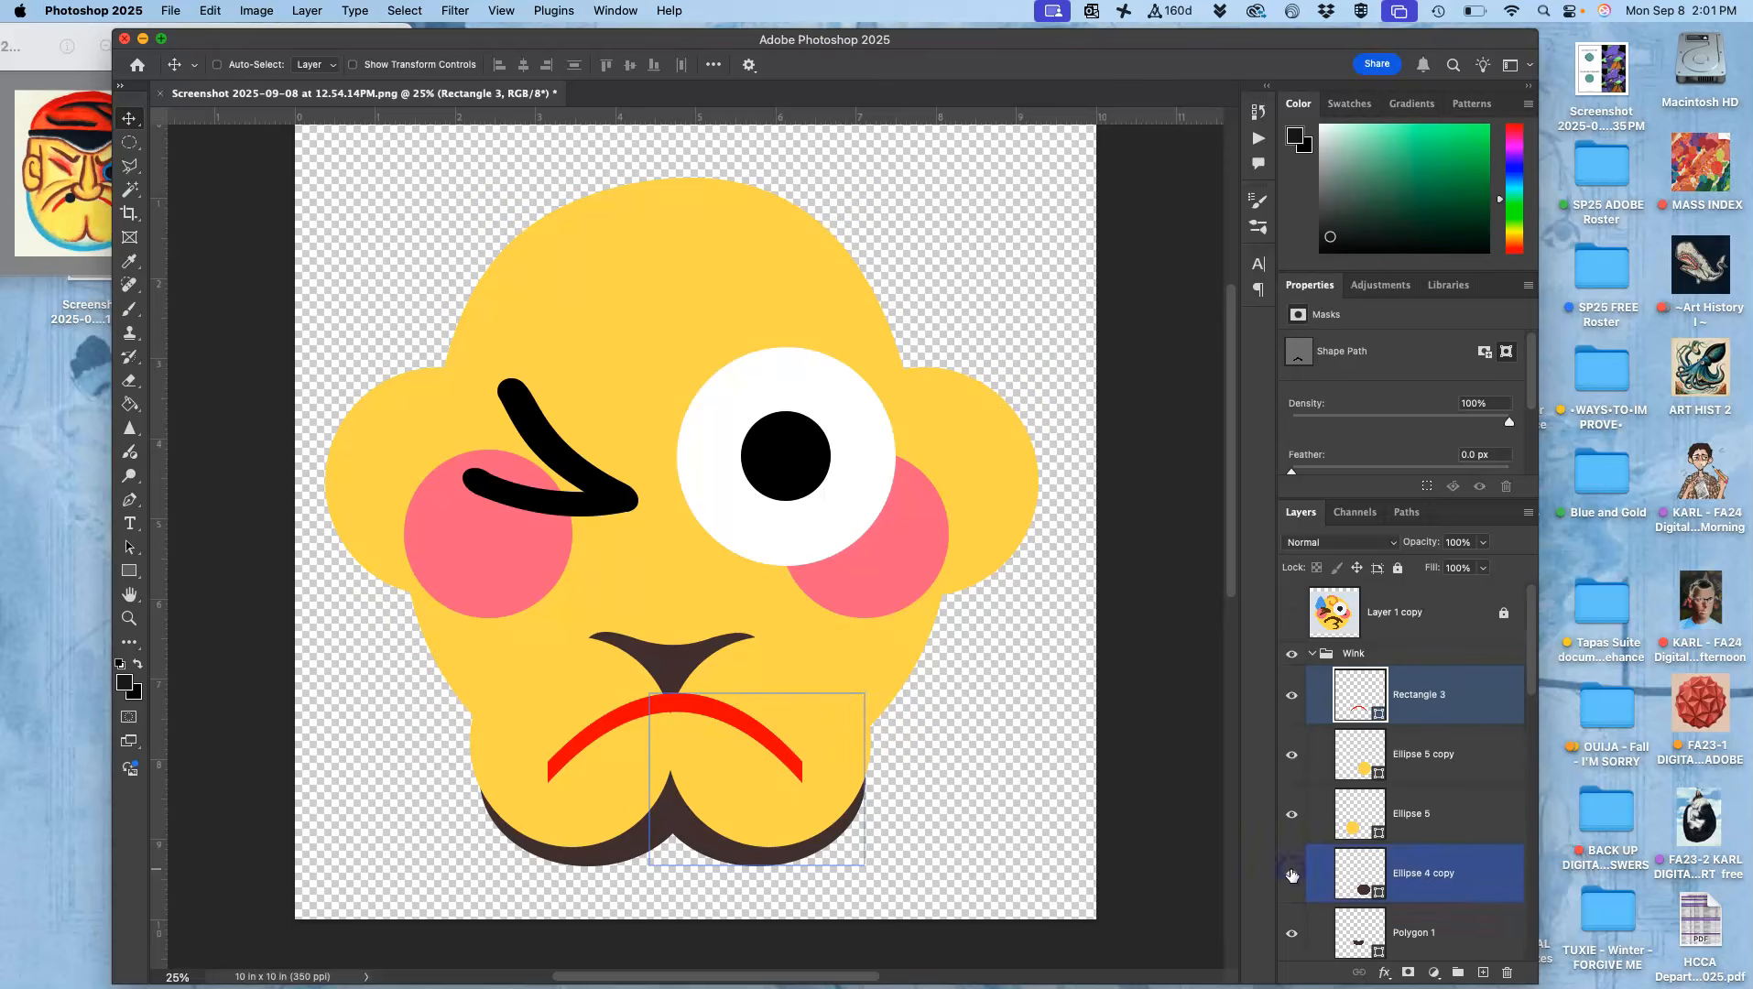
# - Select the Rectangle 3, Ellipse 5 copy, Ellipse 5 and Polygon 1 layers together, leaving out both Ellipse 4 layers
pyautogui.scroll(-2, 1292, 876)
pyautogui.scroll(-1, 1292, 877)
pyautogui.click(1473, 653)
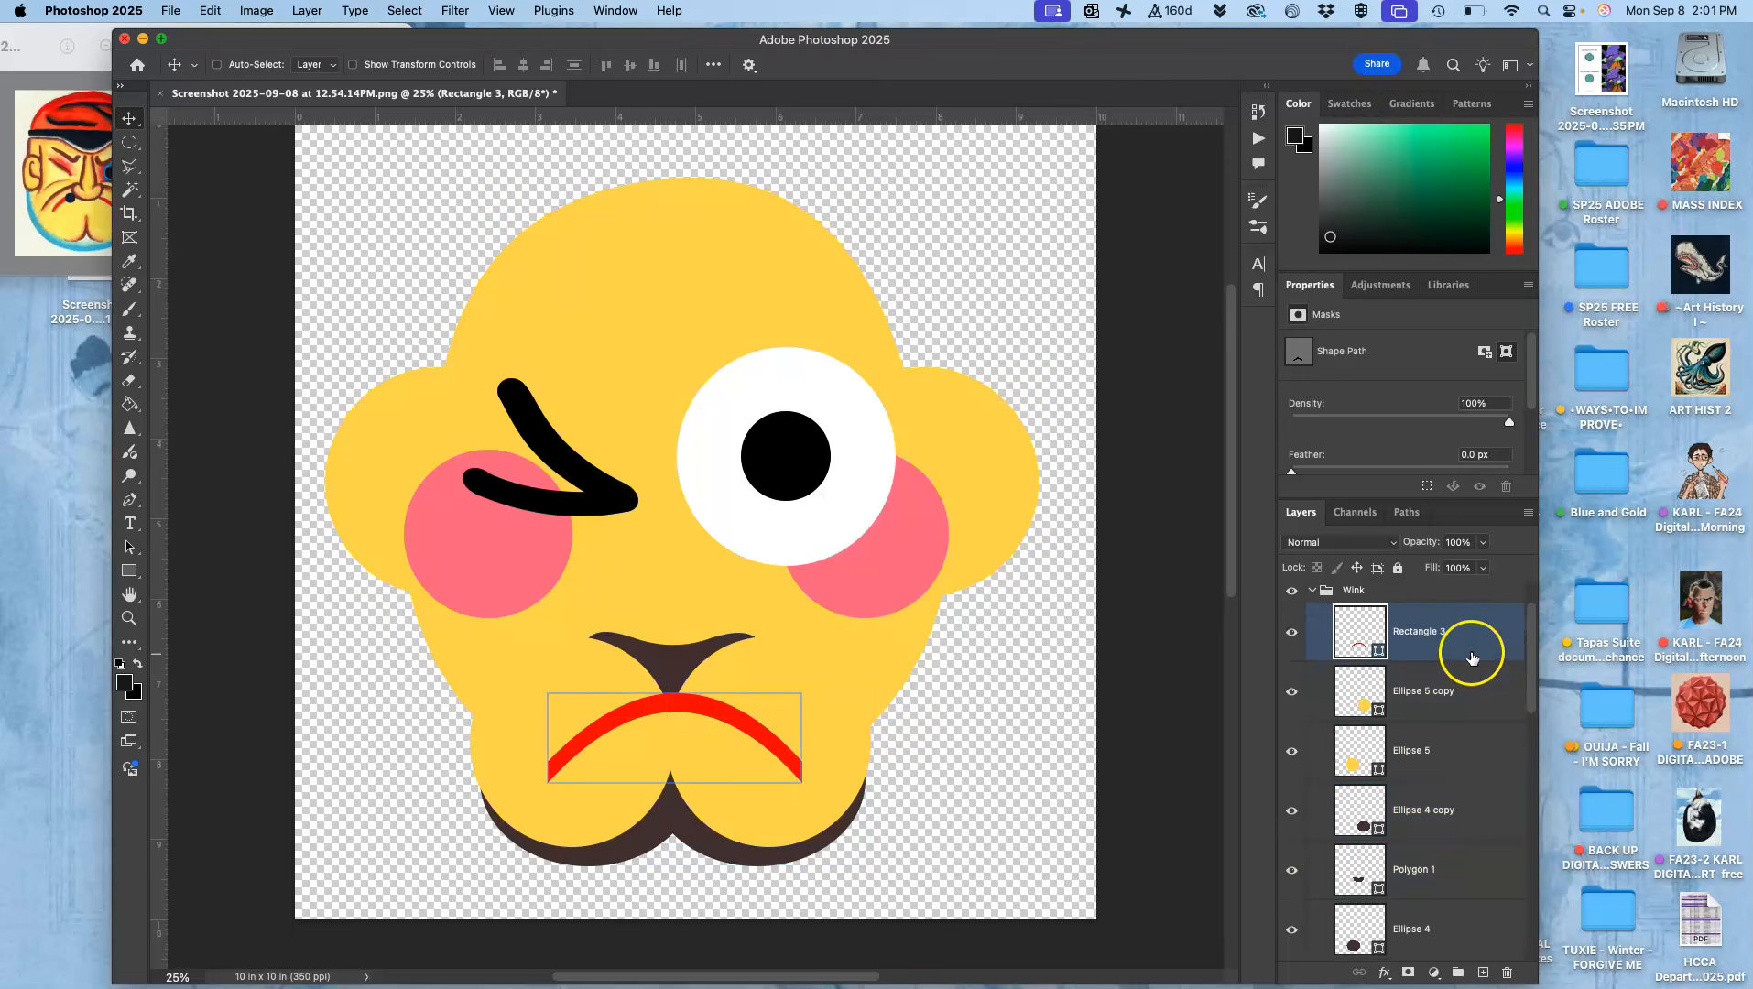
pyautogui.press('super')
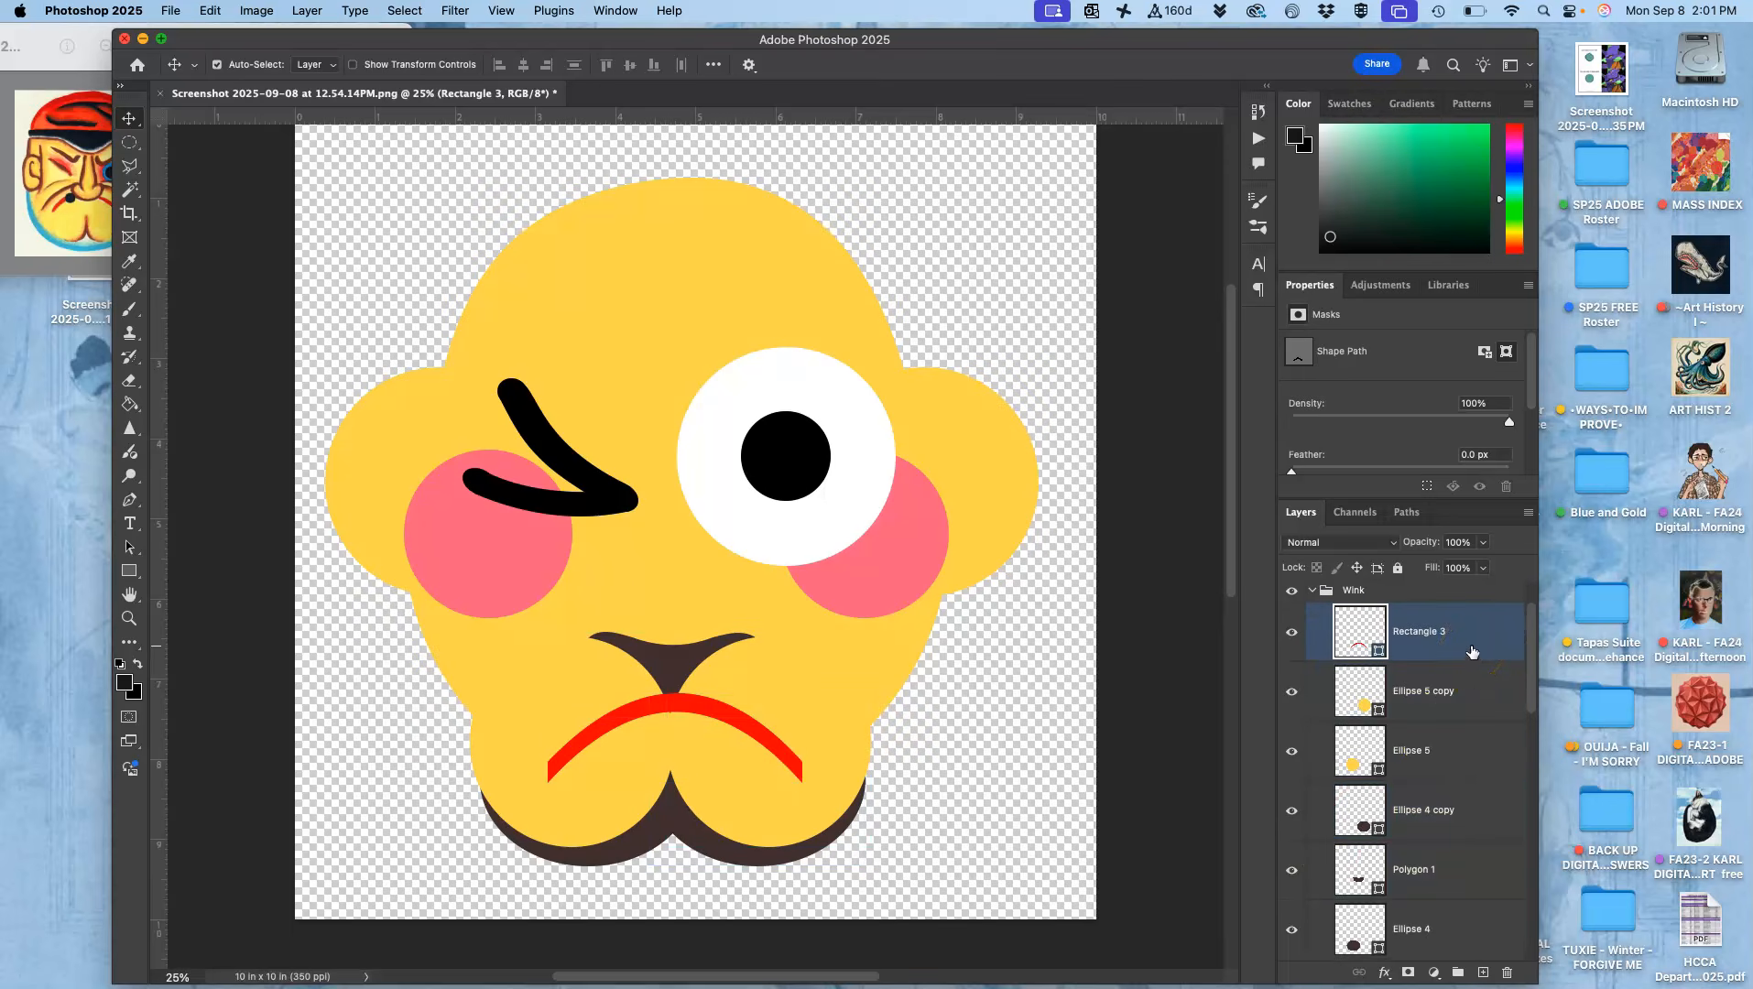
pyautogui.keyDown('shift'); pyautogui.click(1467, 689); pyautogui.keyUp('shift')
pyautogui.keyDown('shift'); pyautogui.click(1454, 753); pyautogui.keyUp('shift')
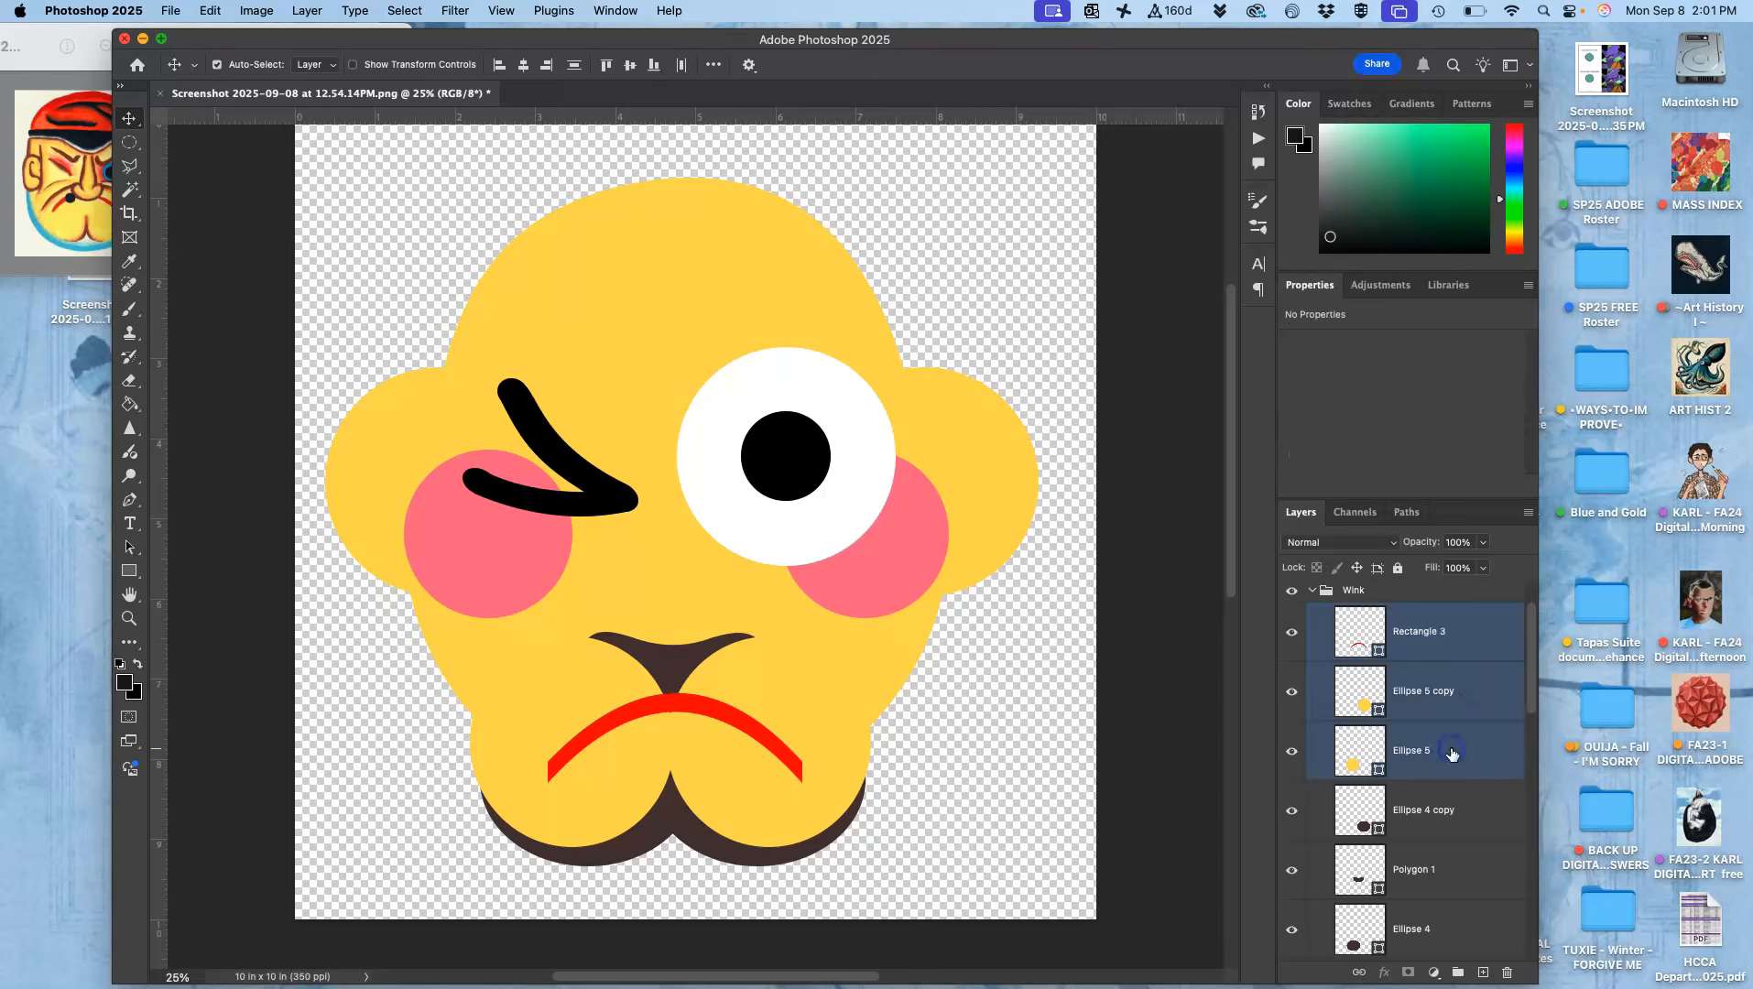
pyautogui.keyDown('super'); pyautogui.click(1456, 879); pyautogui.keyUp('super')
pyautogui.scroll(-1, 1457, 877)
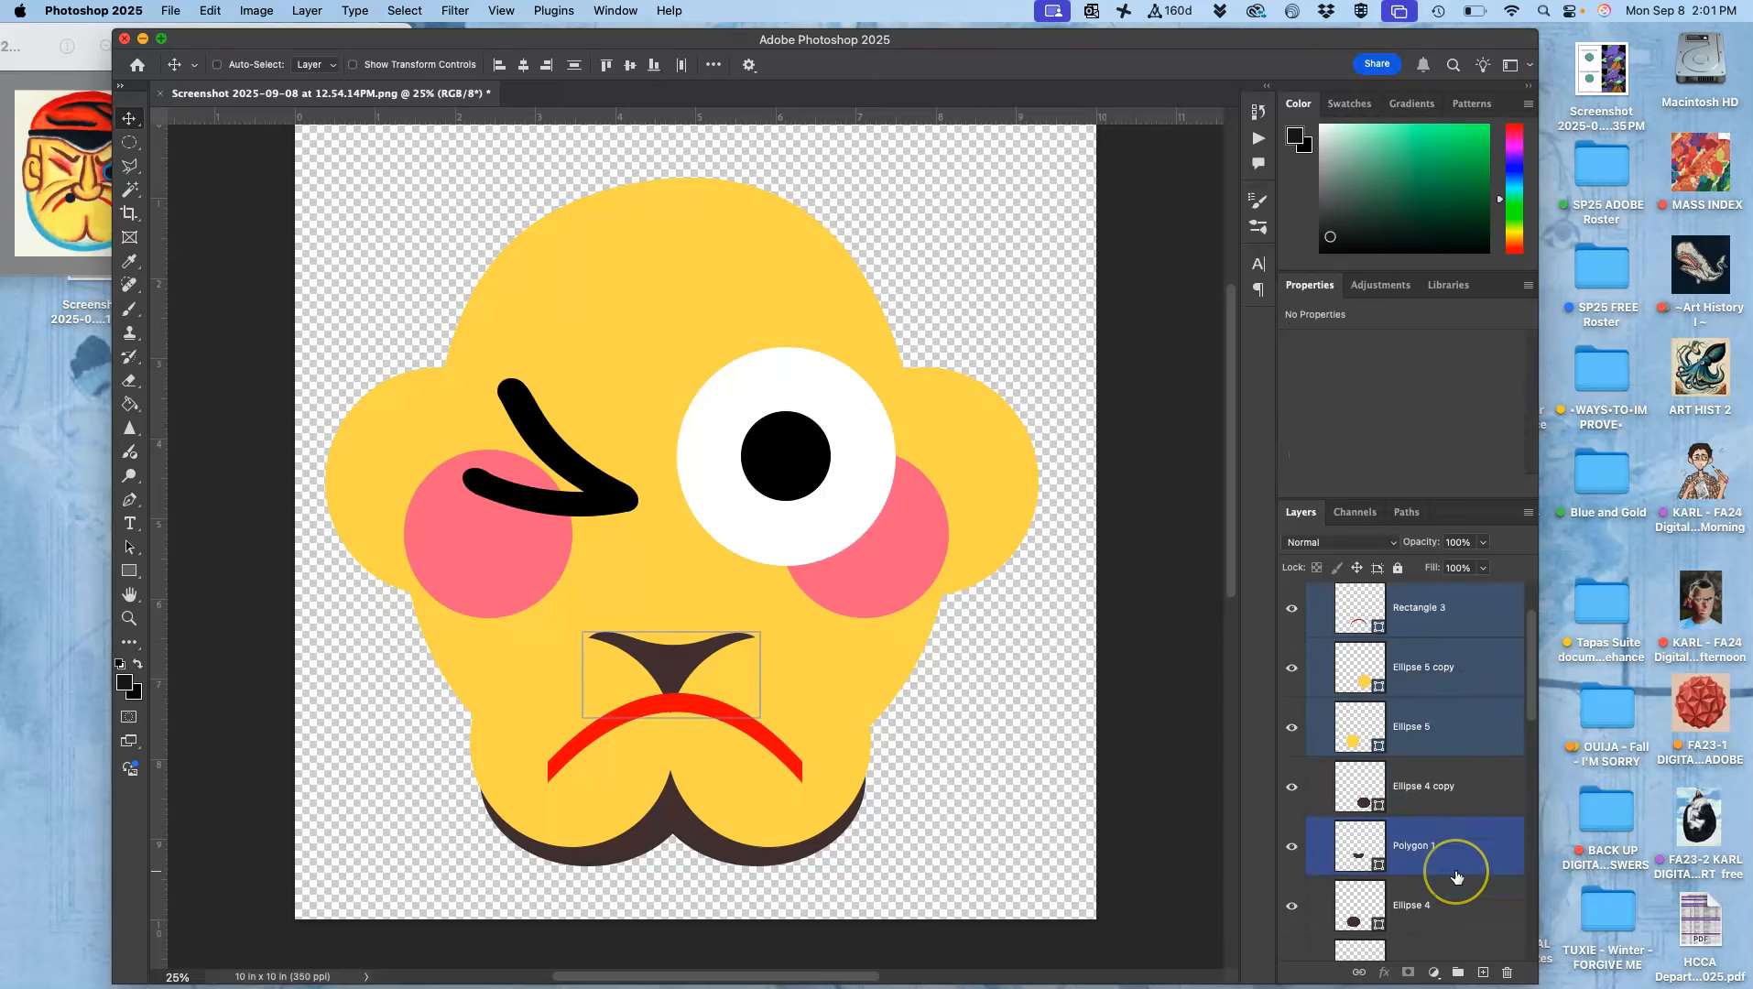
pyautogui.keyDown('super'); pyautogui.click(1457, 851); pyautogui.keyUp('super')
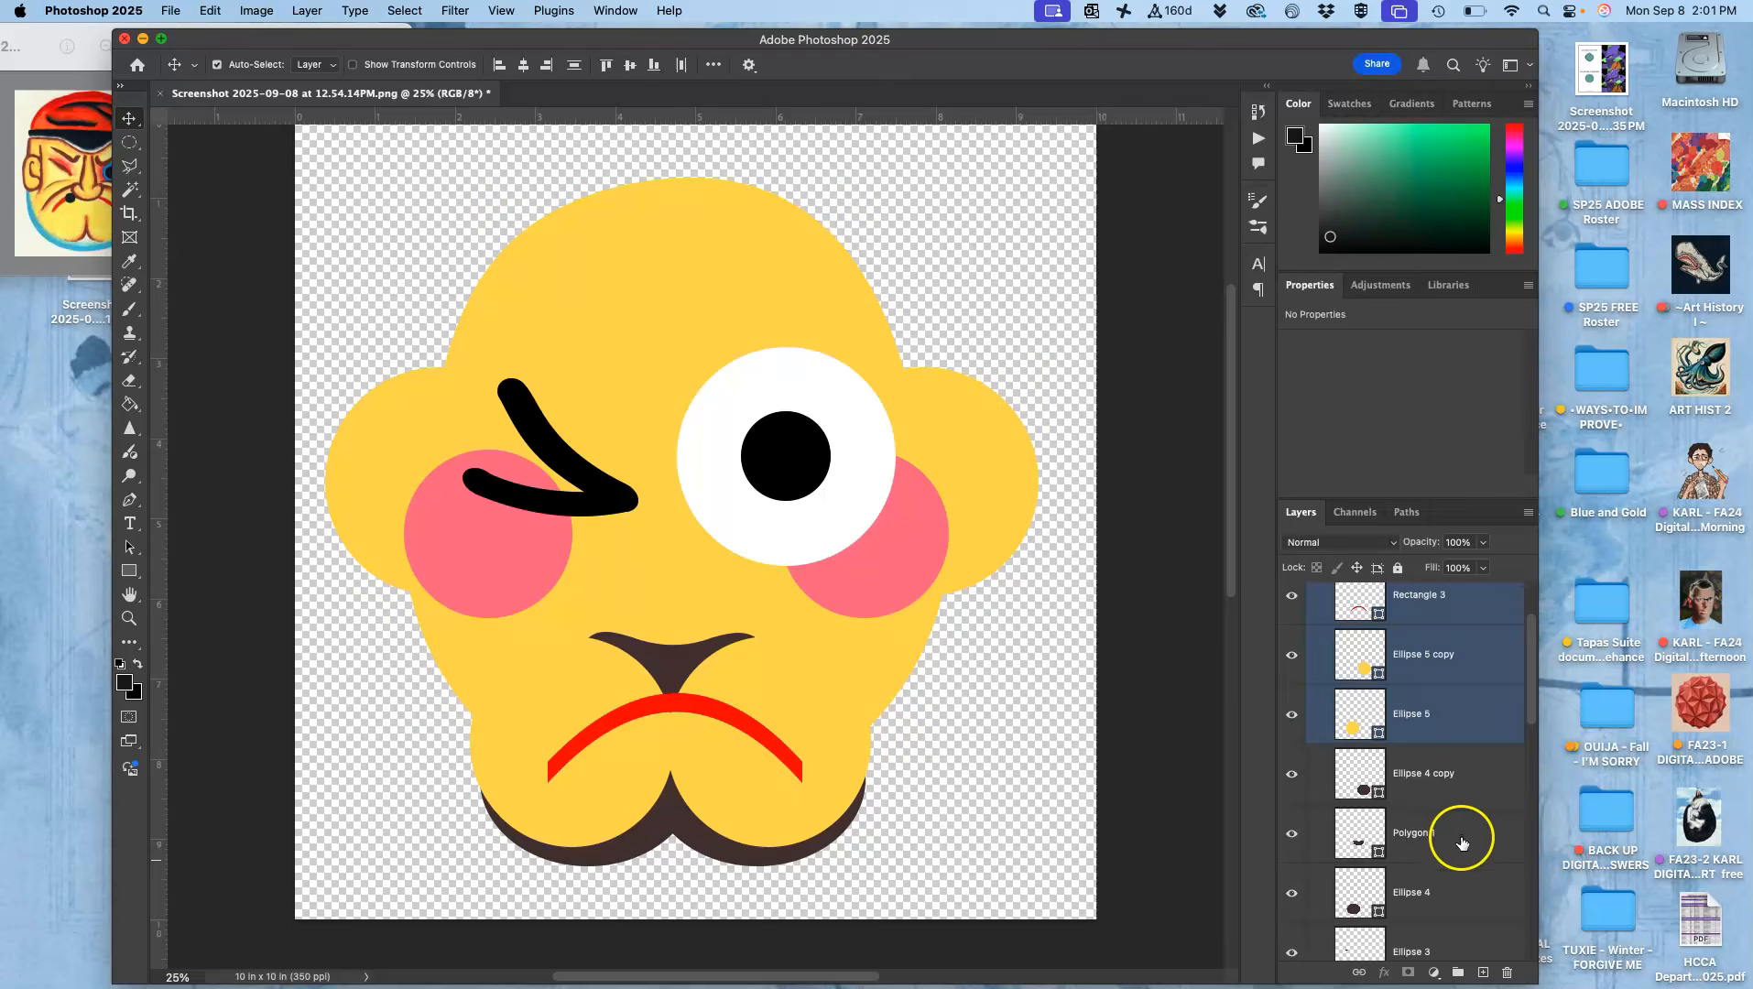
pyautogui.keyDown('super'); pyautogui.click(1462, 843); pyautogui.keyUp('super')
pyautogui.scroll(-2, 1462, 843)
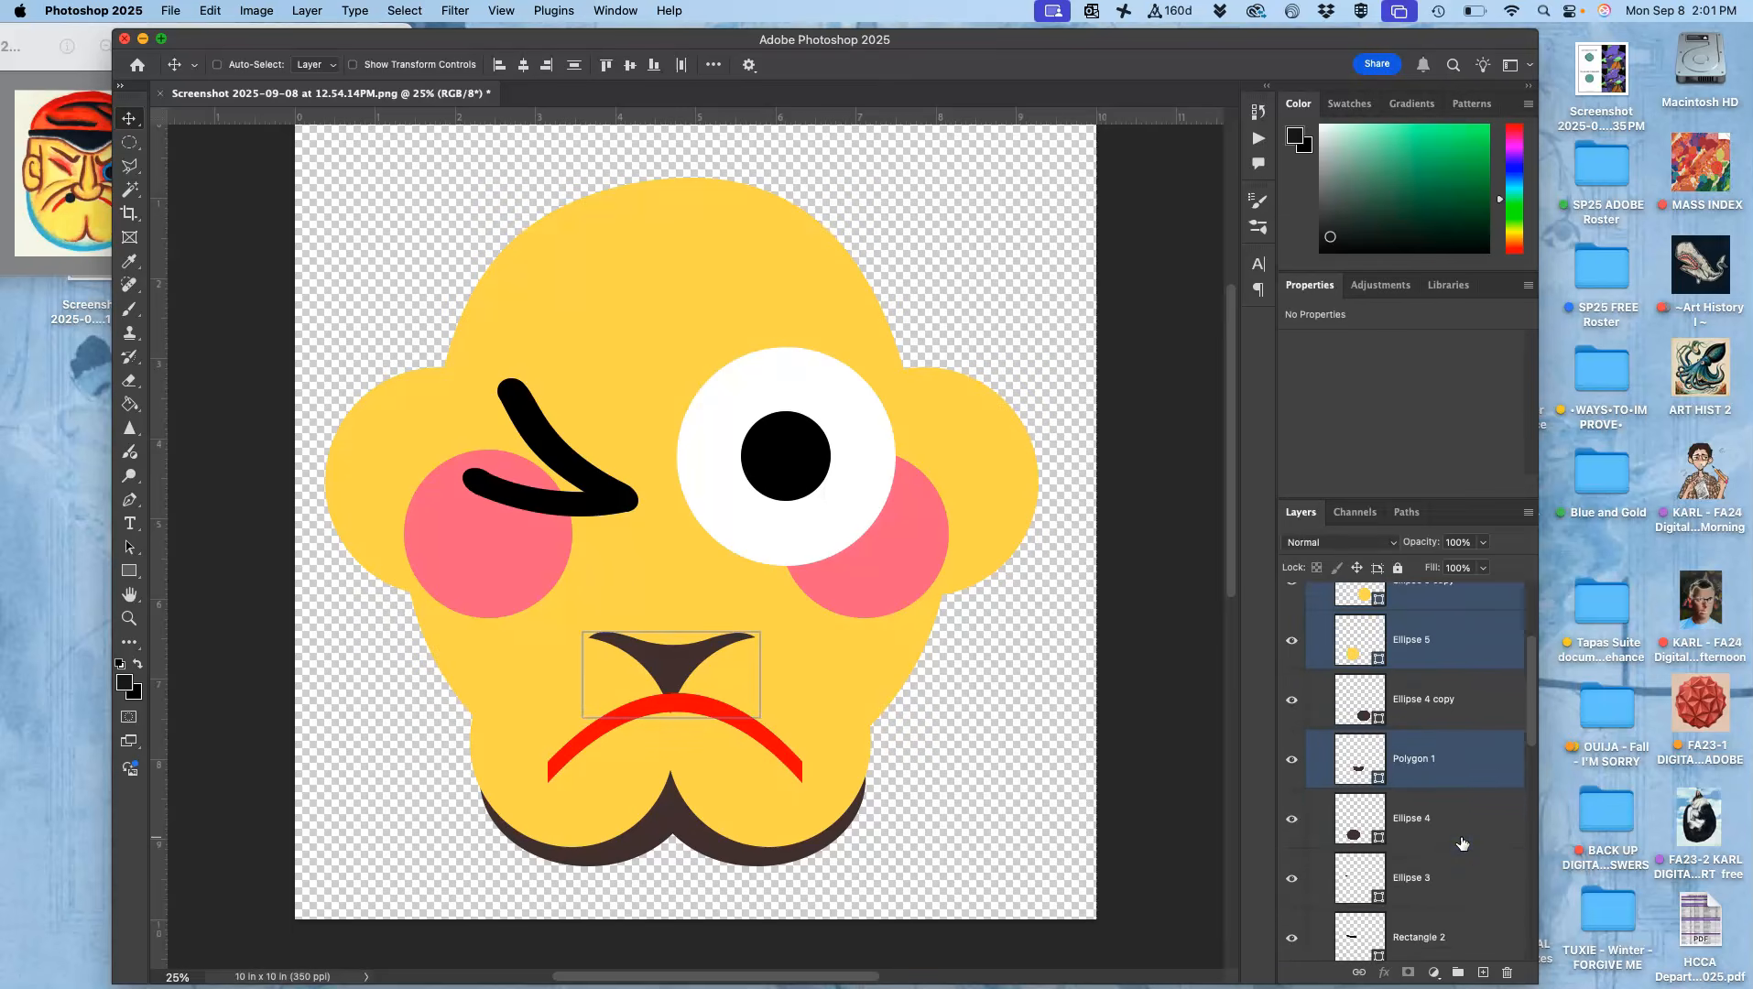
pyautogui.keyDown('super'); pyautogui.click(1461, 843); pyautogui.keyUp('super')
pyautogui.scroll(-1, 1462, 842)
pyautogui.scroll(1, 1461, 842)
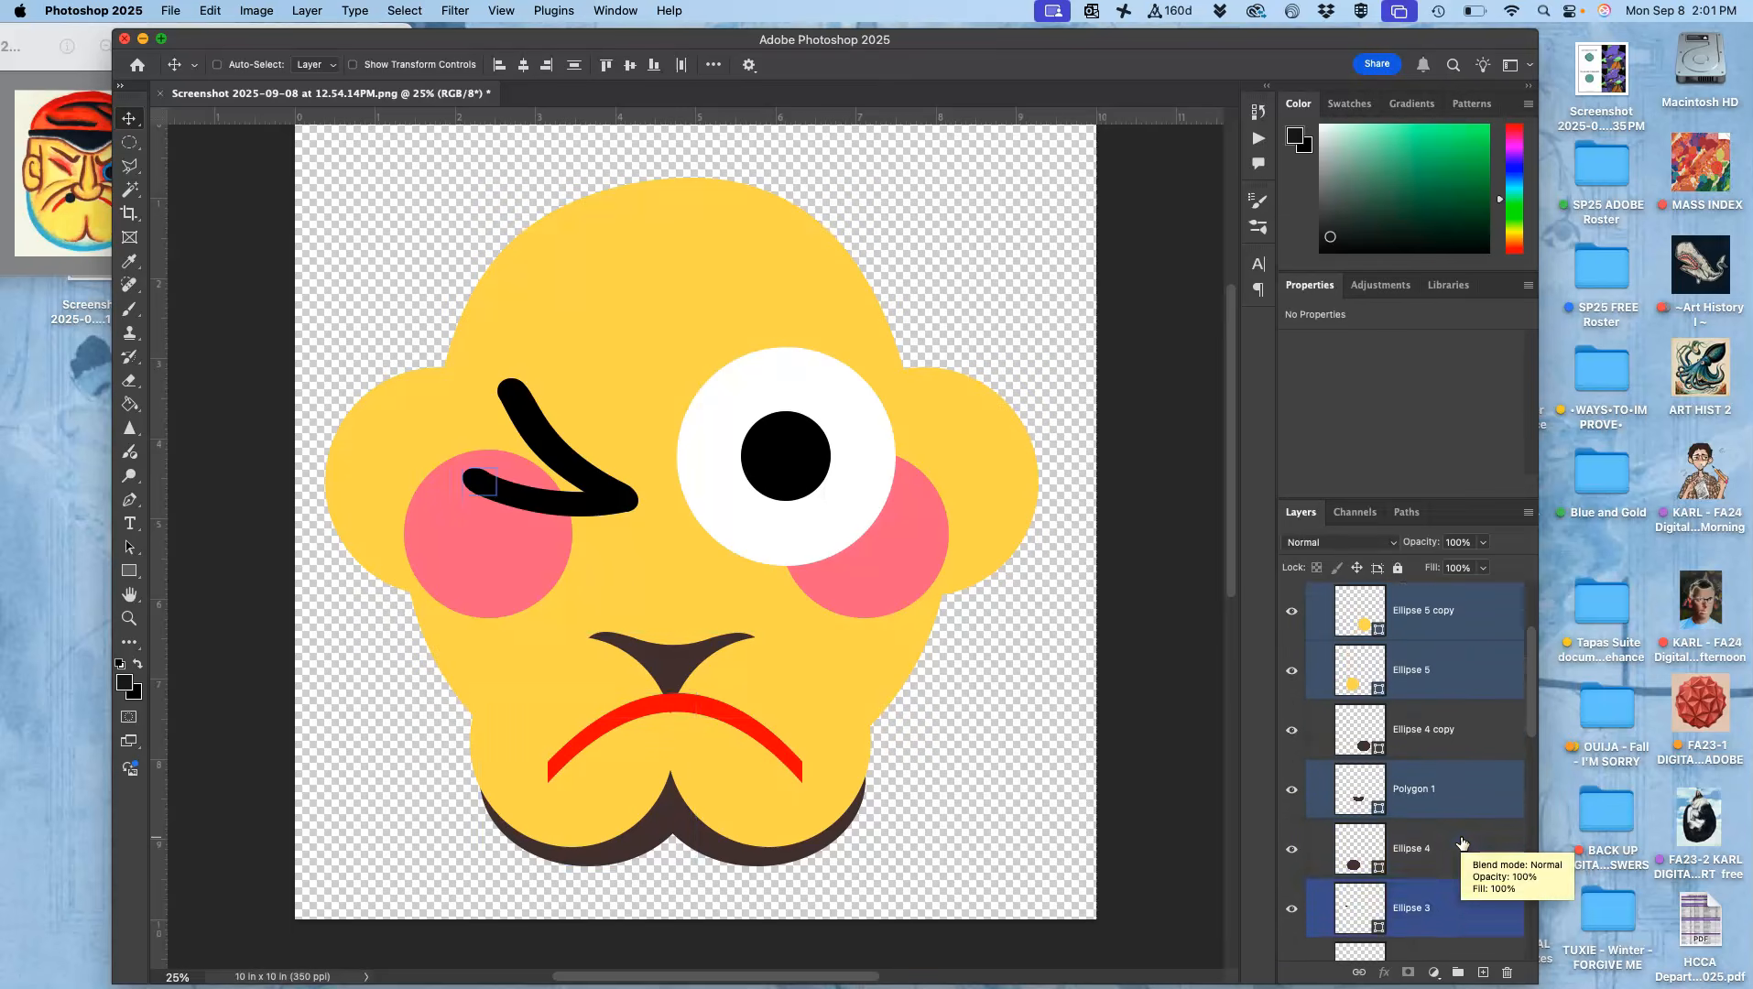
pyautogui.scroll(-1, 1462, 842)
pyautogui.scroll(-5, 1461, 843)
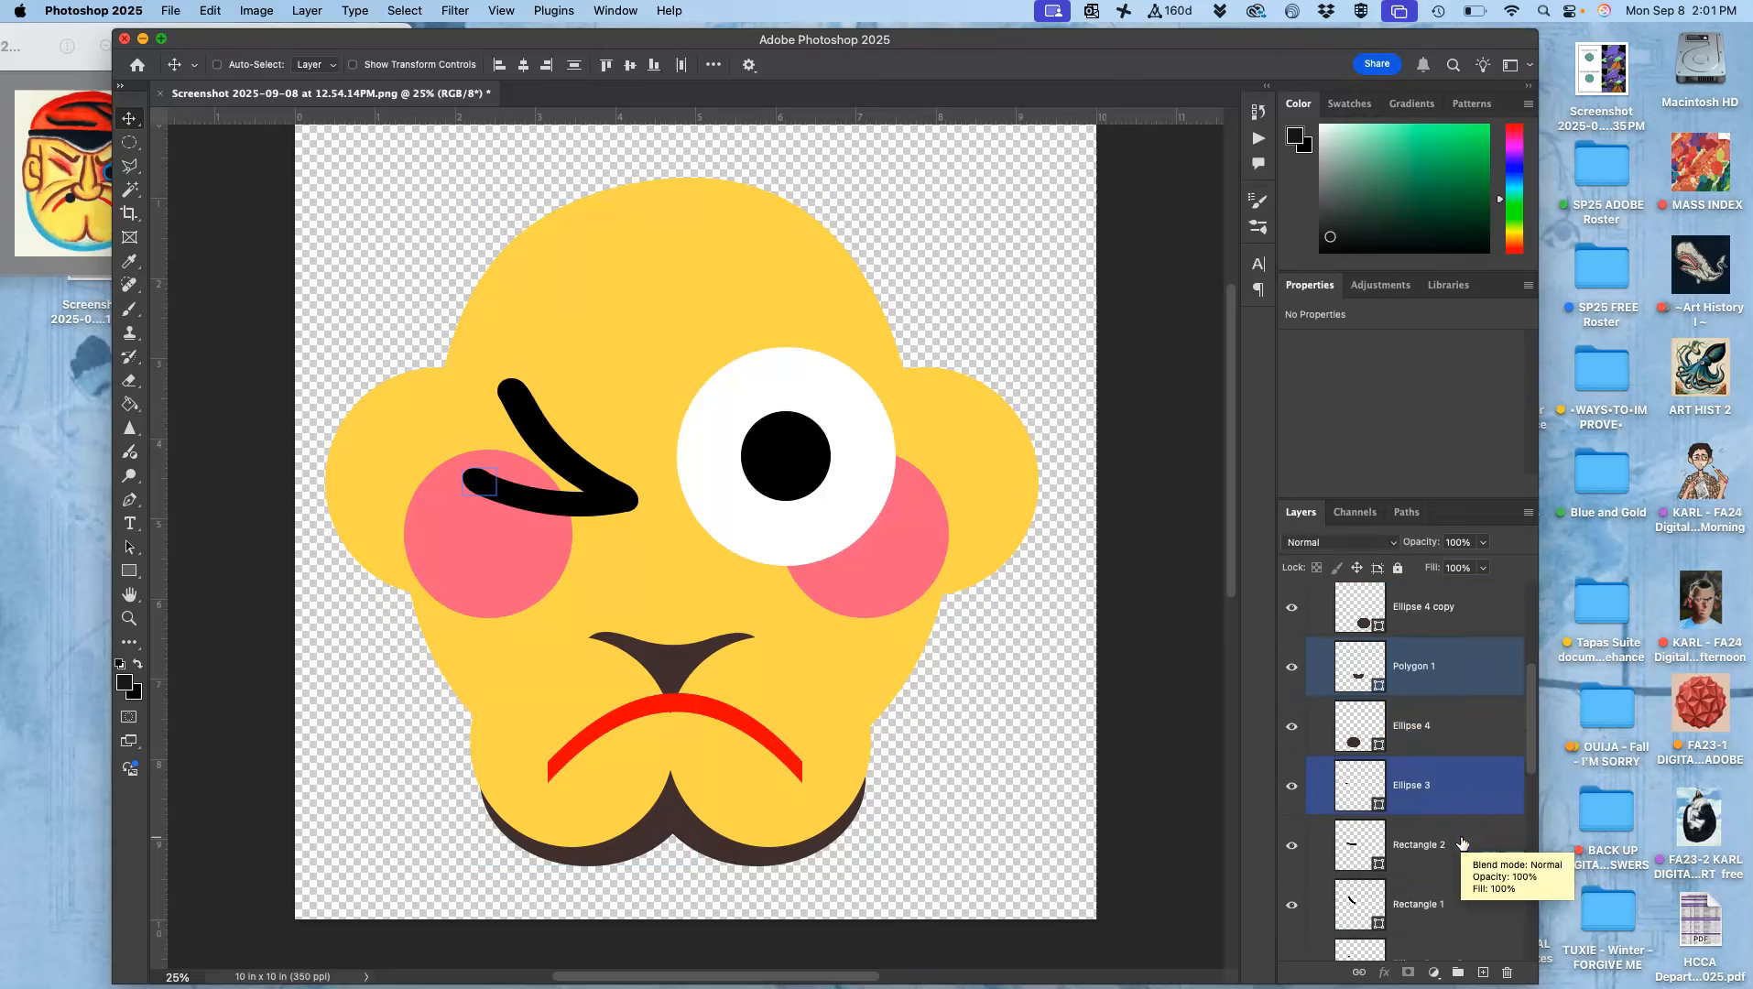
pyautogui.click(1462, 842)
pyautogui.scroll(-2, 1462, 842)
pyautogui.scroll(-3, 1462, 842)
pyautogui.scroll(10, 1461, 843)
pyautogui.click(1458, 967)
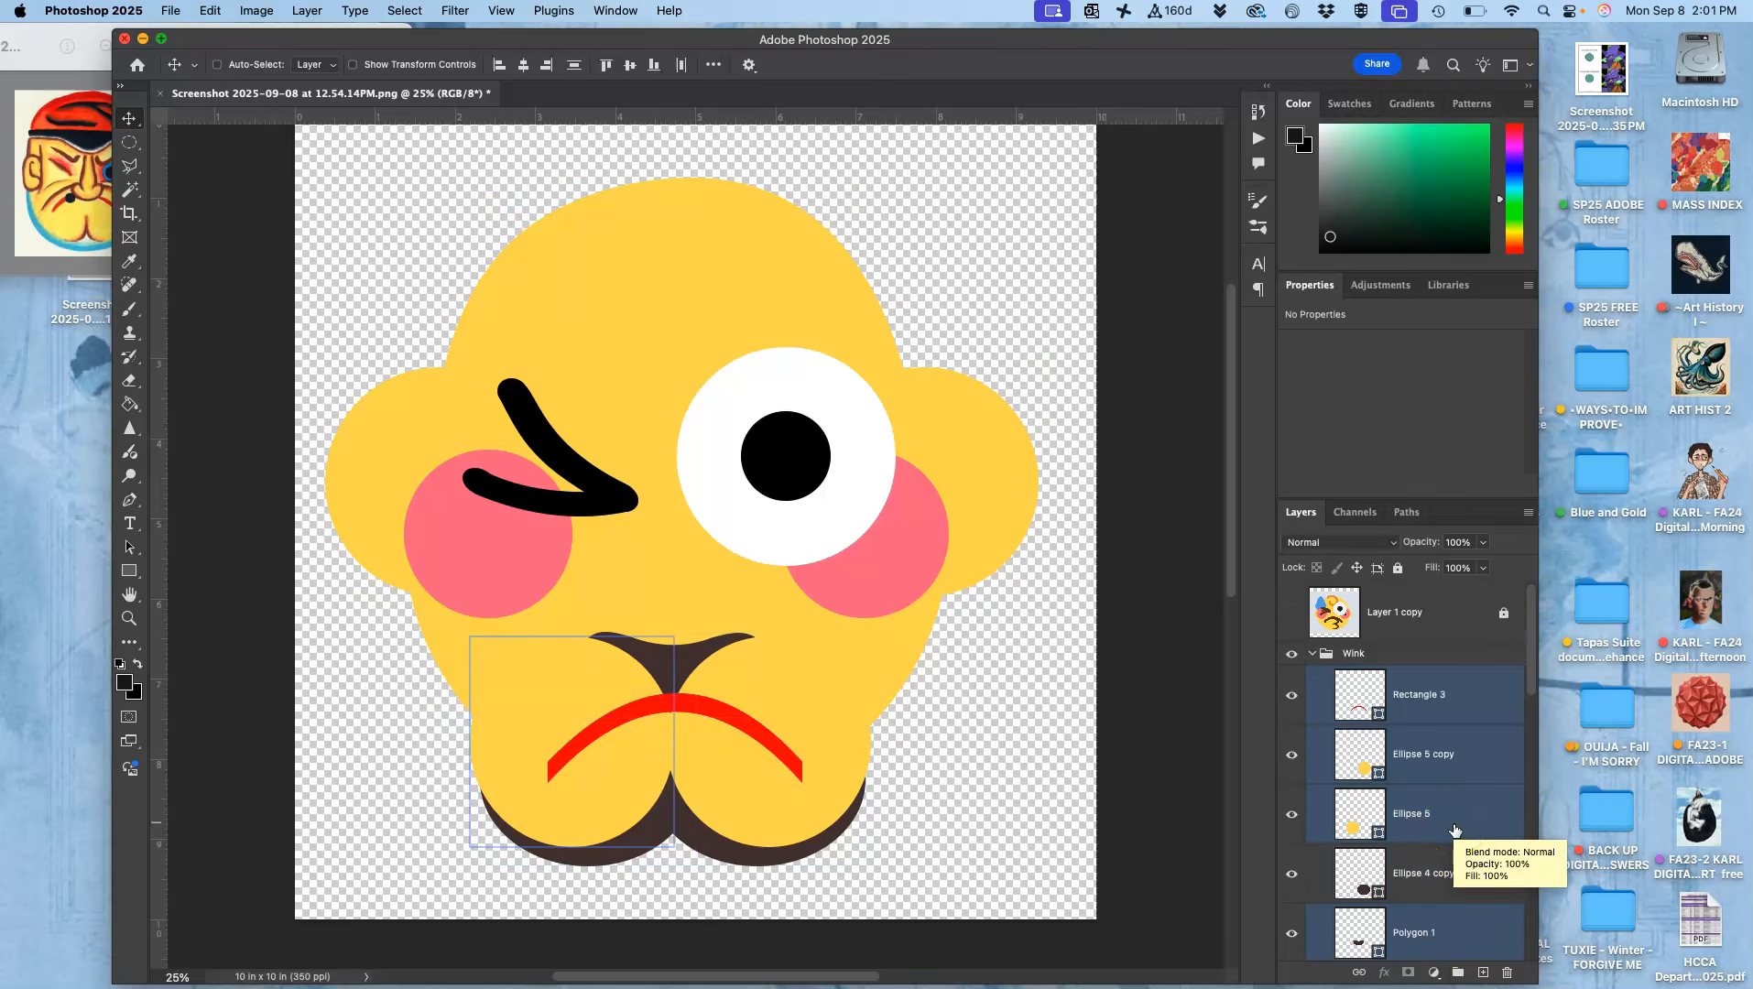
# - Stretch the selected mouth, jowl and brown shapes upward to about 112.36% height, keeping their width
pyautogui.press('super+t')
pyautogui.click(738, 685)
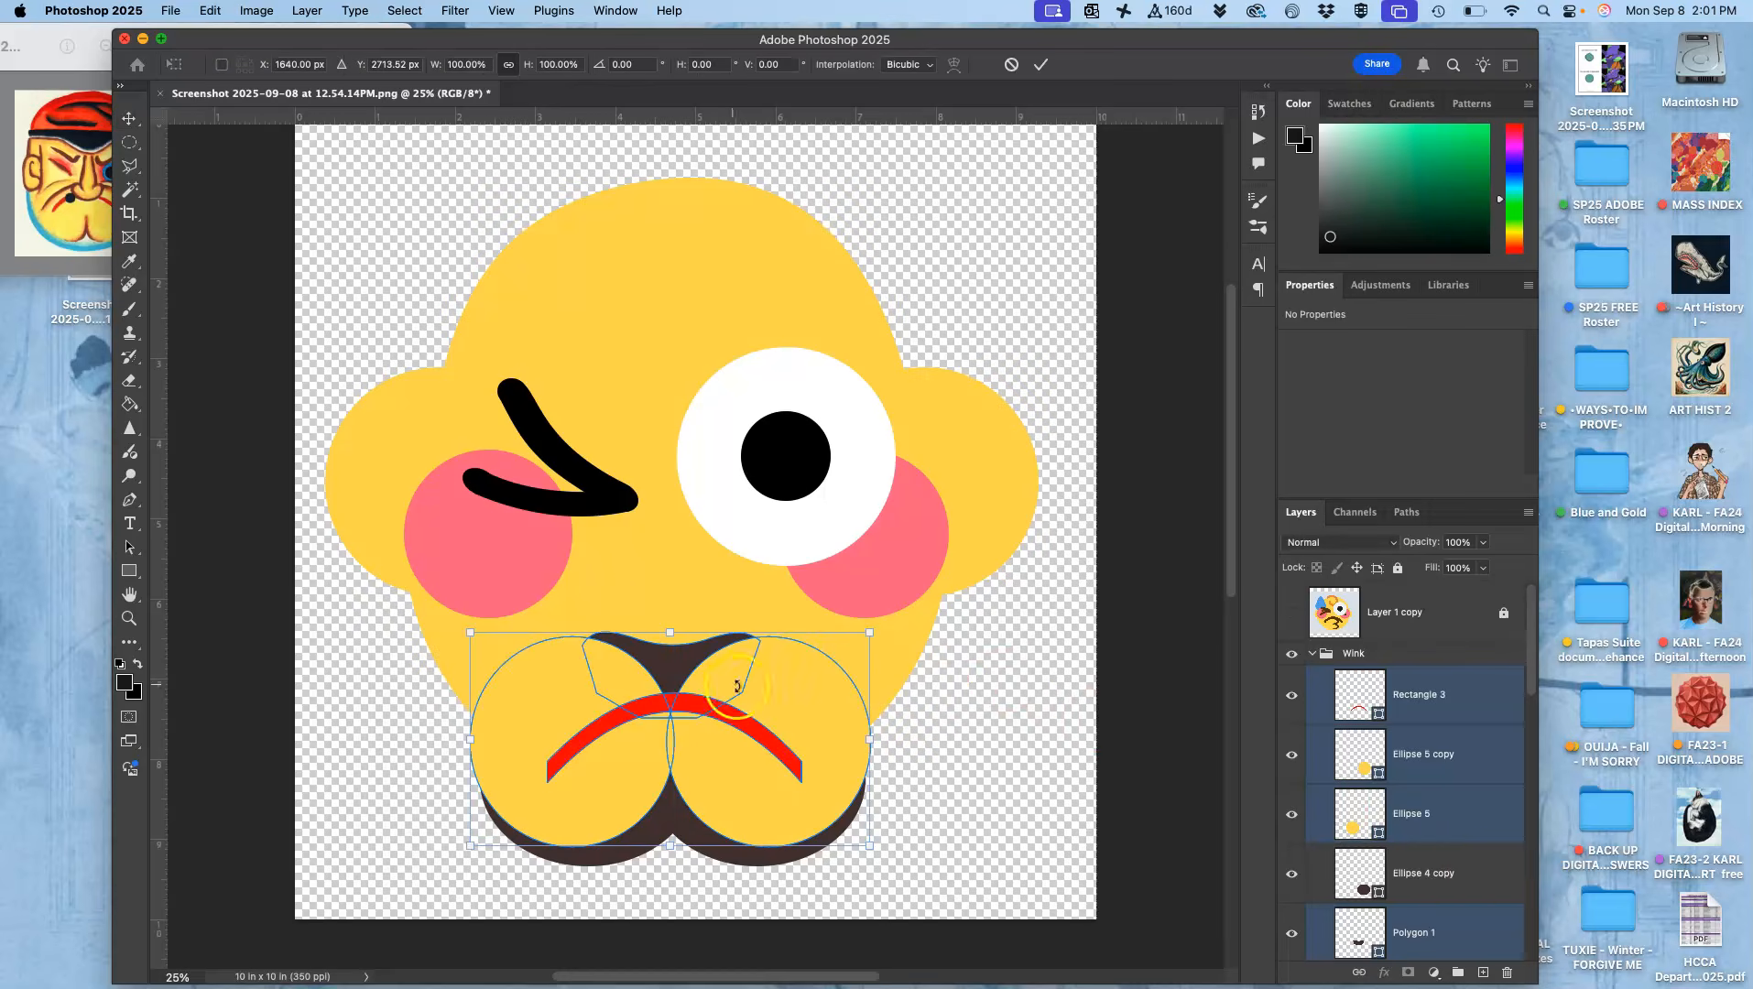
pyautogui.moveTo(667, 633)
pyautogui.mouseDown()
pyautogui.moveTo(666, 587)
pyautogui.moveTo(665, 607)
pyautogui.mouseUp()
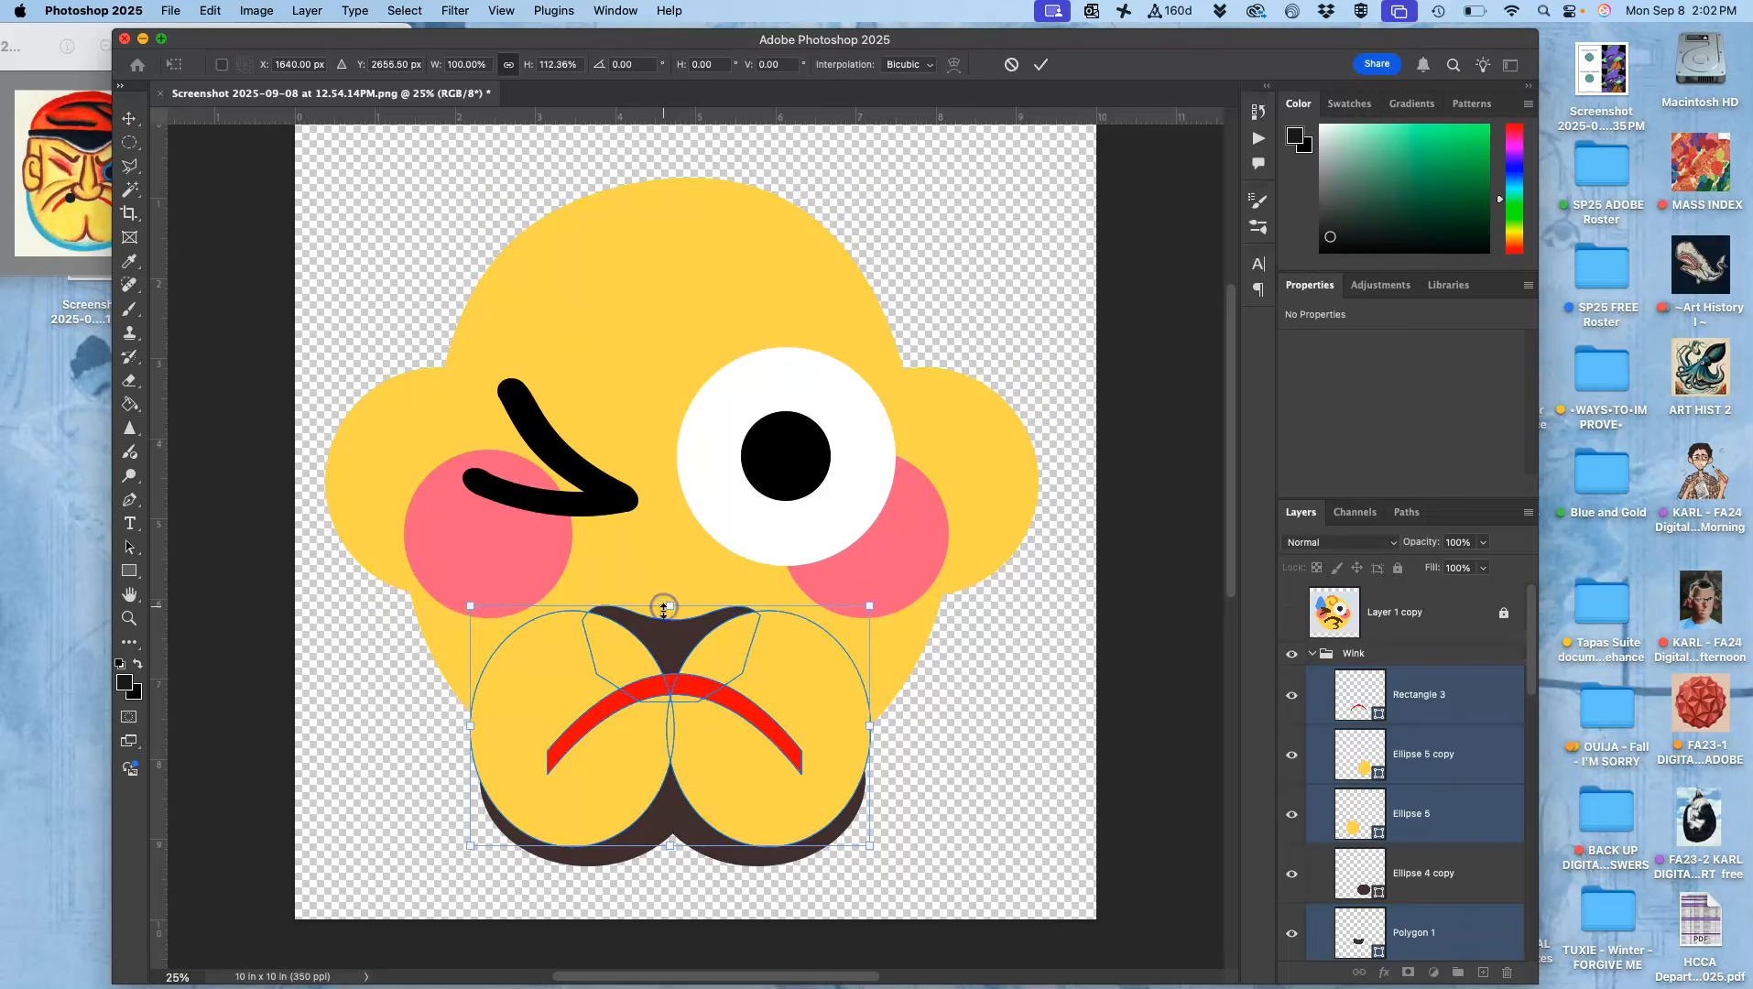
pyautogui.rightClick(706, 767)
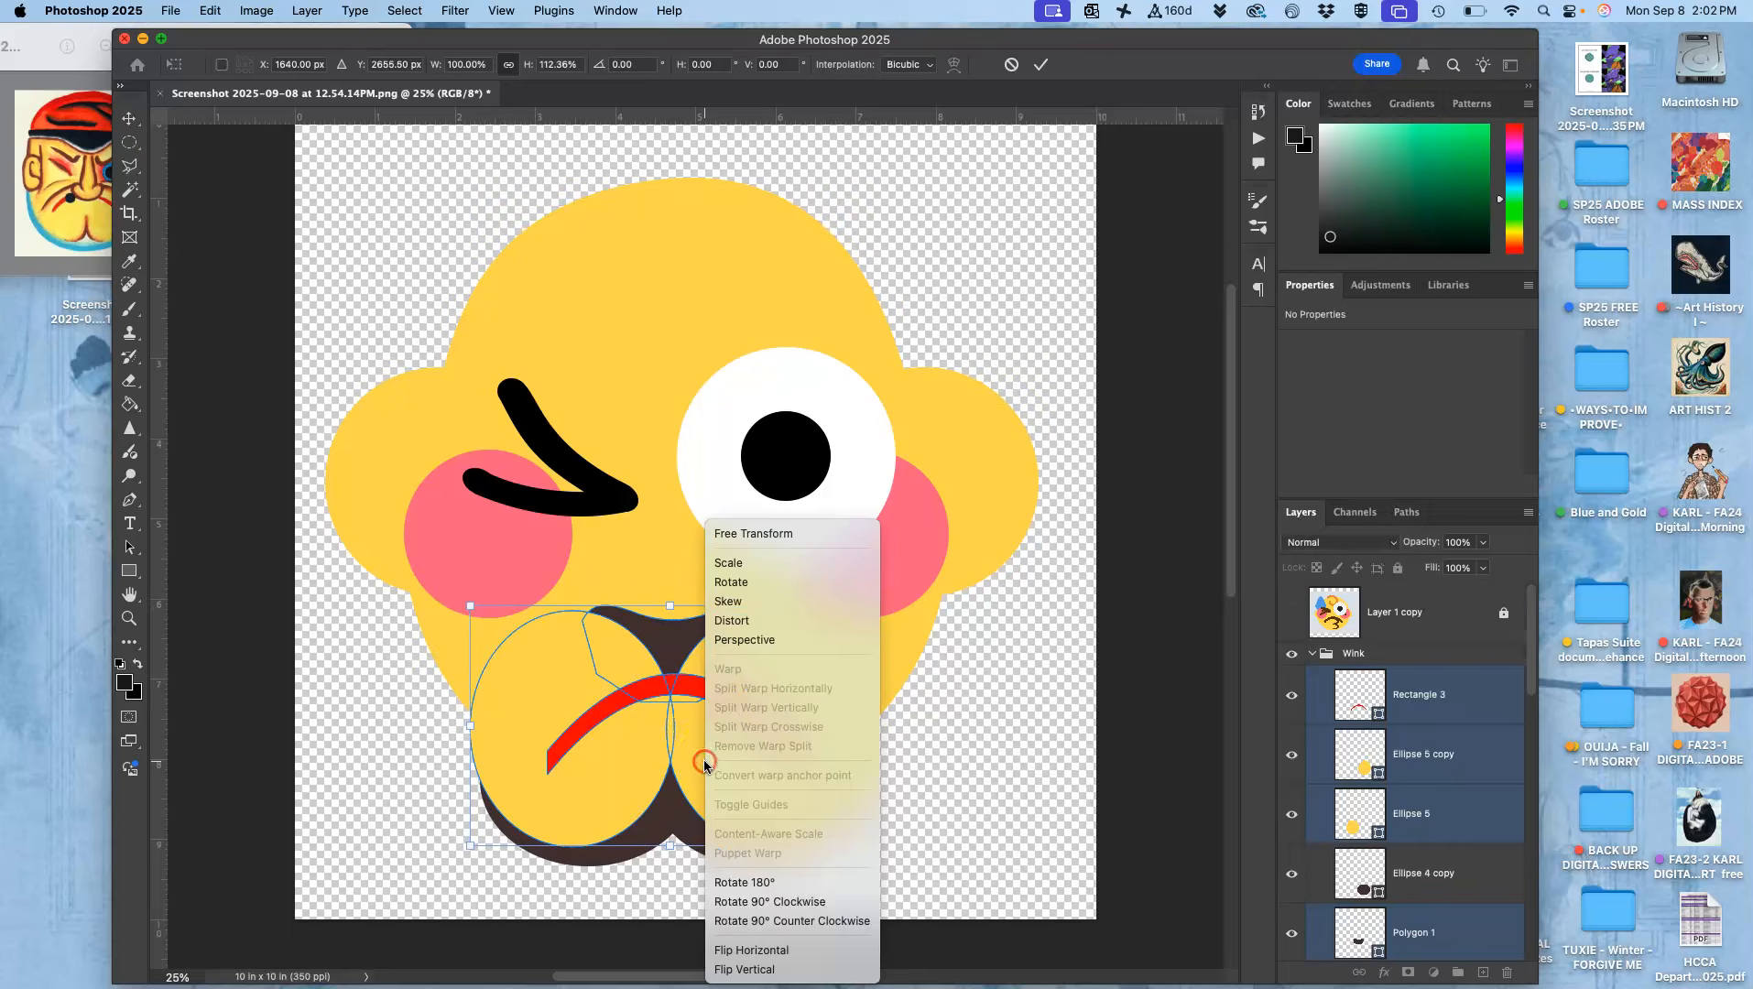
pyautogui.click(940, 702)
pyautogui.press('Return')
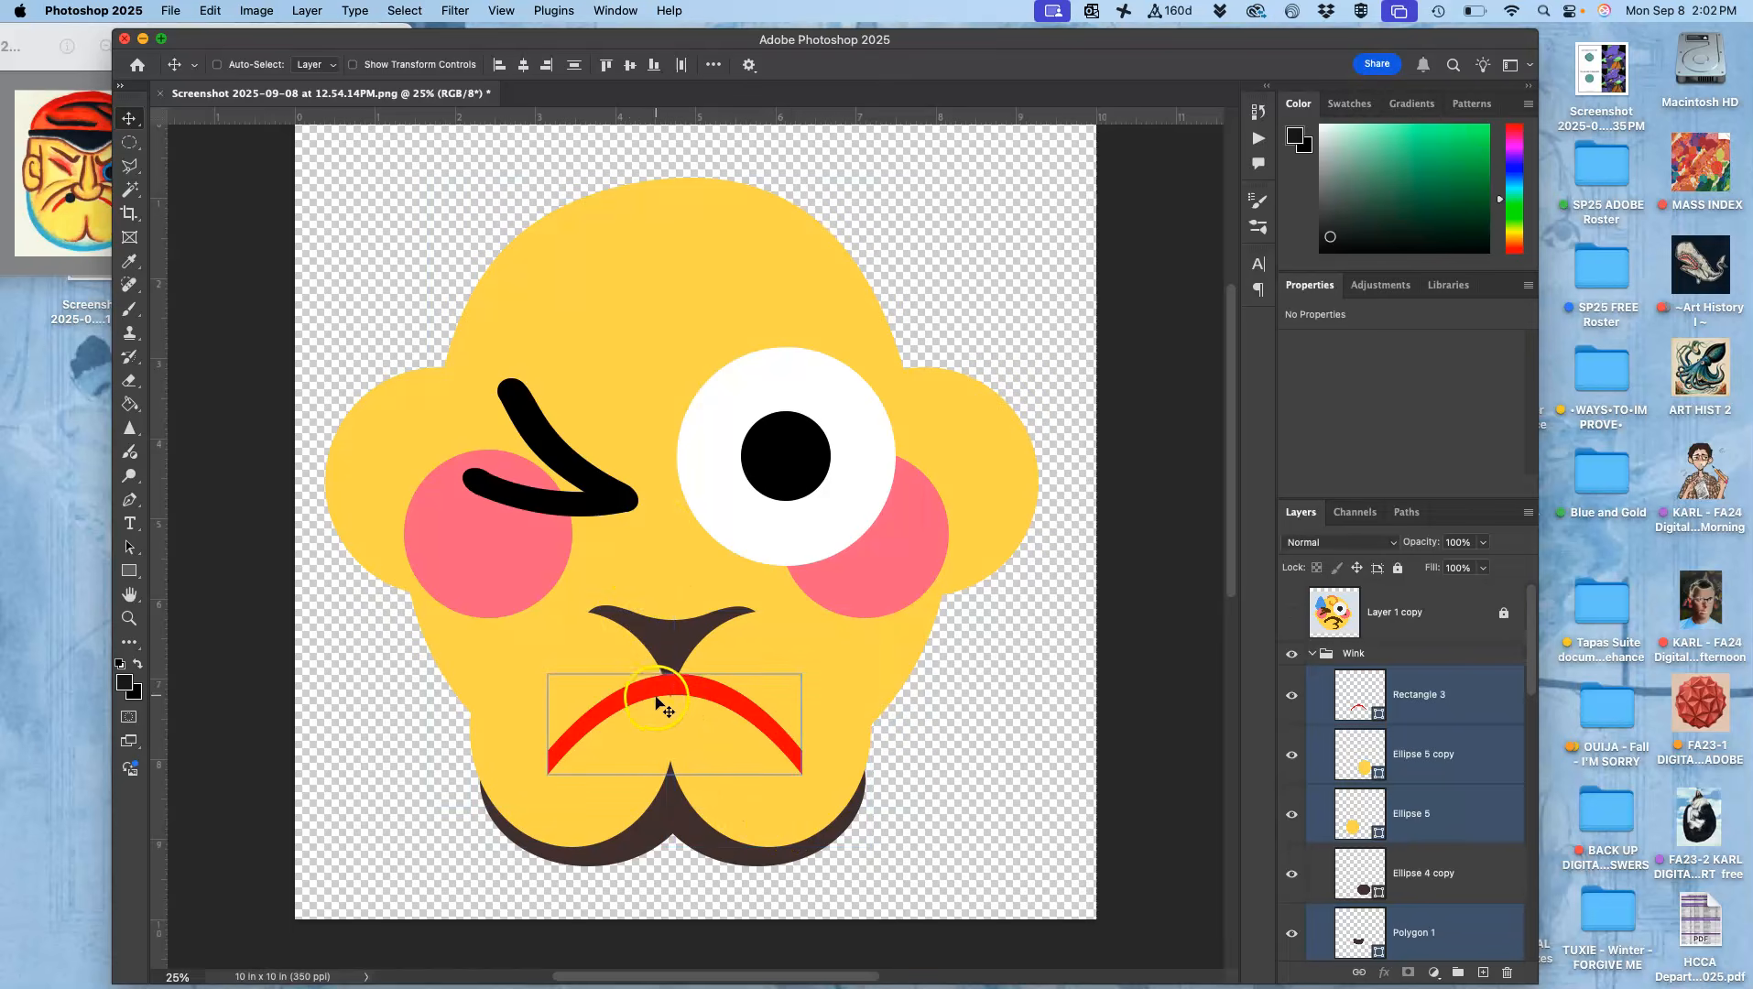
# - Nudge the selected mouth, jowl and brown shapes slightly down the face
pyautogui.press('Down')
pyautogui.press('Down')
pyautogui.press('Down')
pyautogui.press('Down')
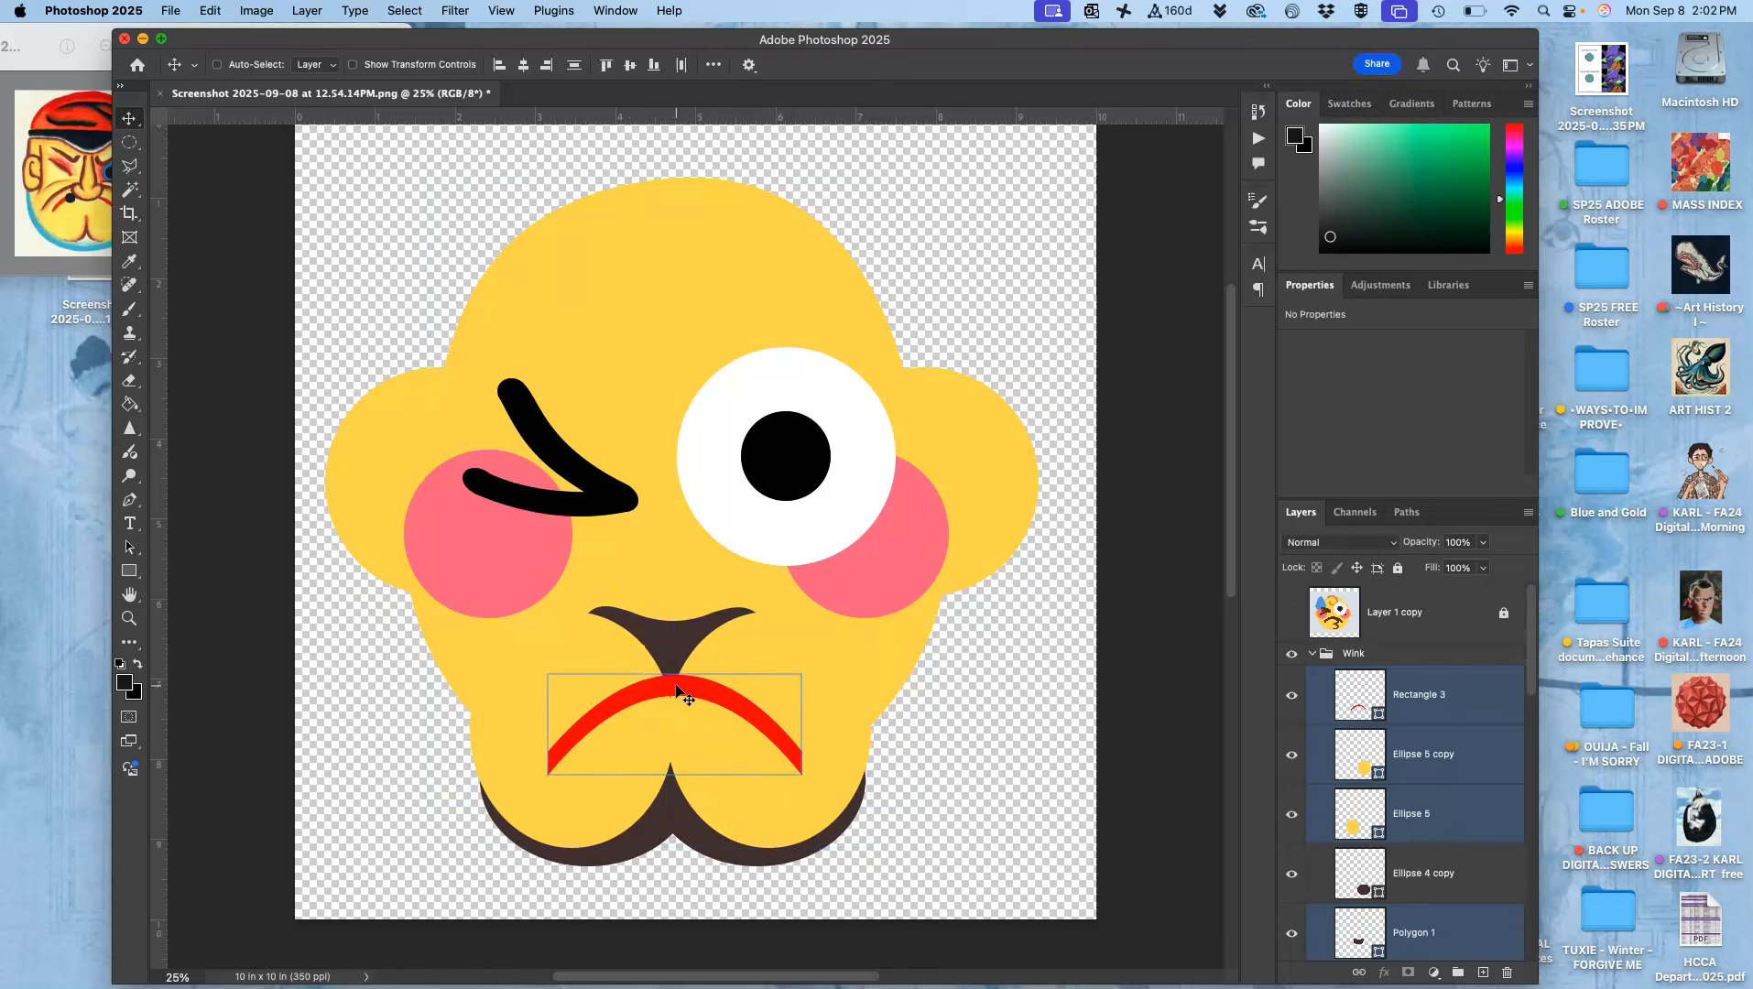
pyautogui.press('Left')
pyautogui.press('Left')
pyautogui.press('Left')
pyautogui.press('Left')
pyautogui.press('Right')
pyautogui.press('Right')
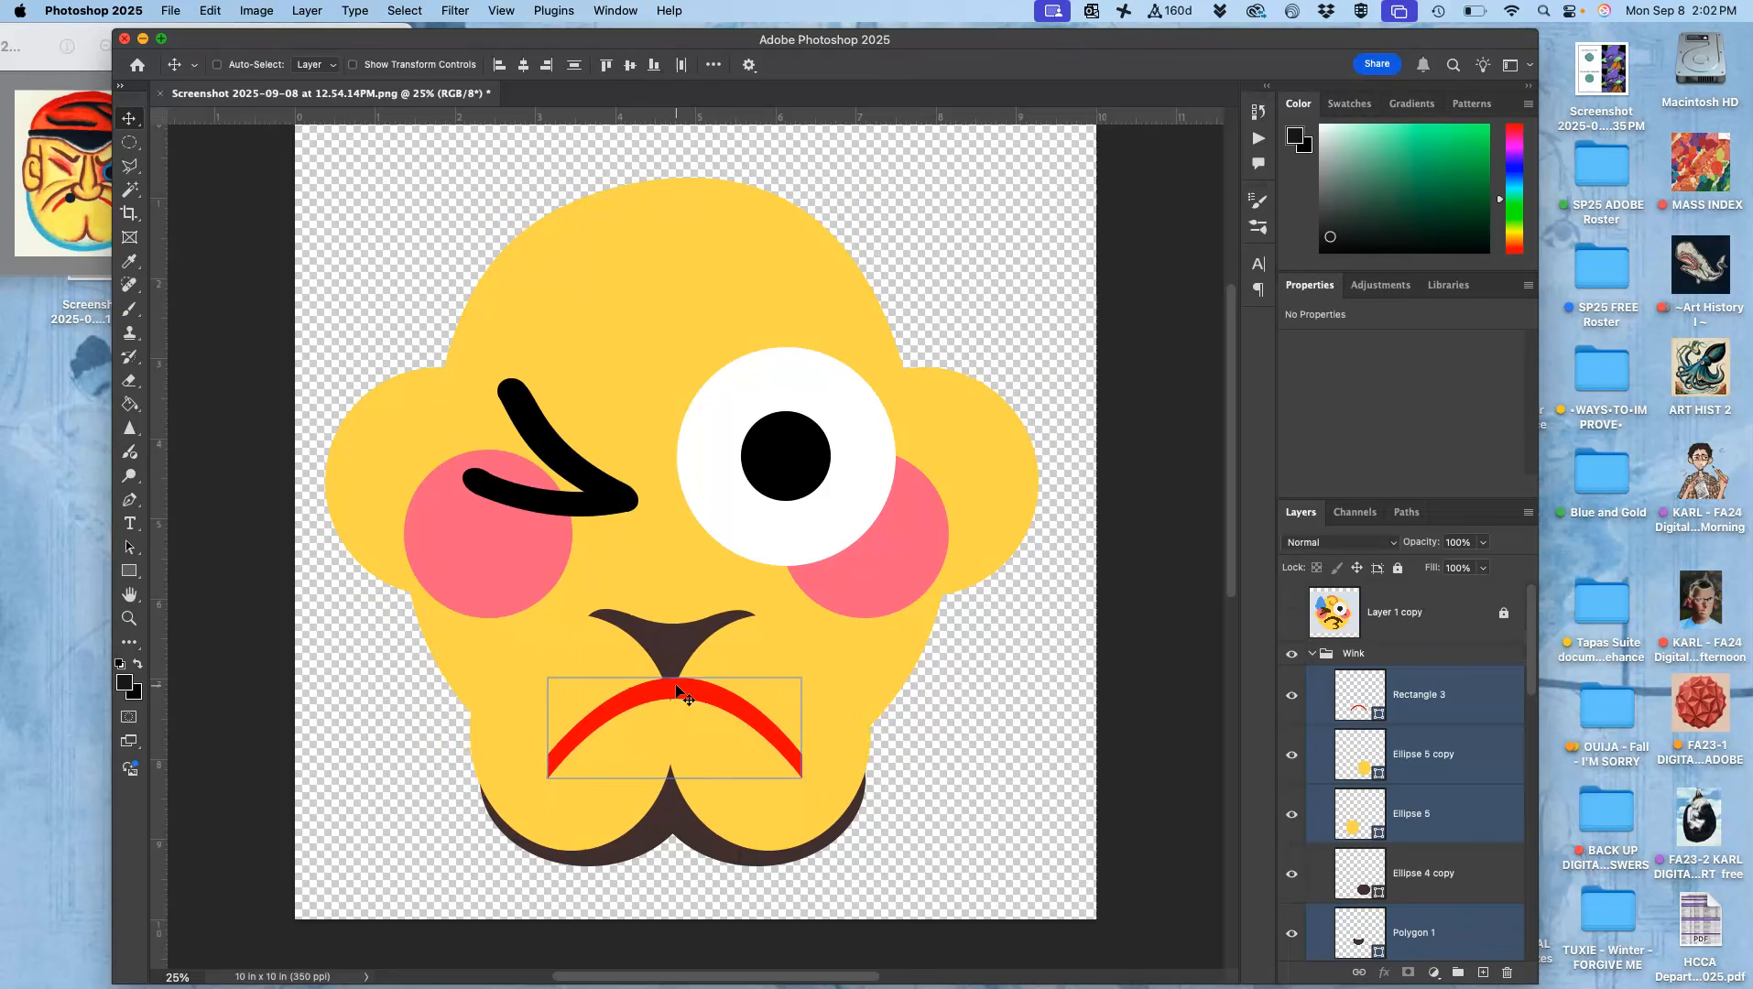
# - Nudge only the red frowning mouth slightly left and down so its crown sits beneath the brown shape's tip
pyautogui.keyDown('super'); pyautogui.click(760, 732); pyautogui.keyUp('super')
pyautogui.keyDown('super'); pyautogui.click(706, 696); pyautogui.keyUp('super')
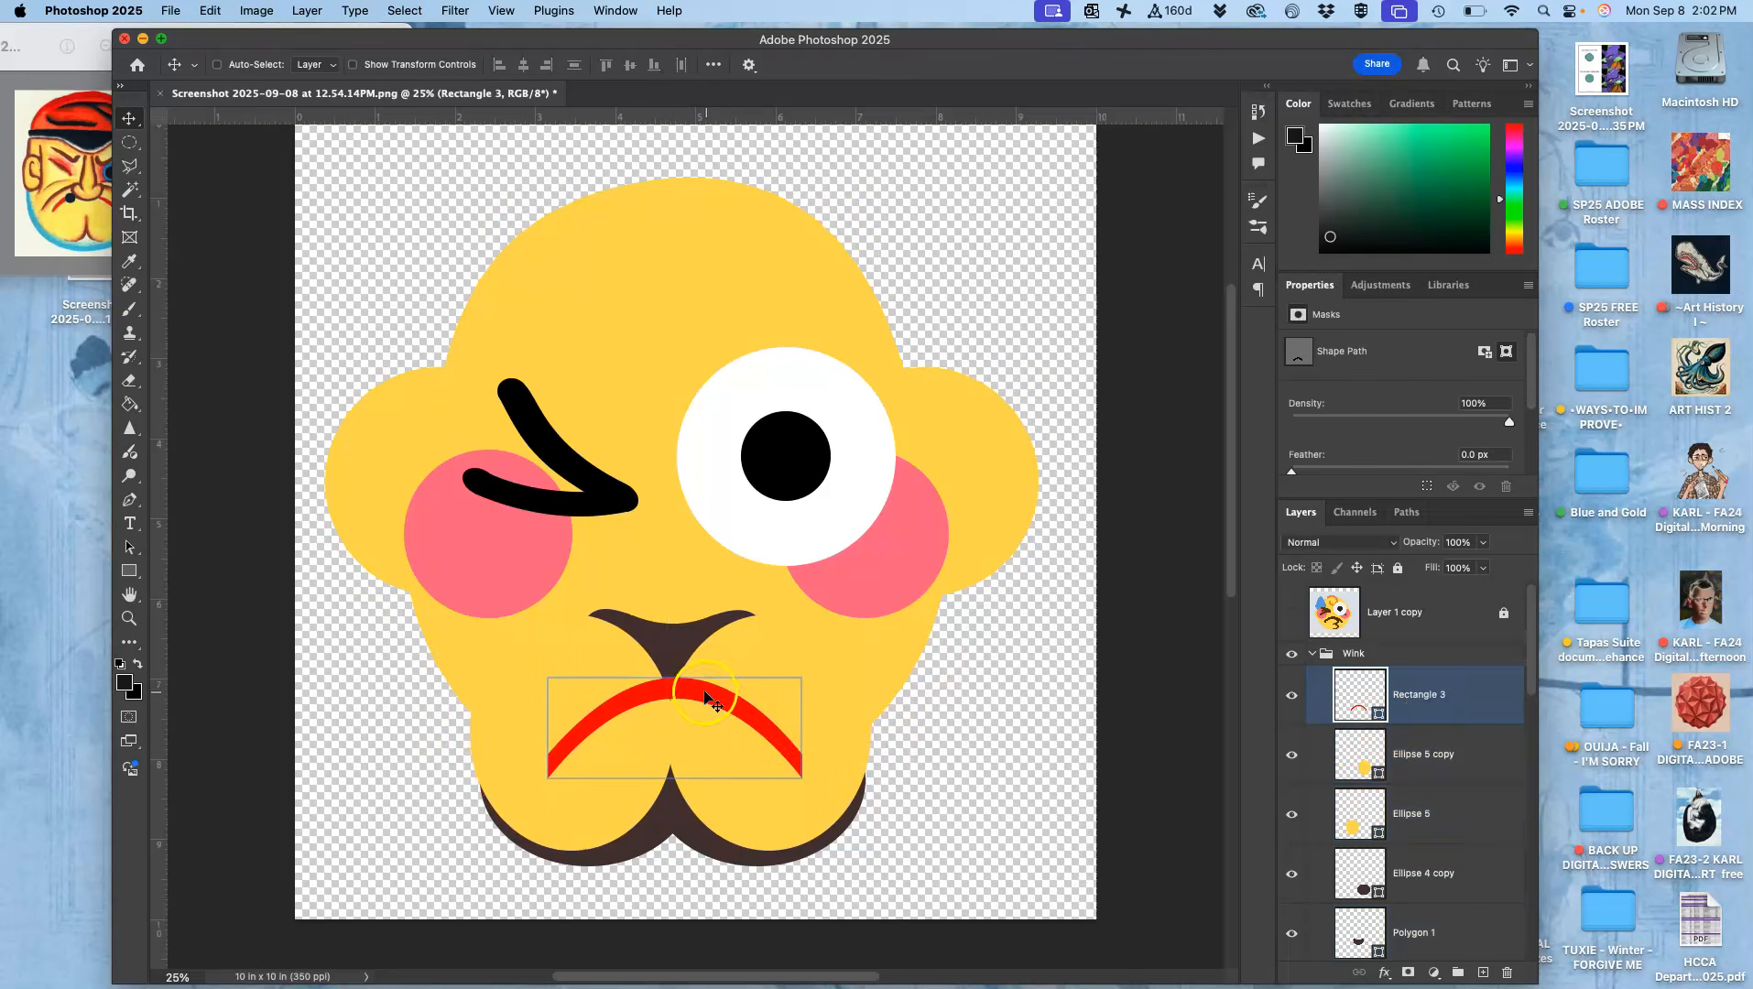
pyautogui.press('Left')
pyautogui.press('Left')
pyautogui.press('Left')
pyautogui.press('Left')
pyautogui.press('Left')
pyautogui.press('Left')
pyautogui.press('Left')
pyautogui.press('Left')
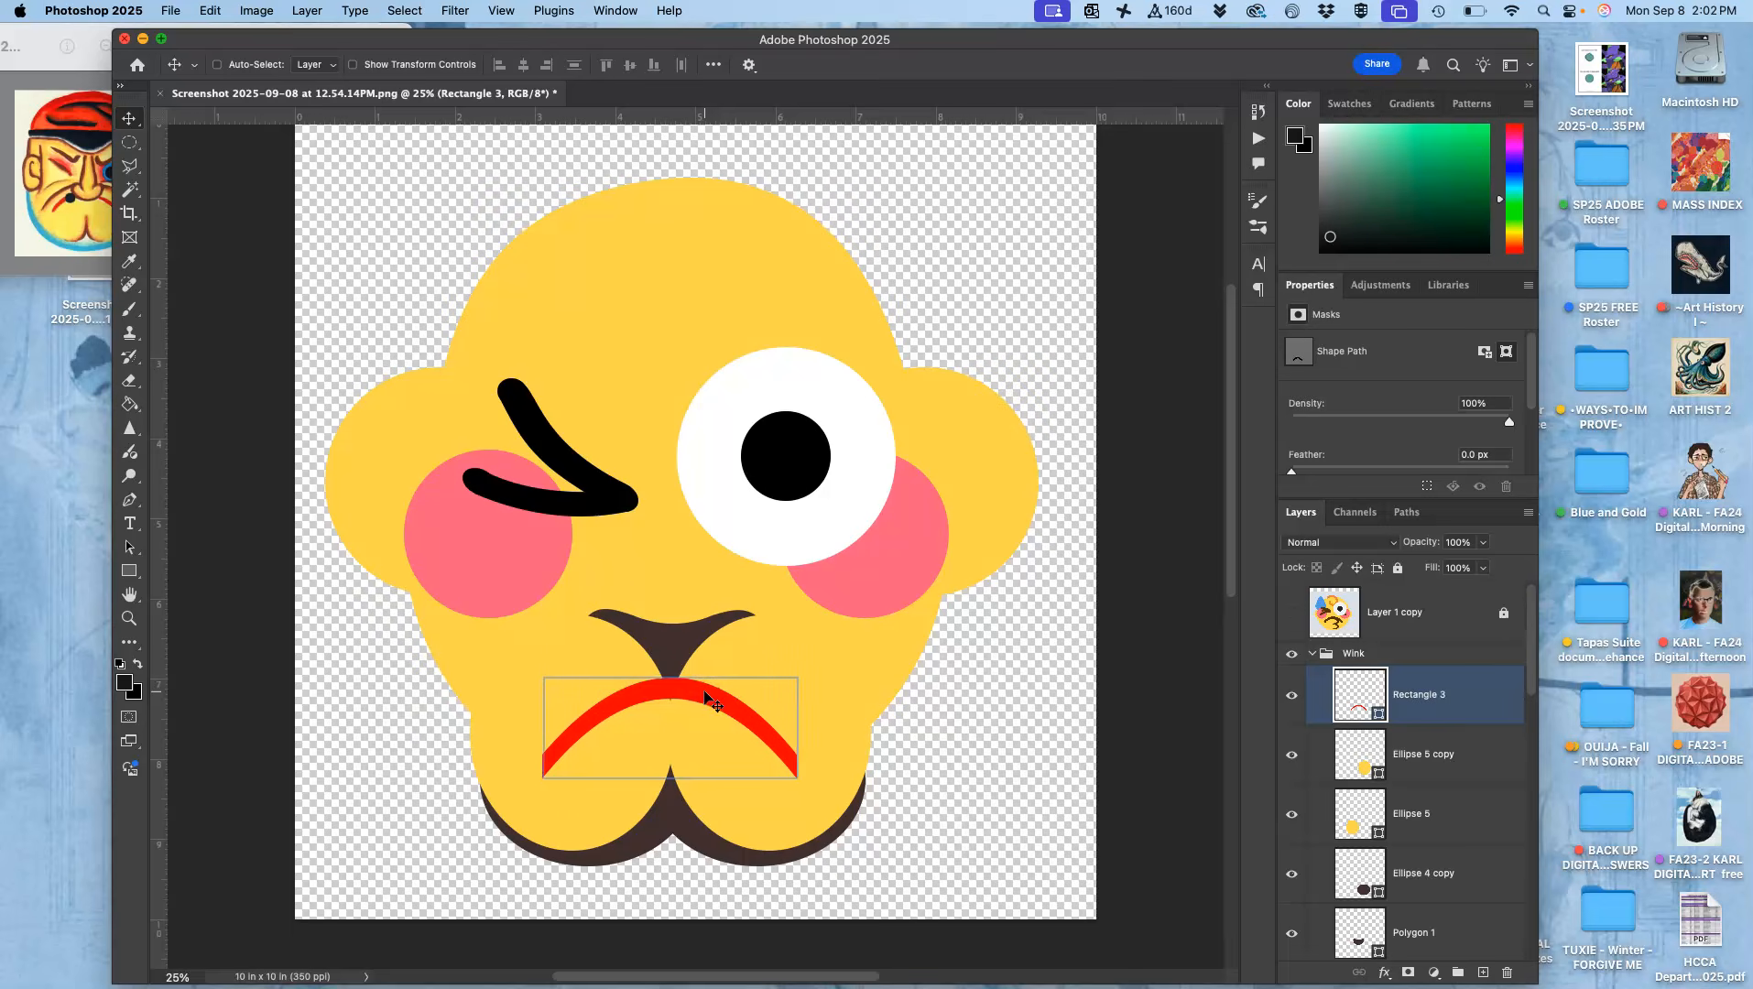
pyautogui.press('Down')
pyautogui.press('Down')
pyautogui.press('Down')
pyautogui.press('Down')
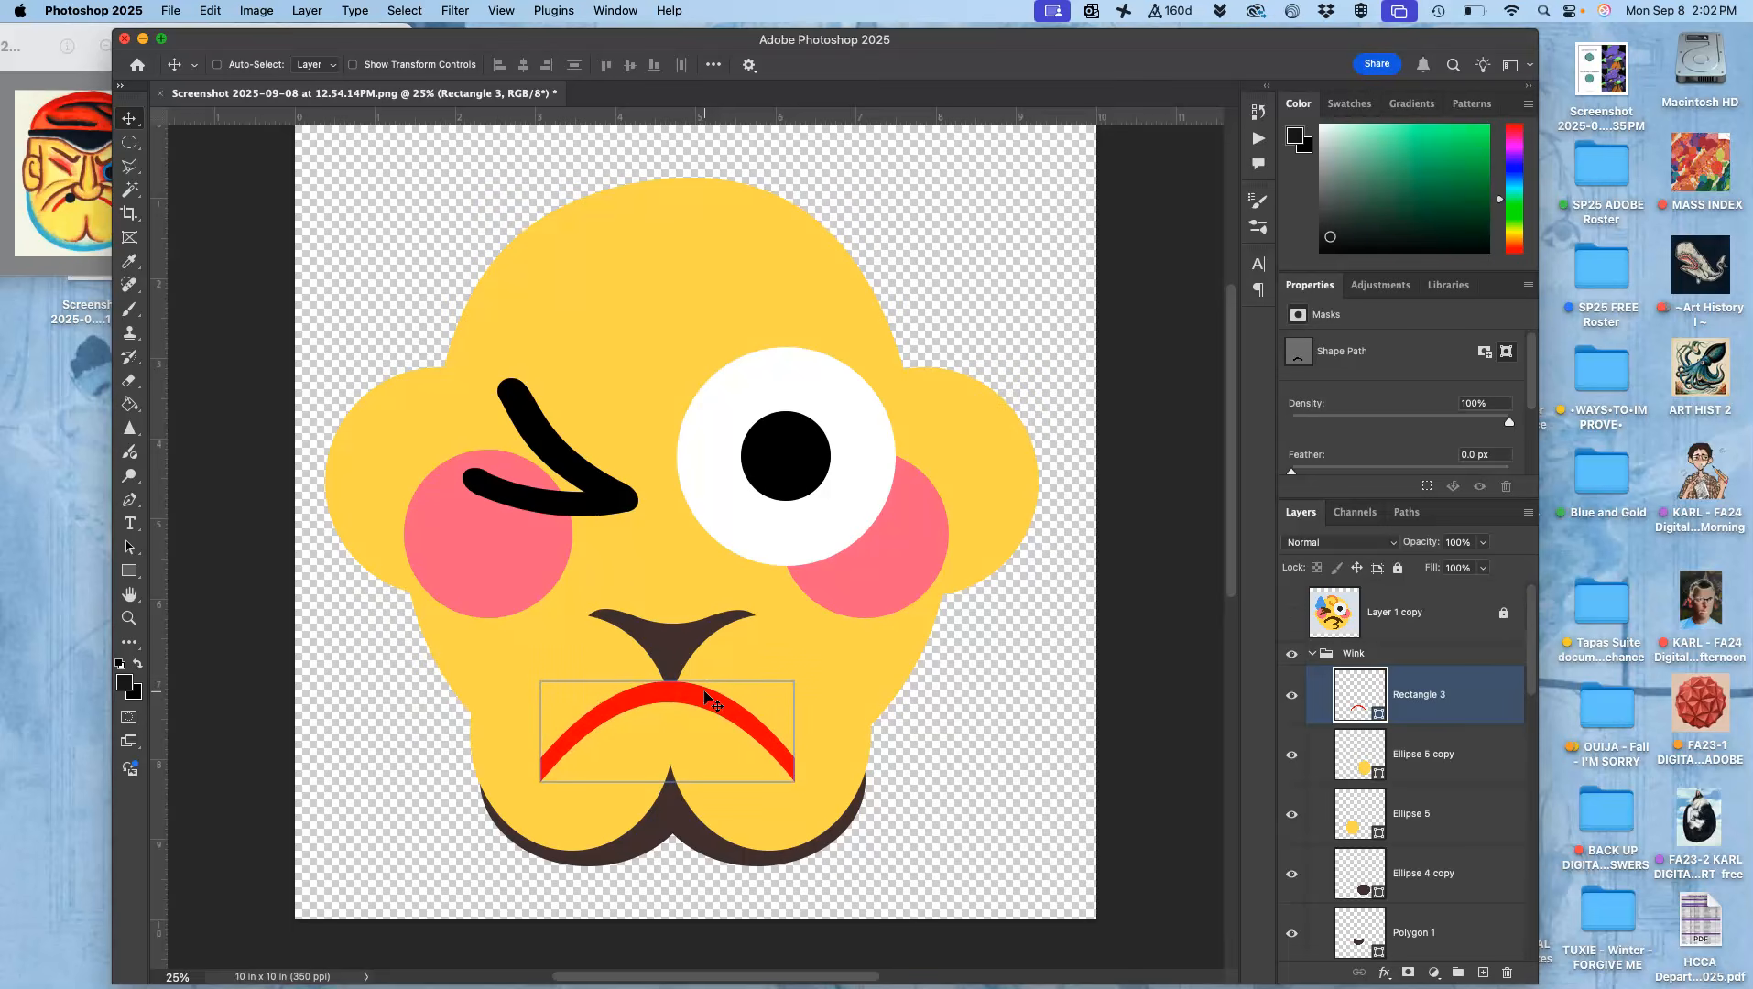
# - Move the program window aside to uncover the reference drawing of the face behind it
pyautogui.keyDown('super'); pyautogui.click(568, 156); pyautogui.keyUp('super')
pyautogui.keyDown('super'); pyautogui.click(624, 318); pyautogui.keyUp('super')
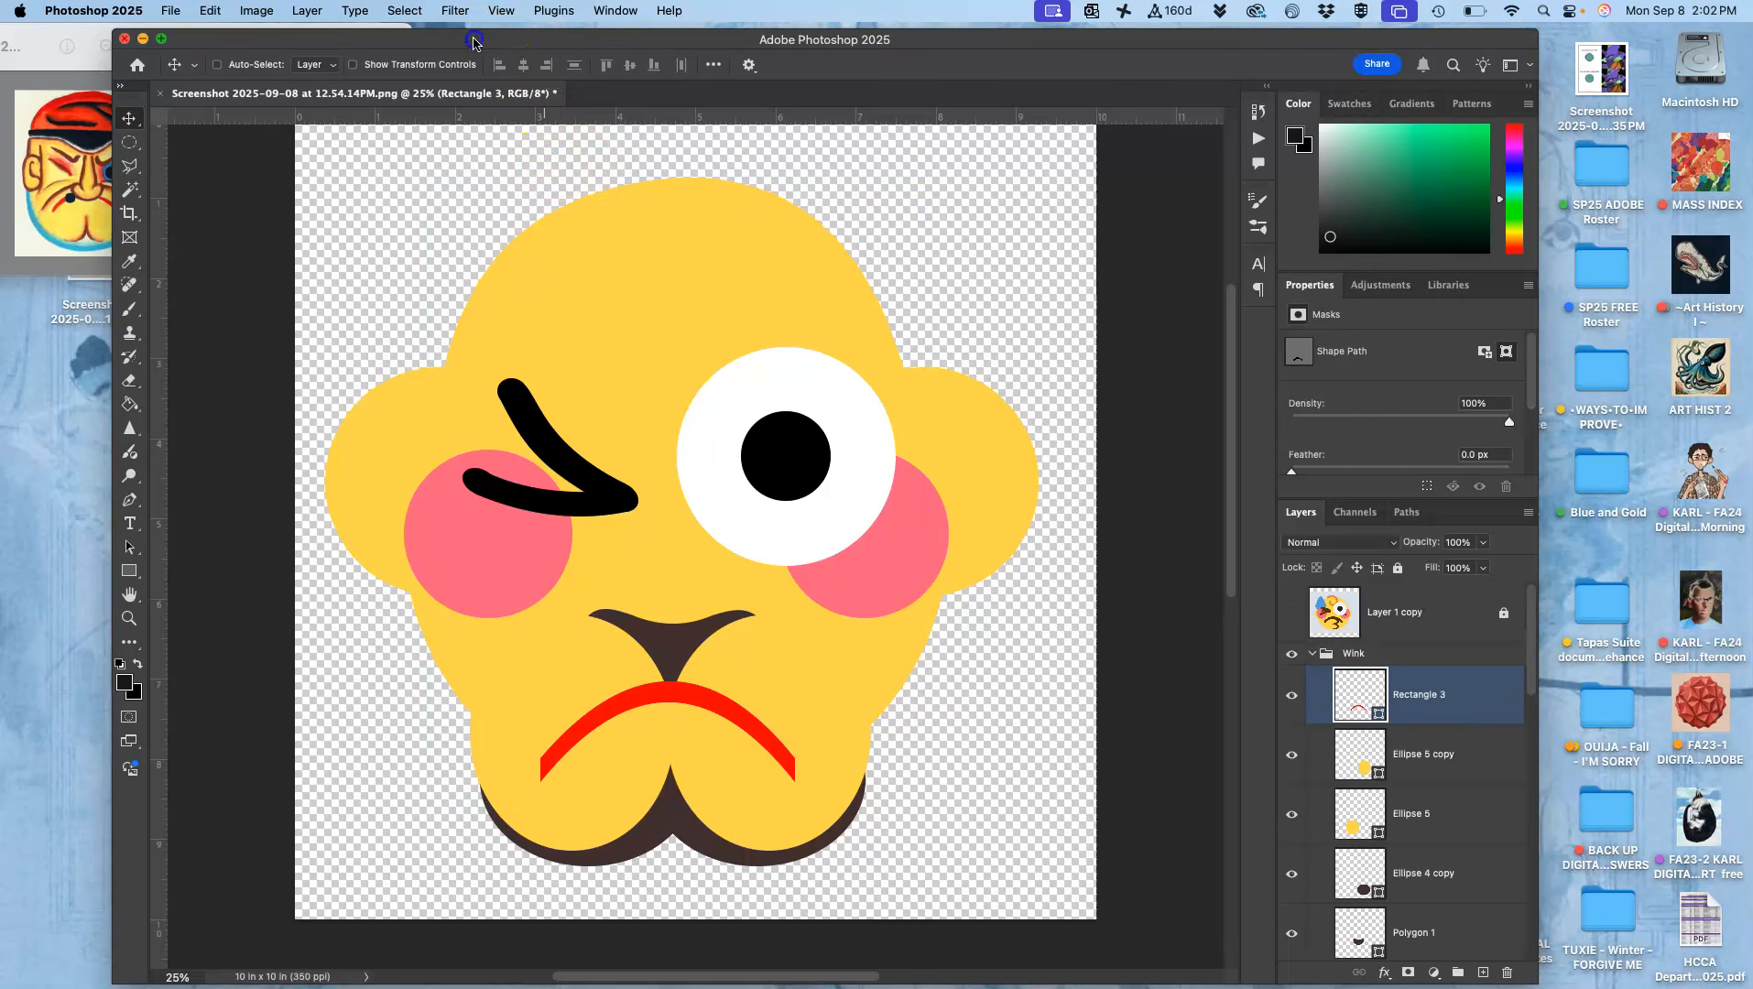
pyautogui.moveTo(473, 43); pyautogui.dragTo(556, 48)
# - Hide the Ellipse 1 layer, the yellow head circle at the base of the layer stack
pyautogui.keyDown('super'); pyautogui.click(622, 733); pyautogui.keyUp('super')
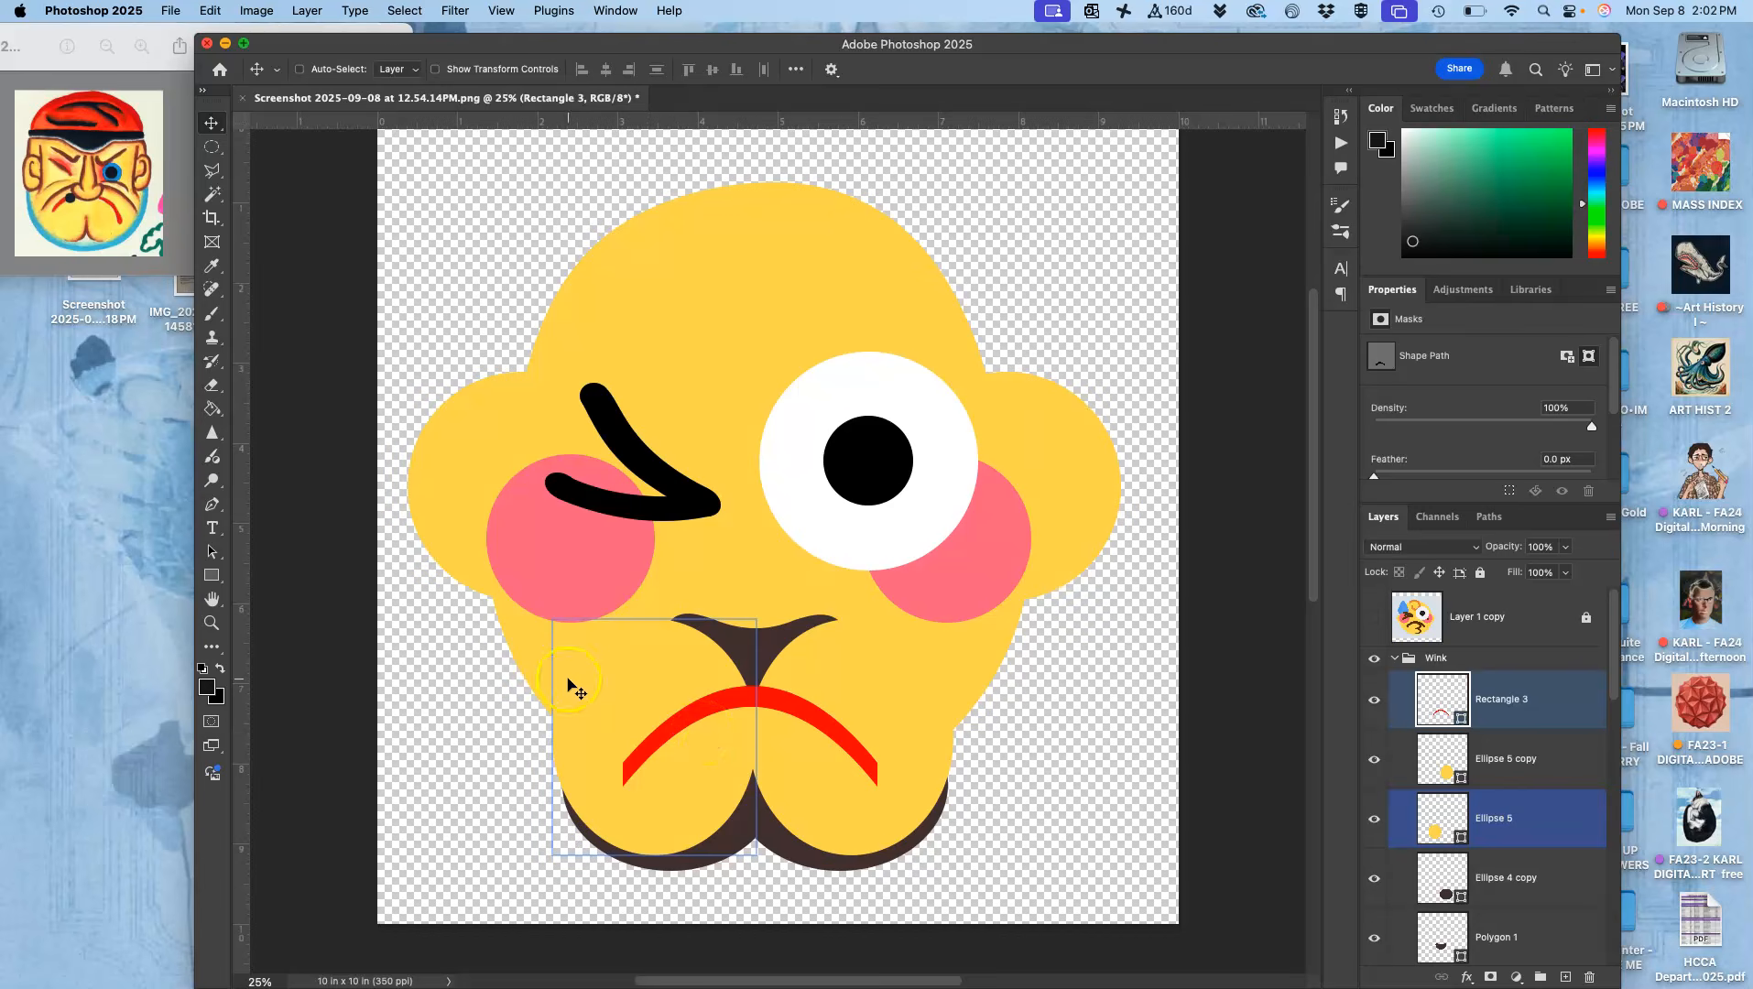
pyautogui.scroll(-10, 1476, 850)
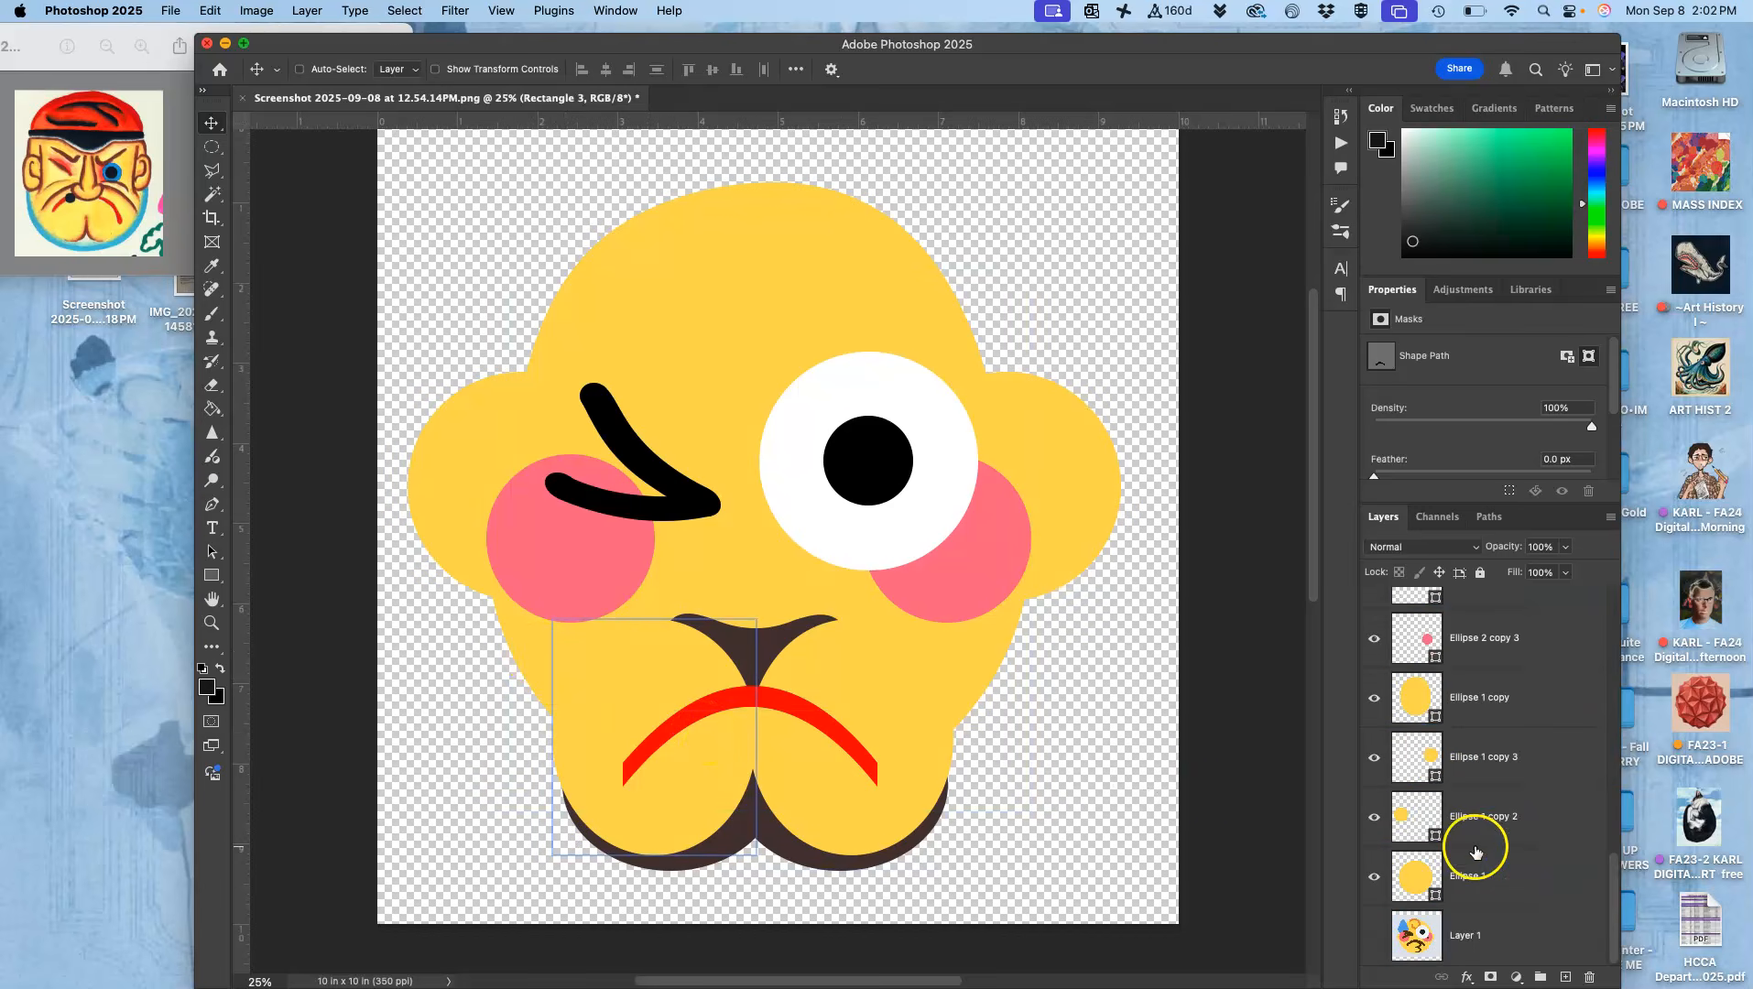
pyautogui.click(1373, 878)
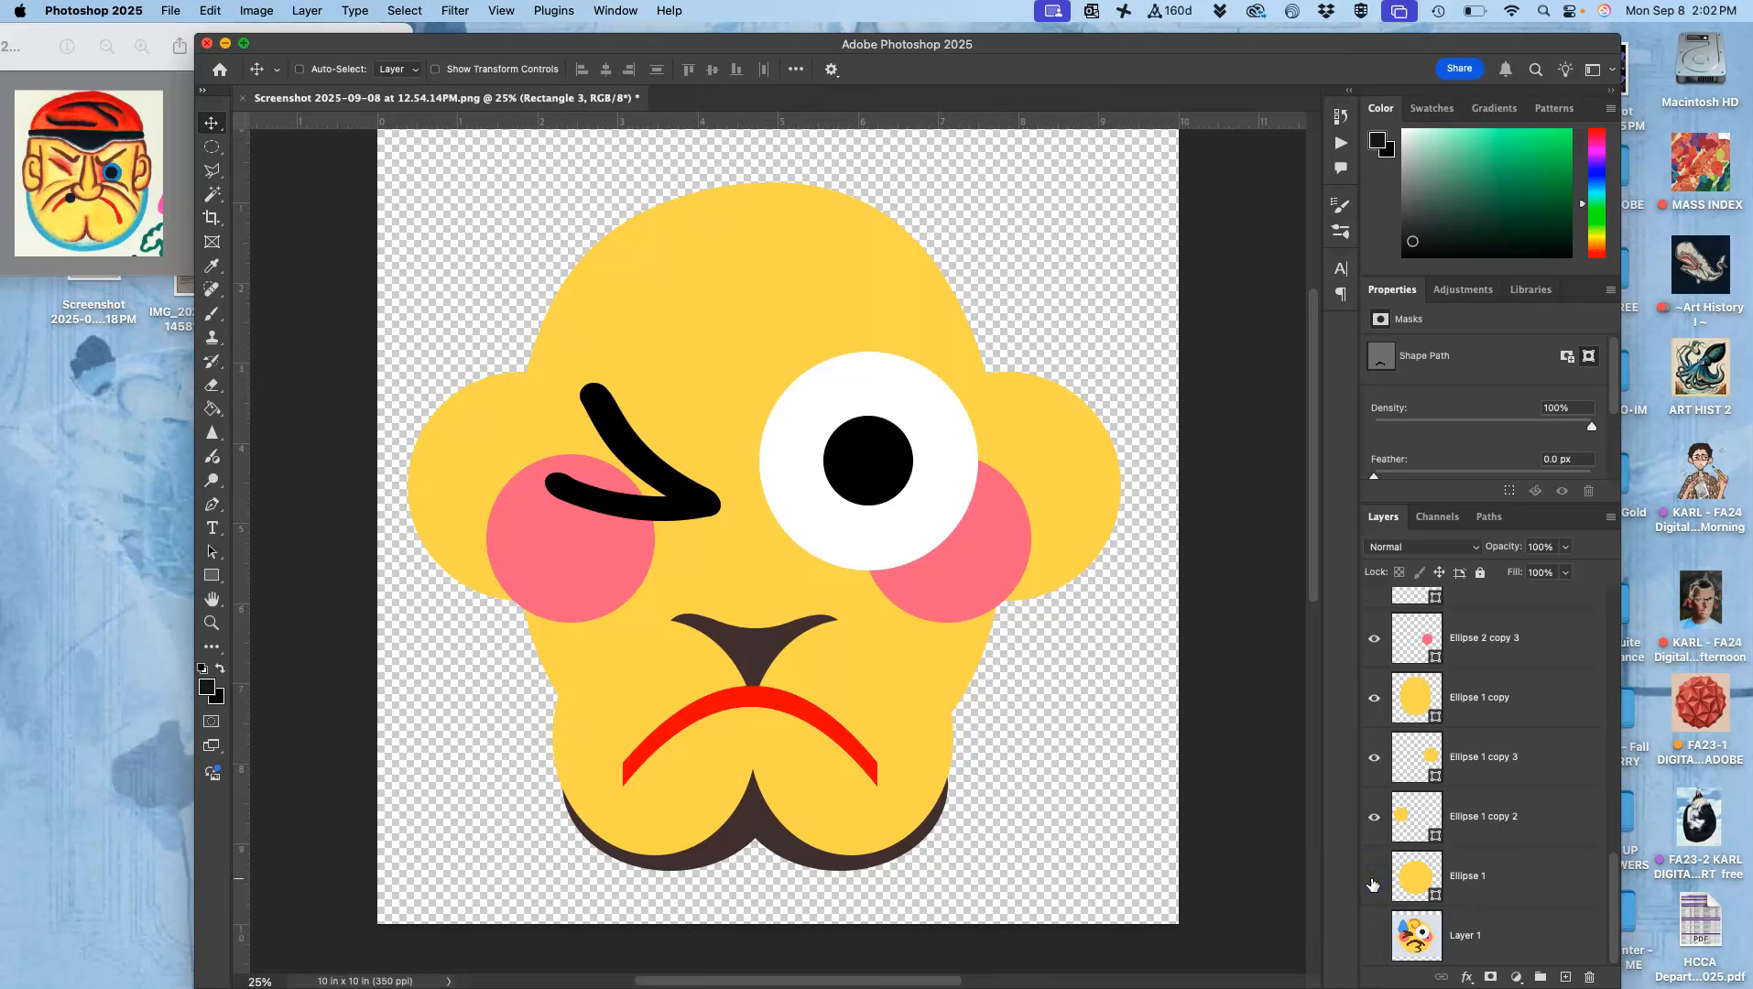
pyautogui.keyDown('super'); pyautogui.click(861, 624); pyautogui.keyUp('super')
pyautogui.keyDown('super'); pyautogui.click(625, 483); pyautogui.keyUp('super')
pyautogui.keyDown('super'); pyautogui.click(458, 435); pyautogui.keyUp('super')
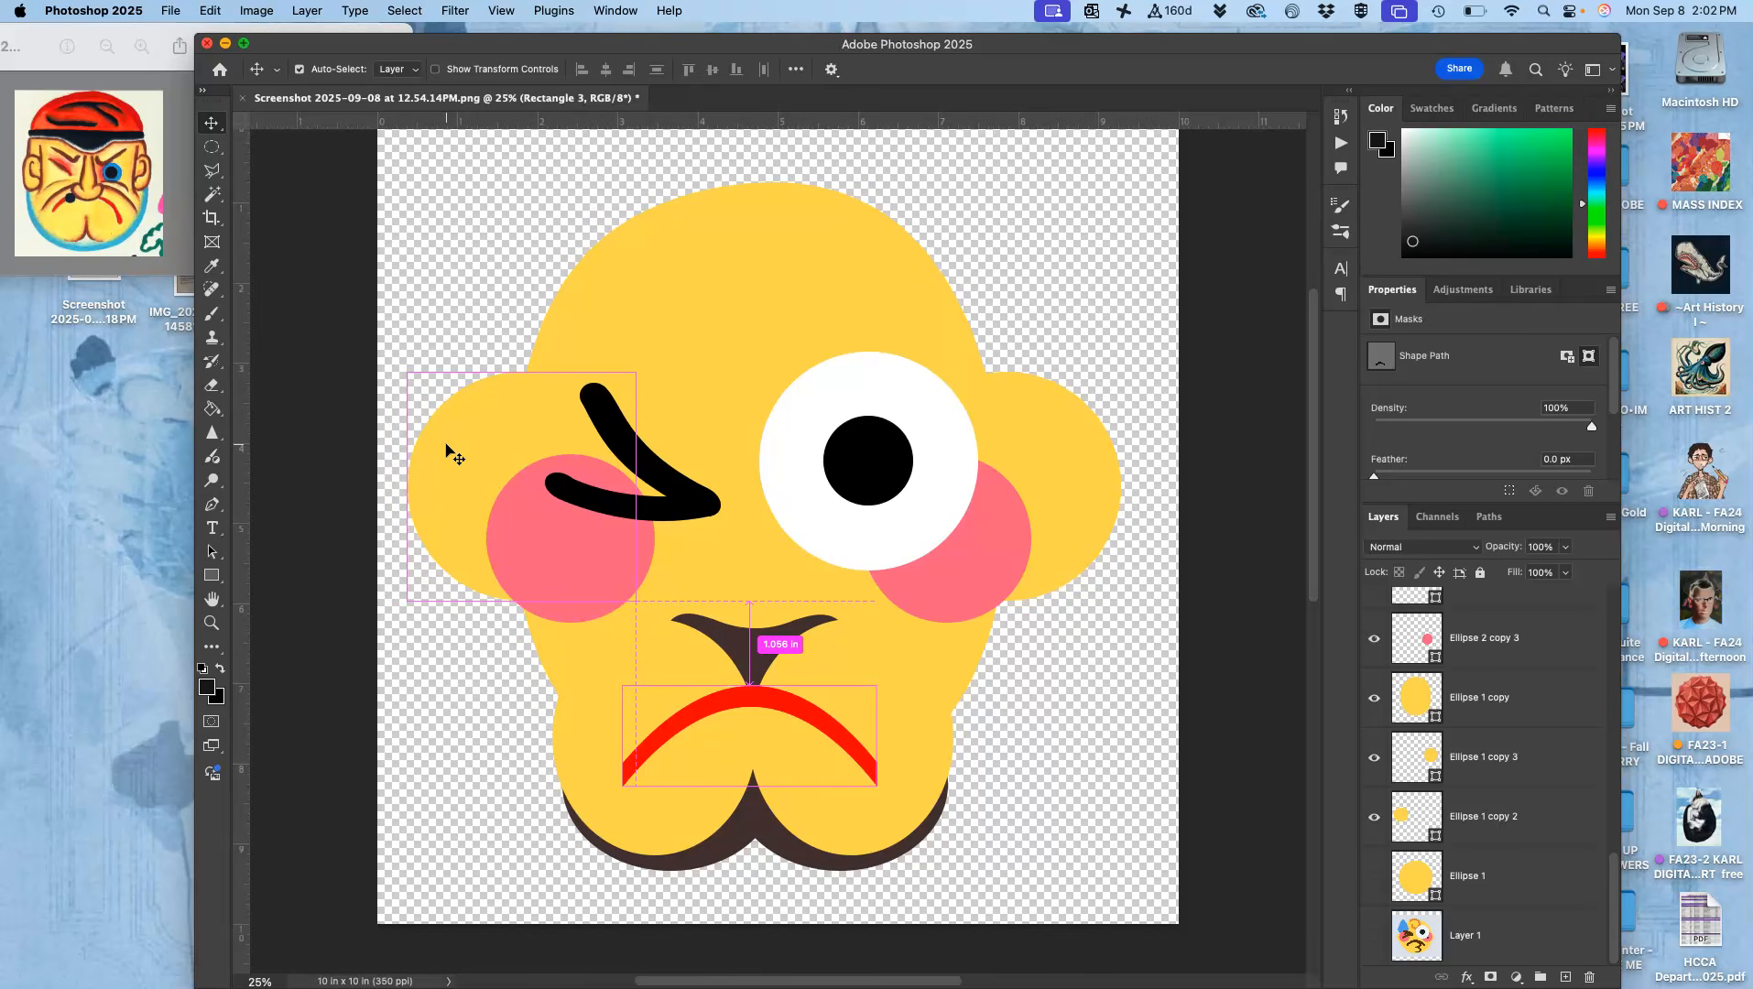
pyautogui.press('super+t')
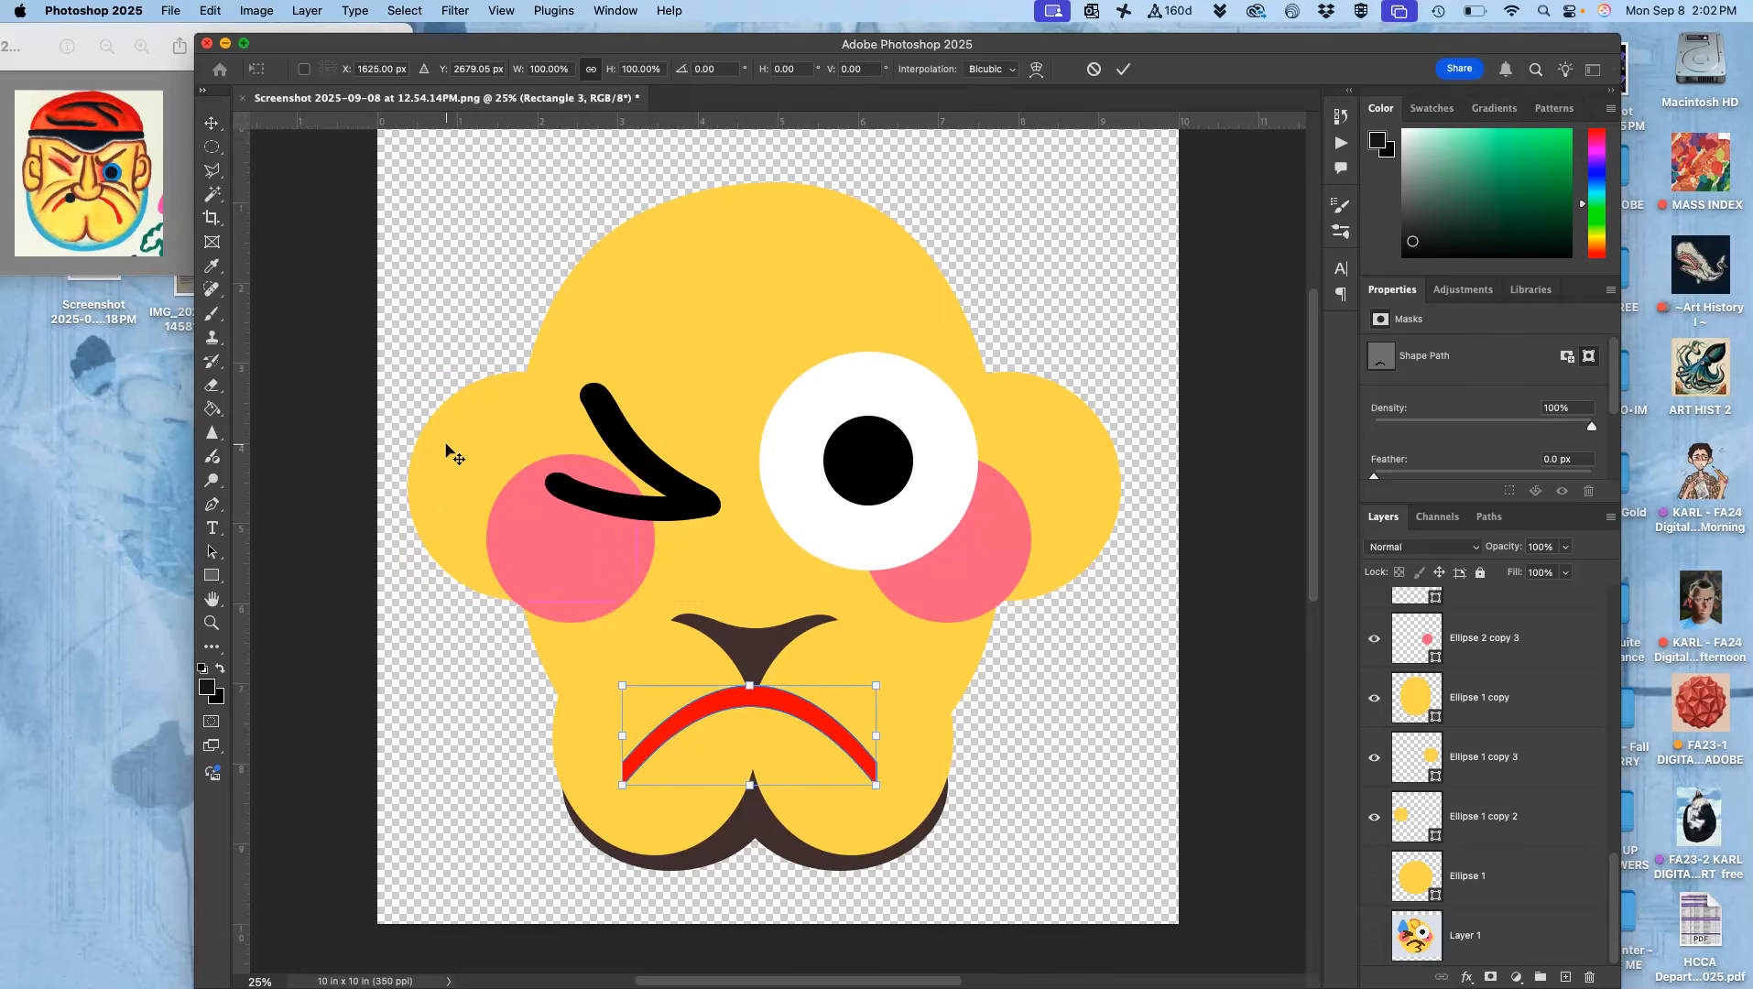
pyautogui.click(1460, 768)
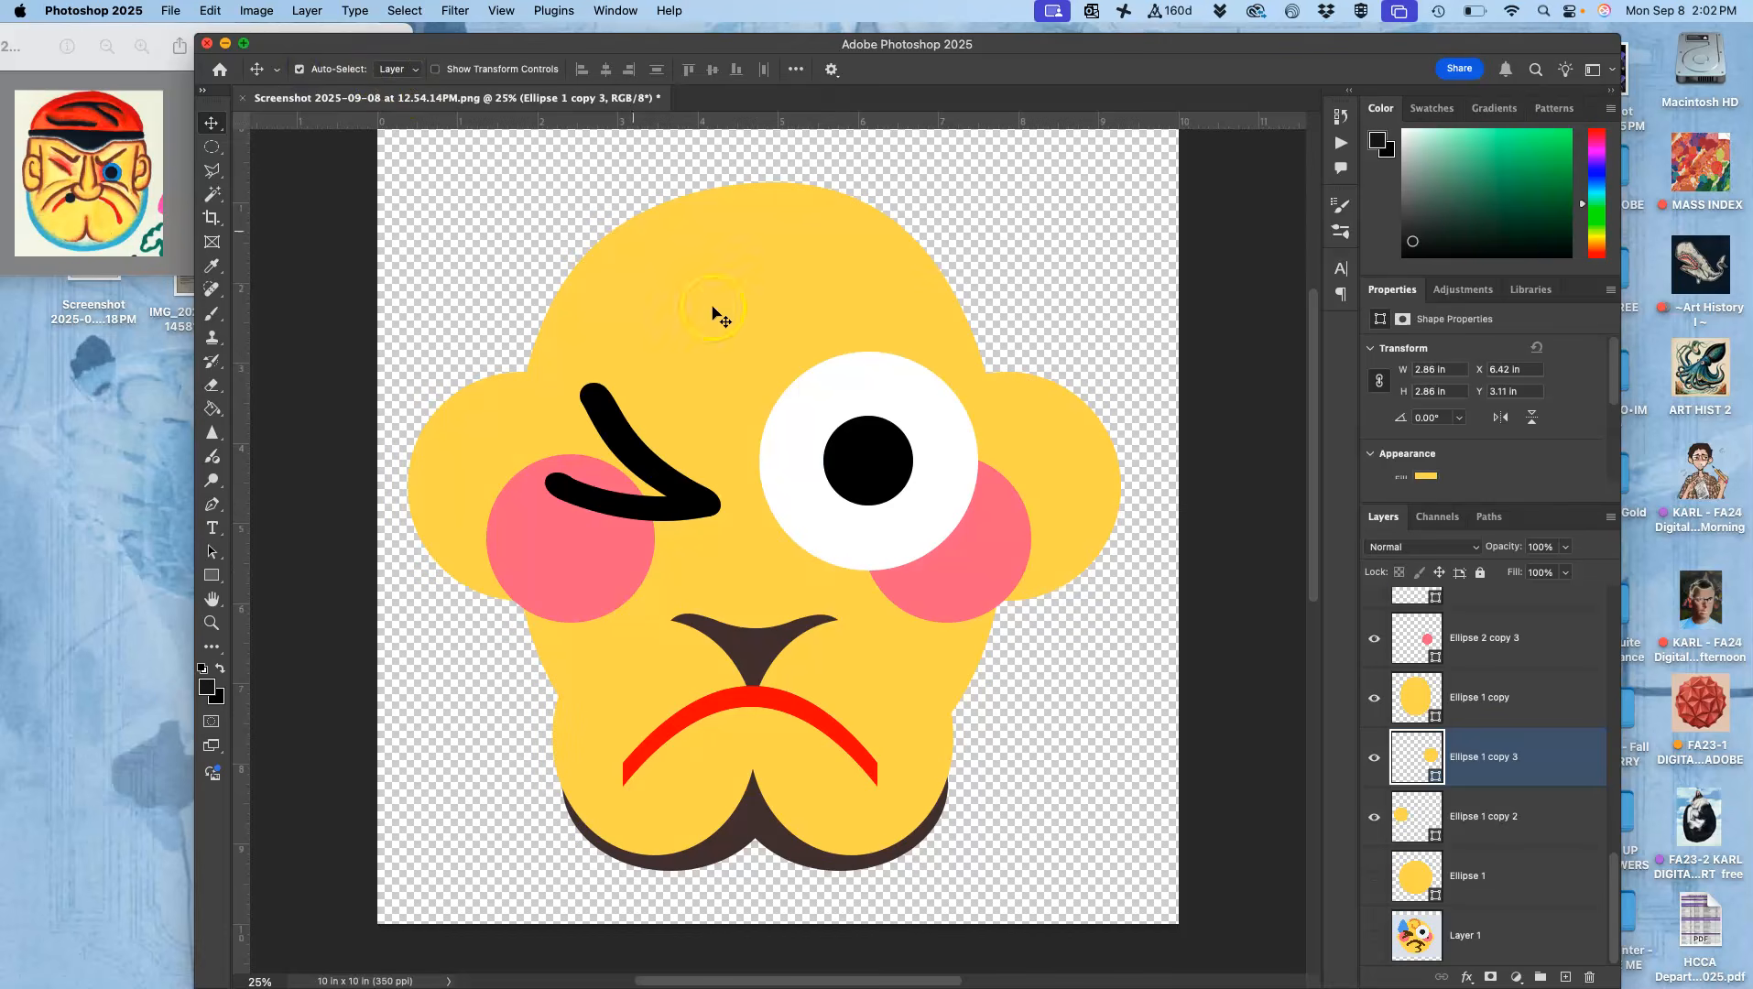
# - Narrow the left ear to about 87.09% width and warp its outer side outward at the upper and lower corners into a squarer shape
pyautogui.click(467, 463)
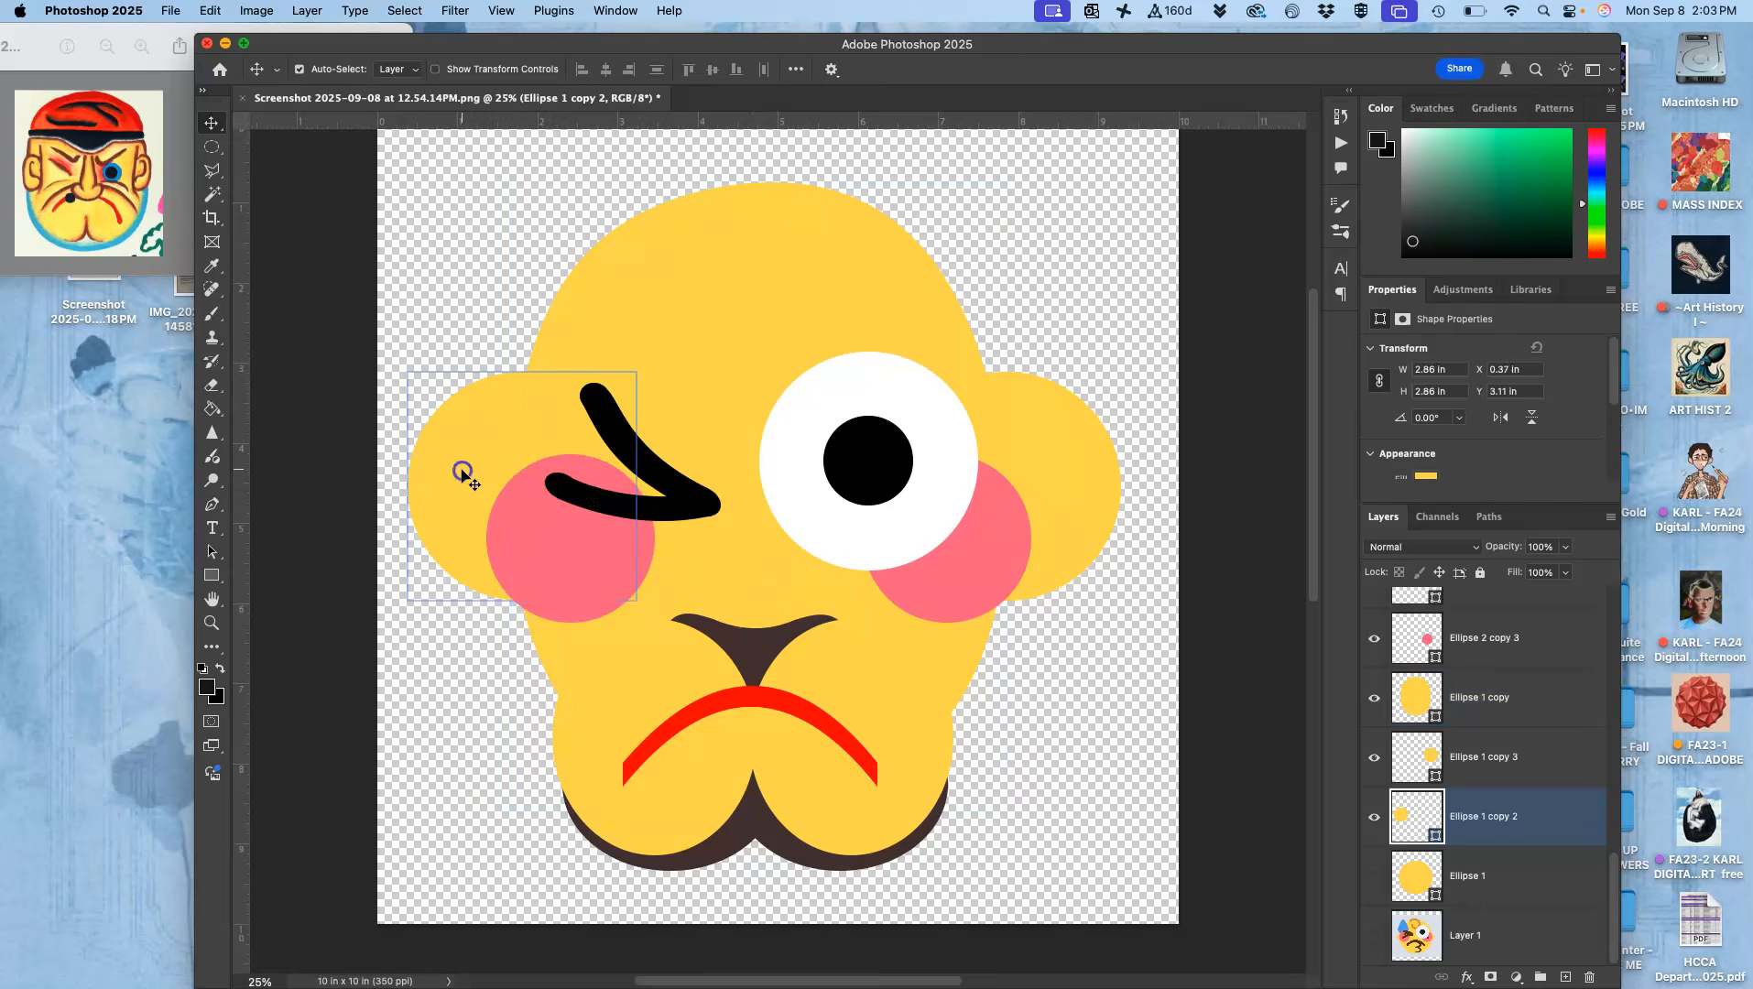
pyautogui.press('super+t')
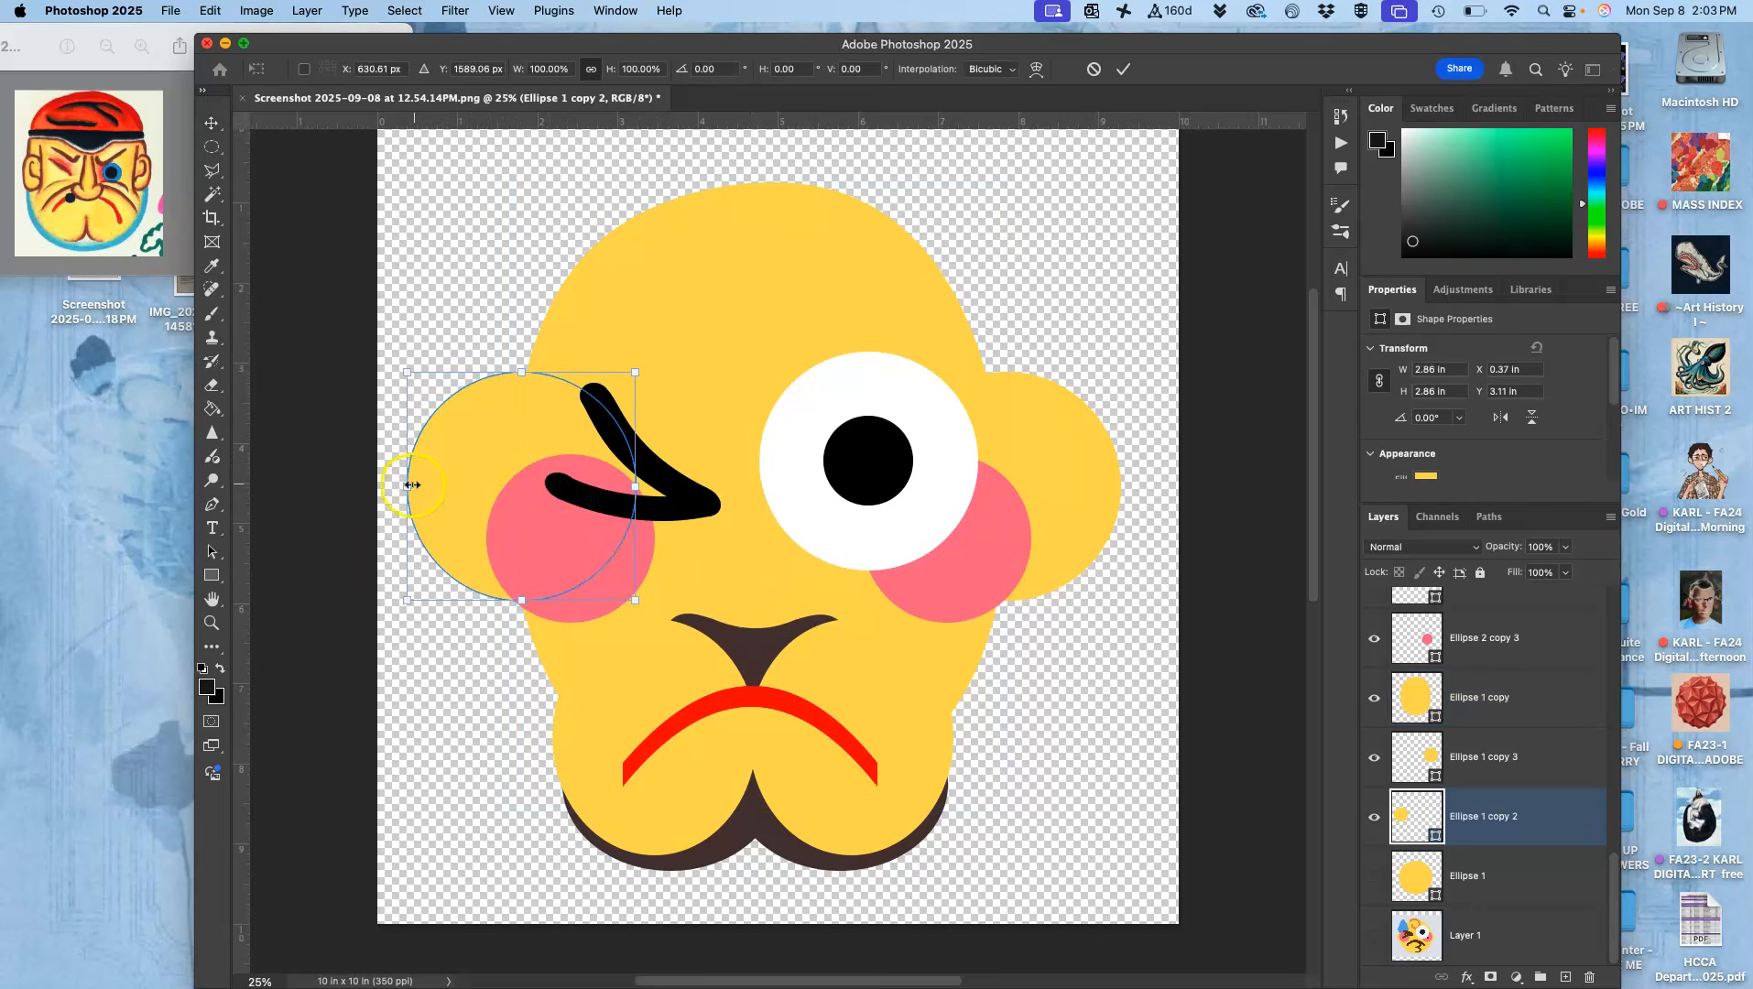
pyautogui.moveTo(408, 486); pyautogui.dragTo(438, 493)
pyautogui.rightClick(519, 450)
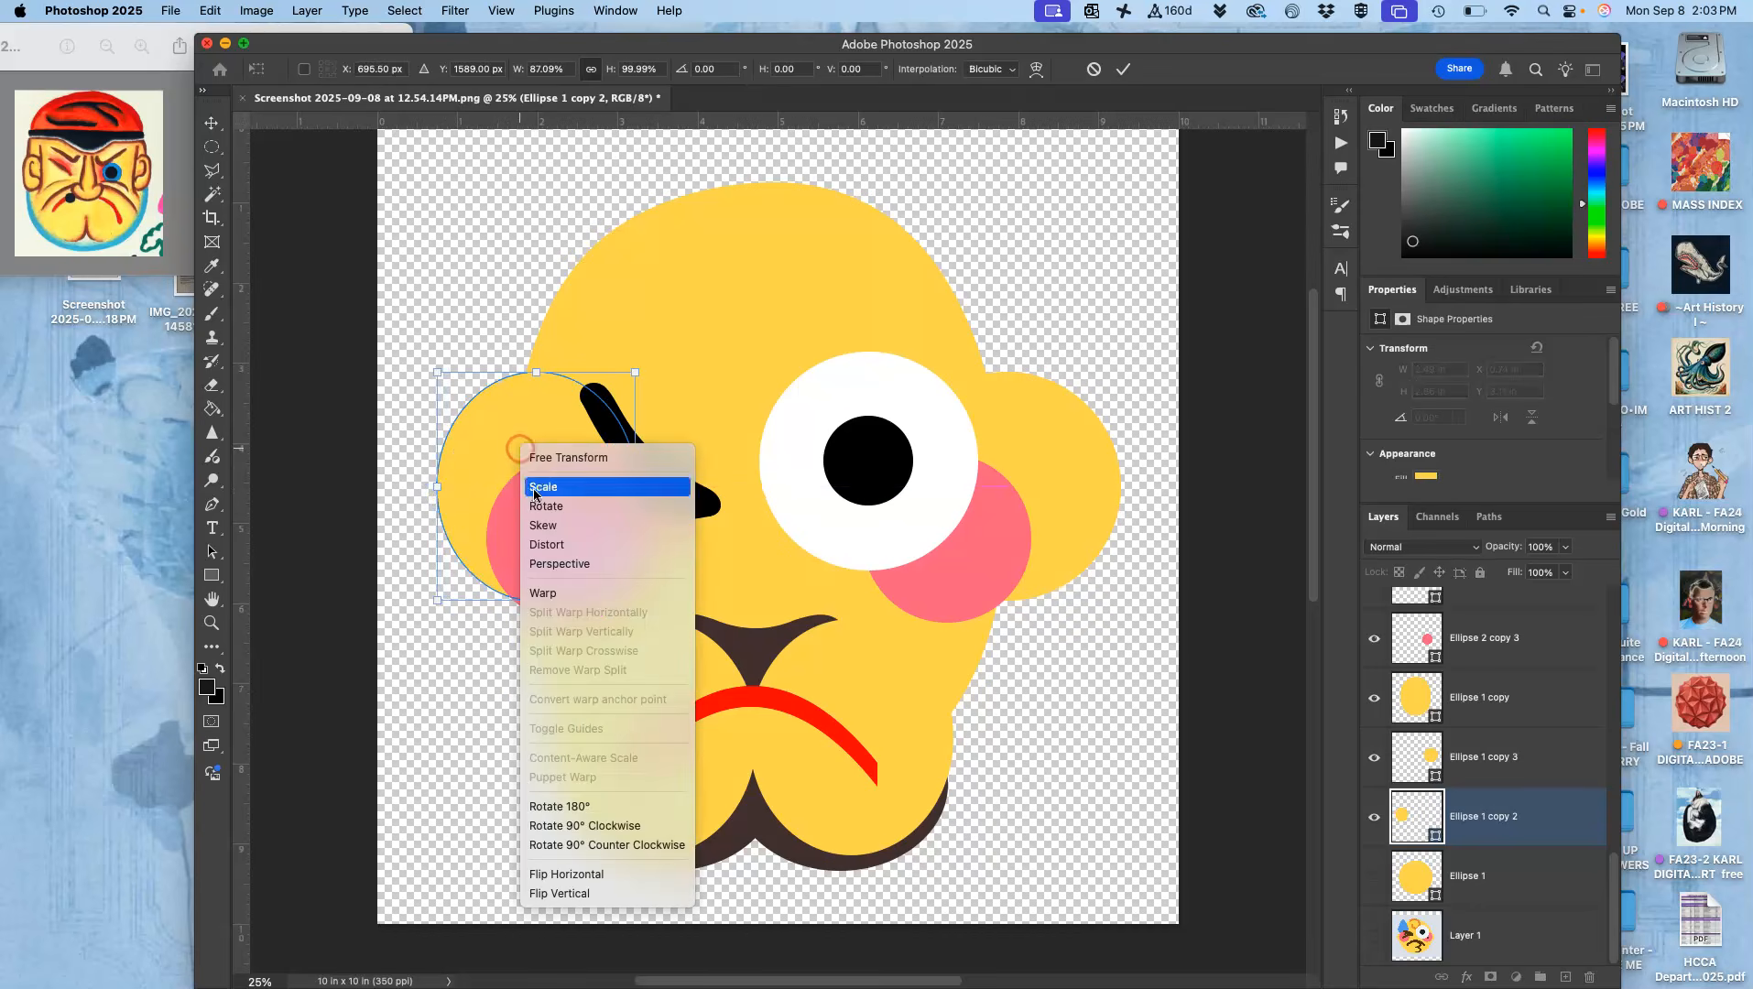
pyautogui.click(547, 591)
pyautogui.moveTo(521, 434); pyautogui.dragTo(490, 411)
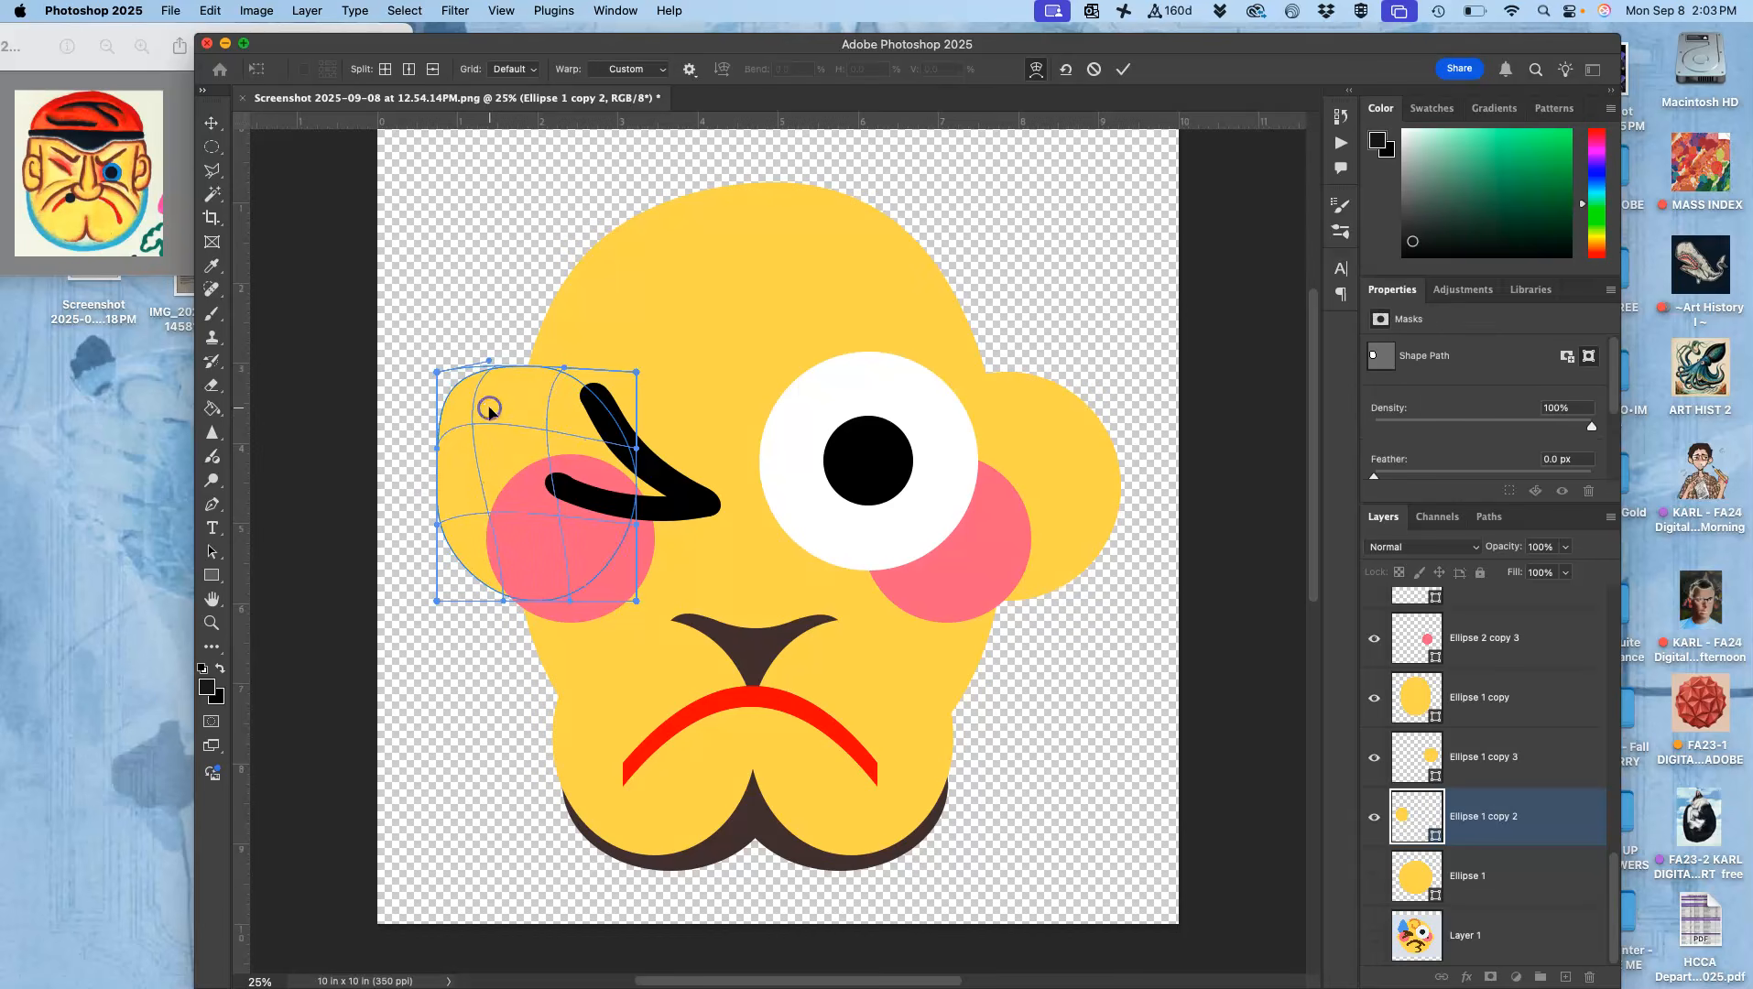
pyautogui.moveTo(508, 528); pyautogui.dragTo(493, 552)
pyautogui.click(539, 418)
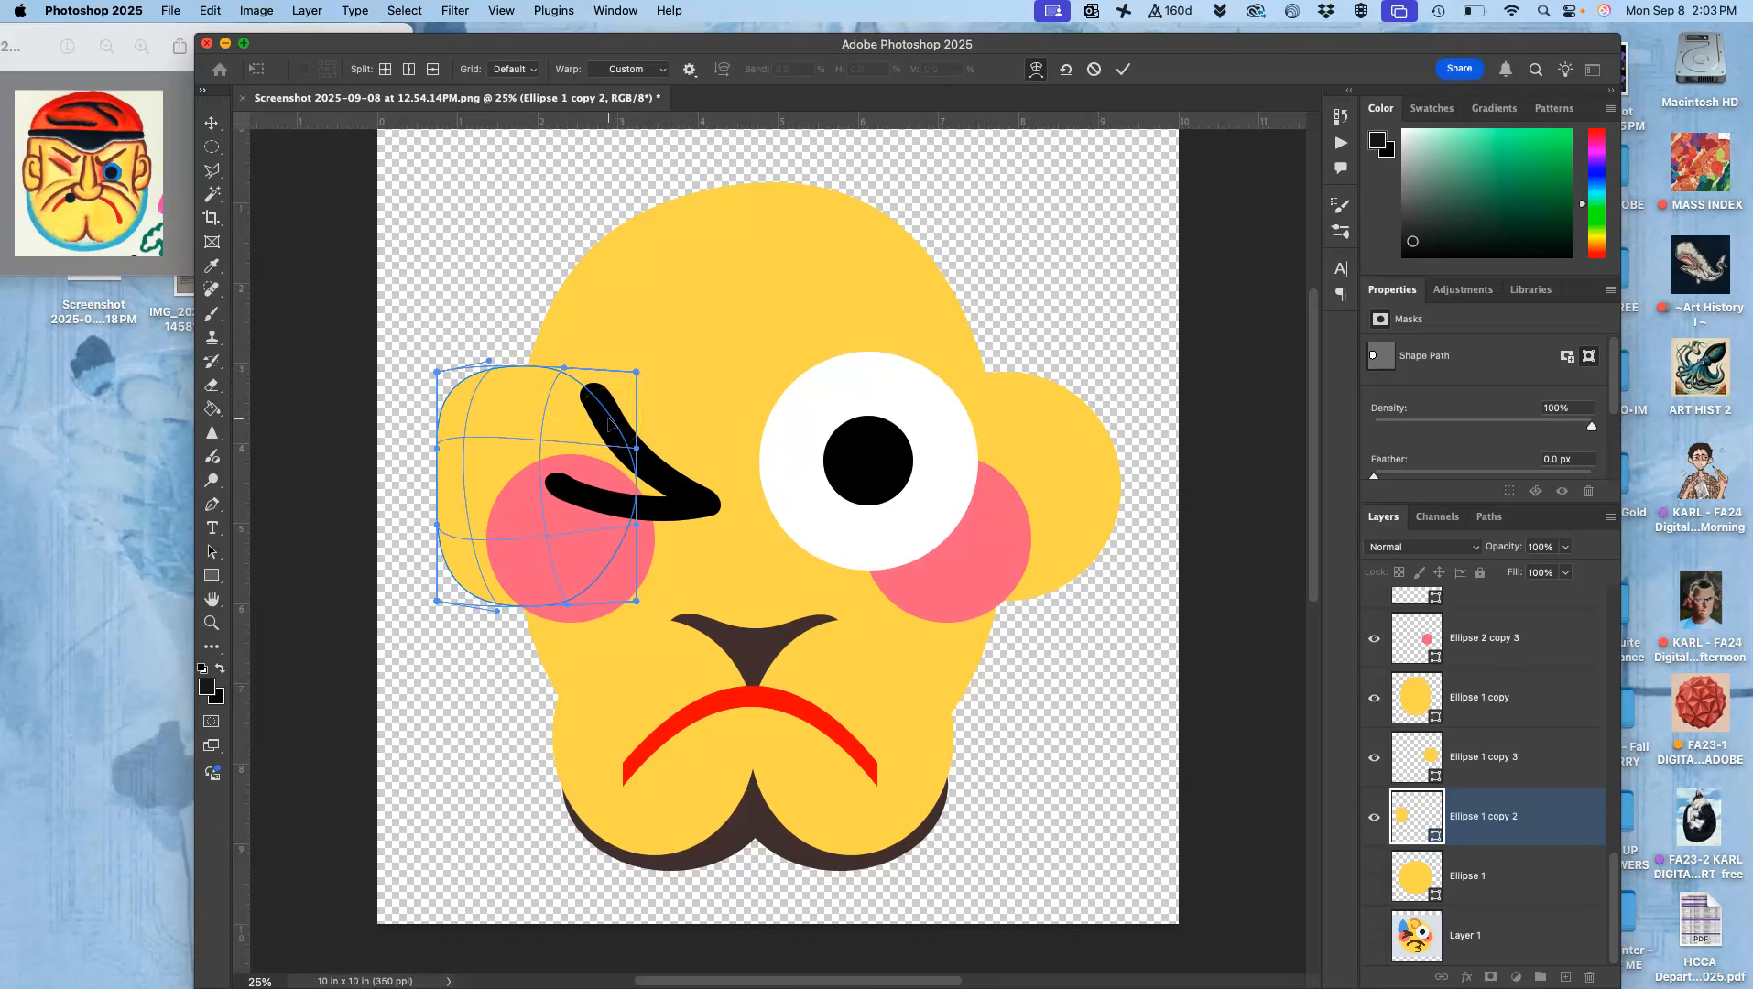
pyautogui.press('Return')
# - Scale the warped left ear to about 74.26% width and 79.87% height, and lower it beside the left cheek
pyautogui.hotkey('ctrl', 't')
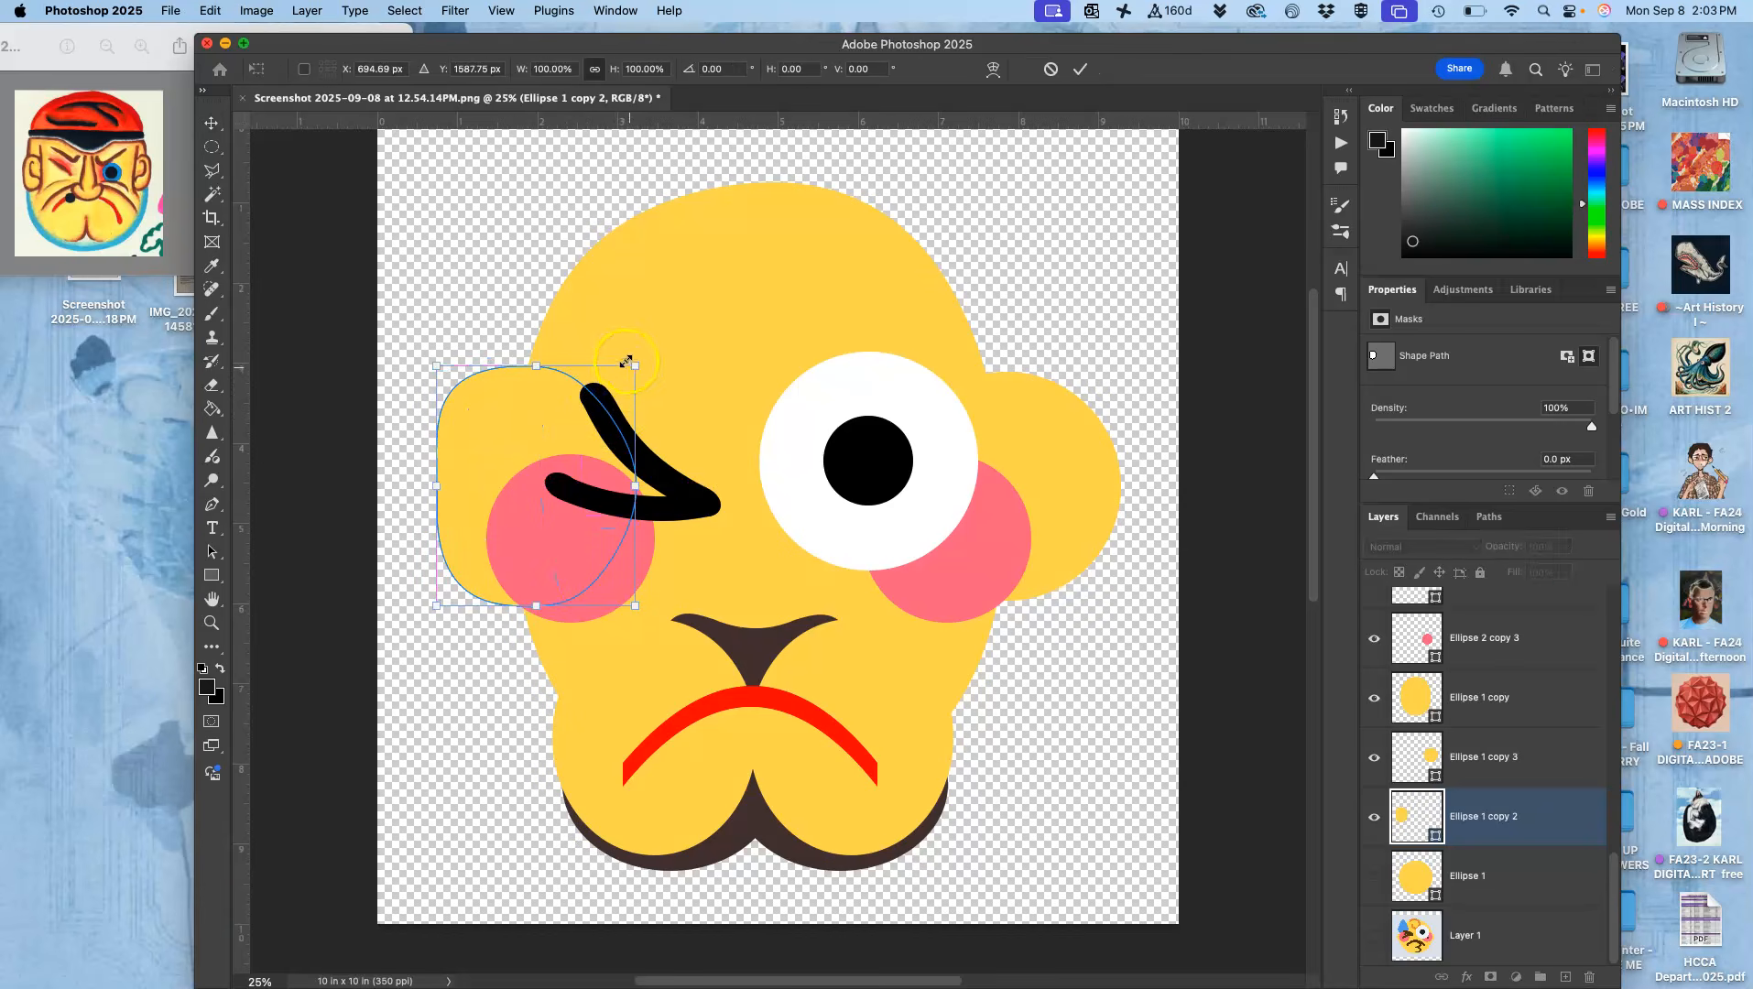
pyautogui.moveTo(635, 366); pyautogui.dragTo(607, 392)
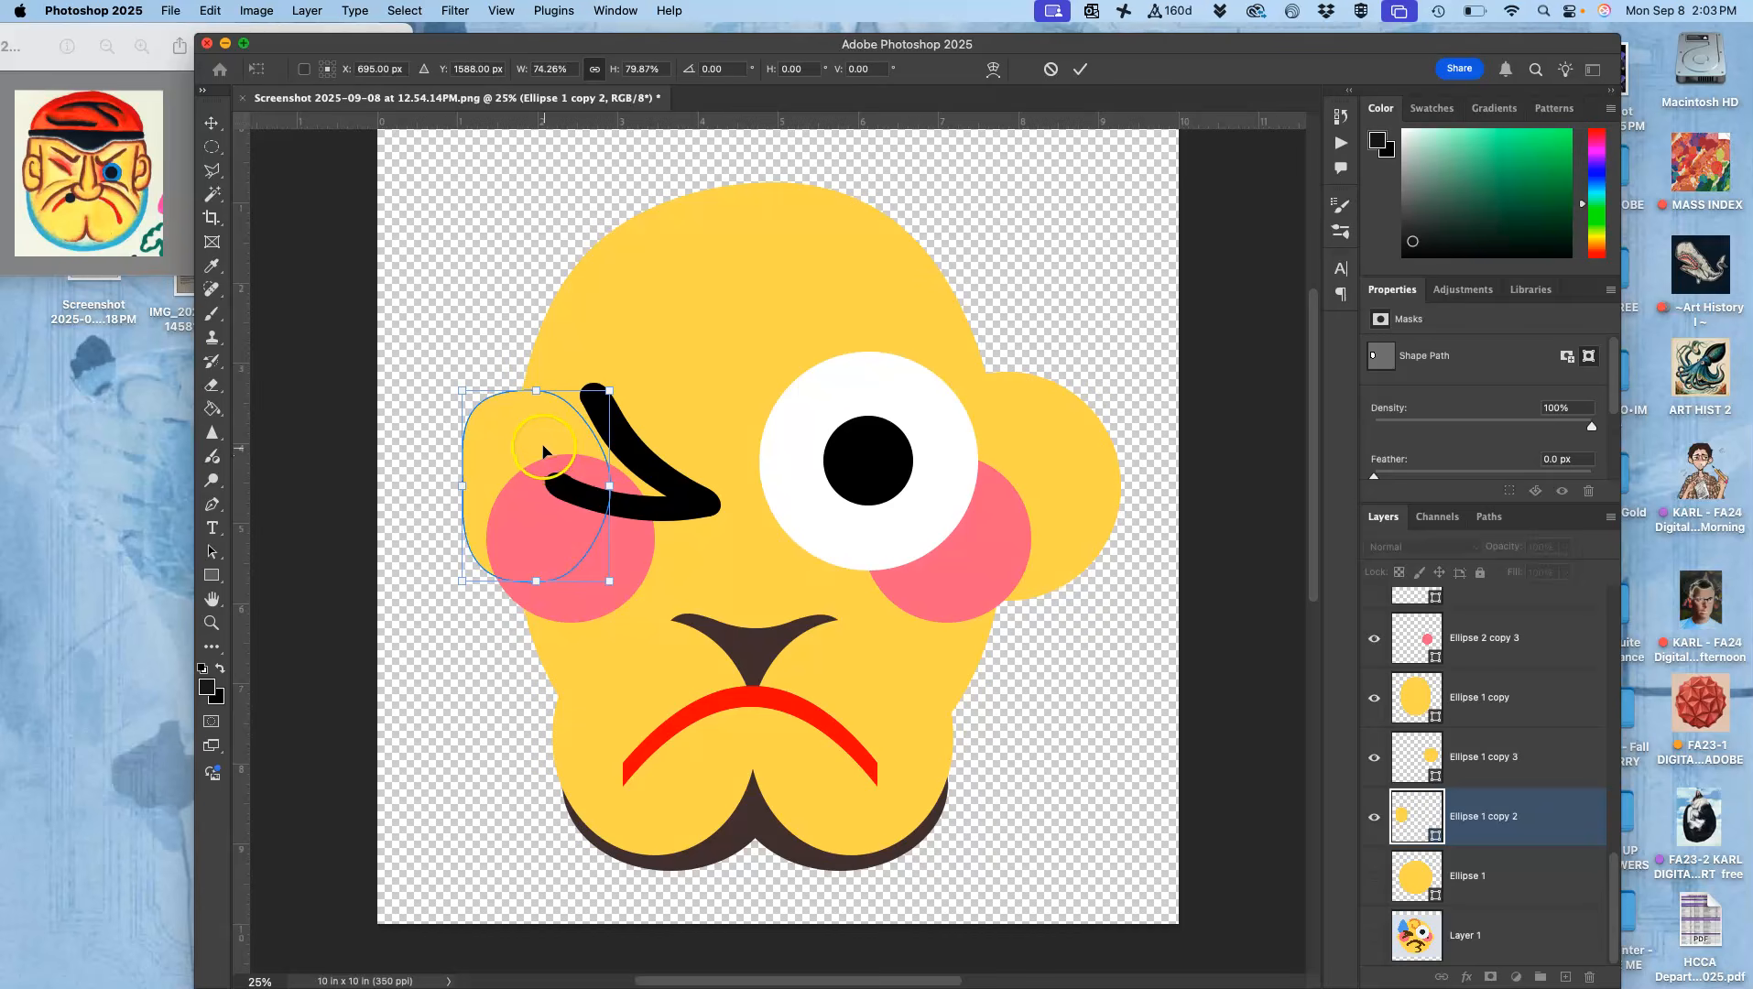
pyautogui.moveTo(543, 446); pyautogui.dragTo(541, 486)
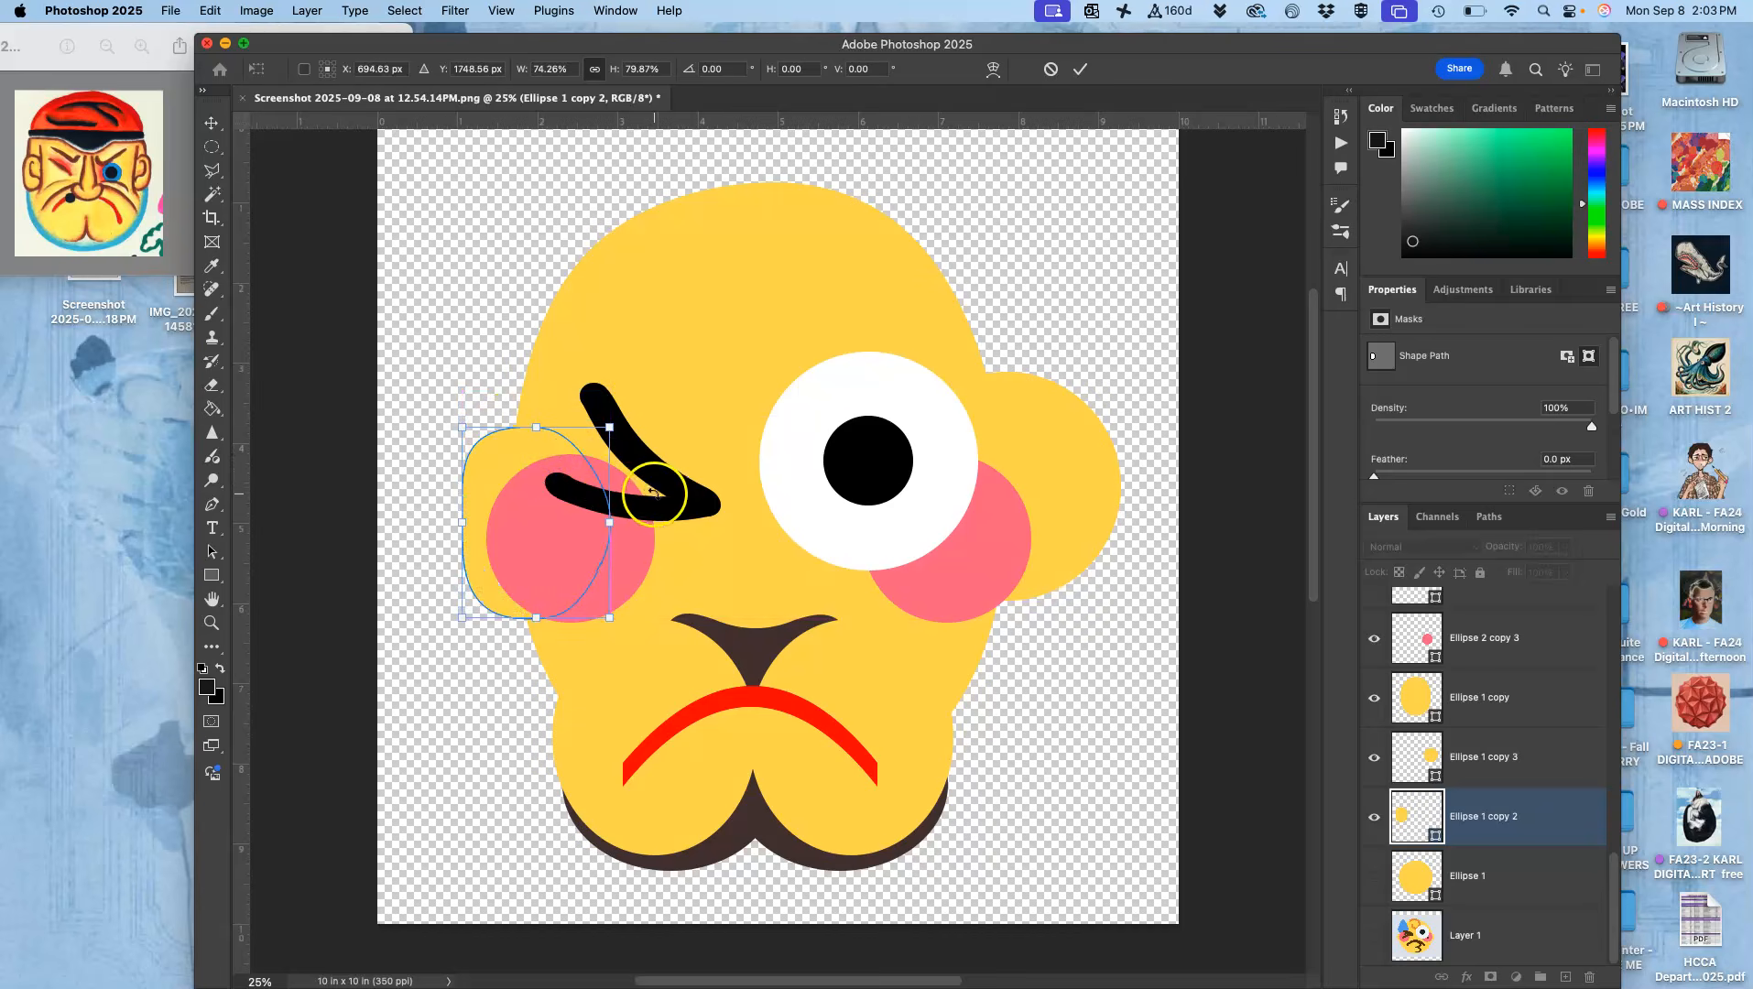
pyautogui.click(1056, 437)
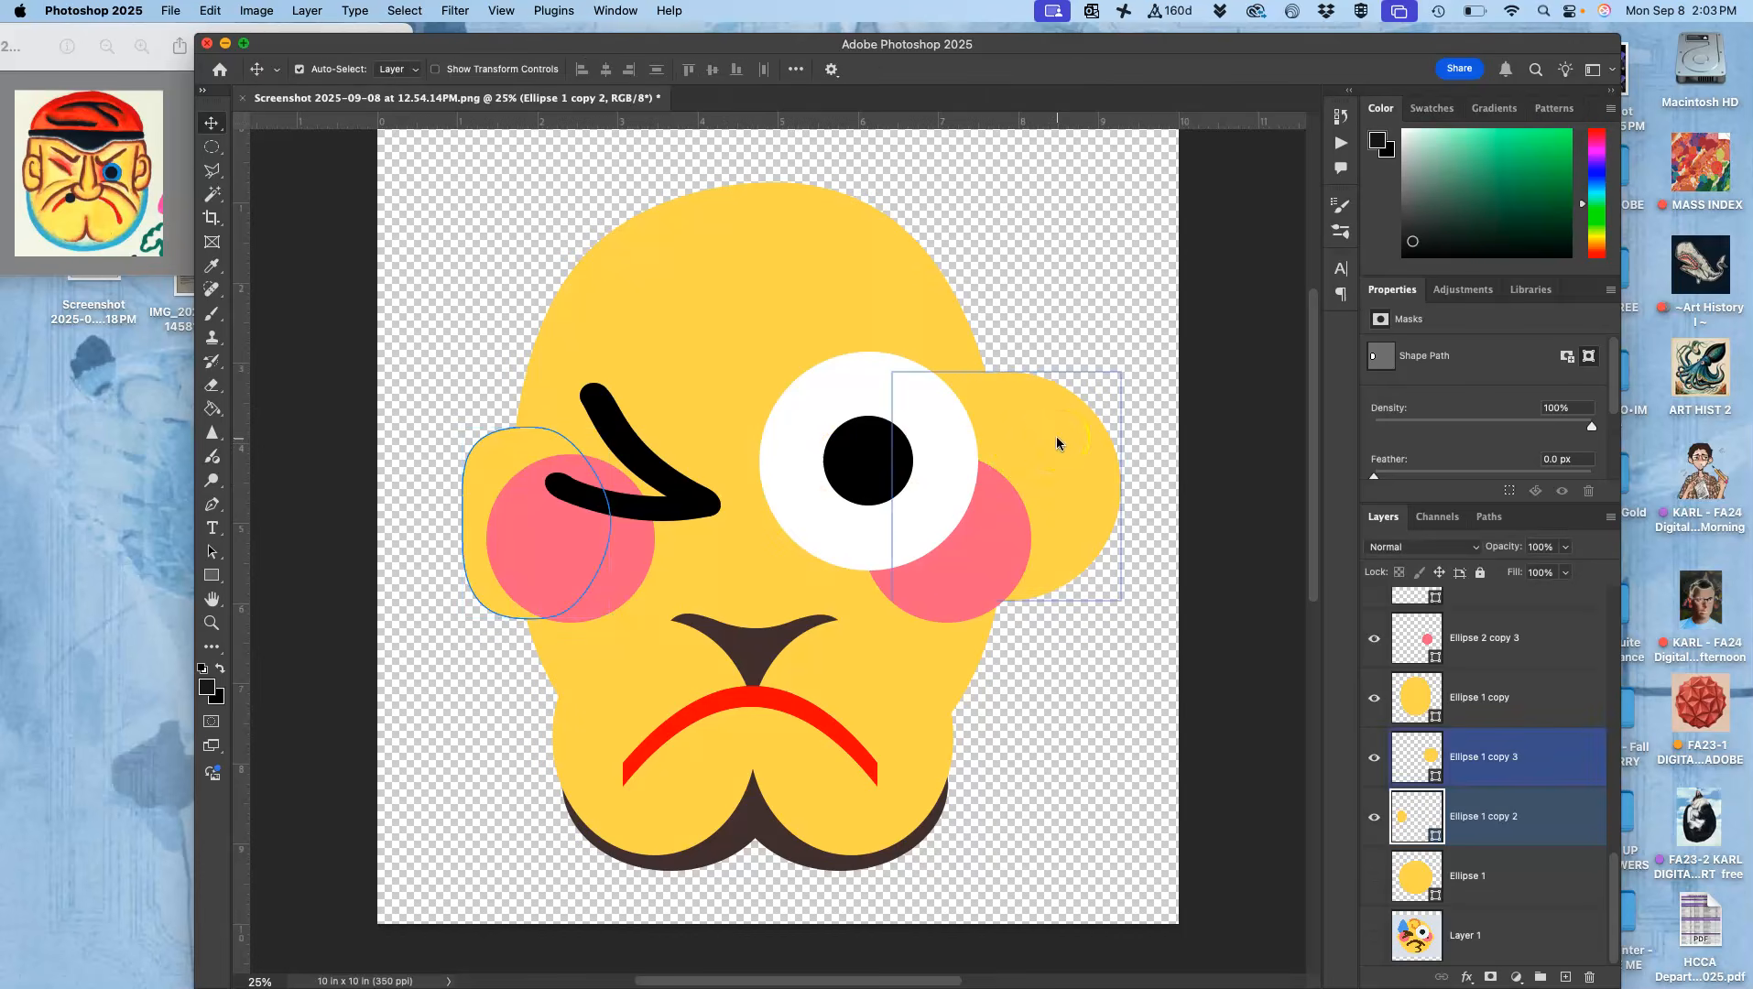
# - Delete the old round right ear and select the reshaped left ear
pyautogui.click(1067, 442)
pyautogui.press('Delete')
pyautogui.click(480, 495)
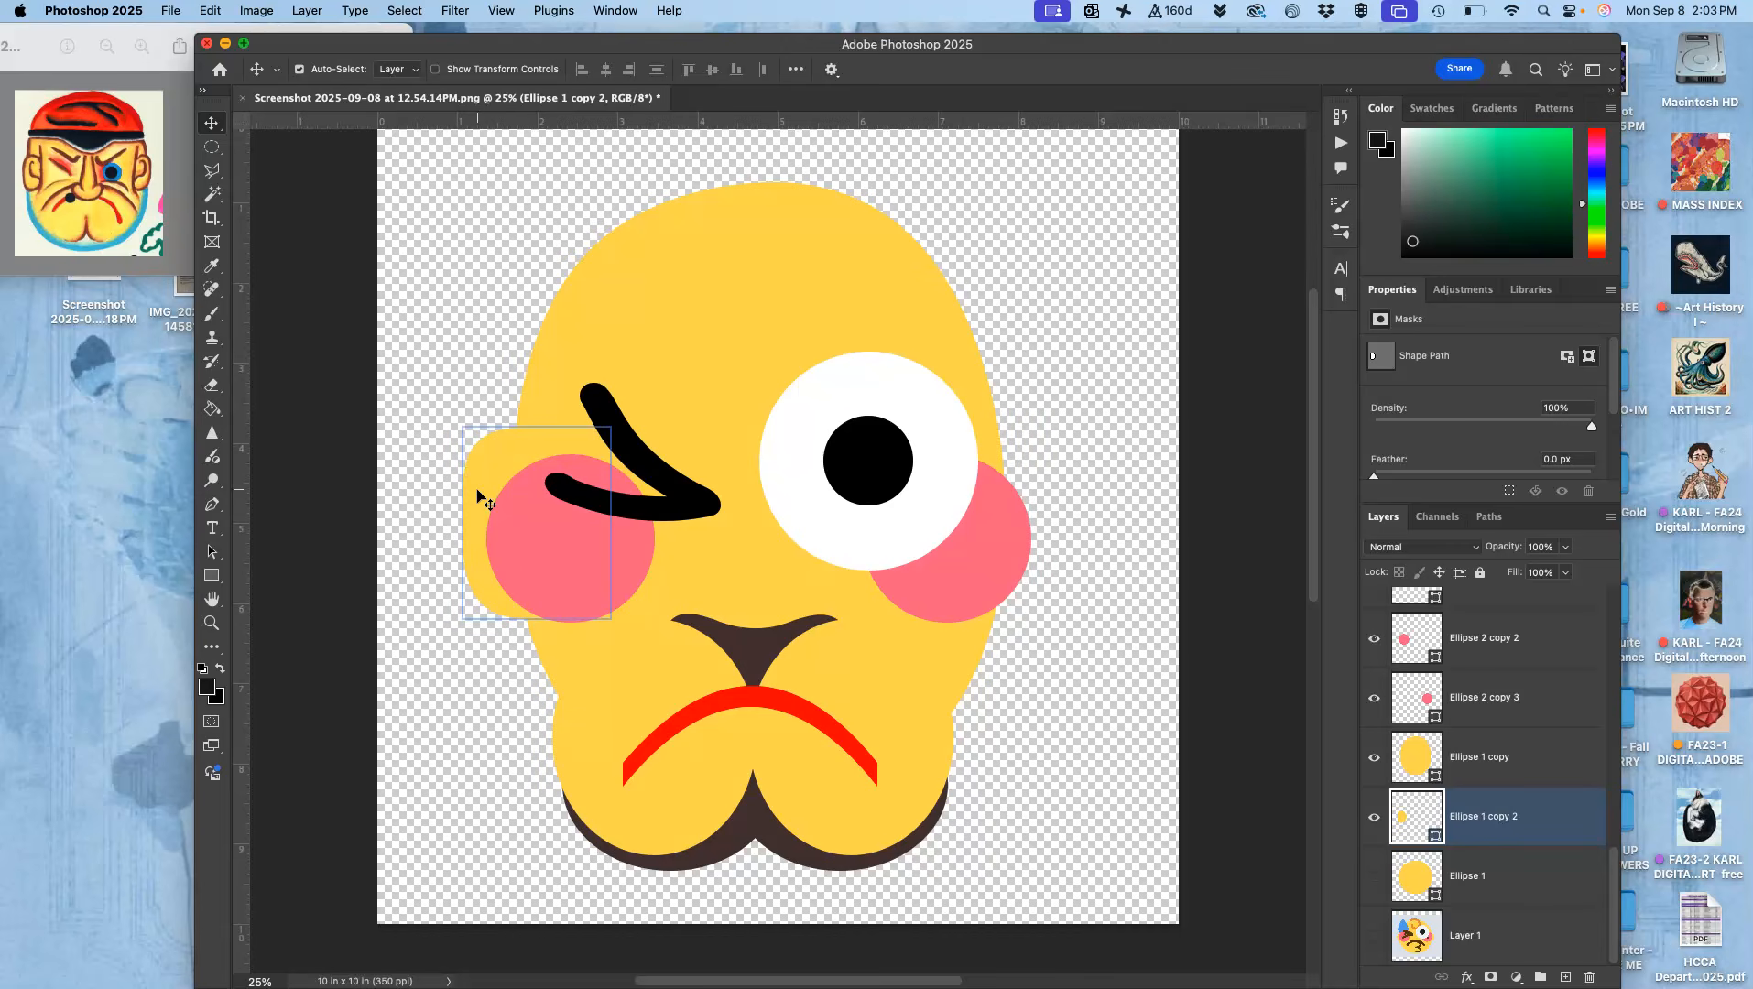
# - Duplicate the reshaped left ear, flip the copy horizontally, and place it on the head's right side at about X 2665 px
pyautogui.press('super+j')
pyautogui.press('super+t')
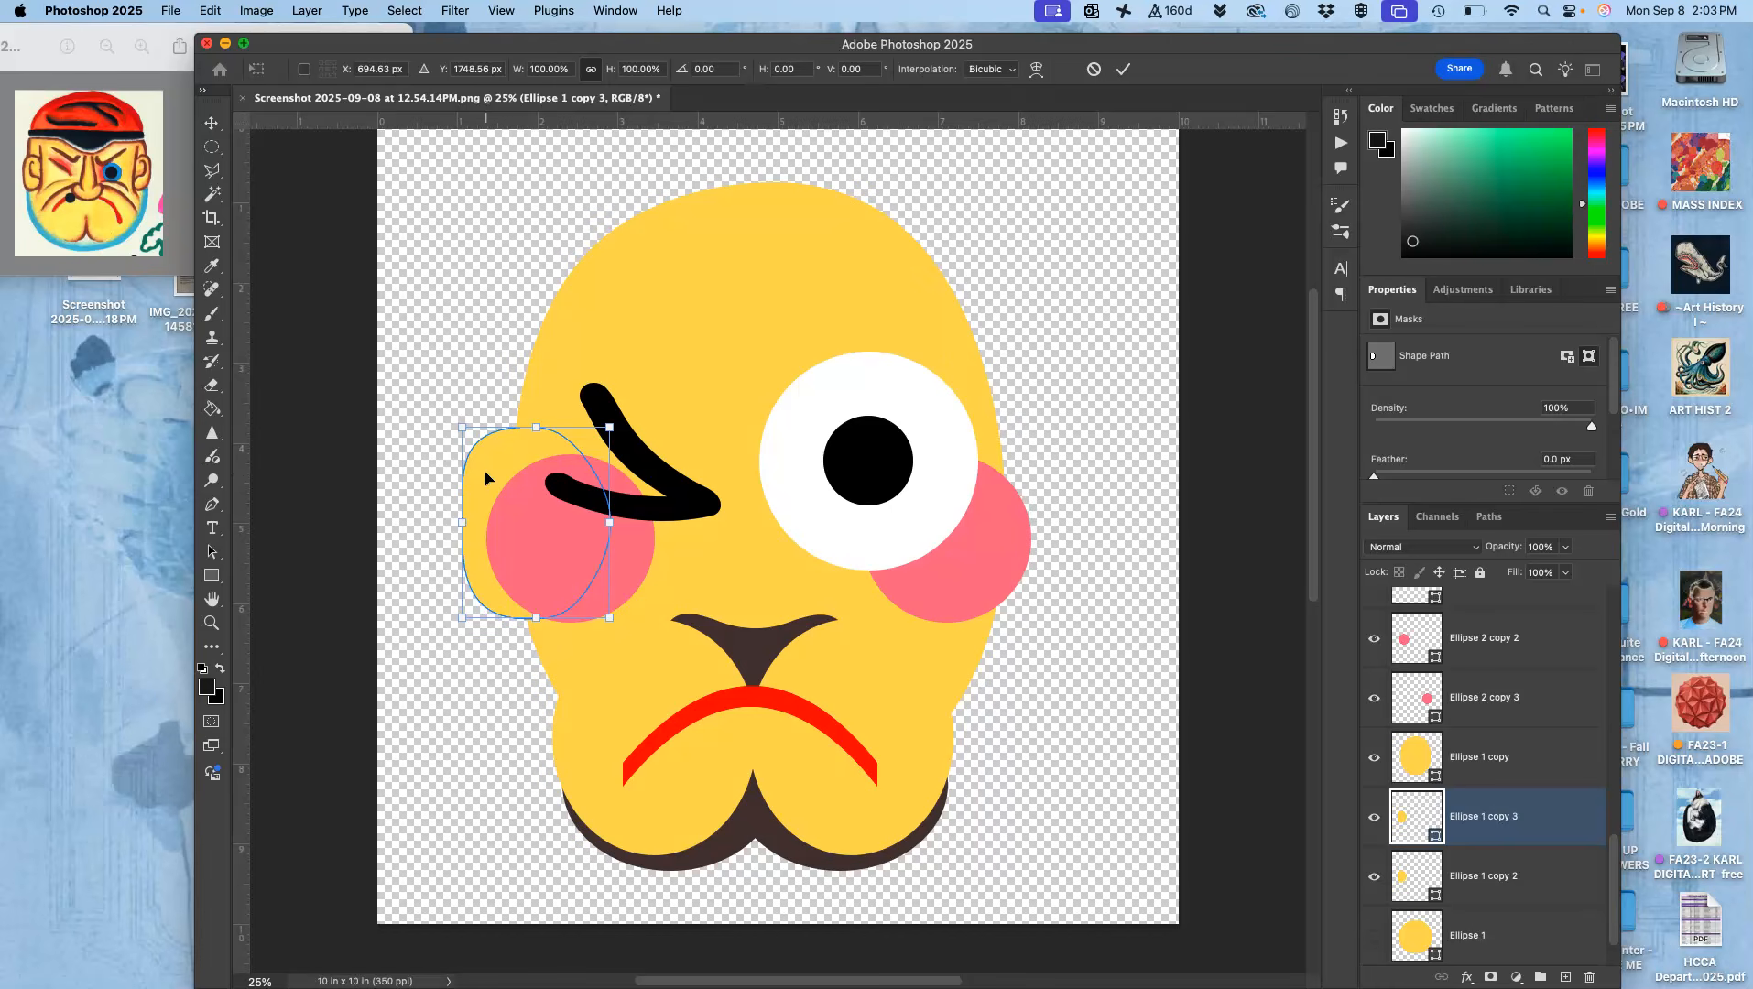
pyautogui.moveTo(486, 475); pyautogui.dragTo(974, 500)
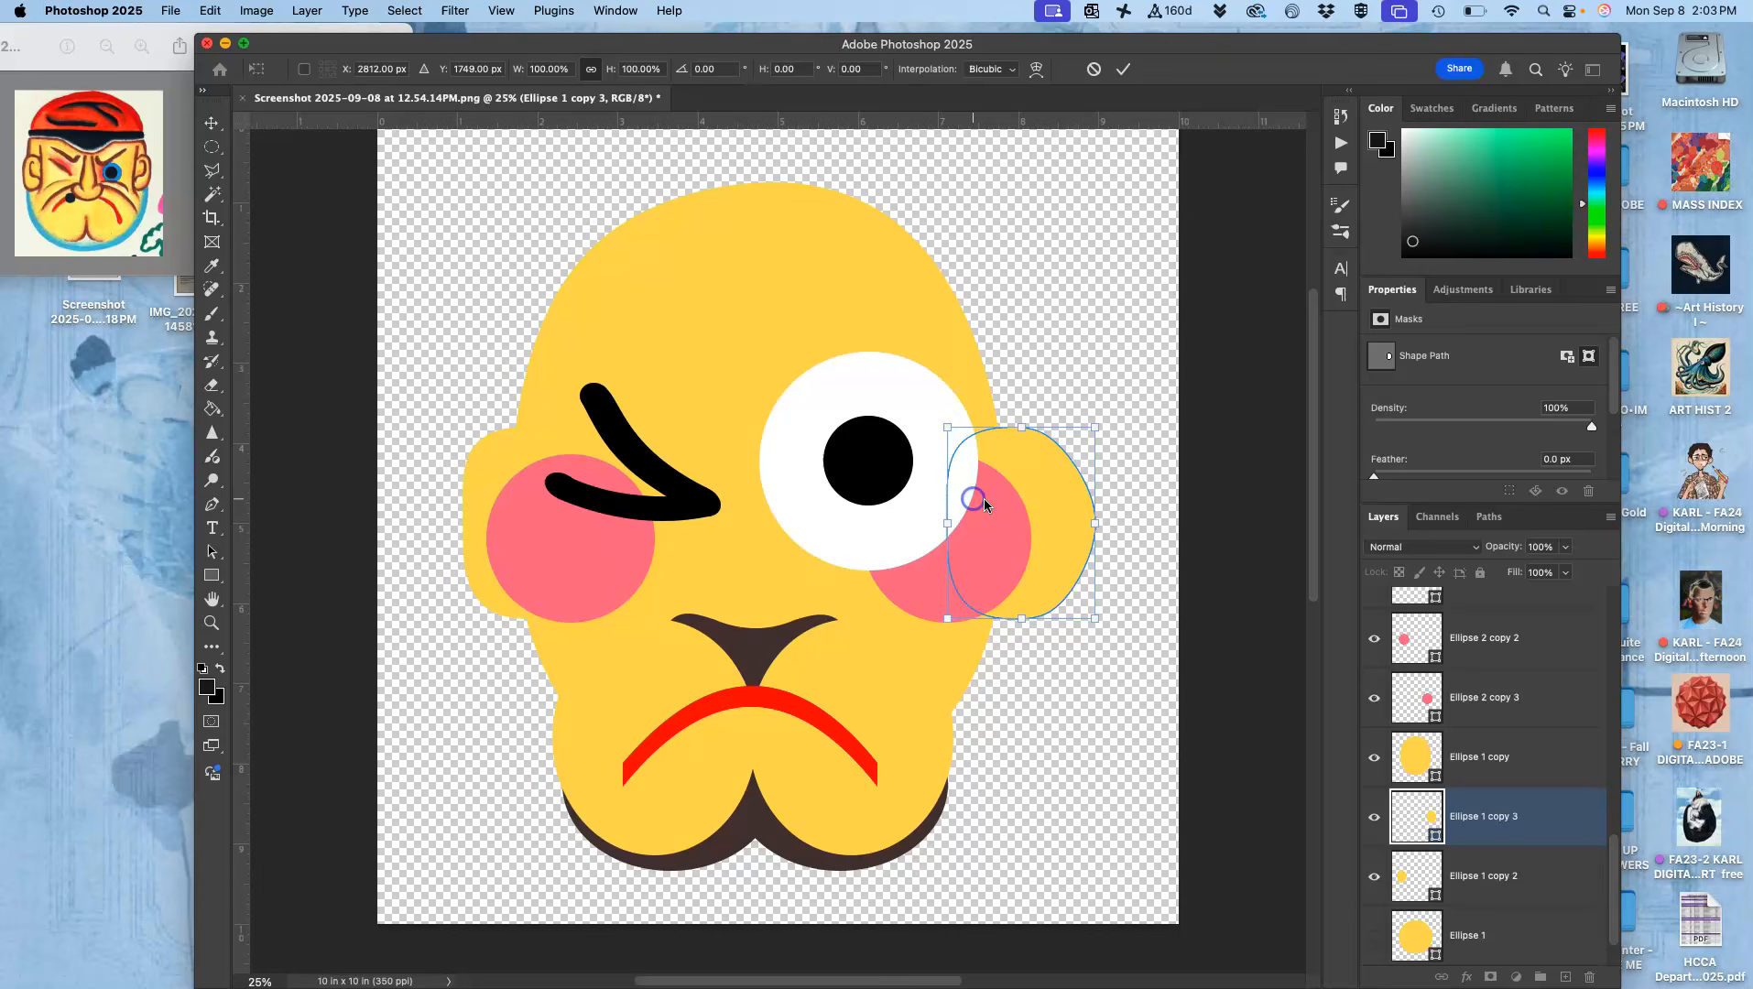
pyautogui.rightClick(1060, 520)
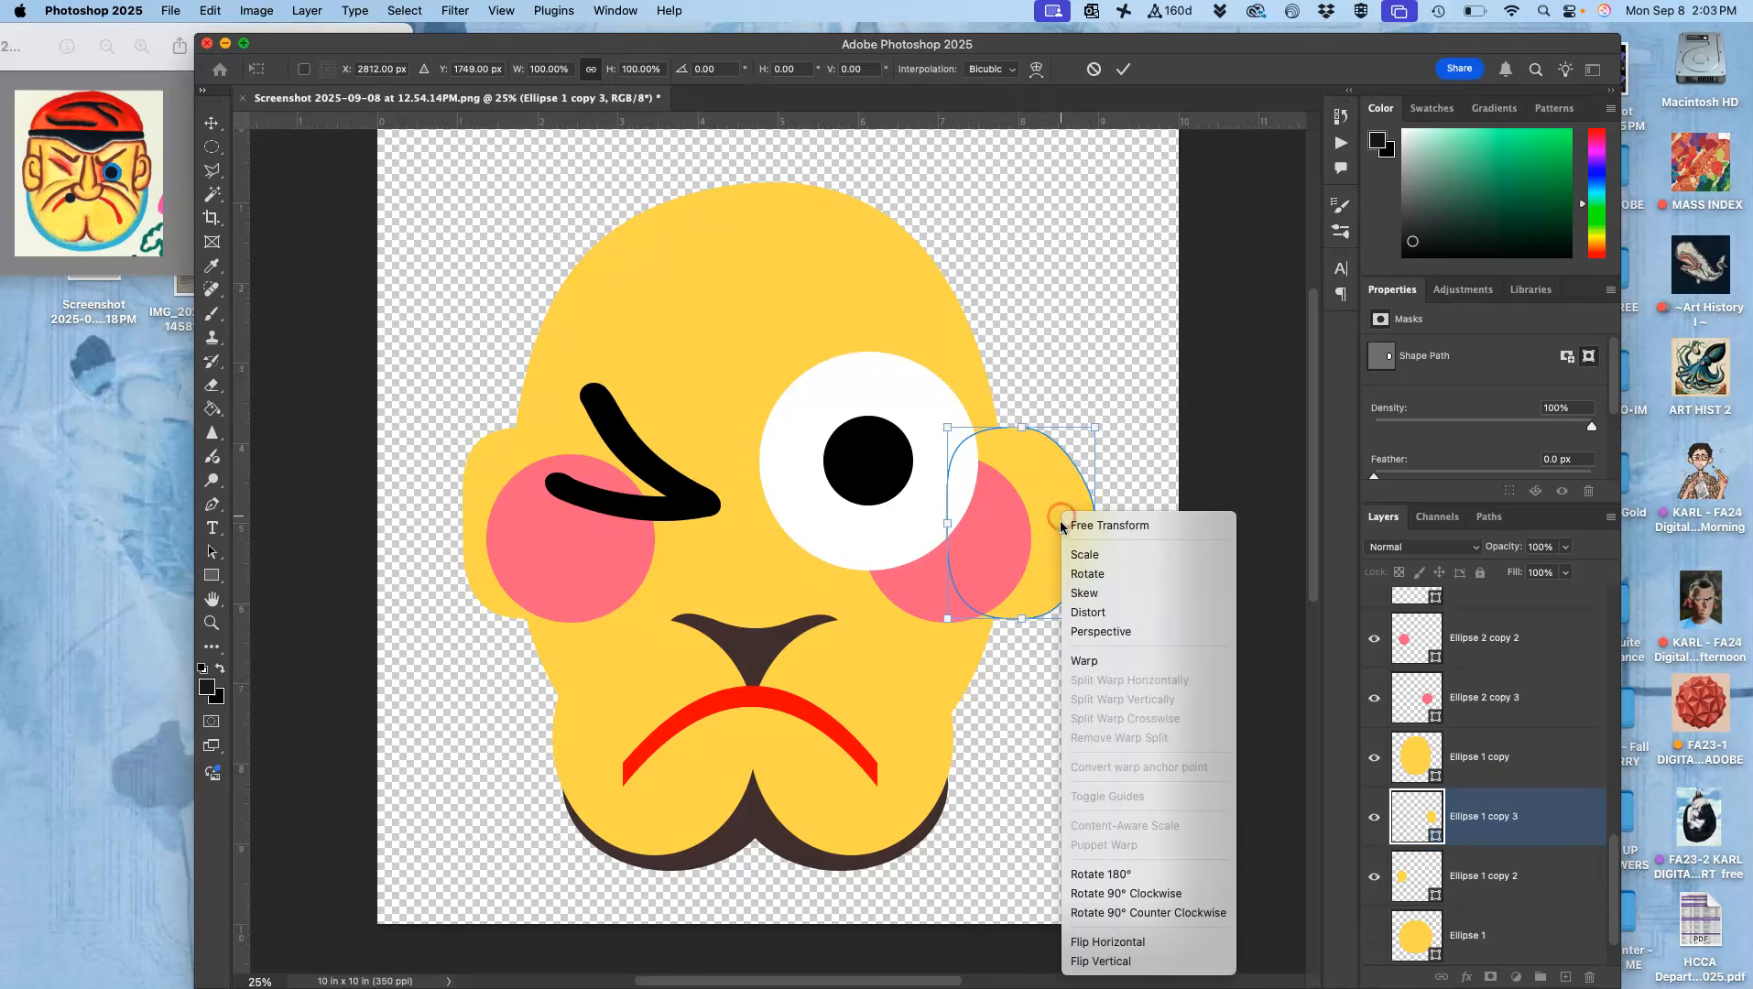
pyautogui.click(1108, 941)
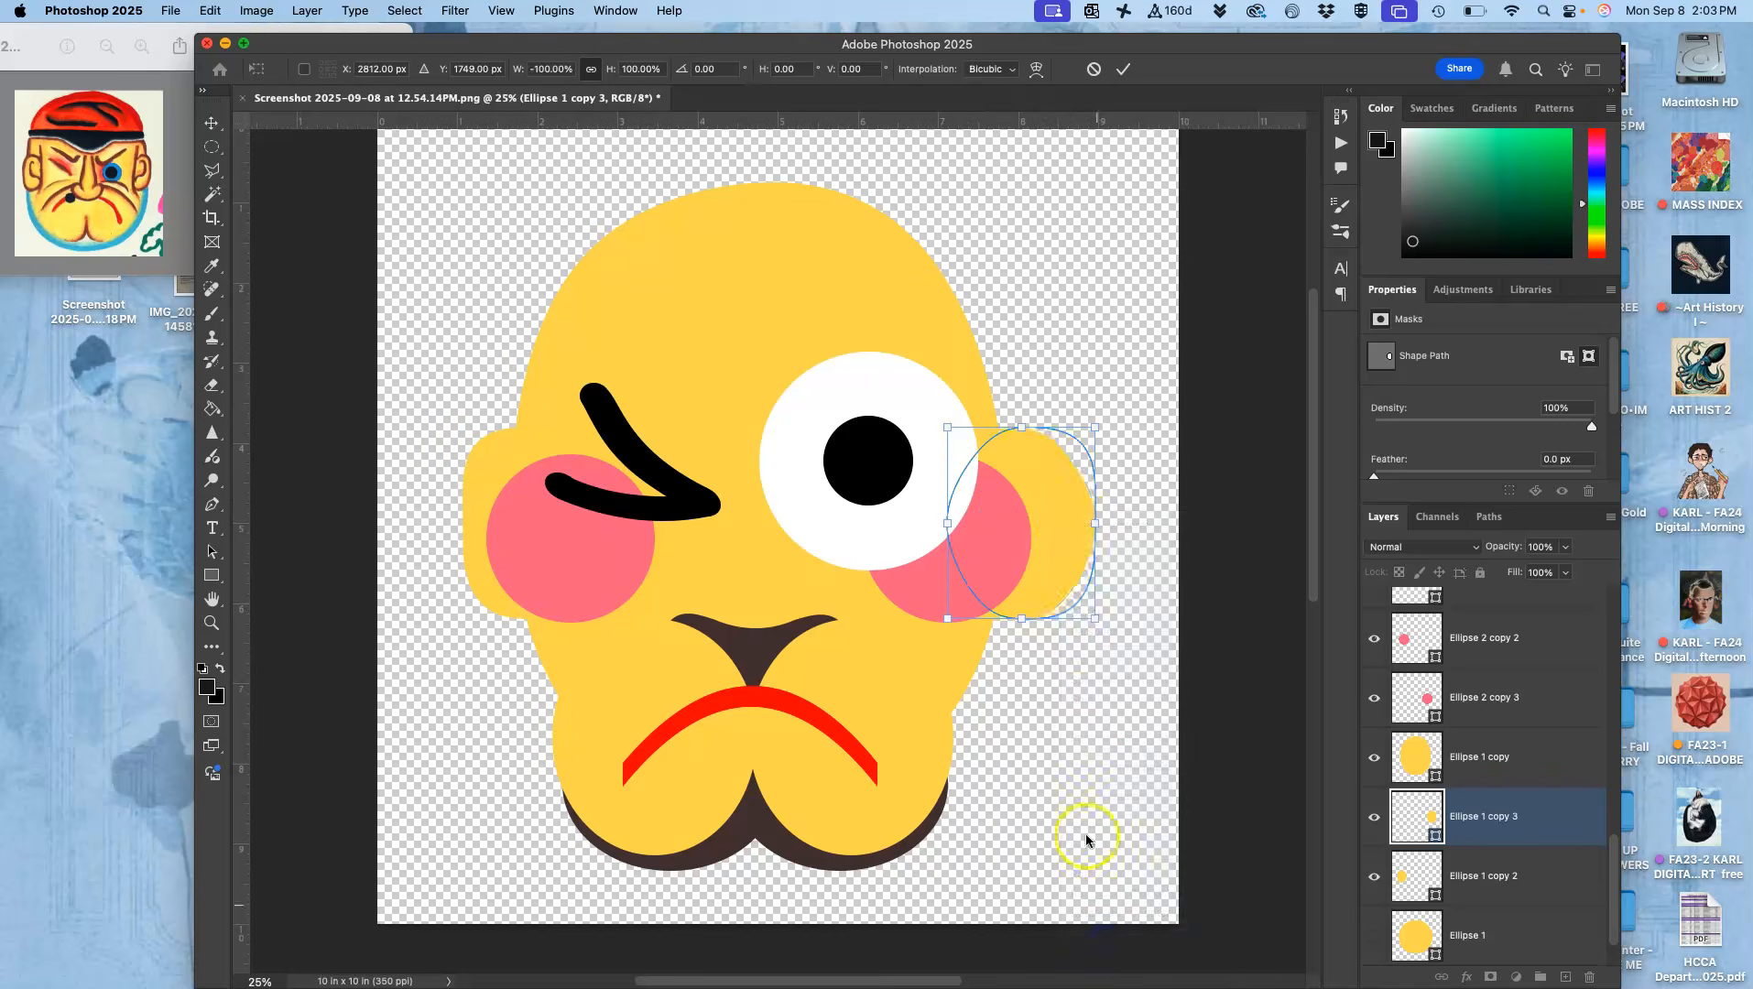
pyautogui.moveTo(1067, 531); pyautogui.dragTo(1040, 533)
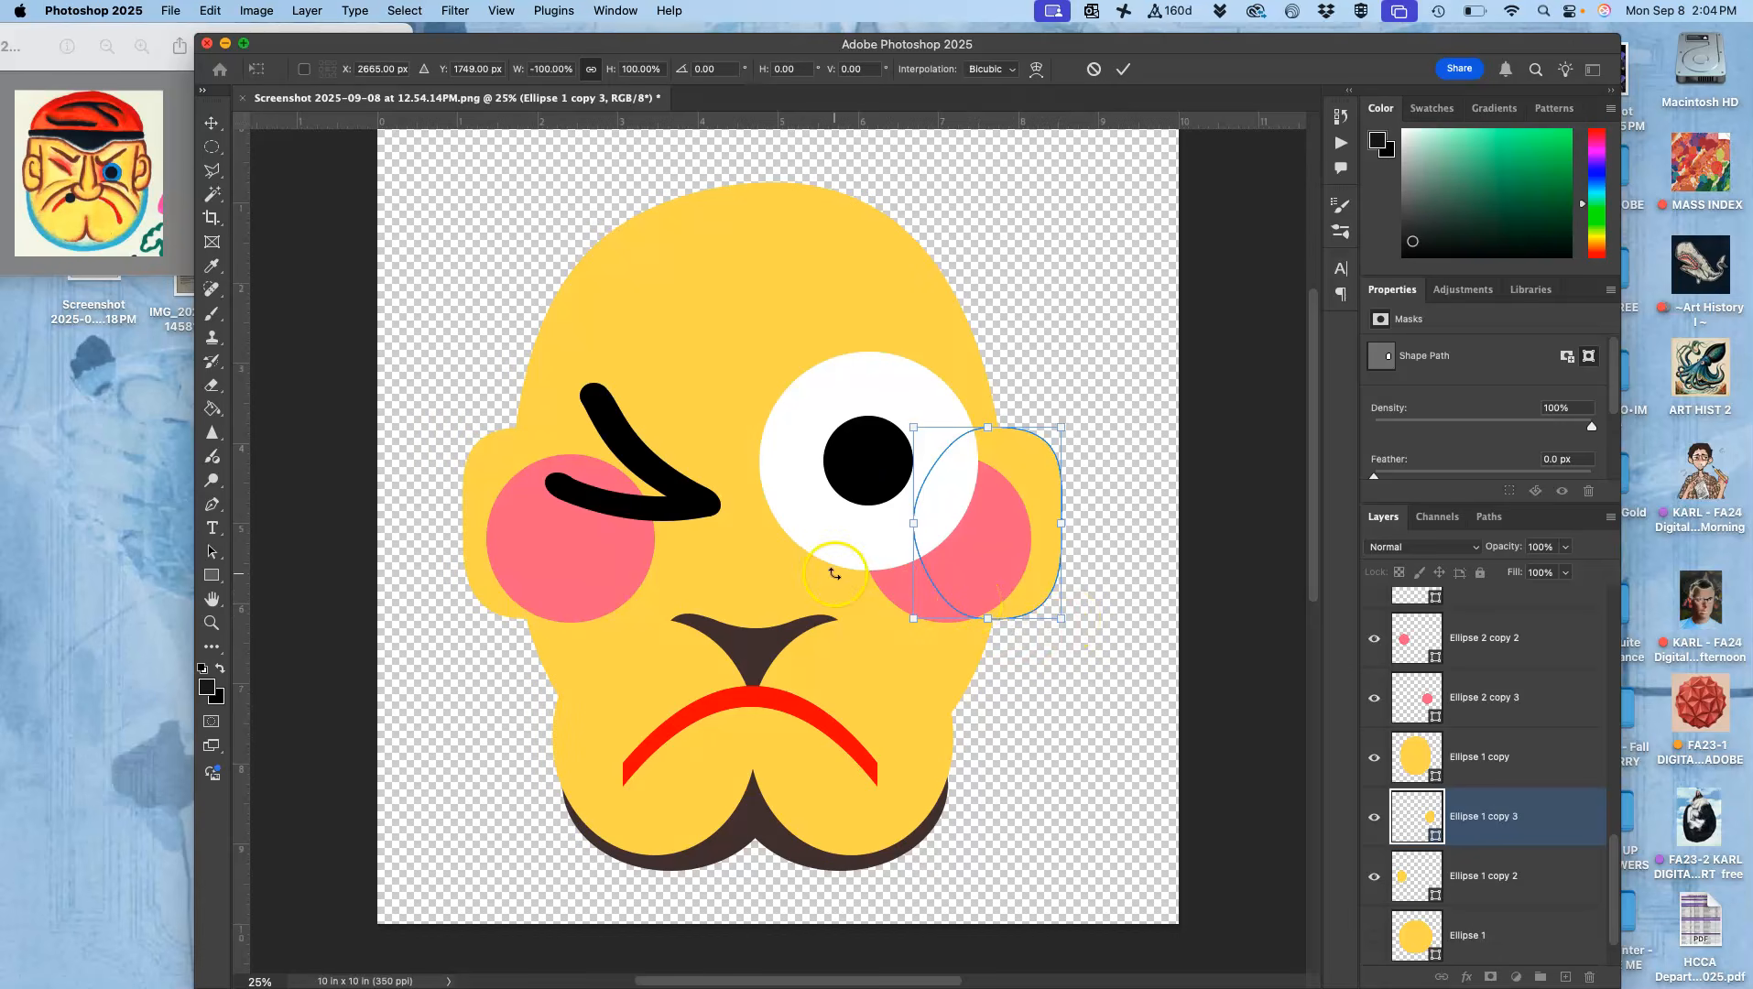
pyautogui.click(214, 123)
# - Move the left pink cheek circle behind the winking eye to about X 2.09 in, Y 3.24 in, and stack a duplicate beneath it
pyautogui.moveTo(559, 551); pyautogui.dragTo(616, 475)
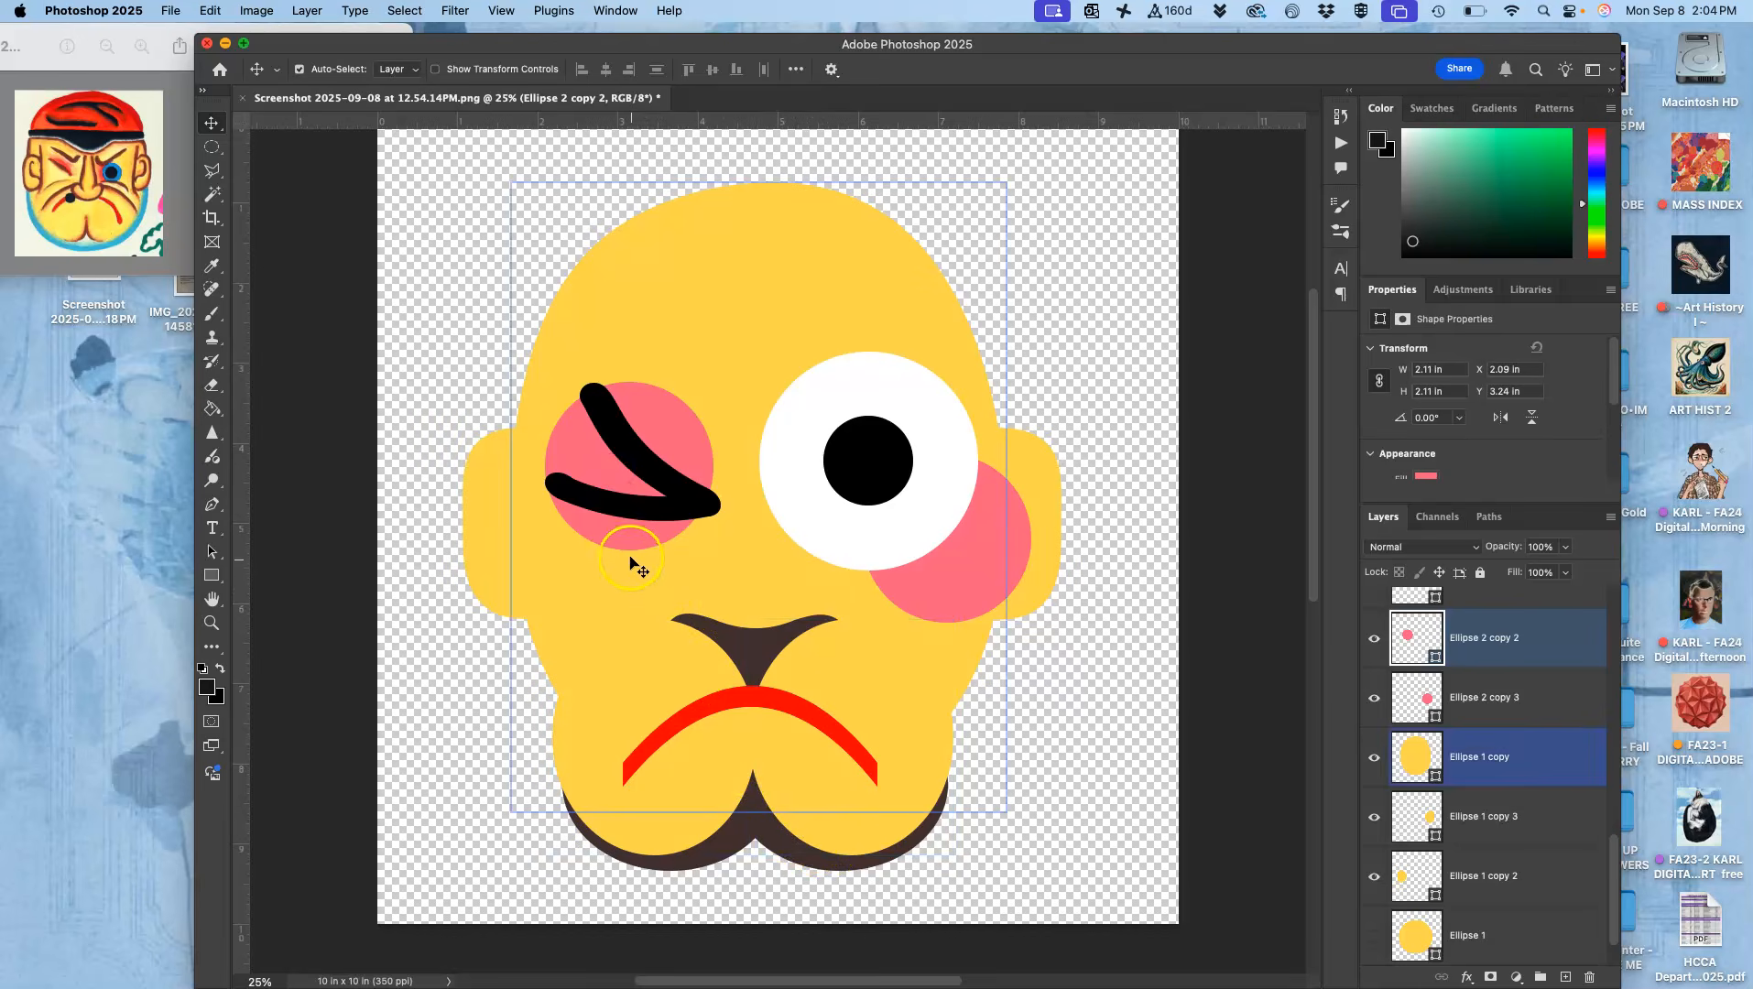
pyautogui.press('super+j')
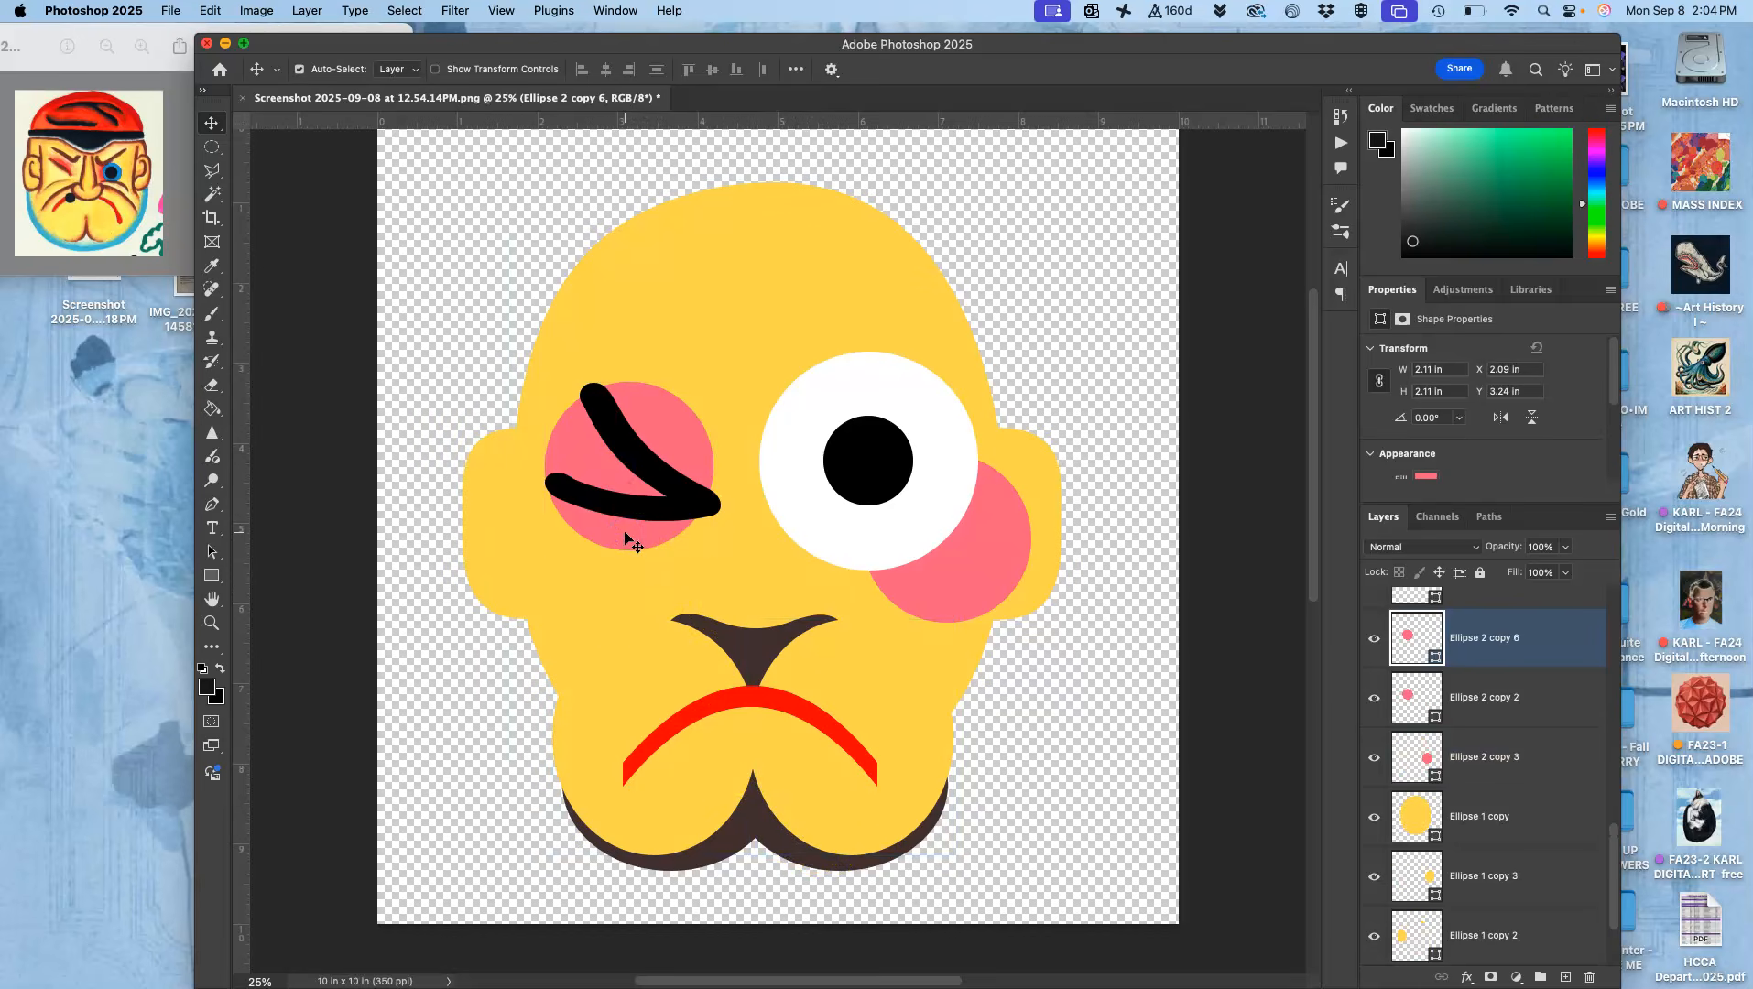
pyautogui.click(1508, 657)
pyautogui.moveTo(1507, 658); pyautogui.dragTo(1498, 726)
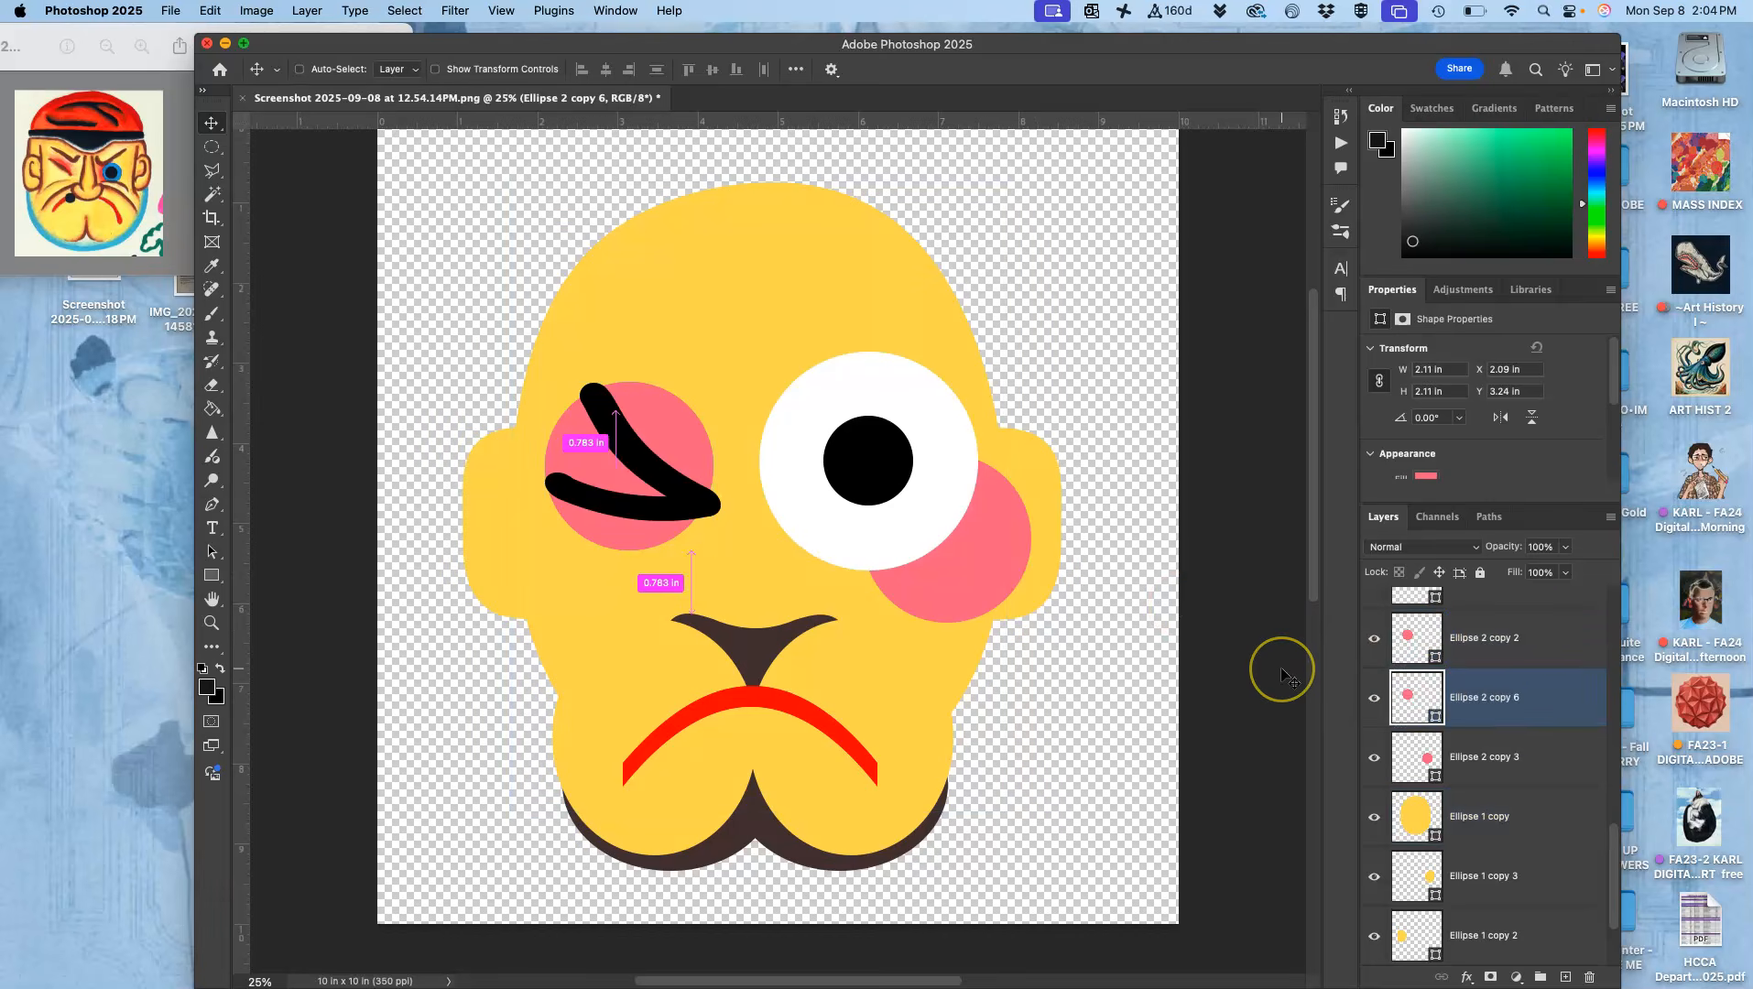
# - Enlarge the lower pink circle from its center to about 2.55 × 2.59 in and recolor it to muted mauve a57880
pyautogui.press('super+t')
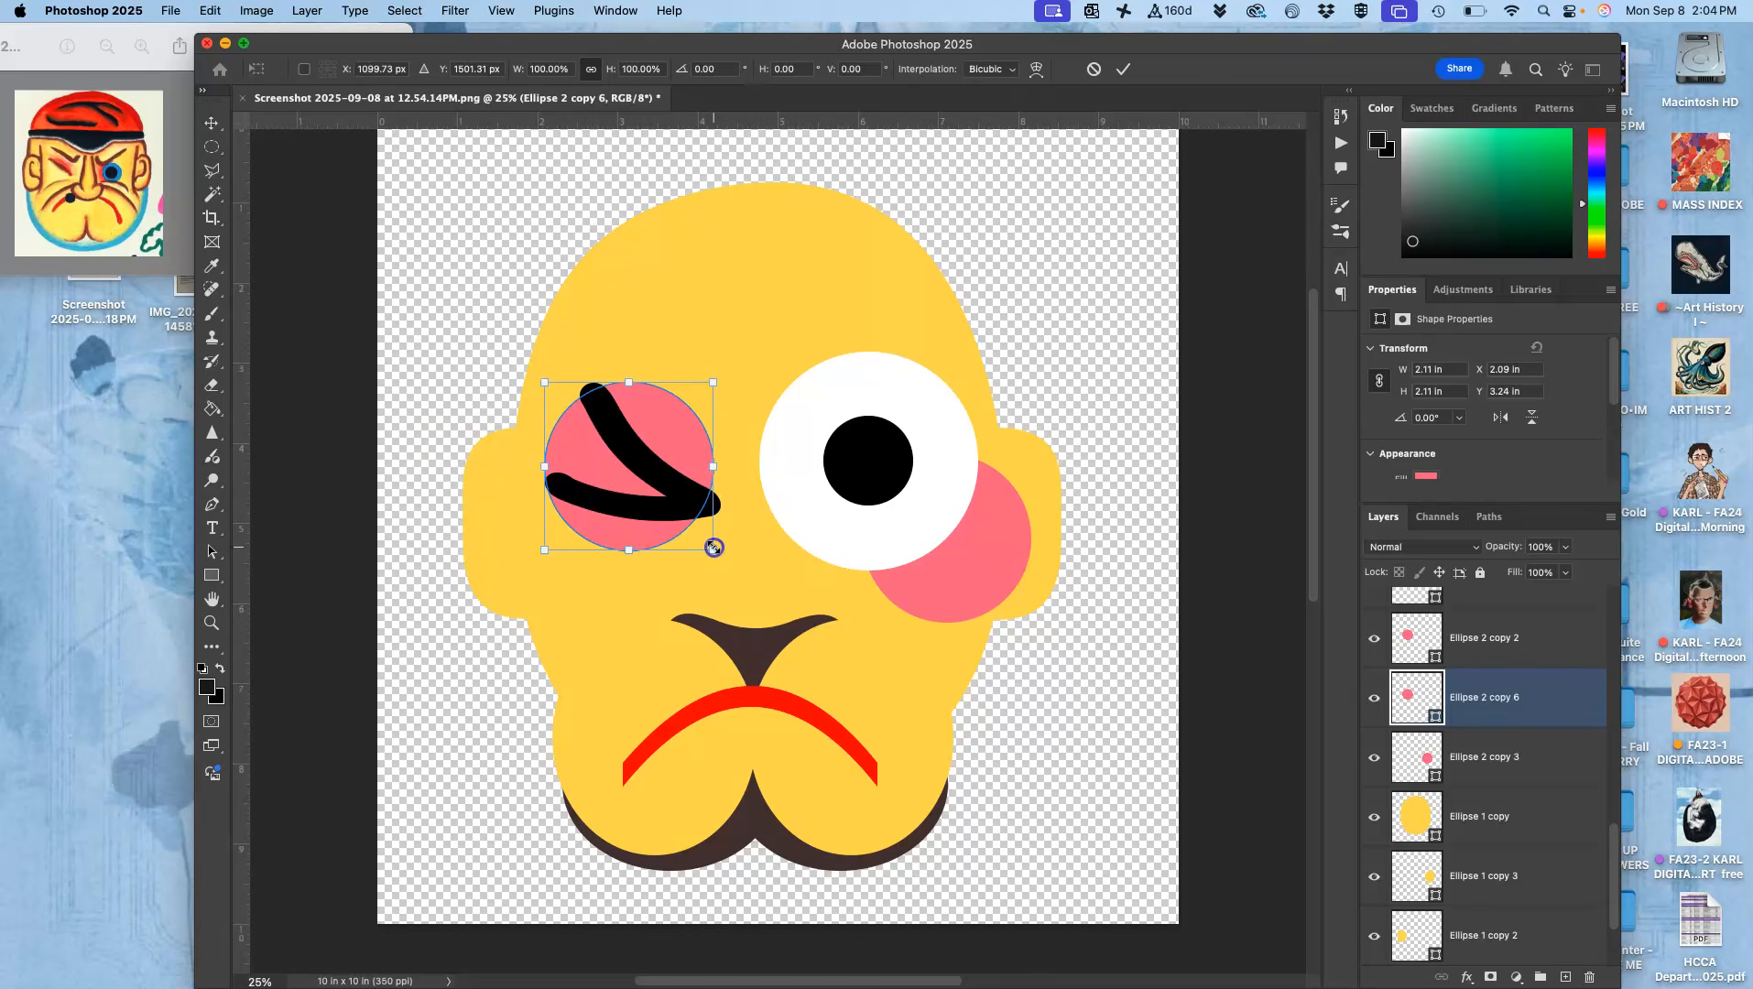
pyautogui.moveTo(714, 547); pyautogui.dragTo(729, 567)
pyautogui.click(1416, 693)
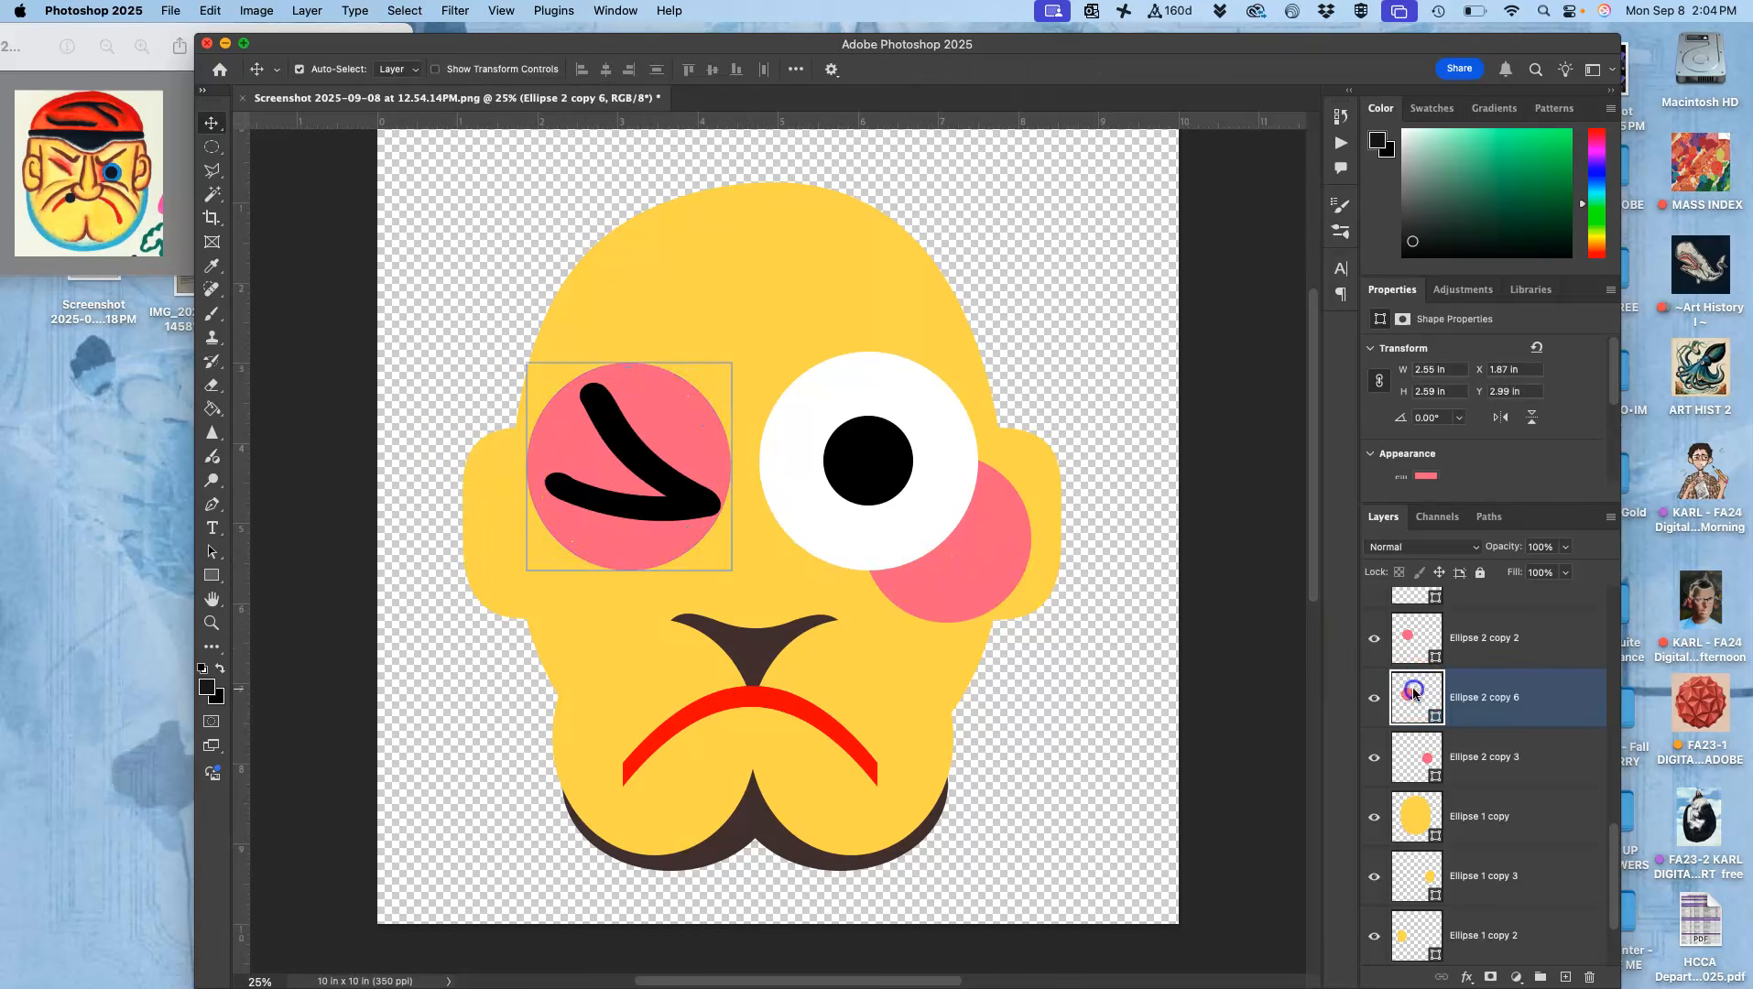
pyautogui.doubleClick(1408, 693)
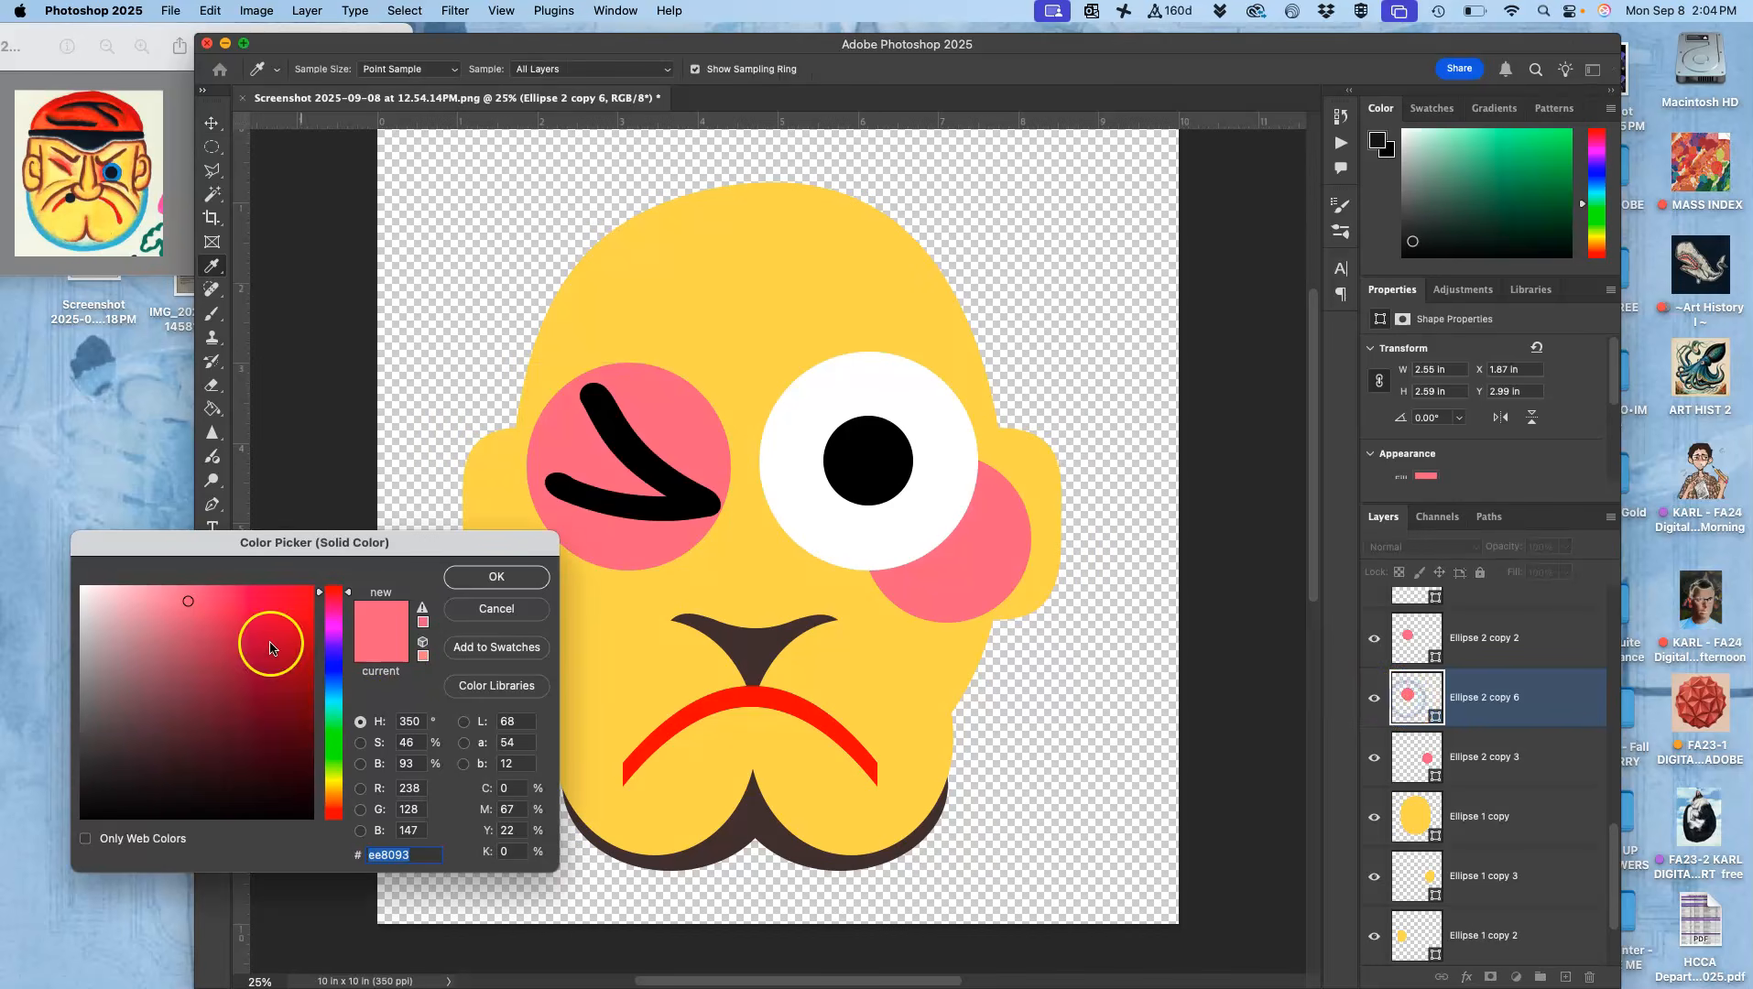
pyautogui.moveTo(184, 634); pyautogui.dragTo(149, 667)
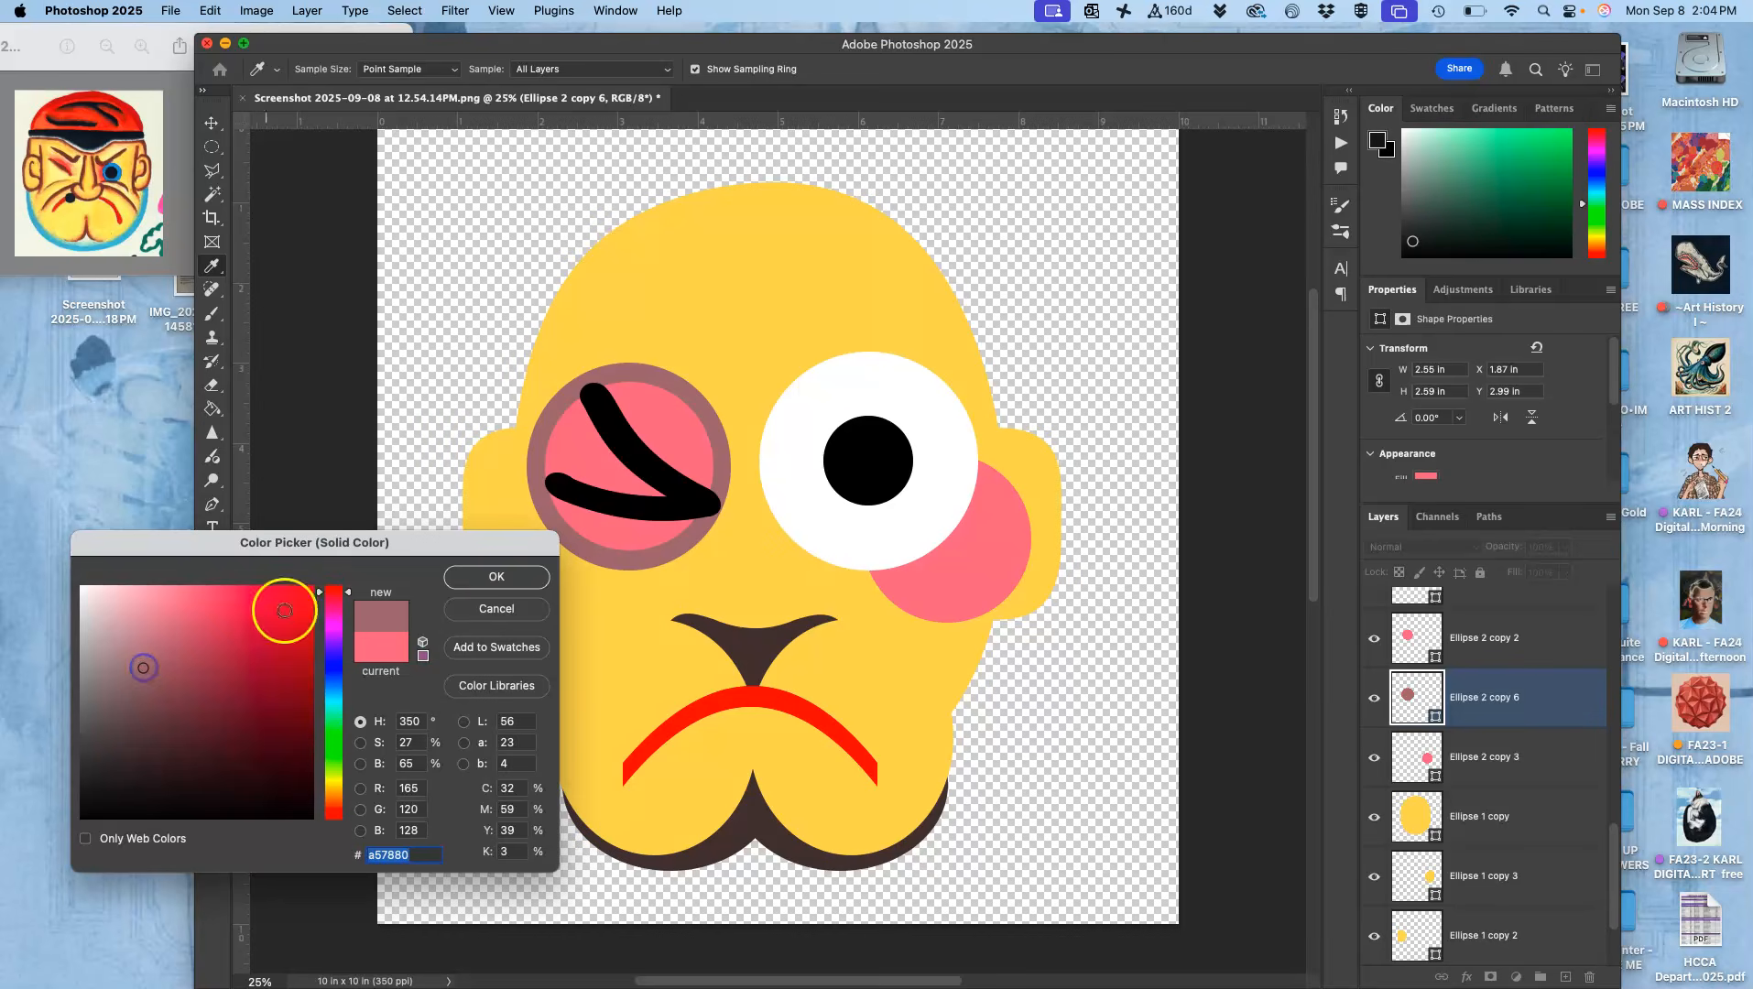
pyautogui.click(497, 576)
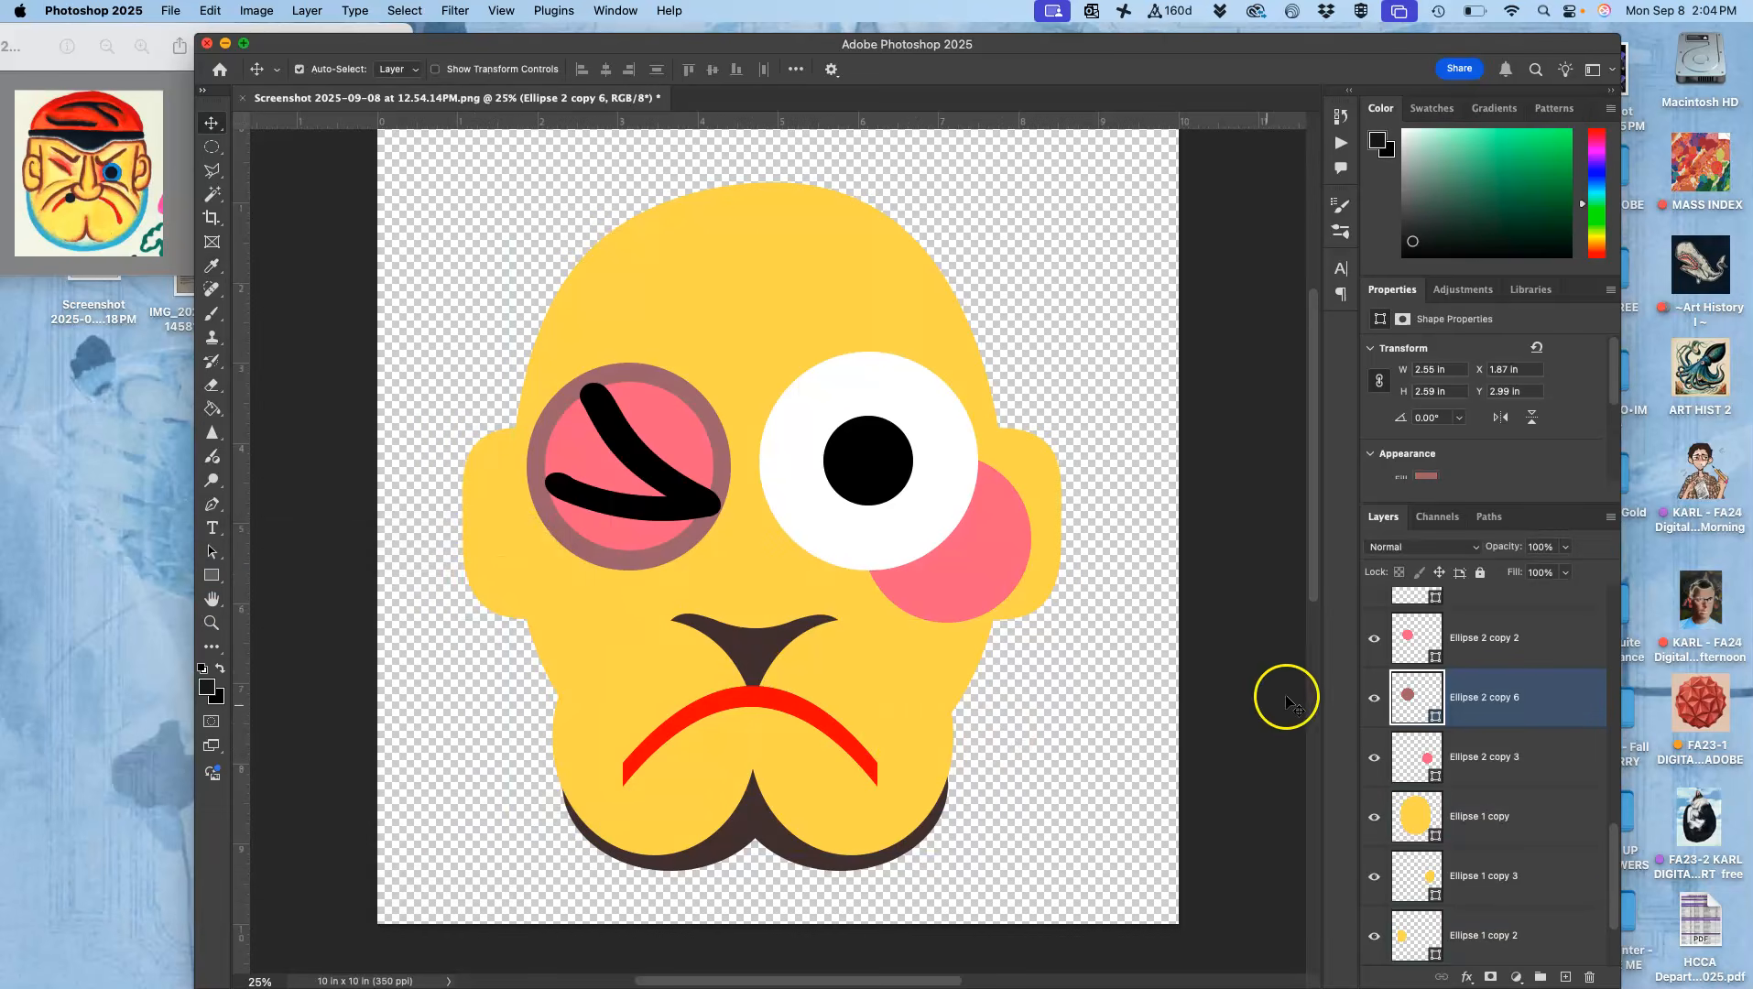
# - Distort the pink and mauve circles together into slanted ovals by pulling their upper-right and lower-left corners inward
pyautogui.click(1456, 639)
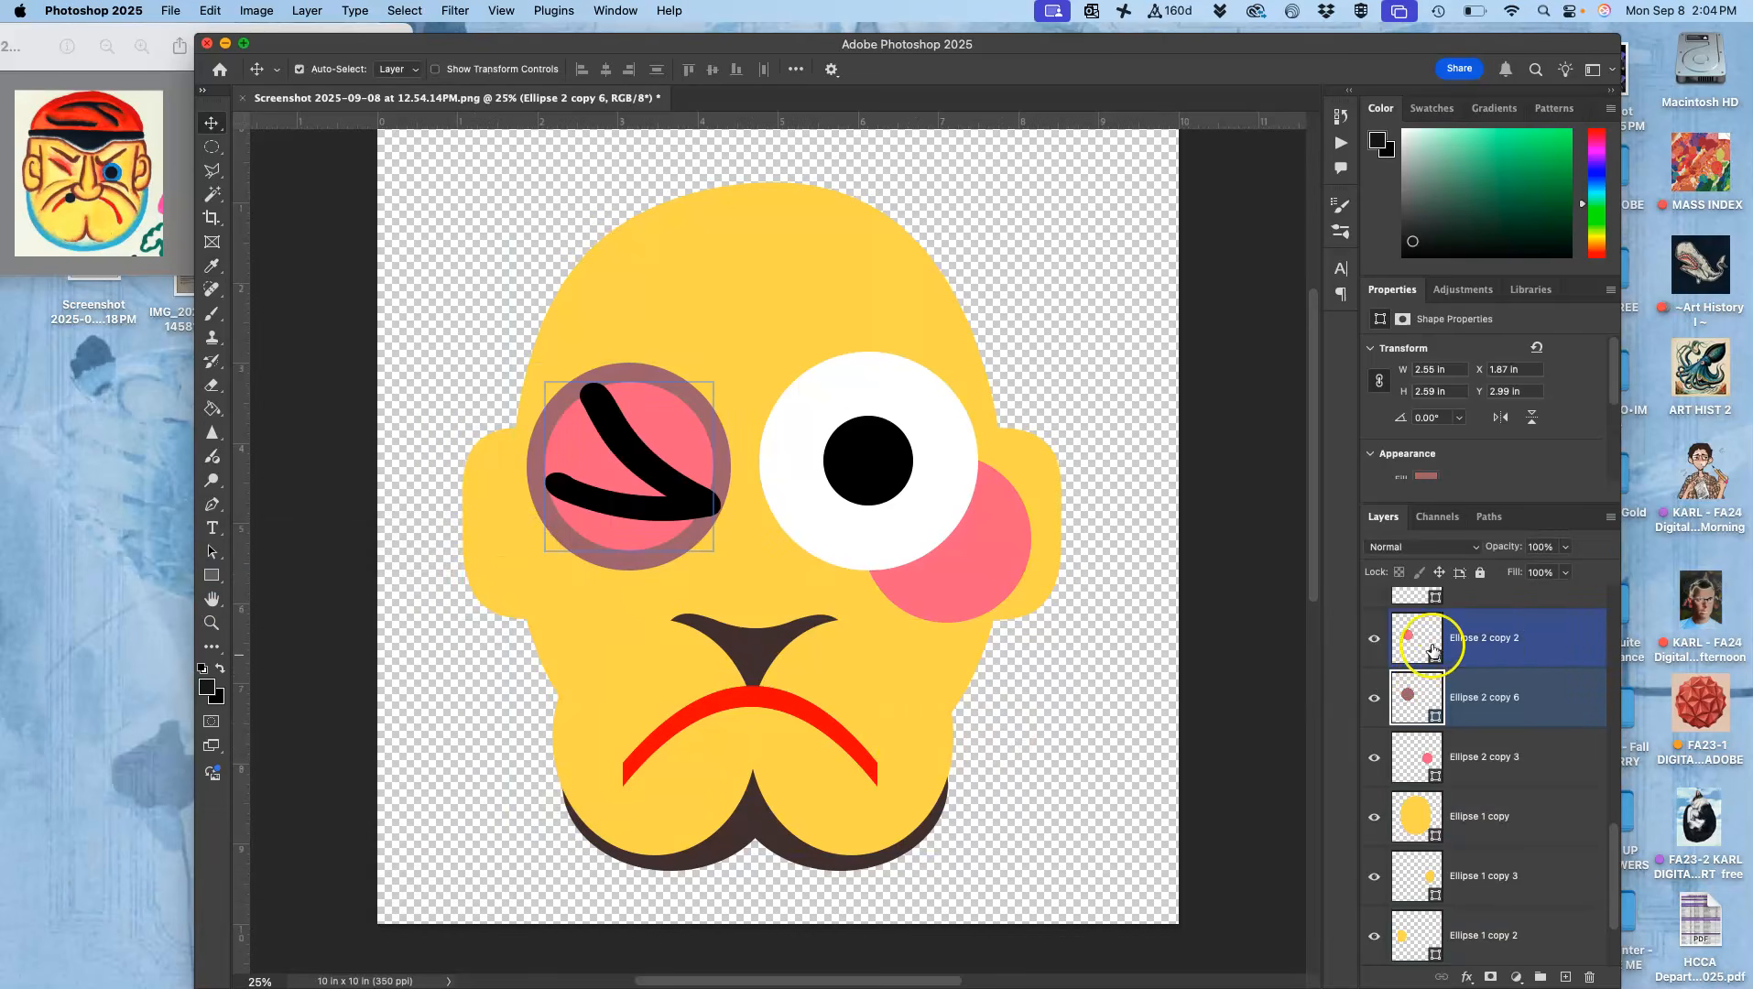
pyautogui.keyDown('shift'); pyautogui.click(1506, 656); pyautogui.keyUp('shift')
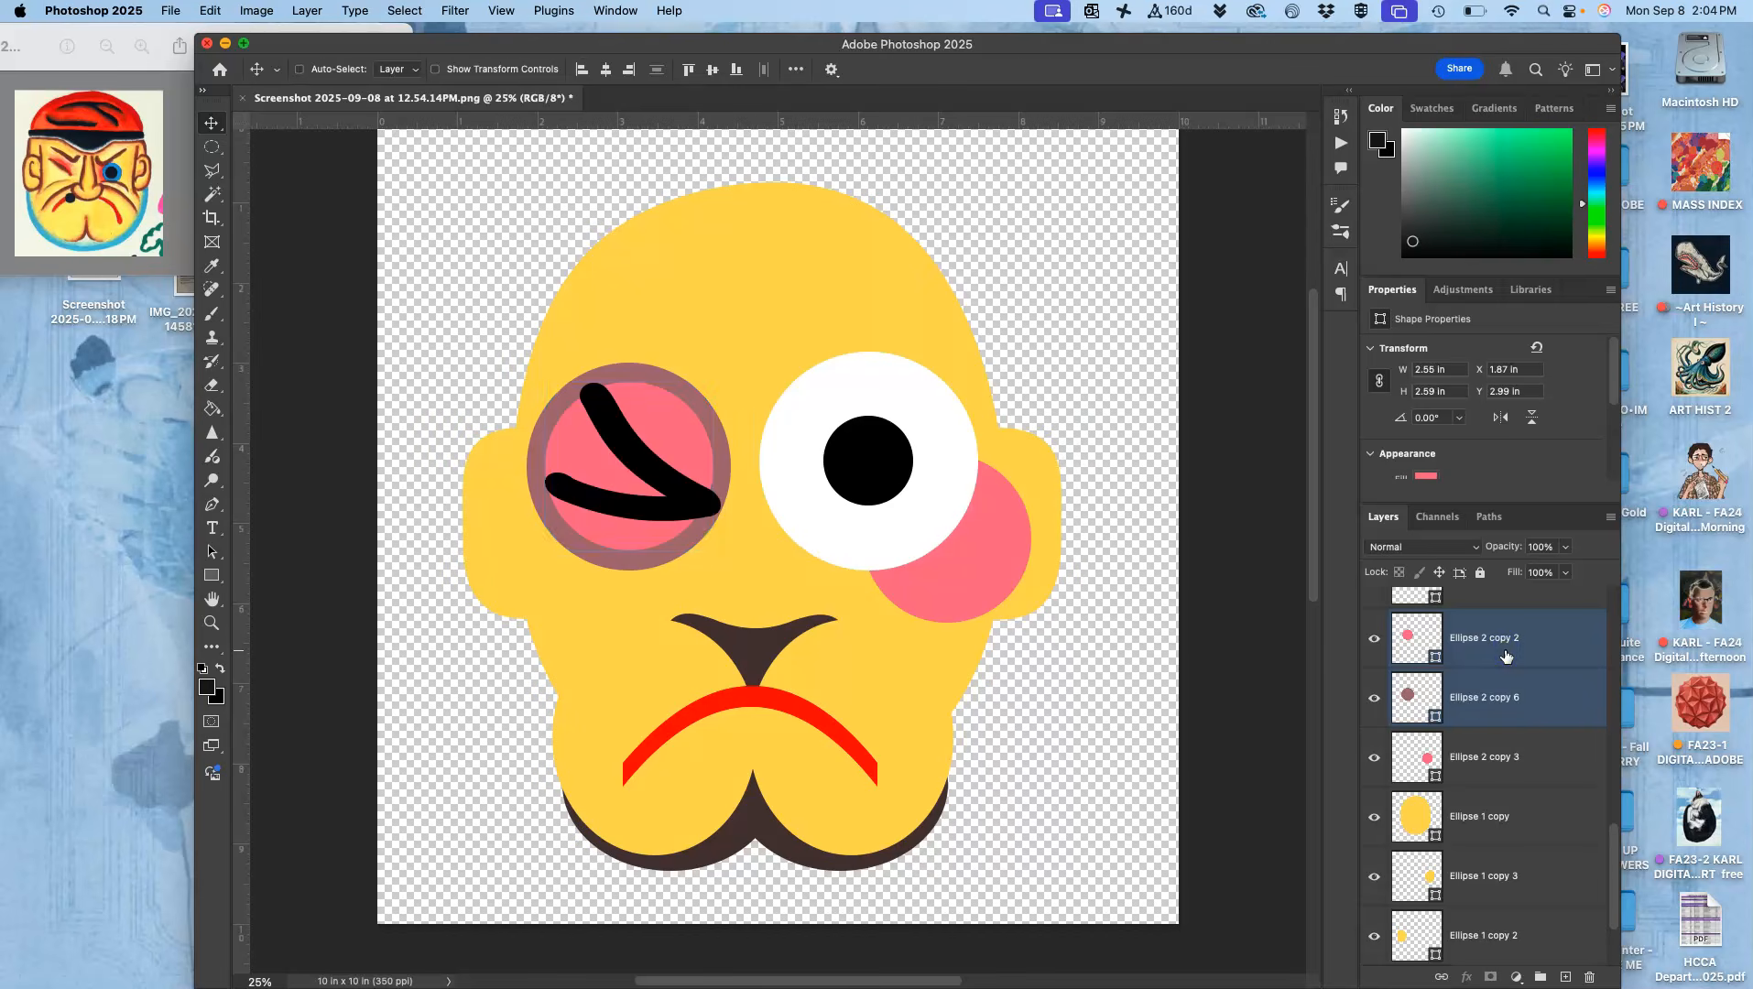
pyautogui.press('super+t')
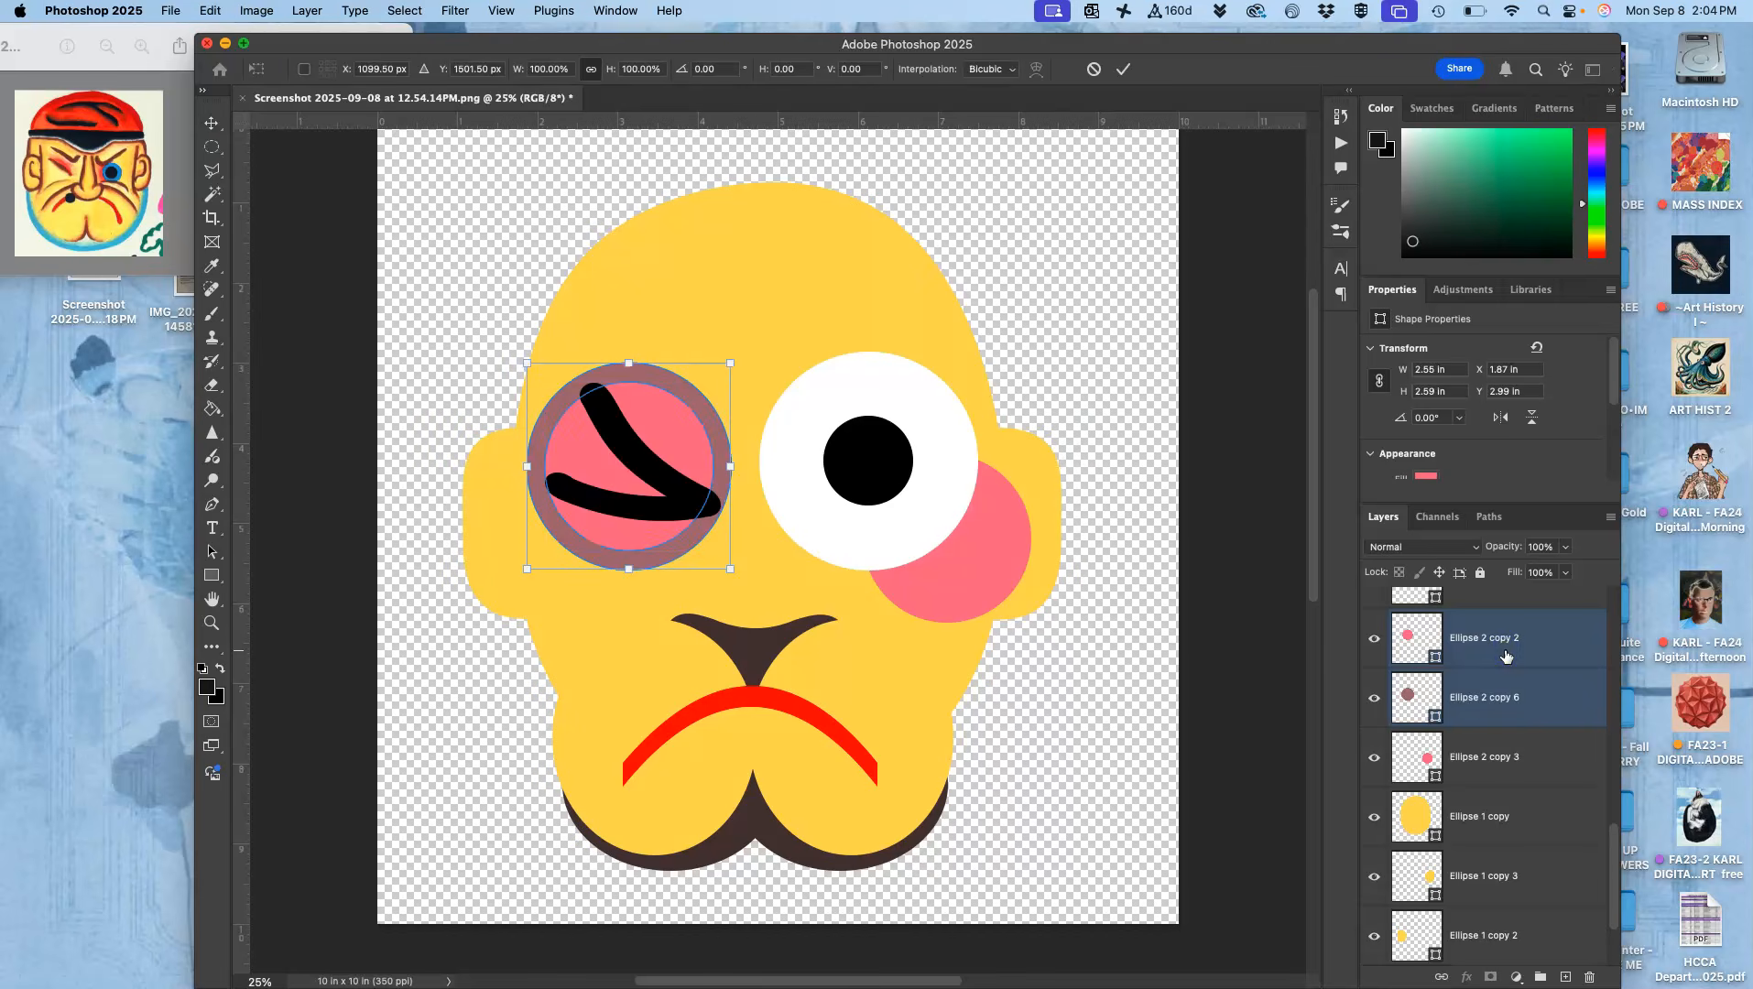
pyautogui.rightClick(678, 412)
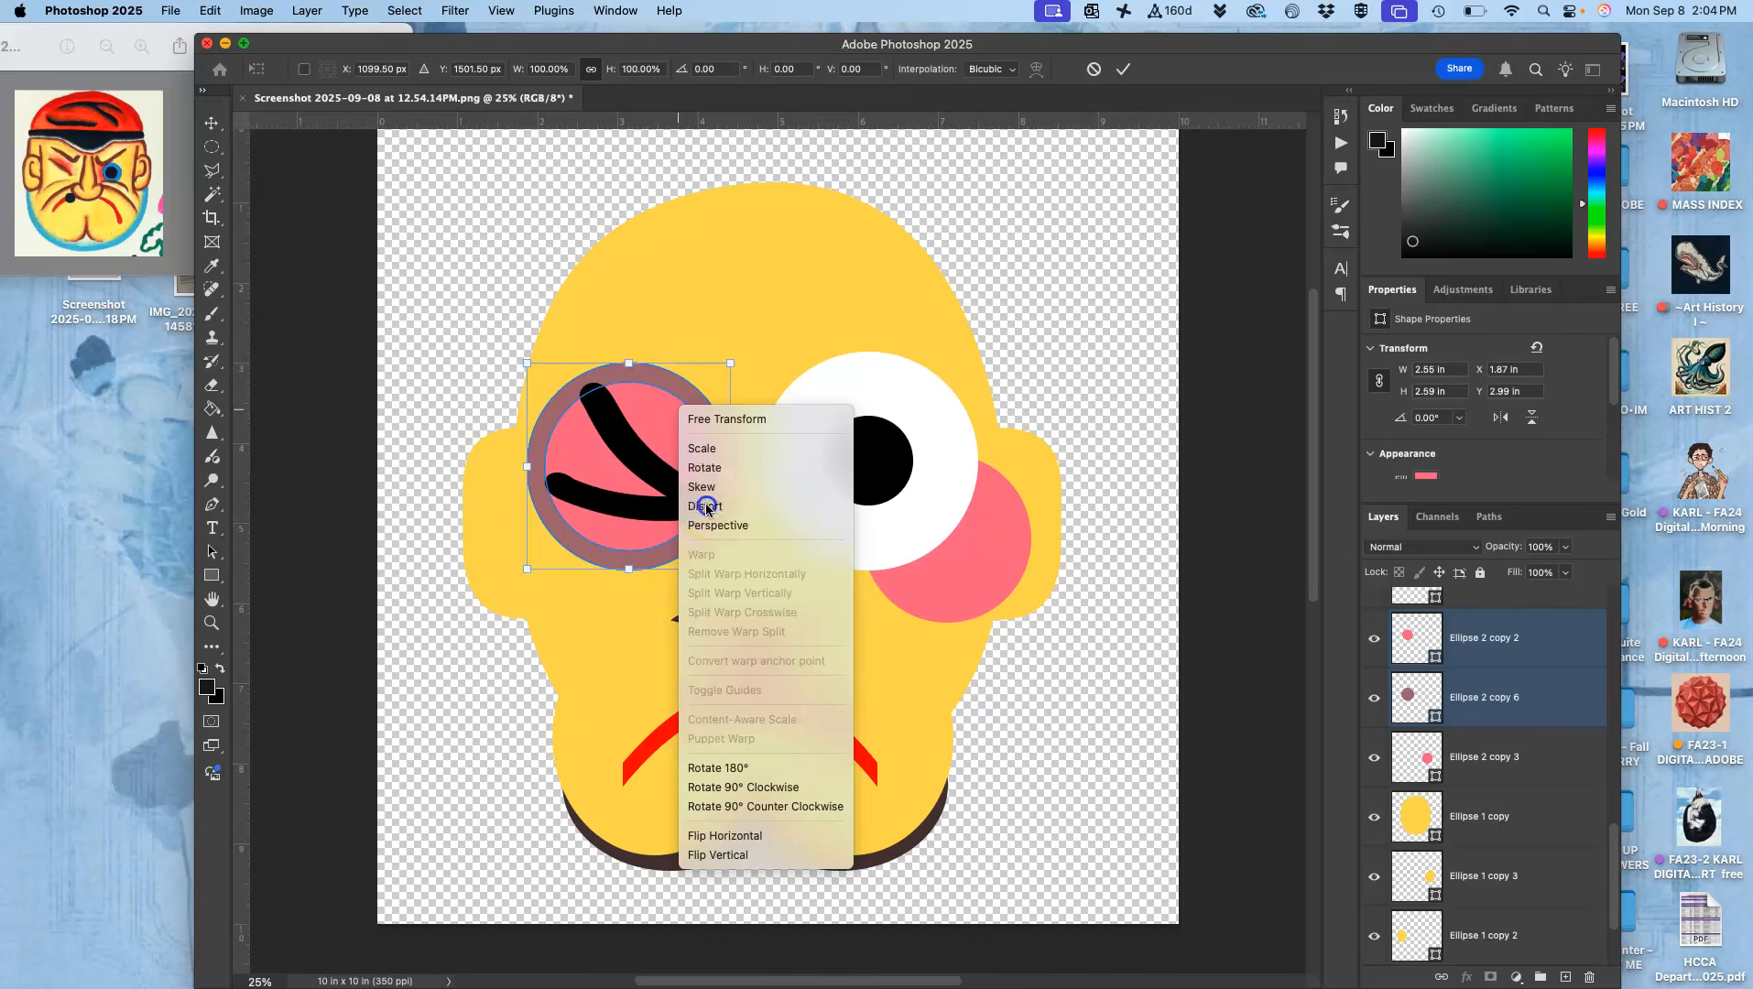
pyautogui.click(730, 396)
pyautogui.moveTo(731, 365); pyautogui.dragTo(707, 394)
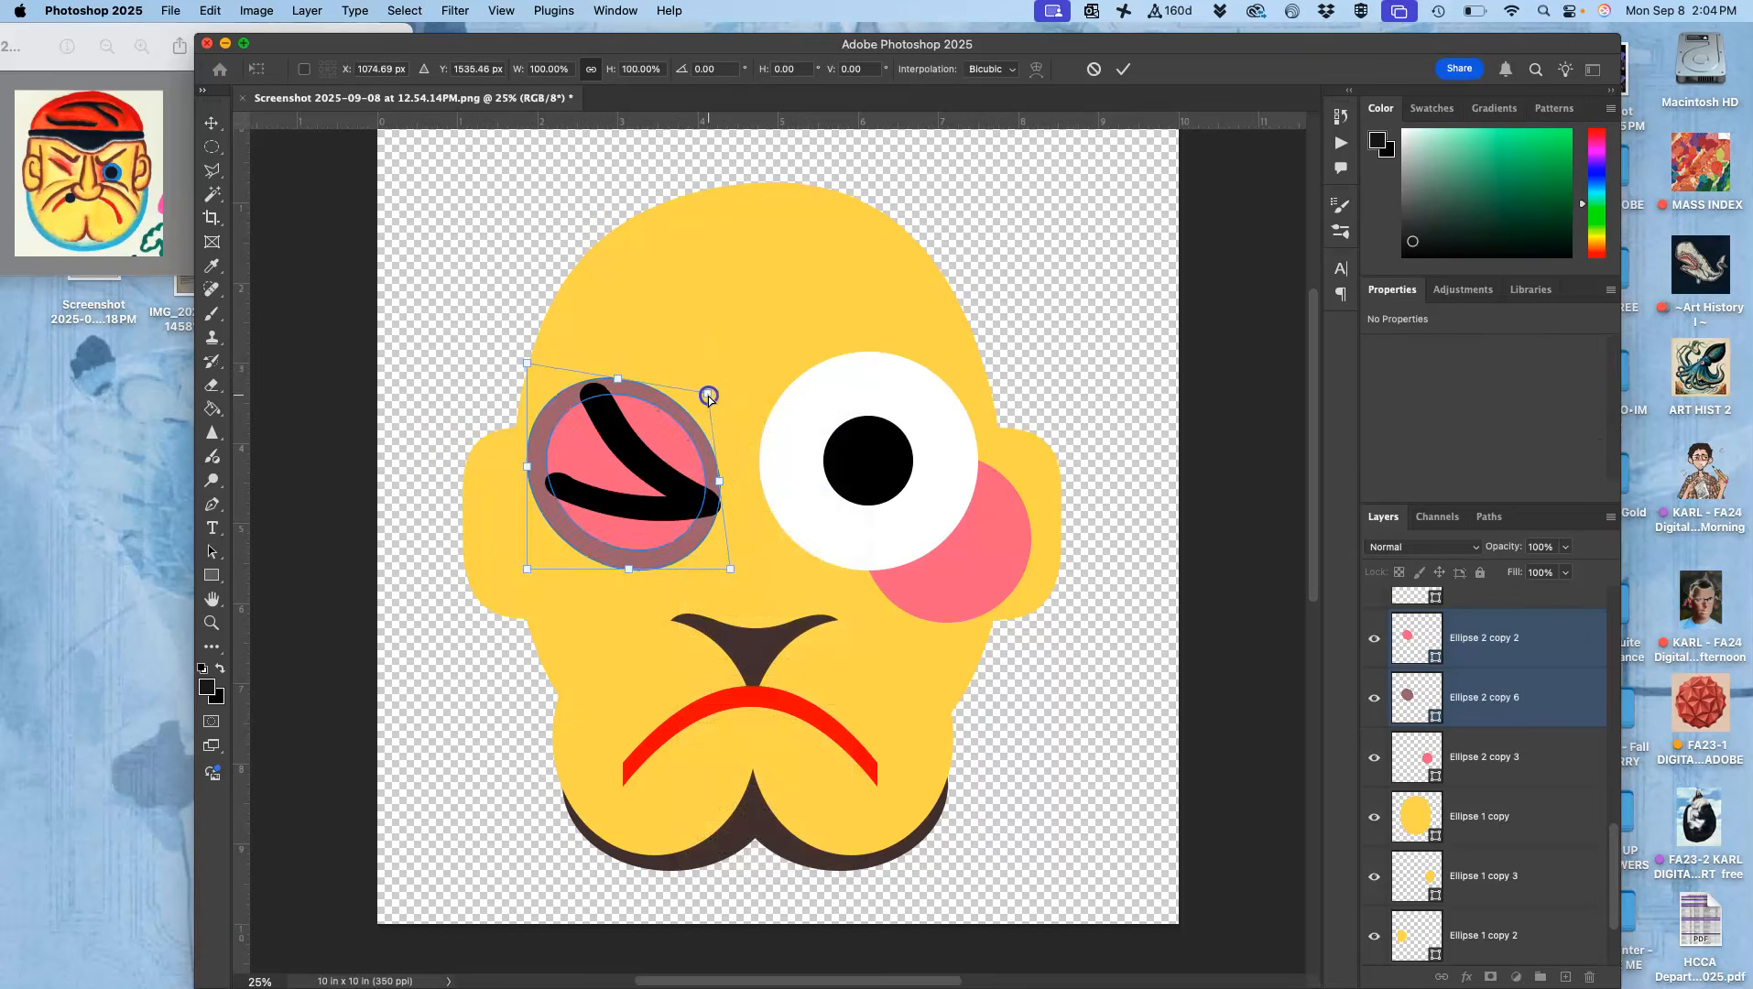
pyautogui.moveTo(525, 568)
pyautogui.mouseDown()
pyautogui.moveTo(533, 527)
pyautogui.moveTo(566, 593)
pyautogui.moveTo(555, 564)
pyautogui.mouseUp()
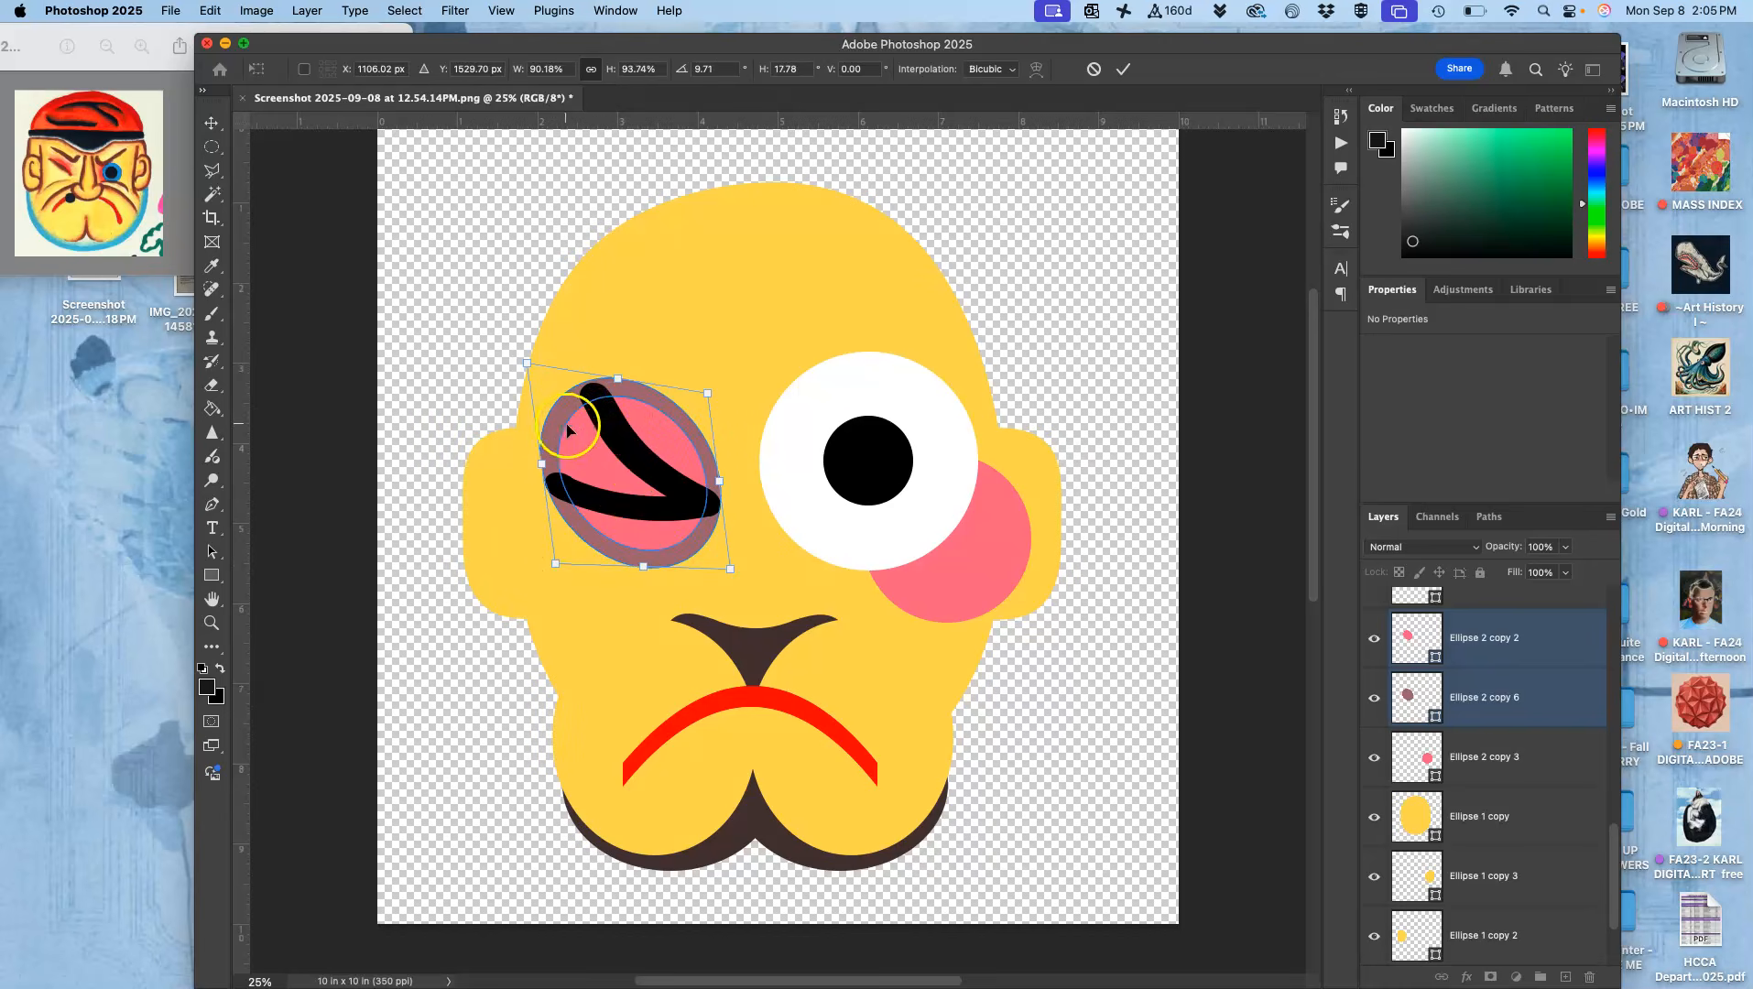
pyautogui.press('Return')
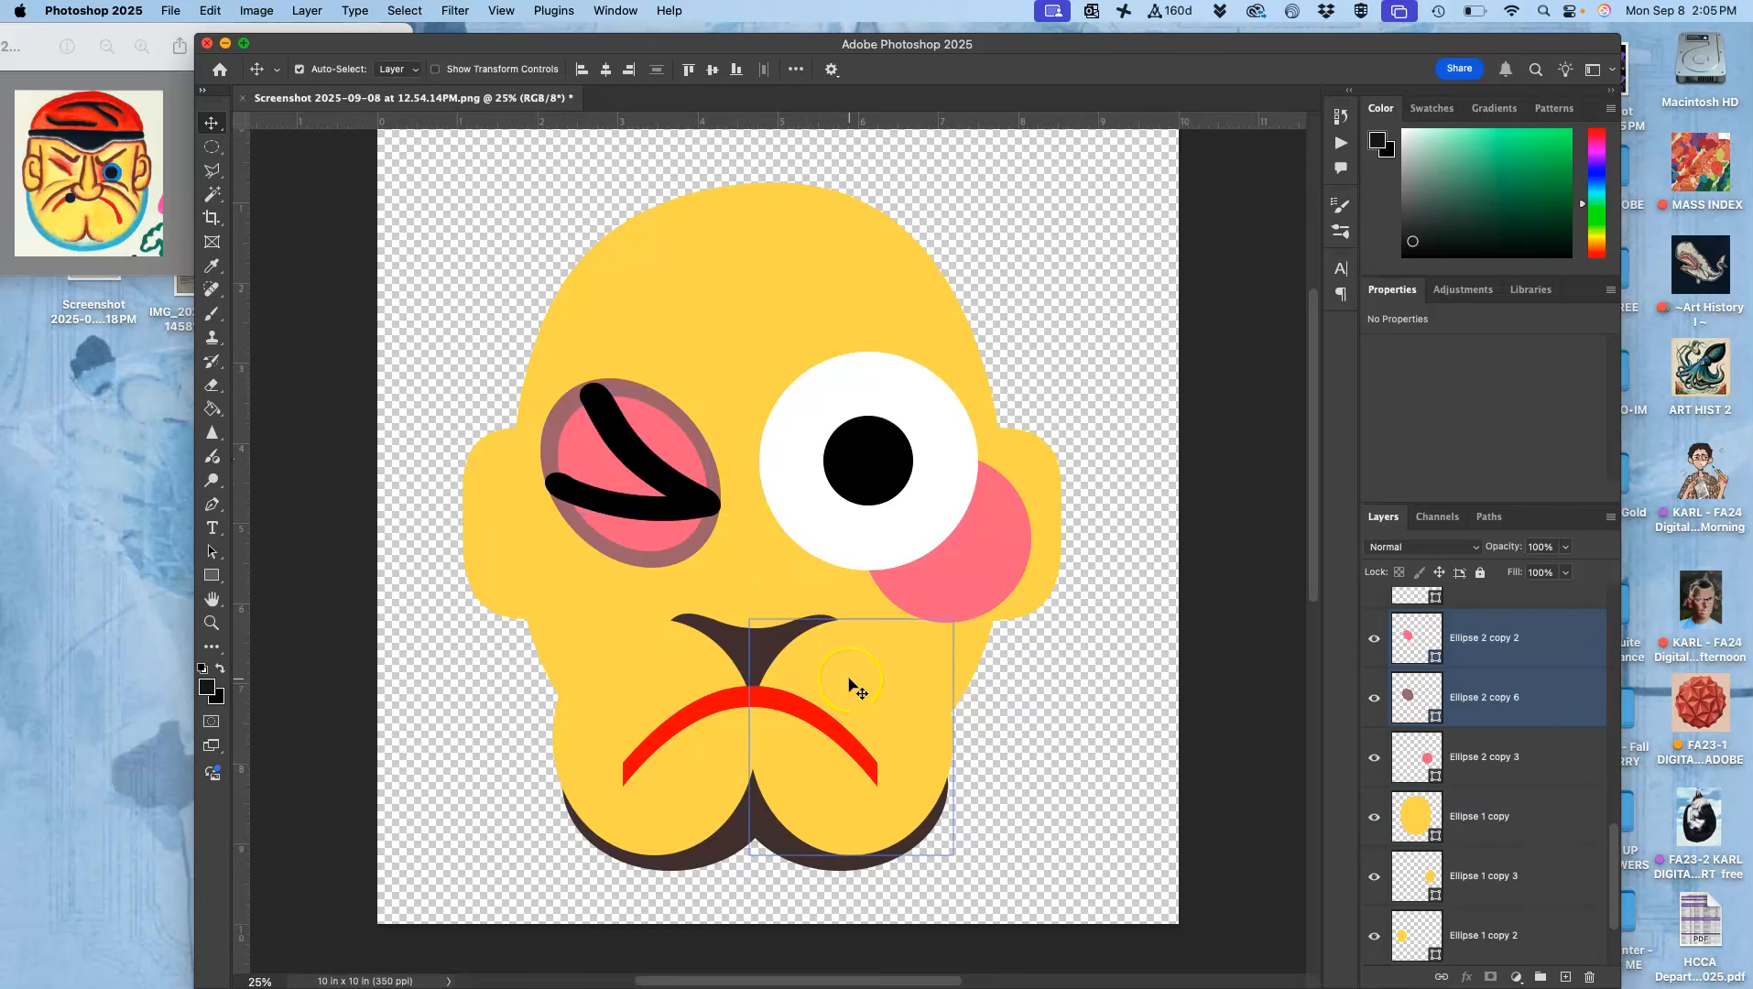
pyautogui.click(644, 531)
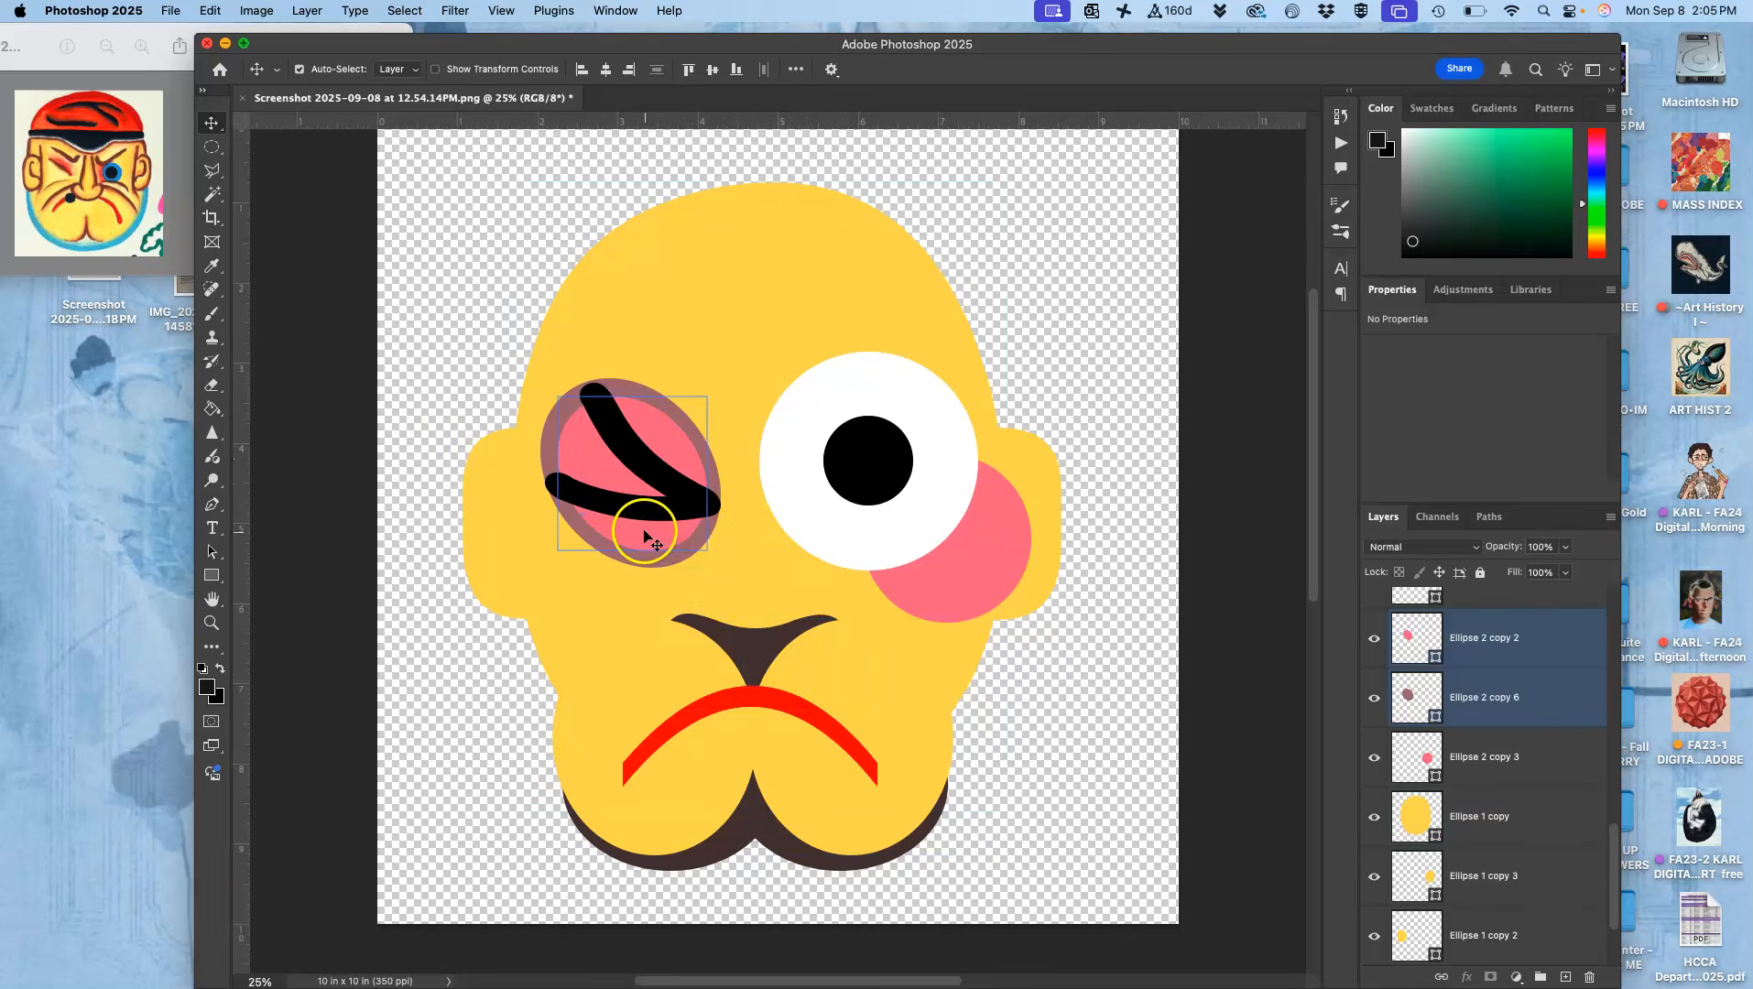
pyautogui.press('cmd+t')
pyautogui.rightClick(642, 540)
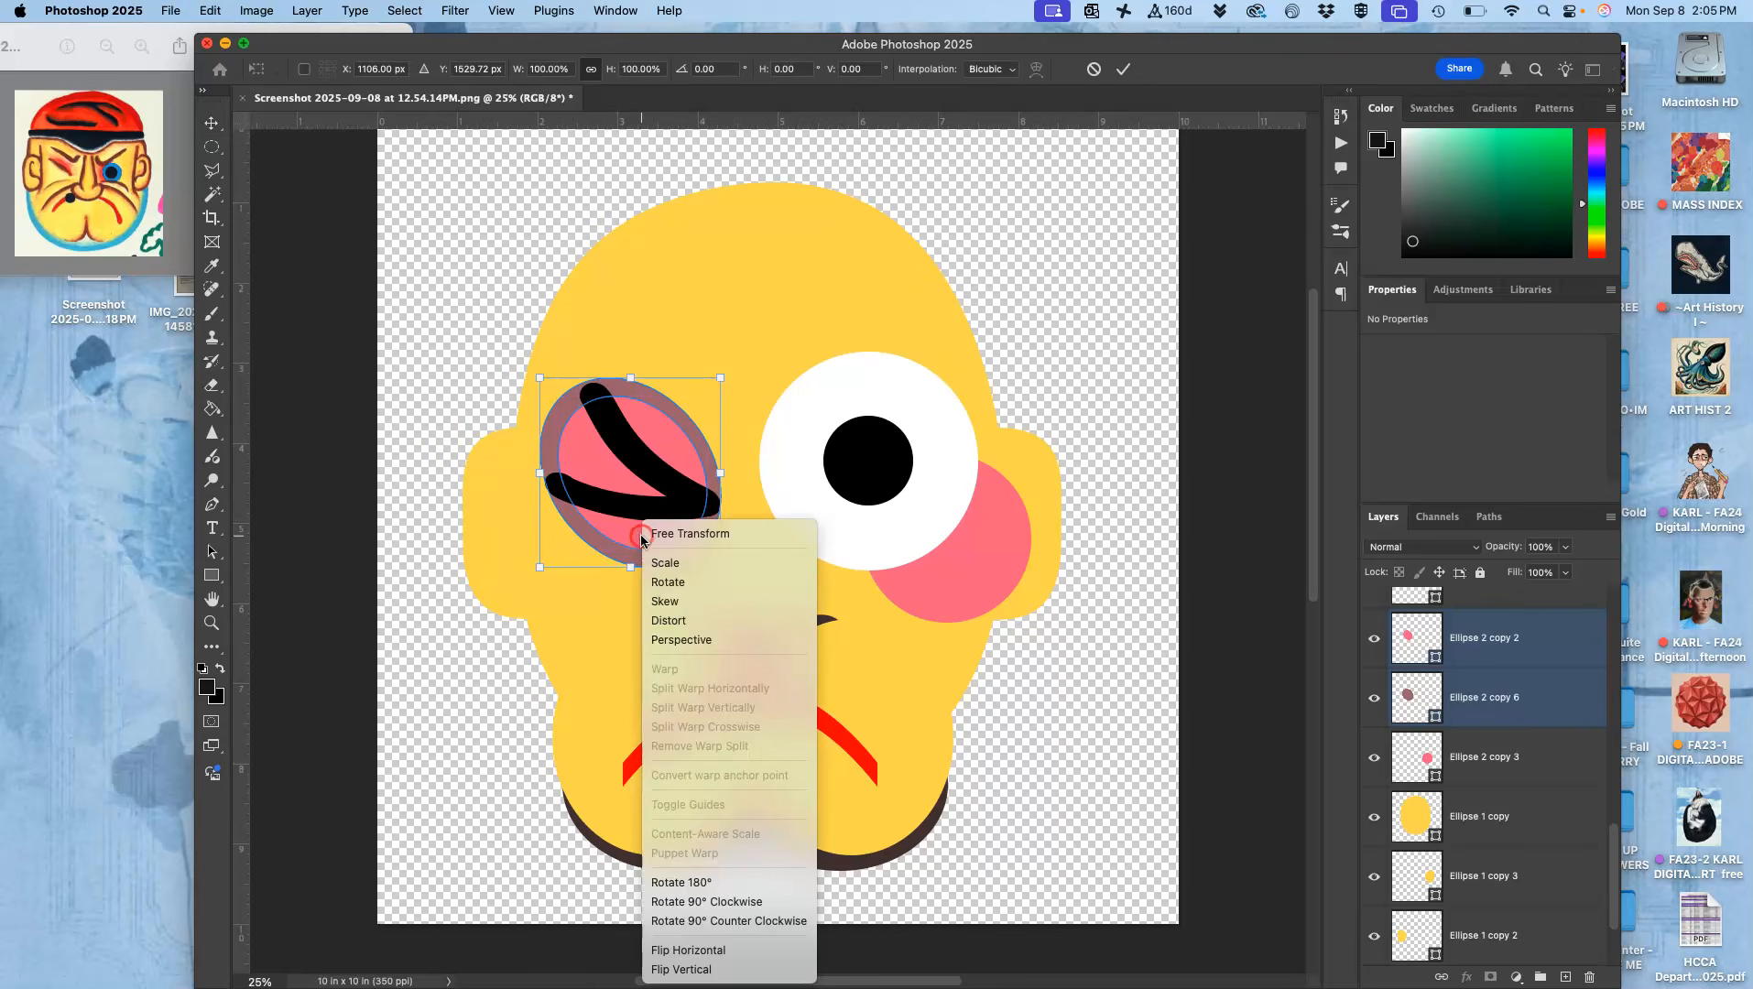
pyautogui.click(606, 584)
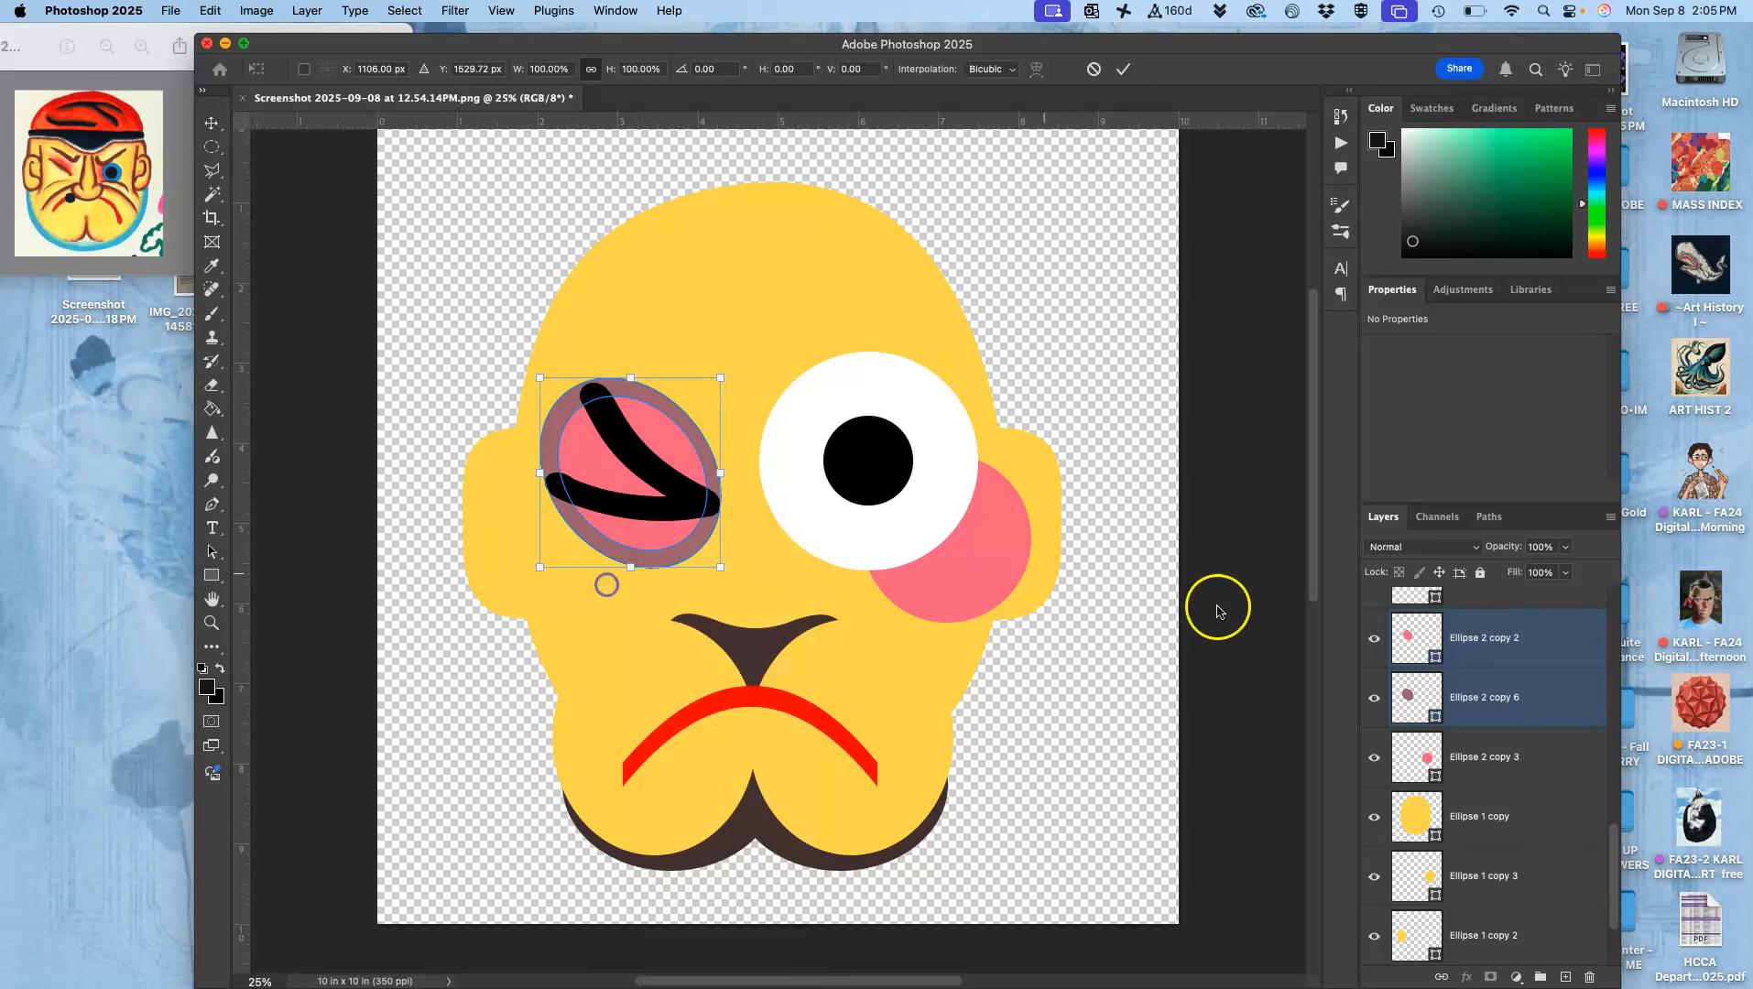
# - Warp the inner pink oval so its lower edge rises behind the lower wink stroke, filling only the eyelid area
pyautogui.click(1496, 659)
pyautogui.press('super+t')
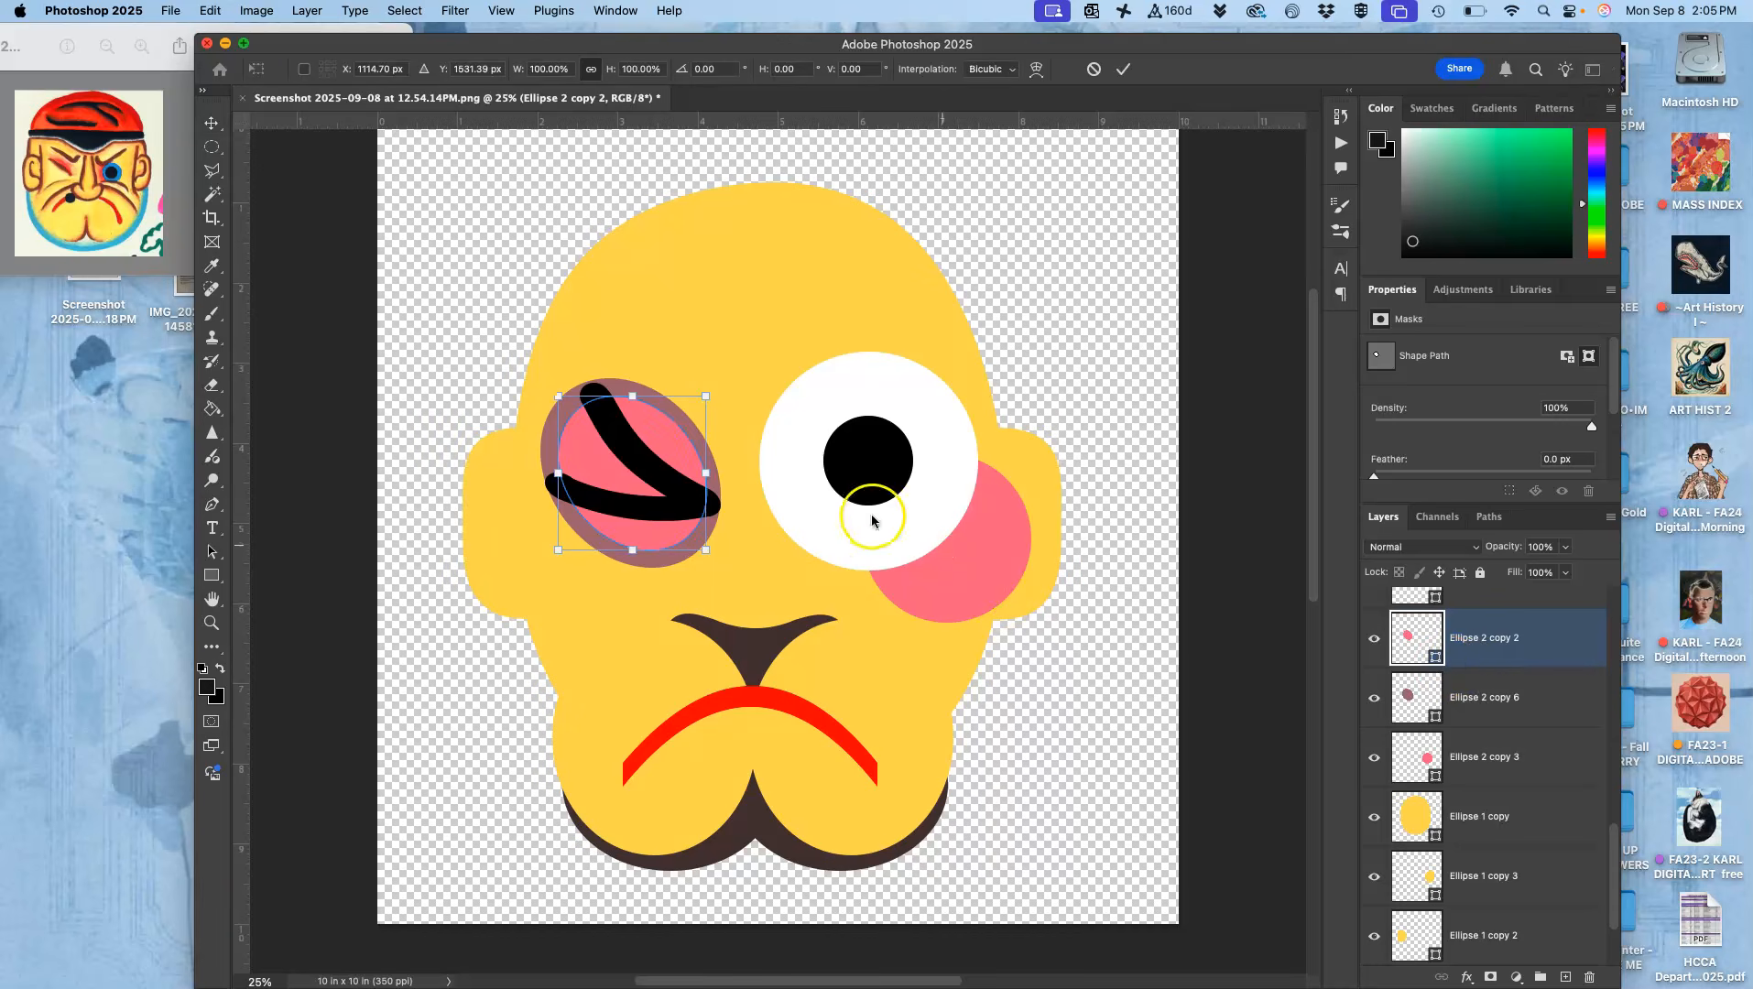
pyautogui.rightClick(638, 536)
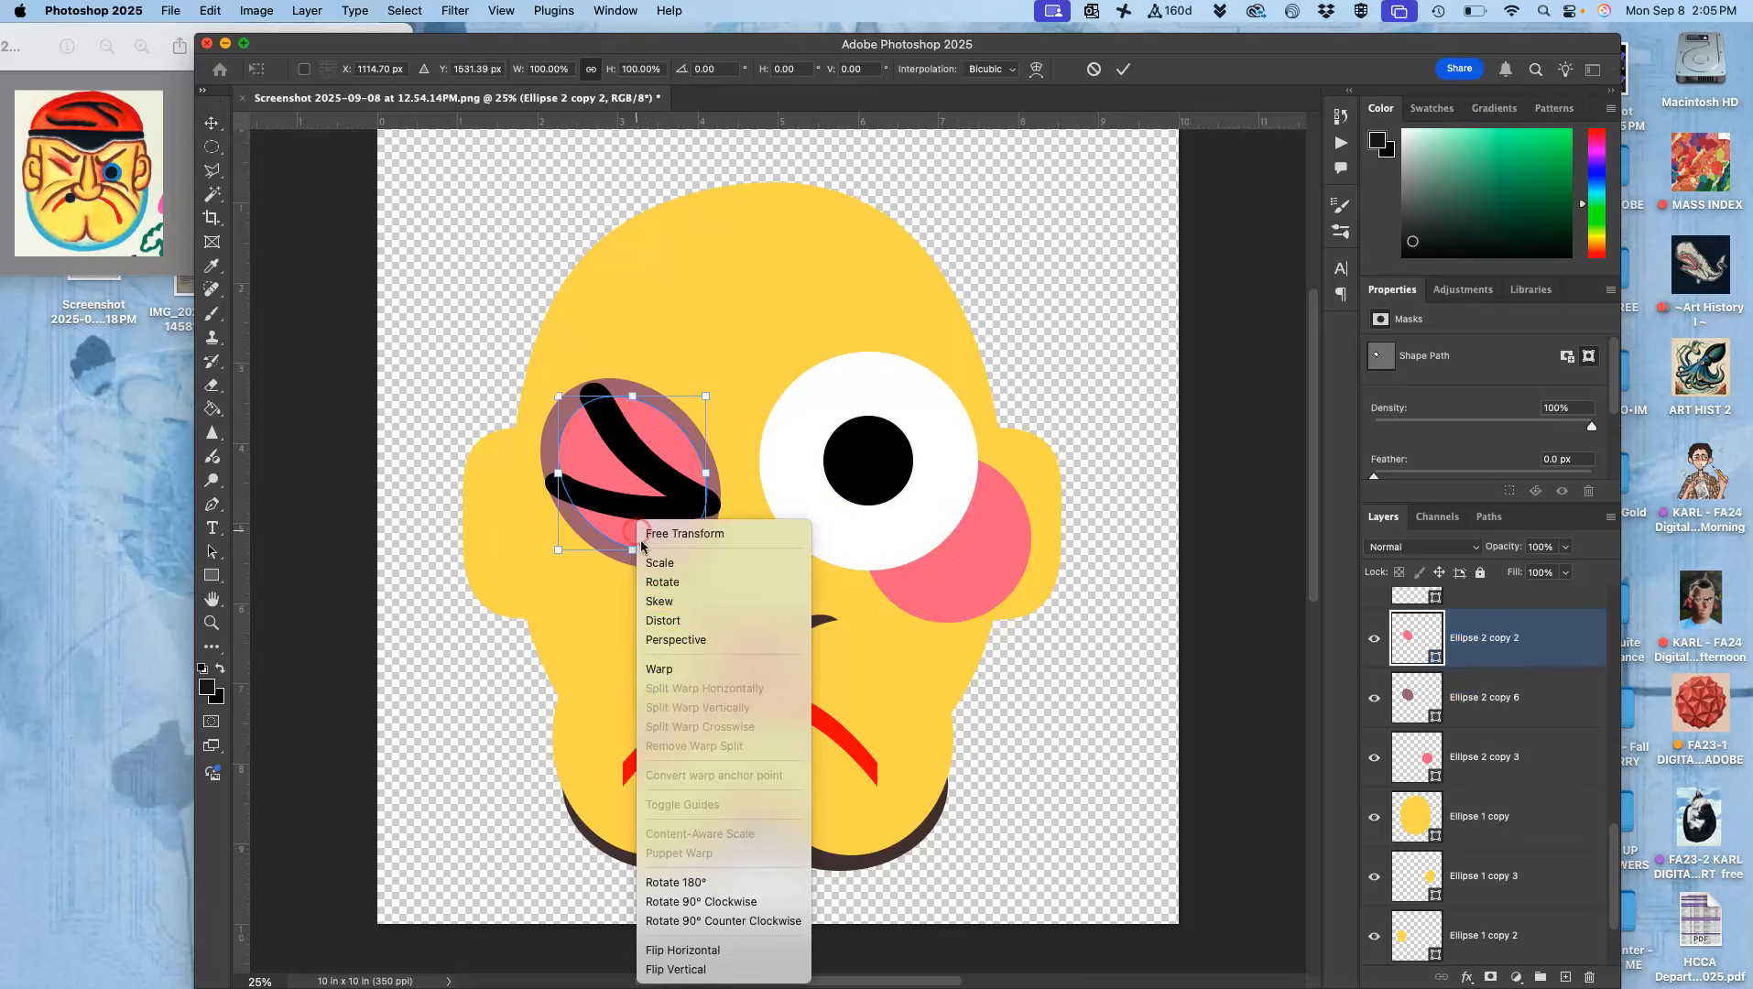
pyautogui.click(658, 666)
pyautogui.moveTo(623, 533)
pyautogui.mouseDown()
pyautogui.moveTo(616, 493)
pyautogui.moveTo(717, 489)
pyautogui.mouseUp()
pyautogui.click(701, 503)
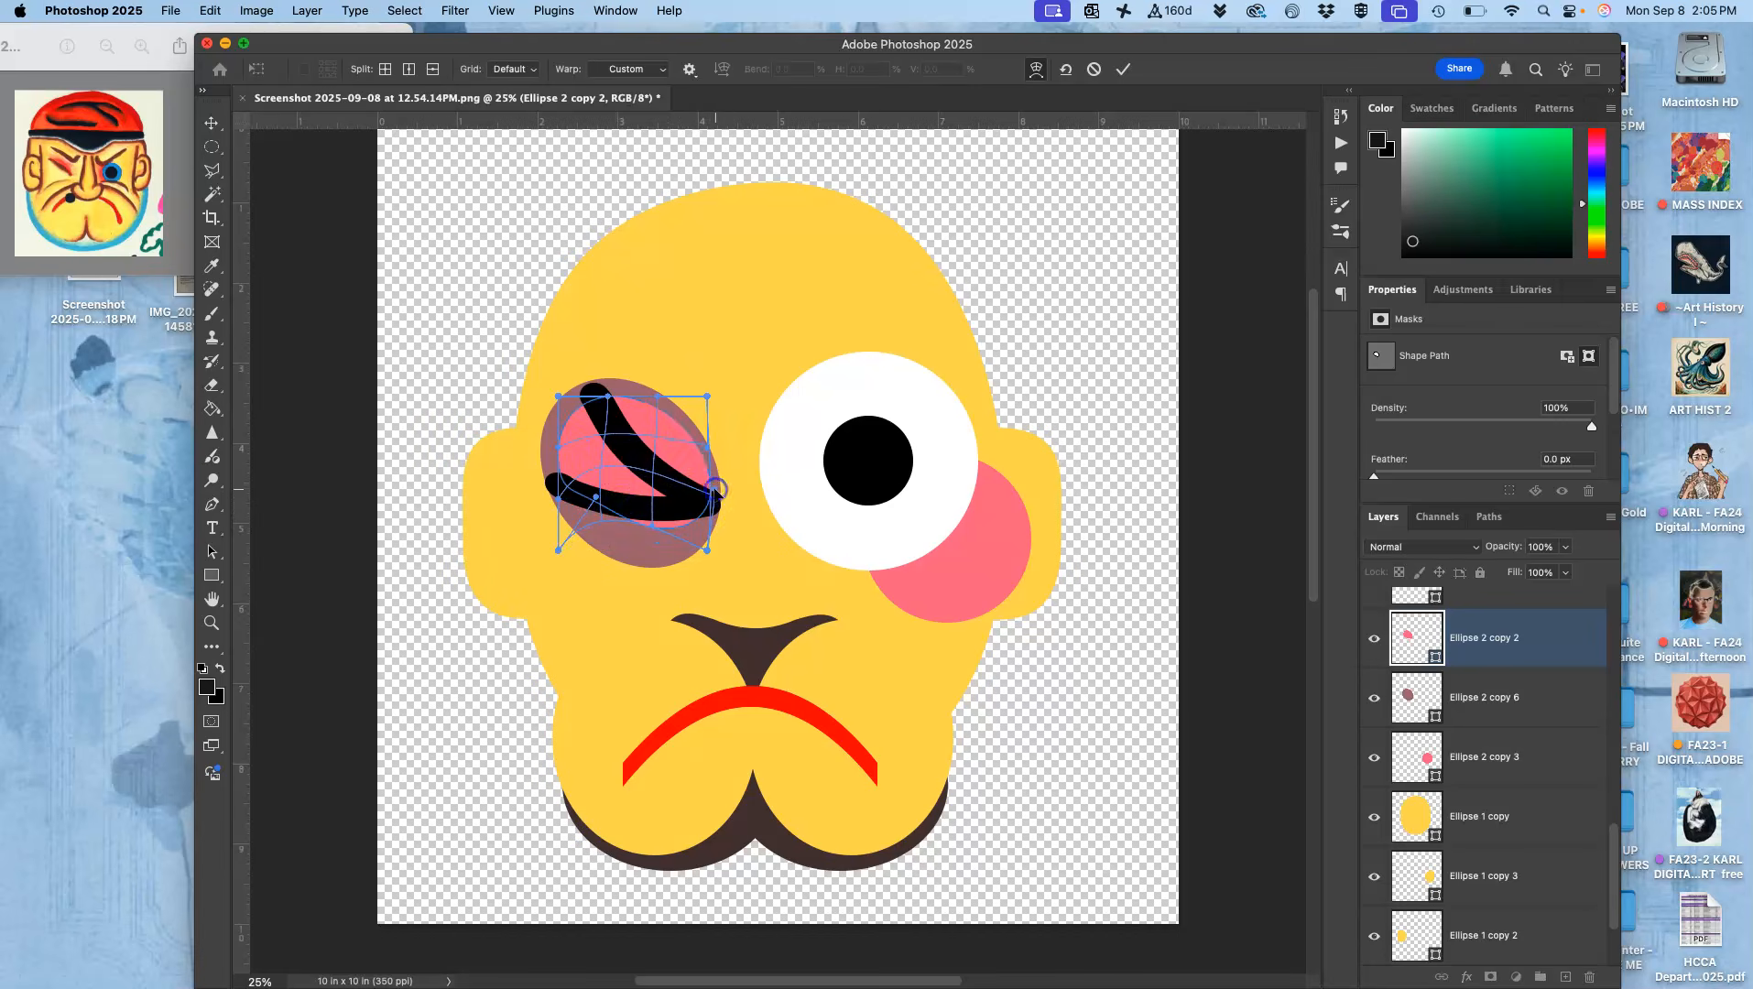
pyautogui.moveTo(690, 409)
pyautogui.mouseDown()
pyautogui.moveTo(713, 412)
pyautogui.moveTo(688, 408)
pyautogui.mouseUp()
pyautogui.moveTo(704, 542); pyautogui.dragTo(714, 534)
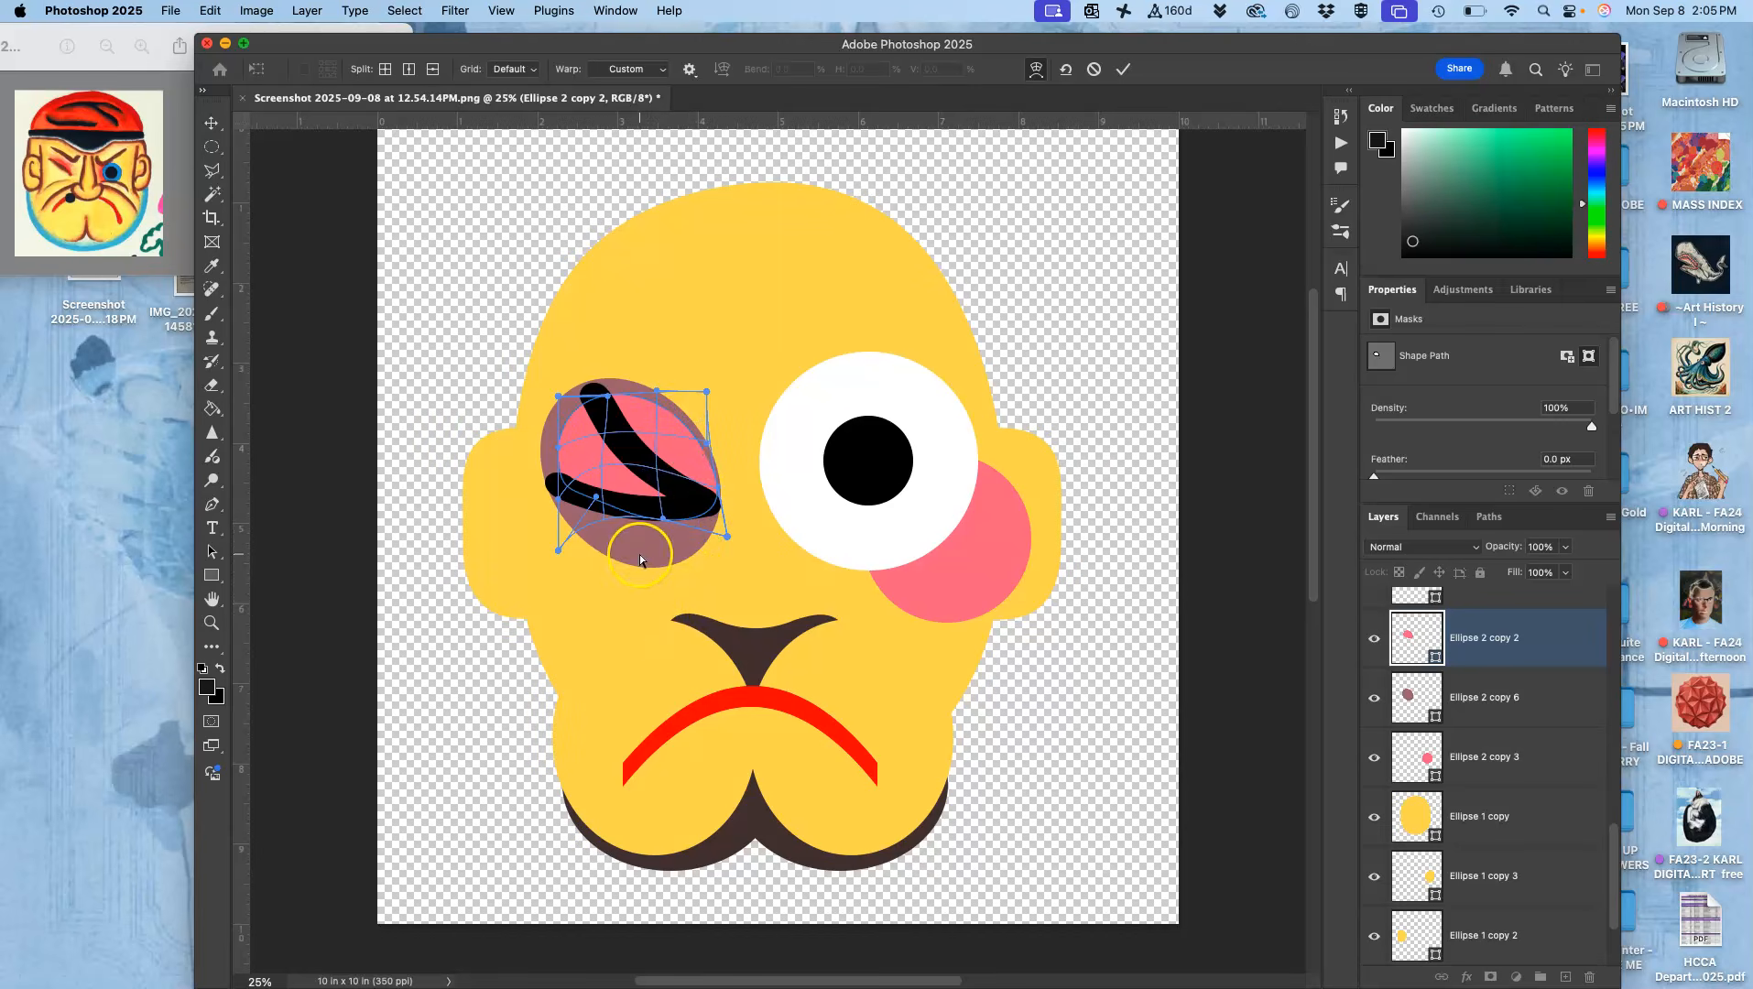
pyautogui.press('Return')
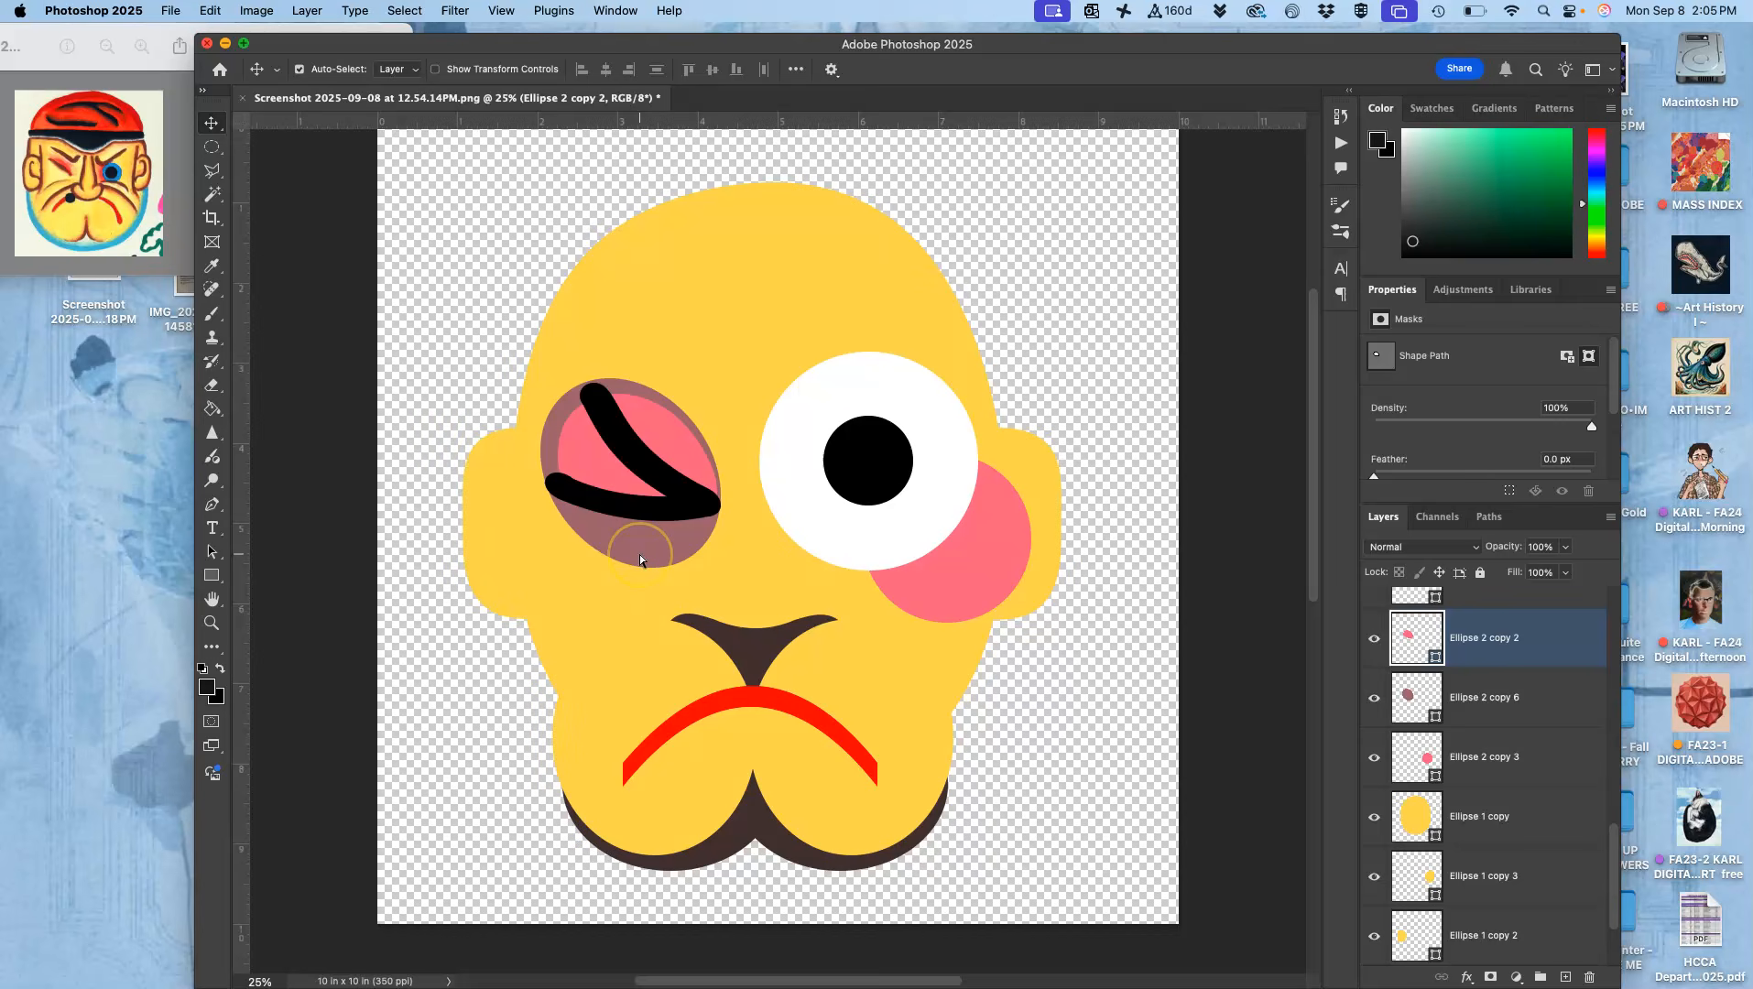
# - Warp the mauve oval inward along its lower, left and upper edges, leaving a bag under the eye and a thin right-hand rim
pyautogui.click(1464, 702)
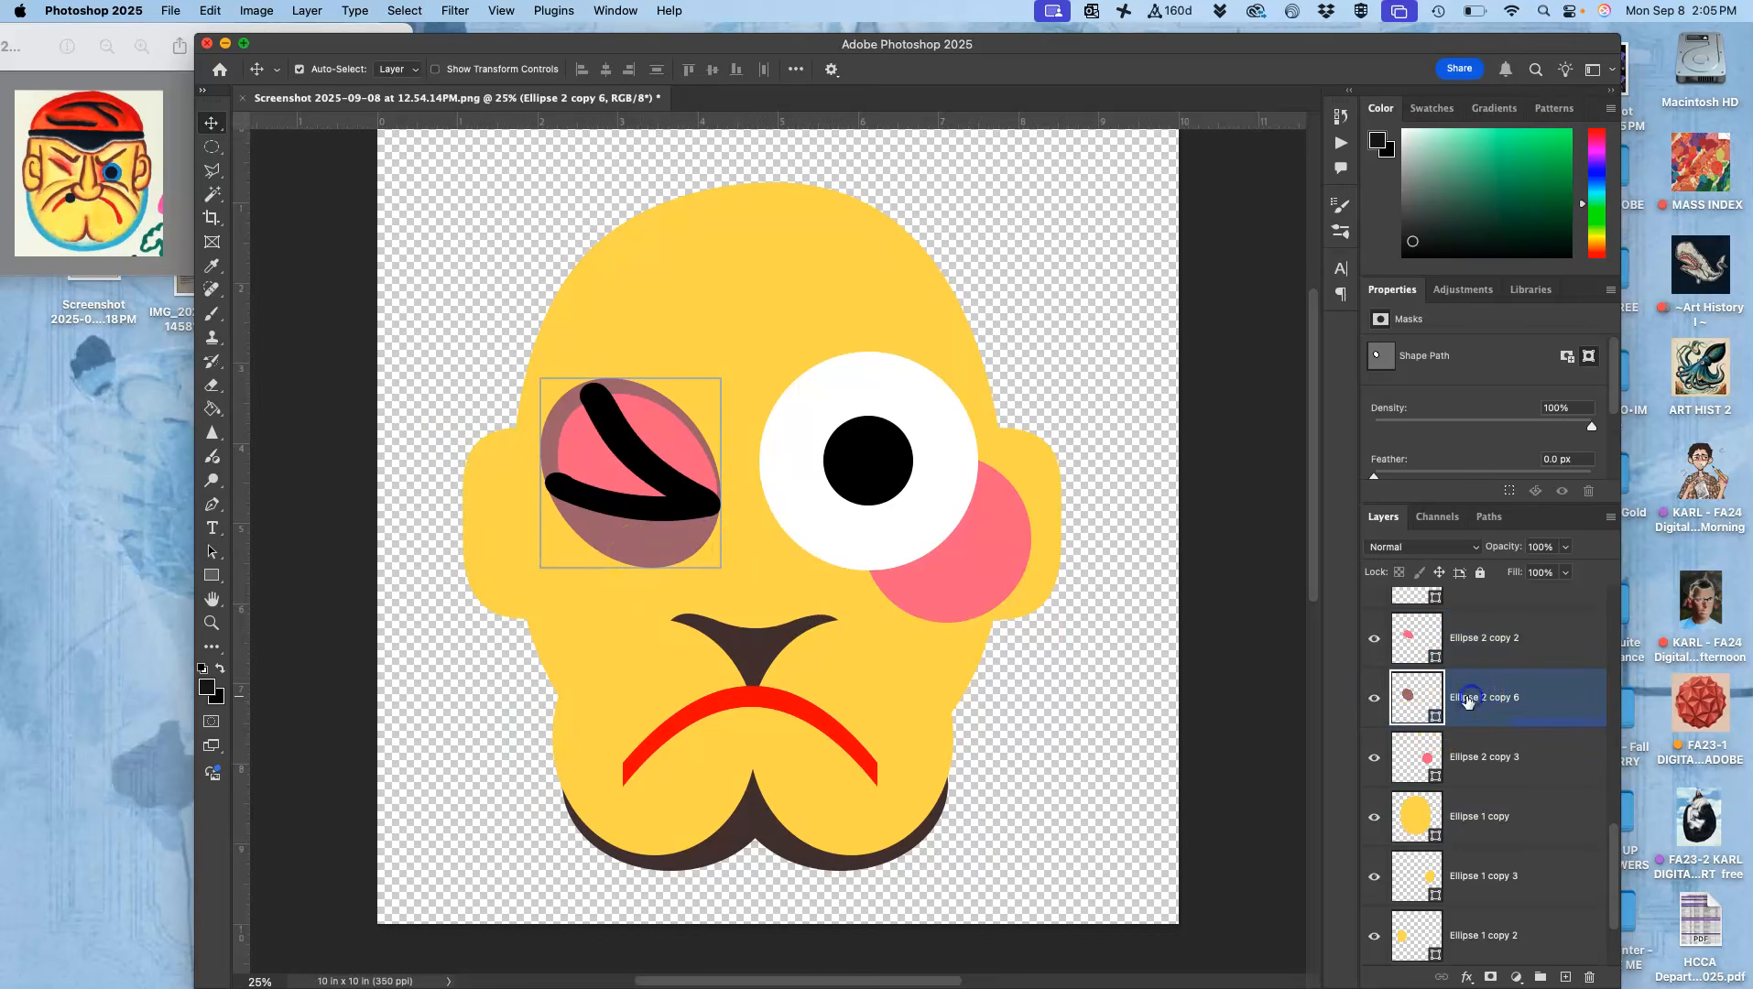
pyautogui.press('super+t')
pyautogui.rightClick(672, 555)
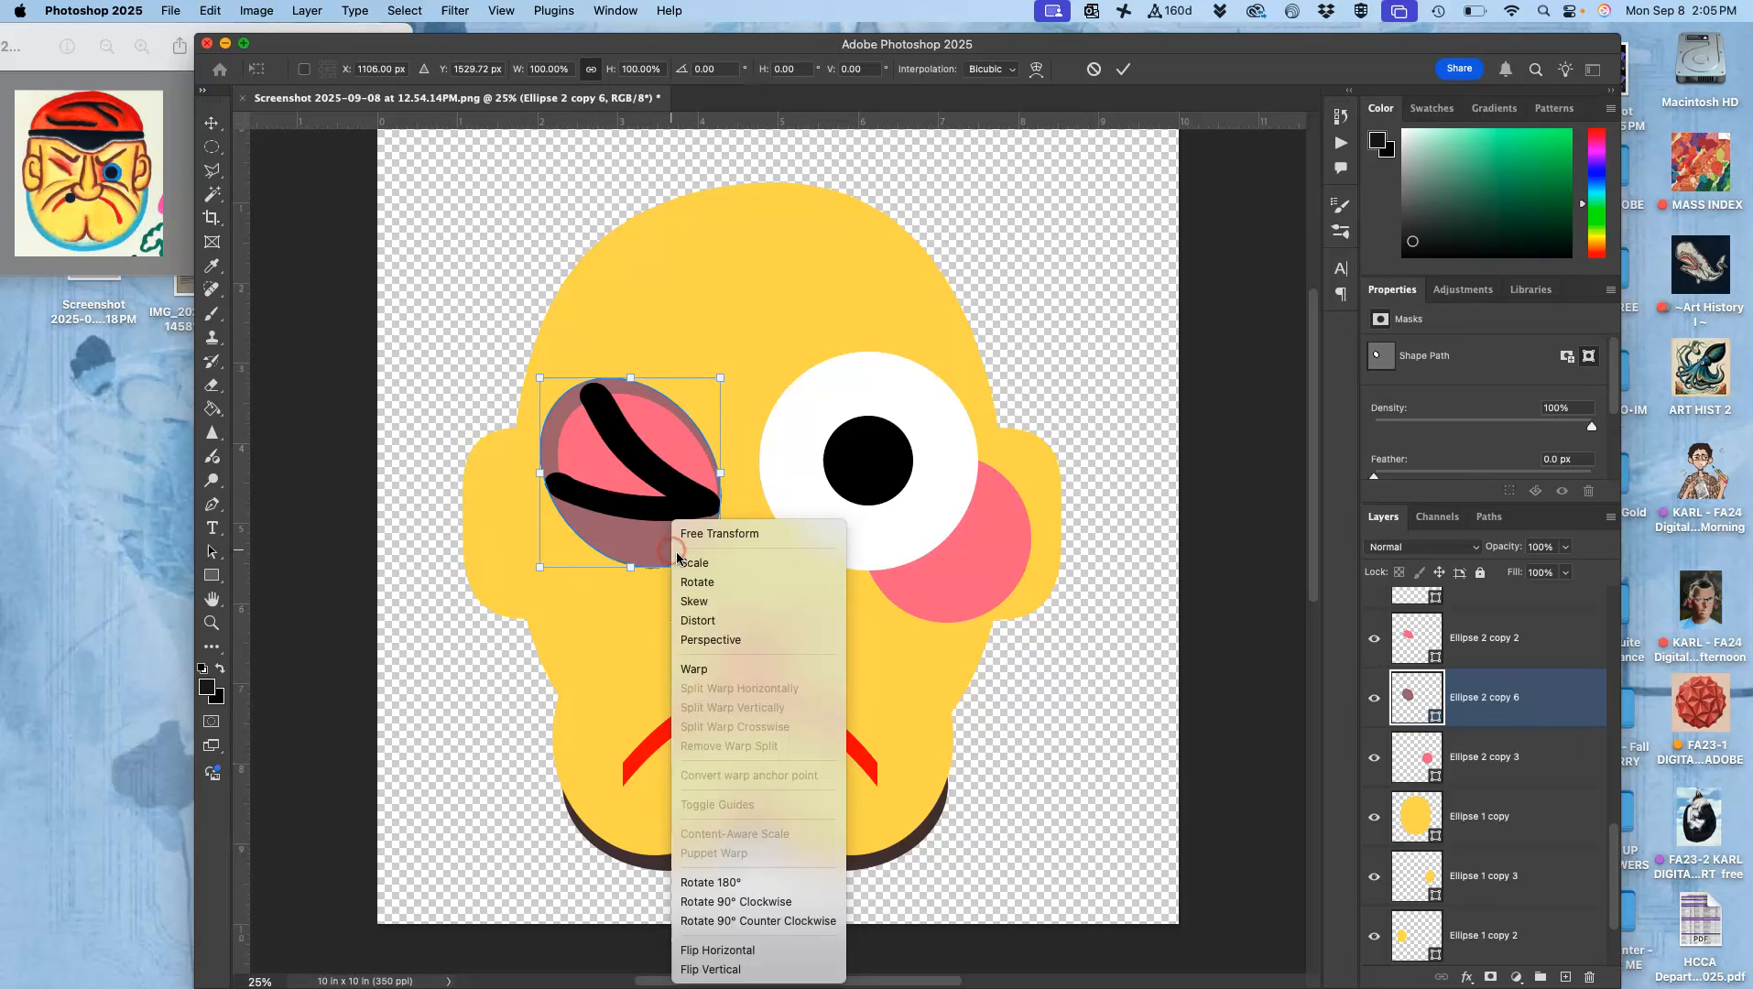
pyautogui.click(706, 669)
pyautogui.moveTo(689, 548); pyautogui.dragTo(699, 536)
pyautogui.moveTo(550, 418); pyautogui.dragTo(578, 458)
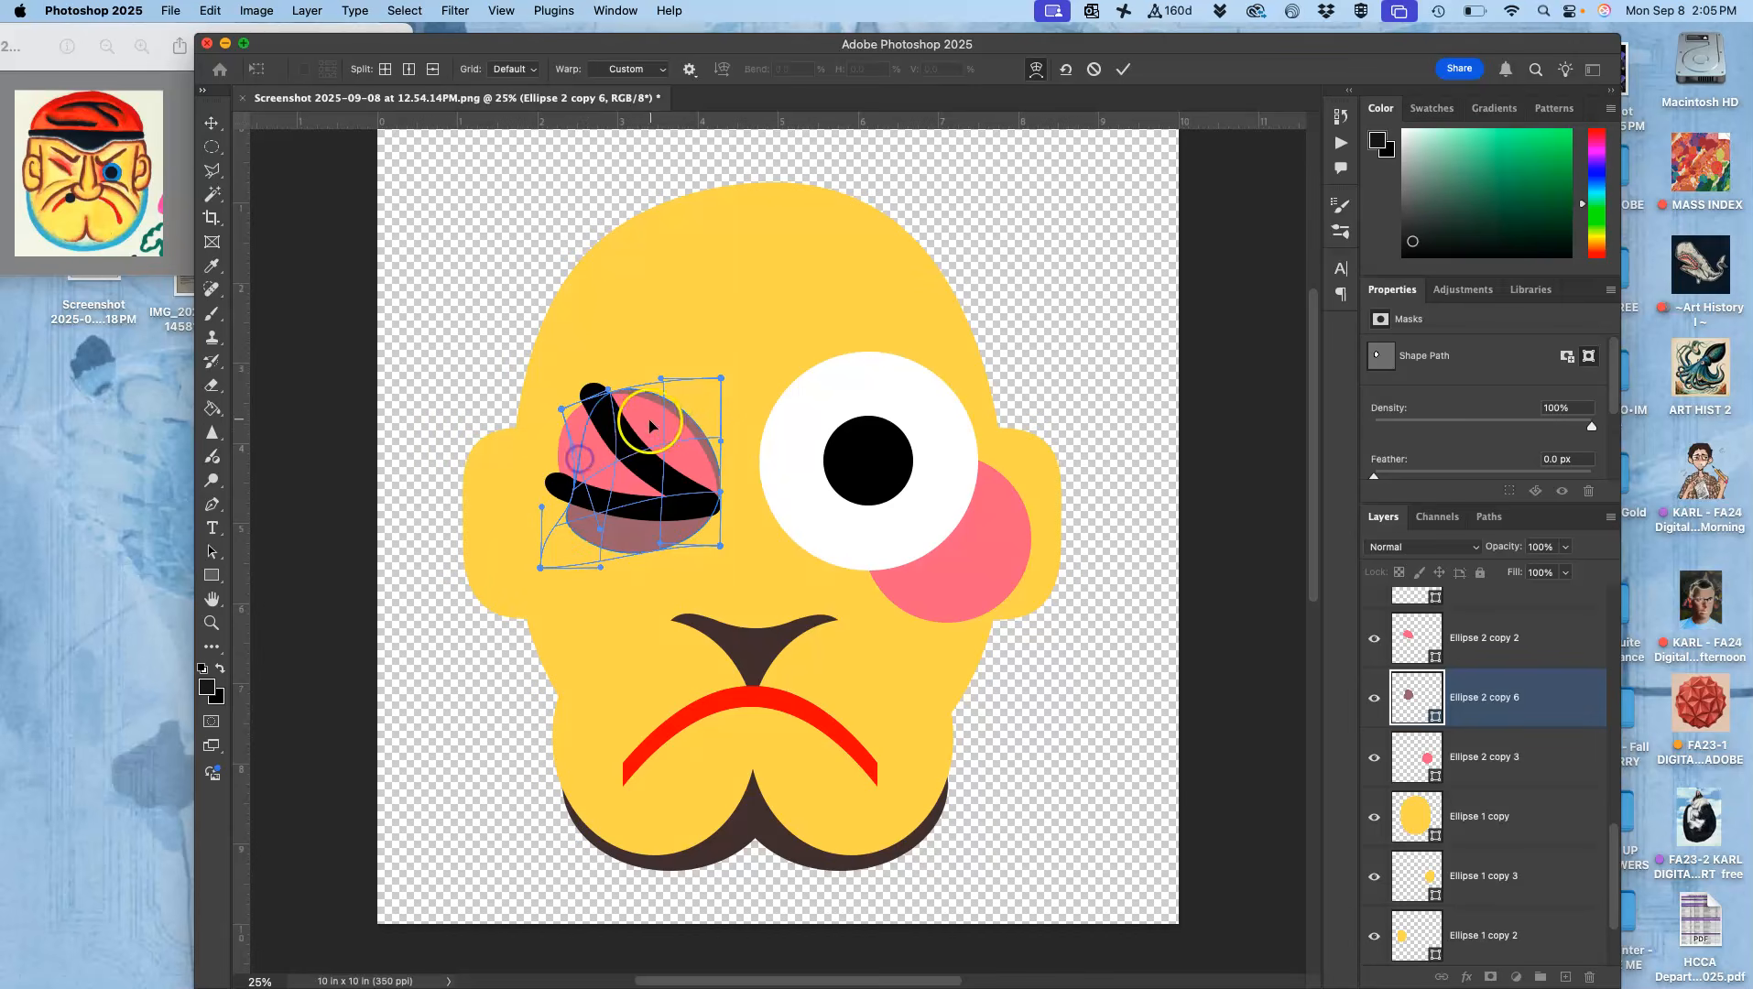
pyautogui.moveTo(650, 386); pyautogui.dragTo(645, 387)
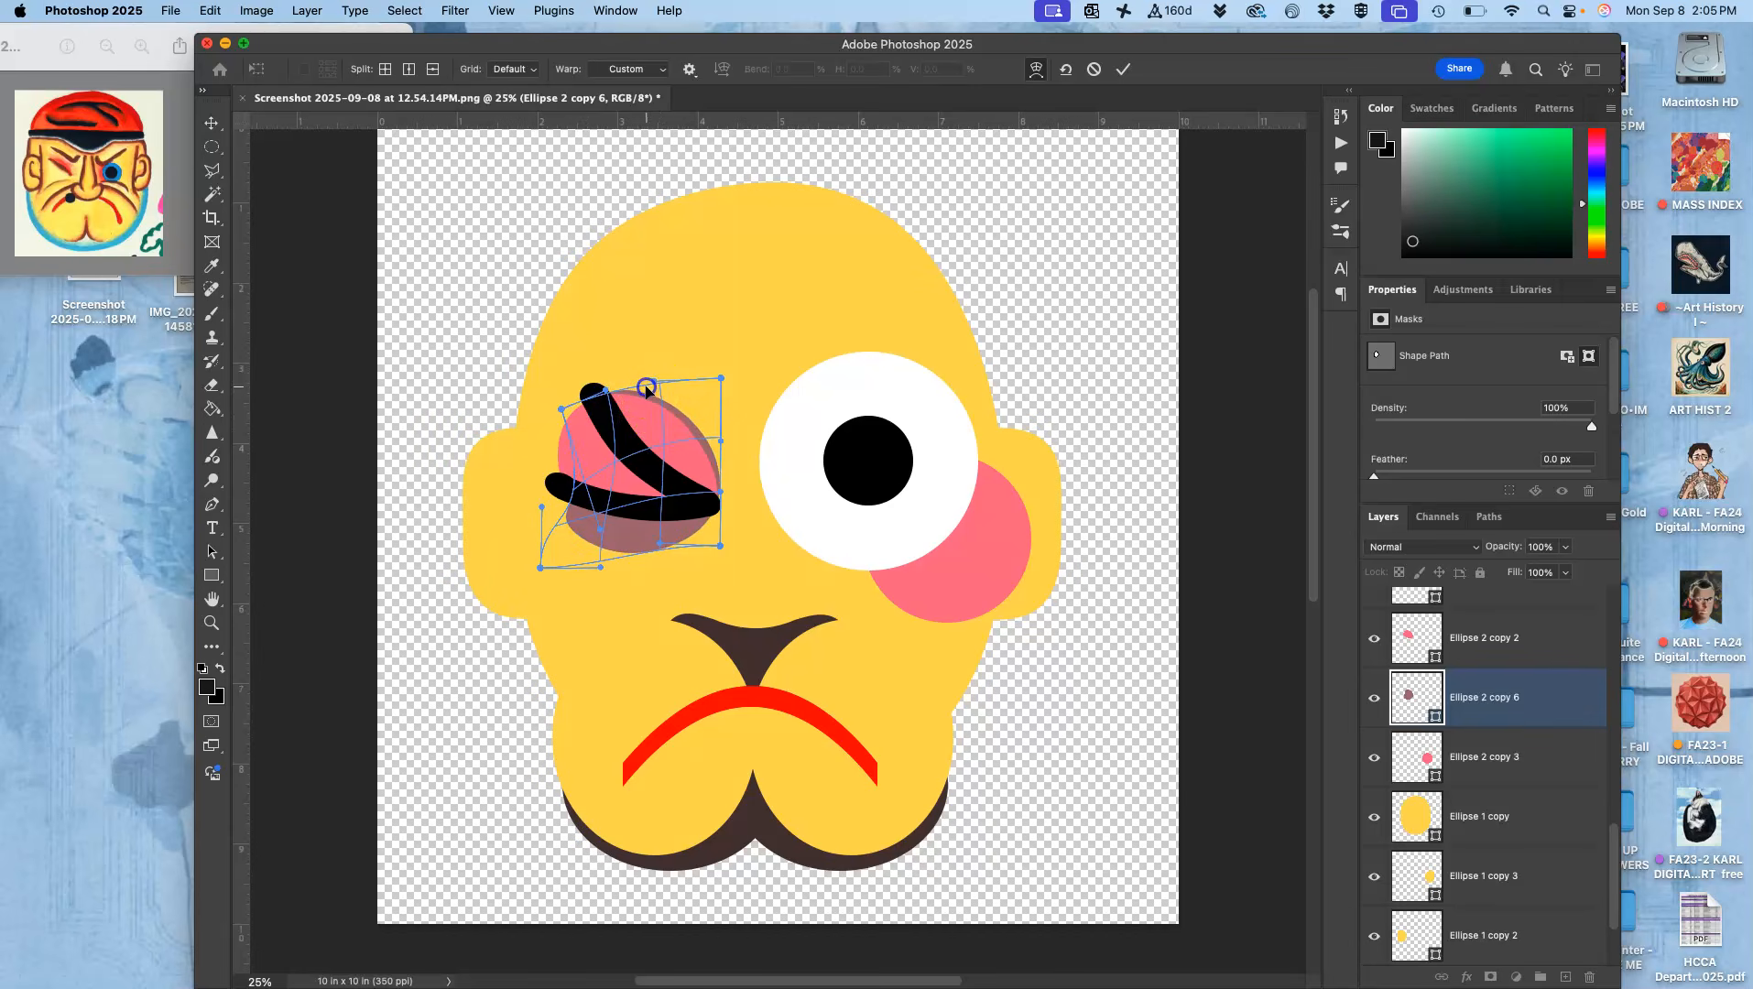
pyautogui.press('Return')
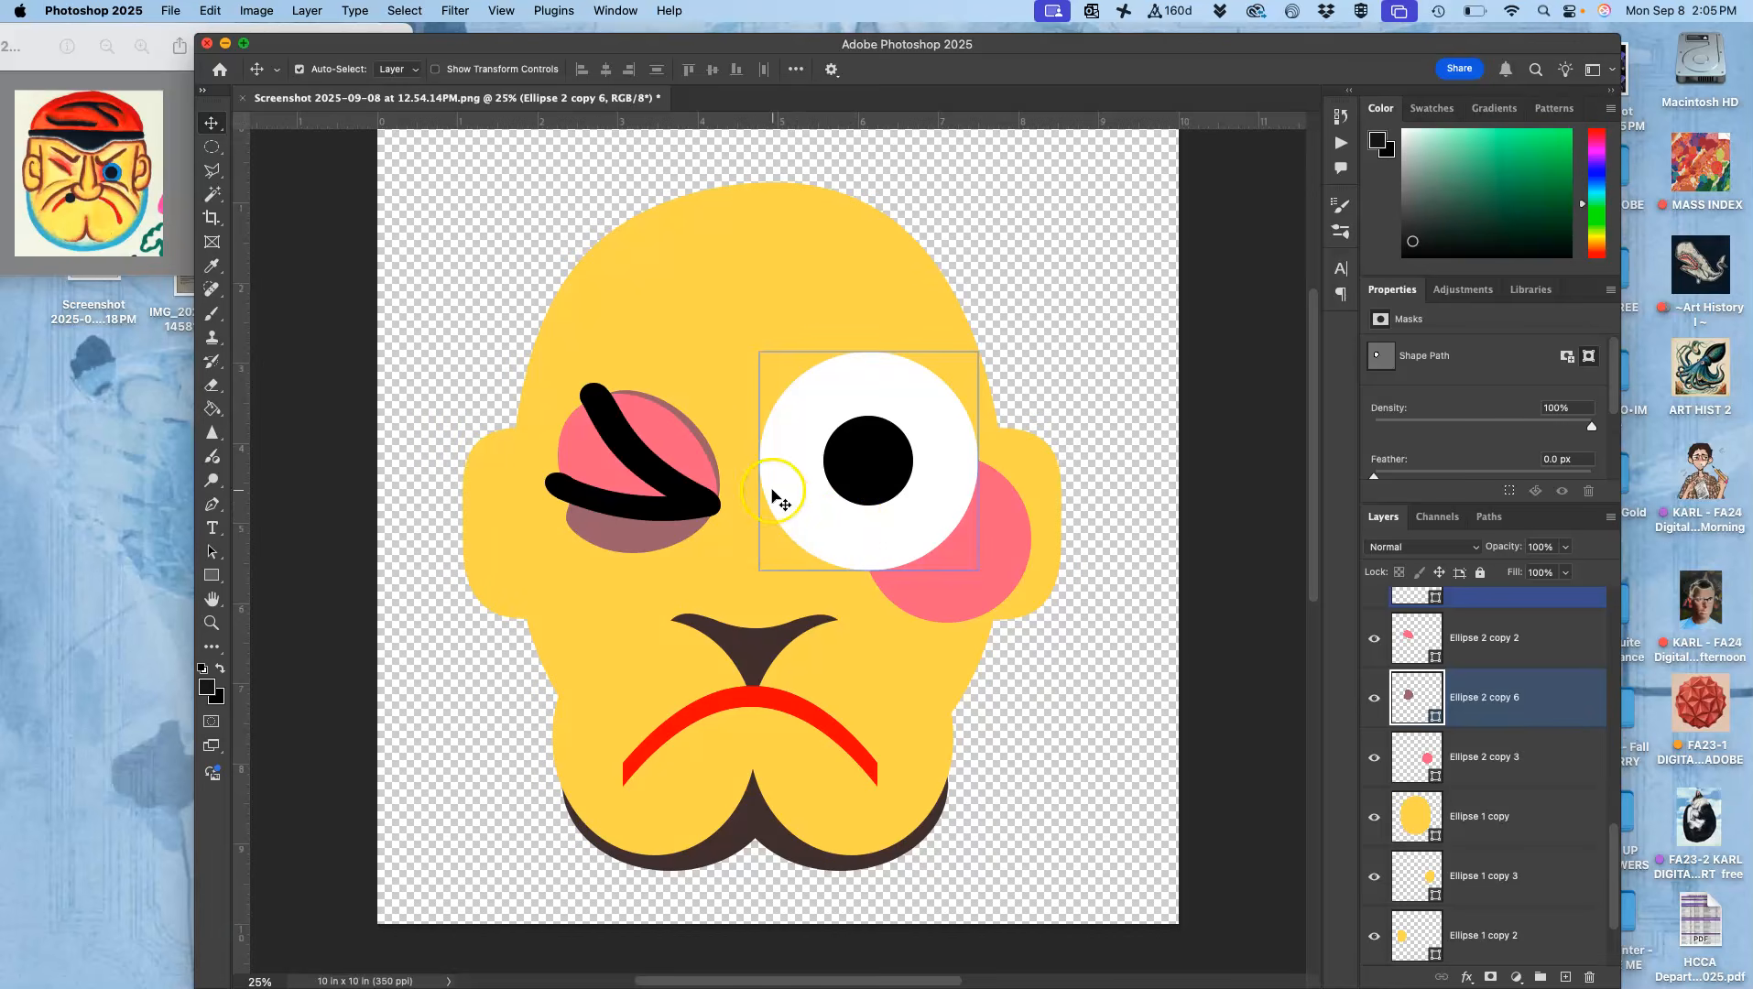
# - Duplicate the pink eyelid oval and recolor the copy with the face's yellow f9dd72
pyautogui.click(675, 446)
pyautogui.press('super+j')
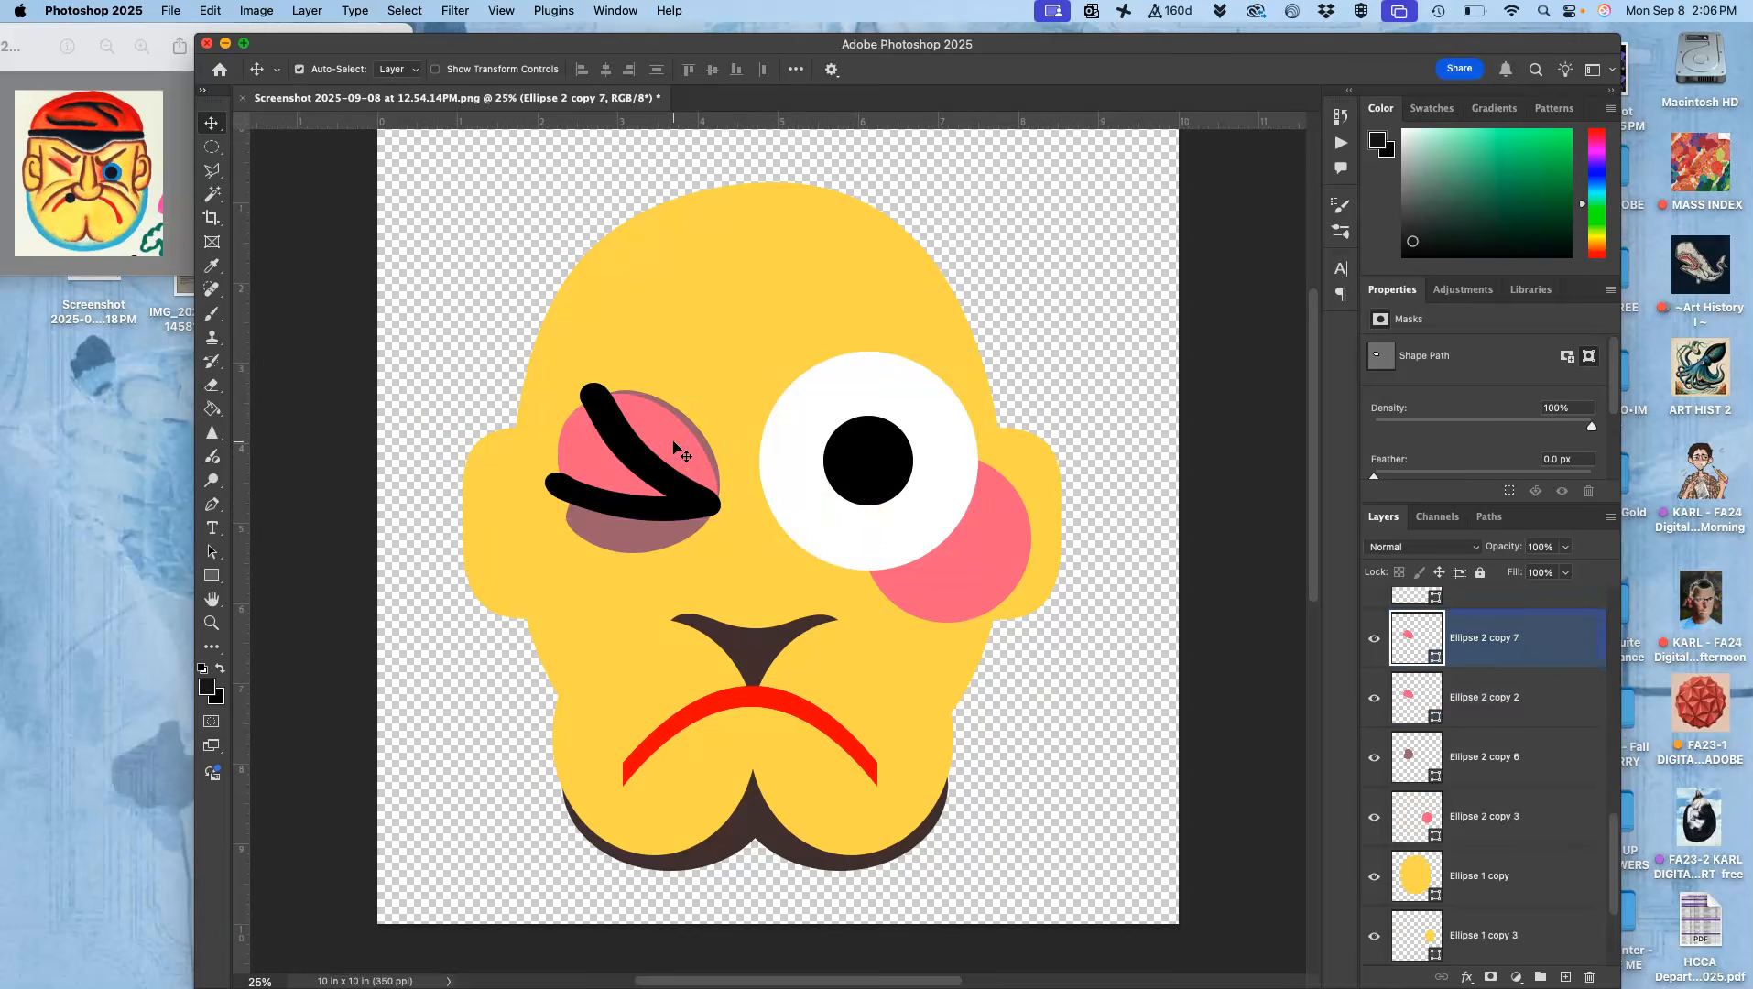
pyautogui.doubleClick(1424, 637)
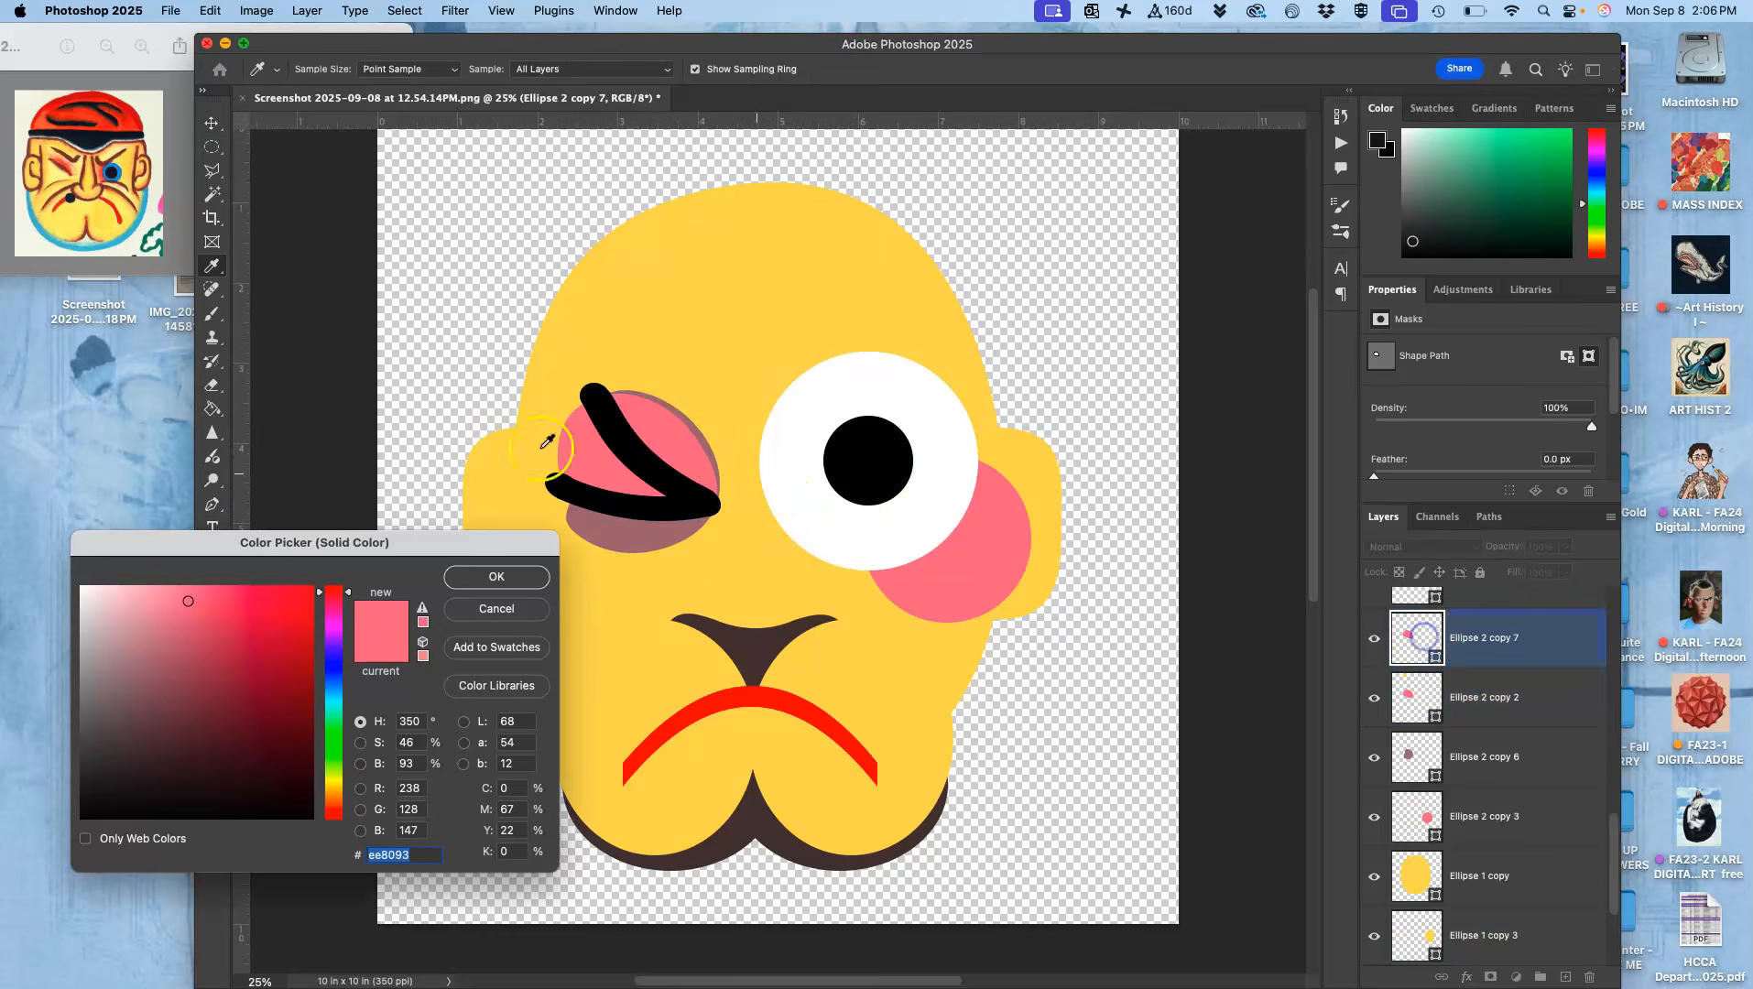
pyautogui.click(675, 329)
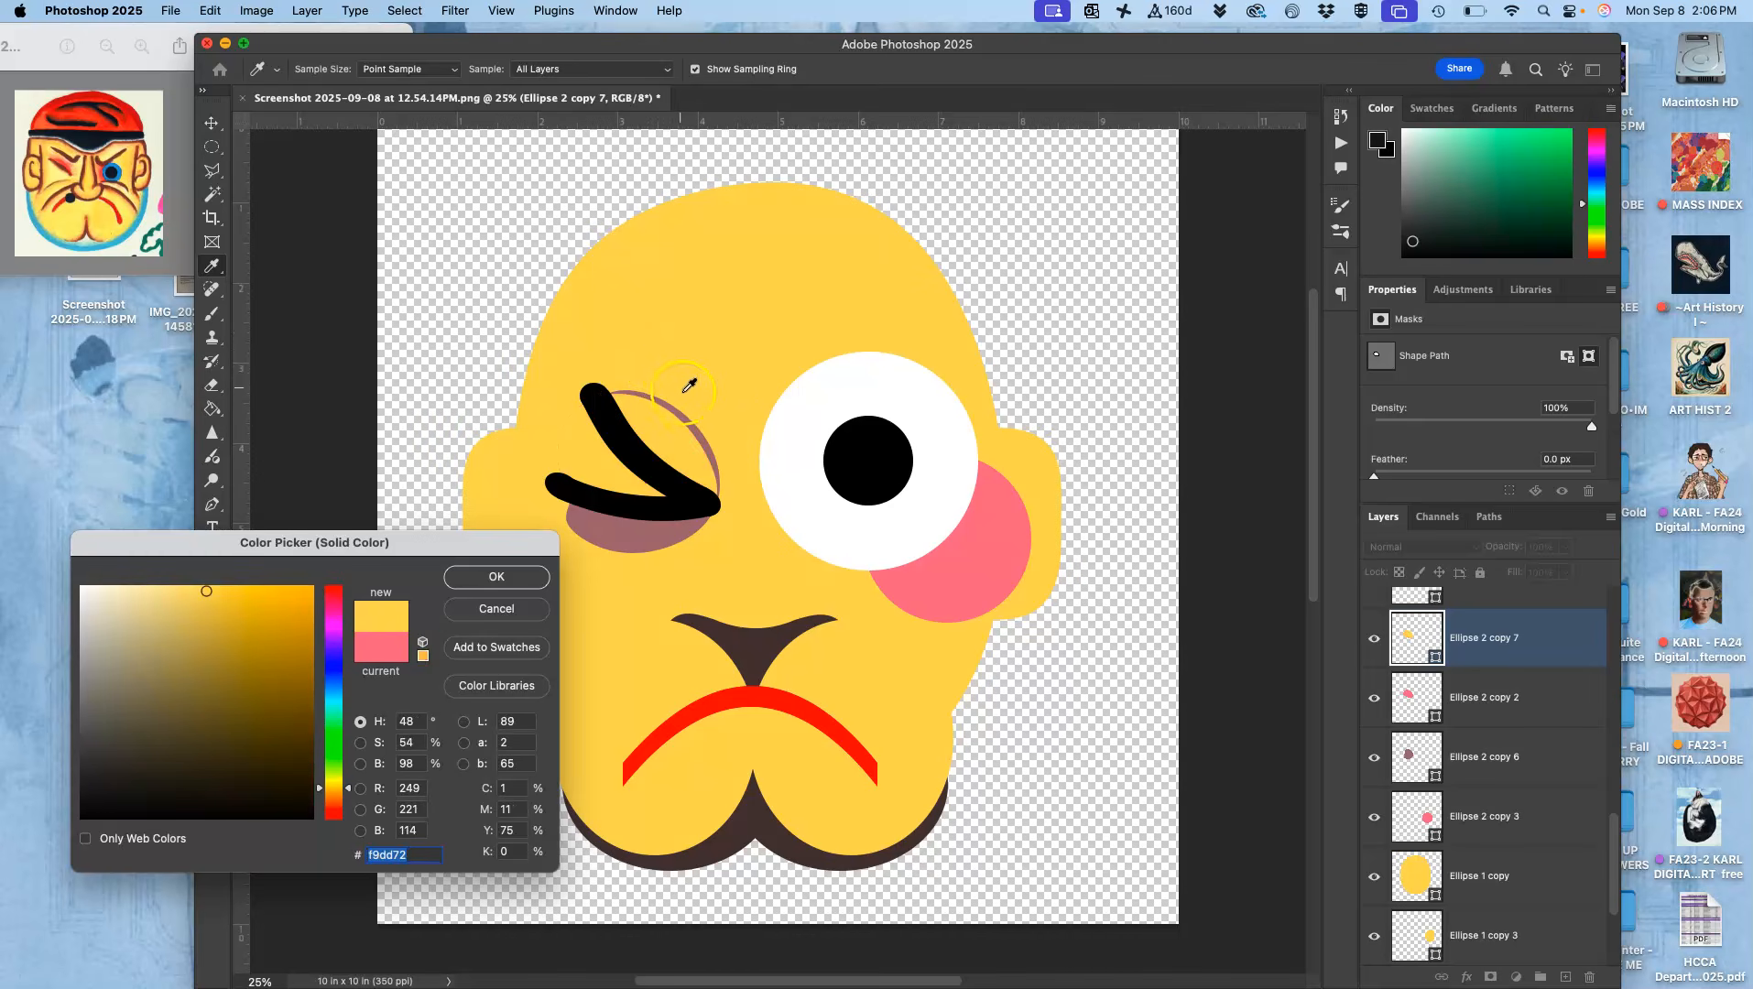
pyautogui.press('Return')
pyautogui.press('v')
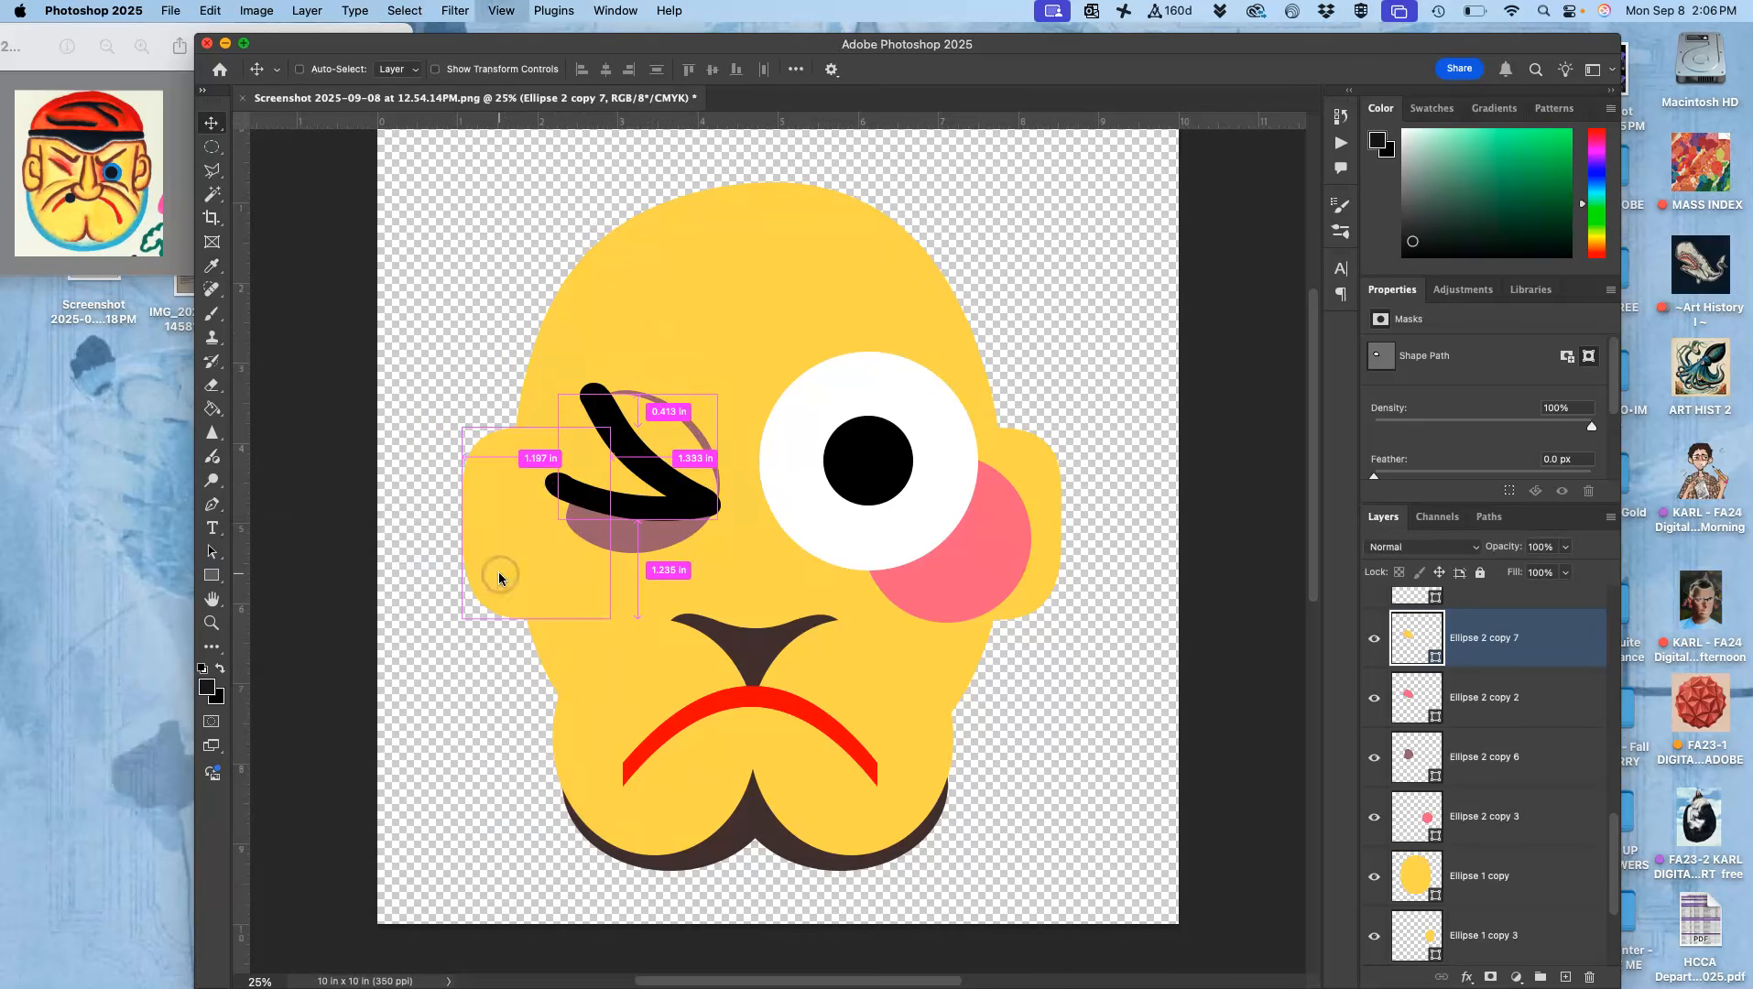
# - Scale the yellow oval to about 69% and warp it to cover the pink between the two black wink strokes
pyautogui.click(1440, 660)
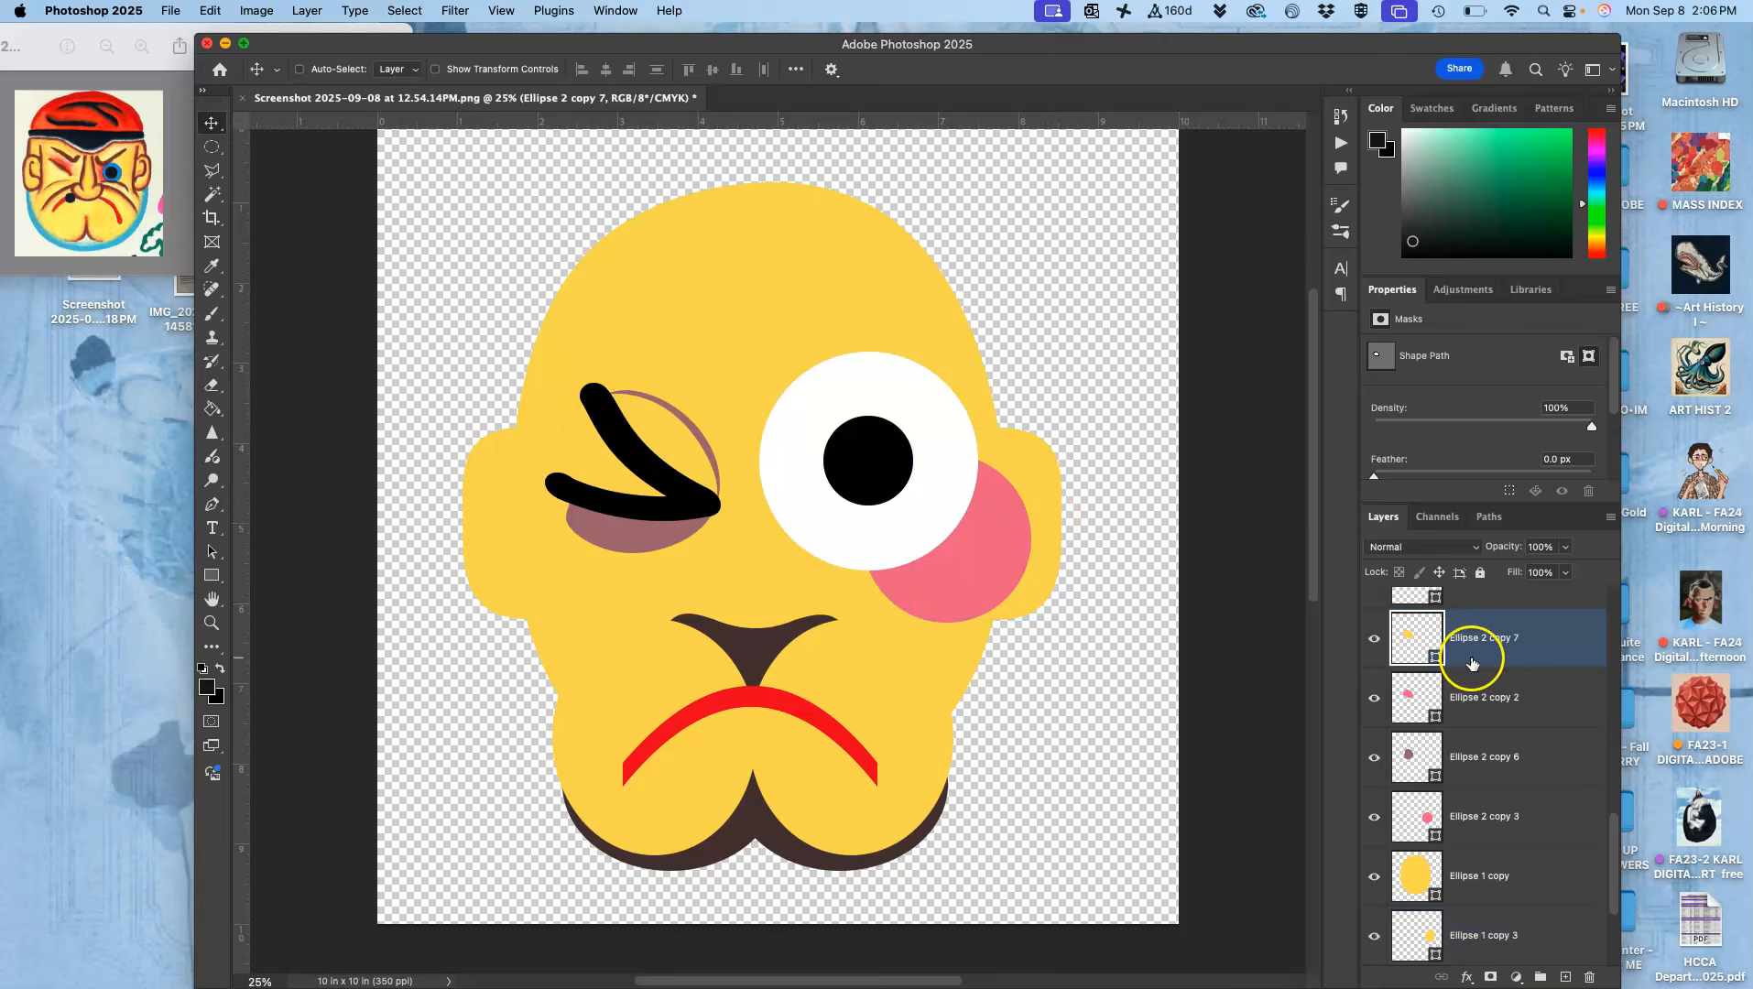
pyautogui.press('super+t')
pyautogui.moveTo(719, 397); pyautogui.dragTo(653, 415)
pyautogui.rightClick(614, 469)
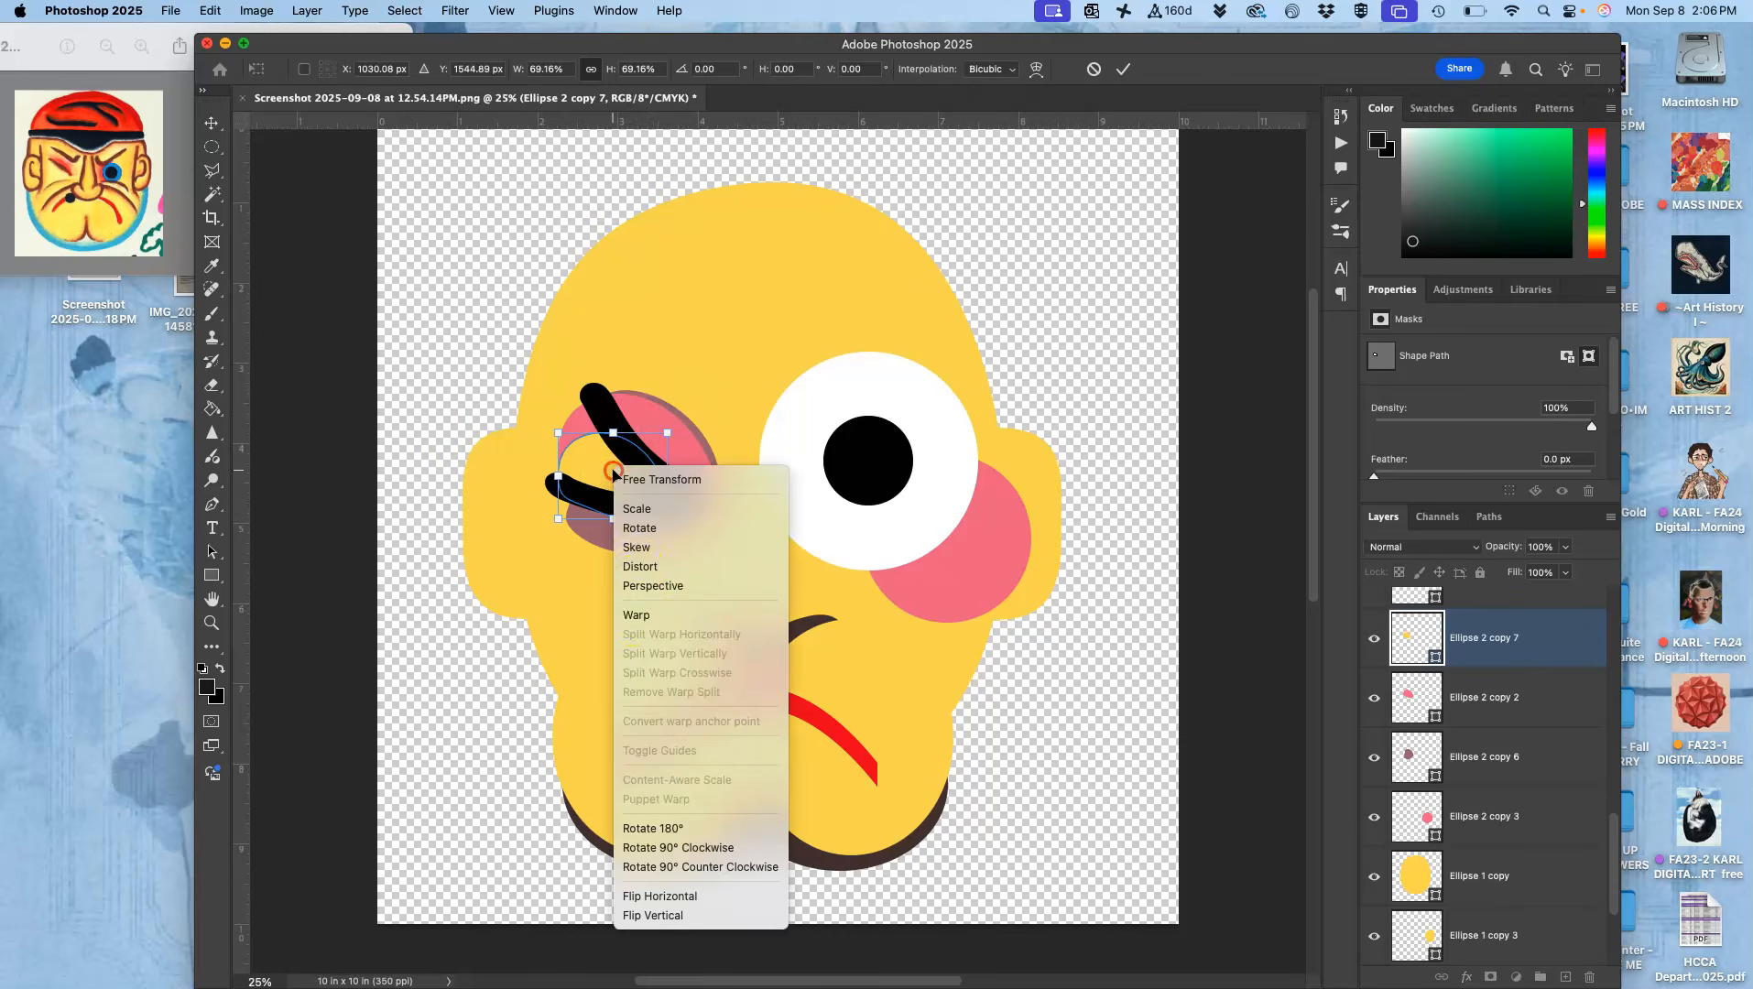
pyautogui.click(635, 614)
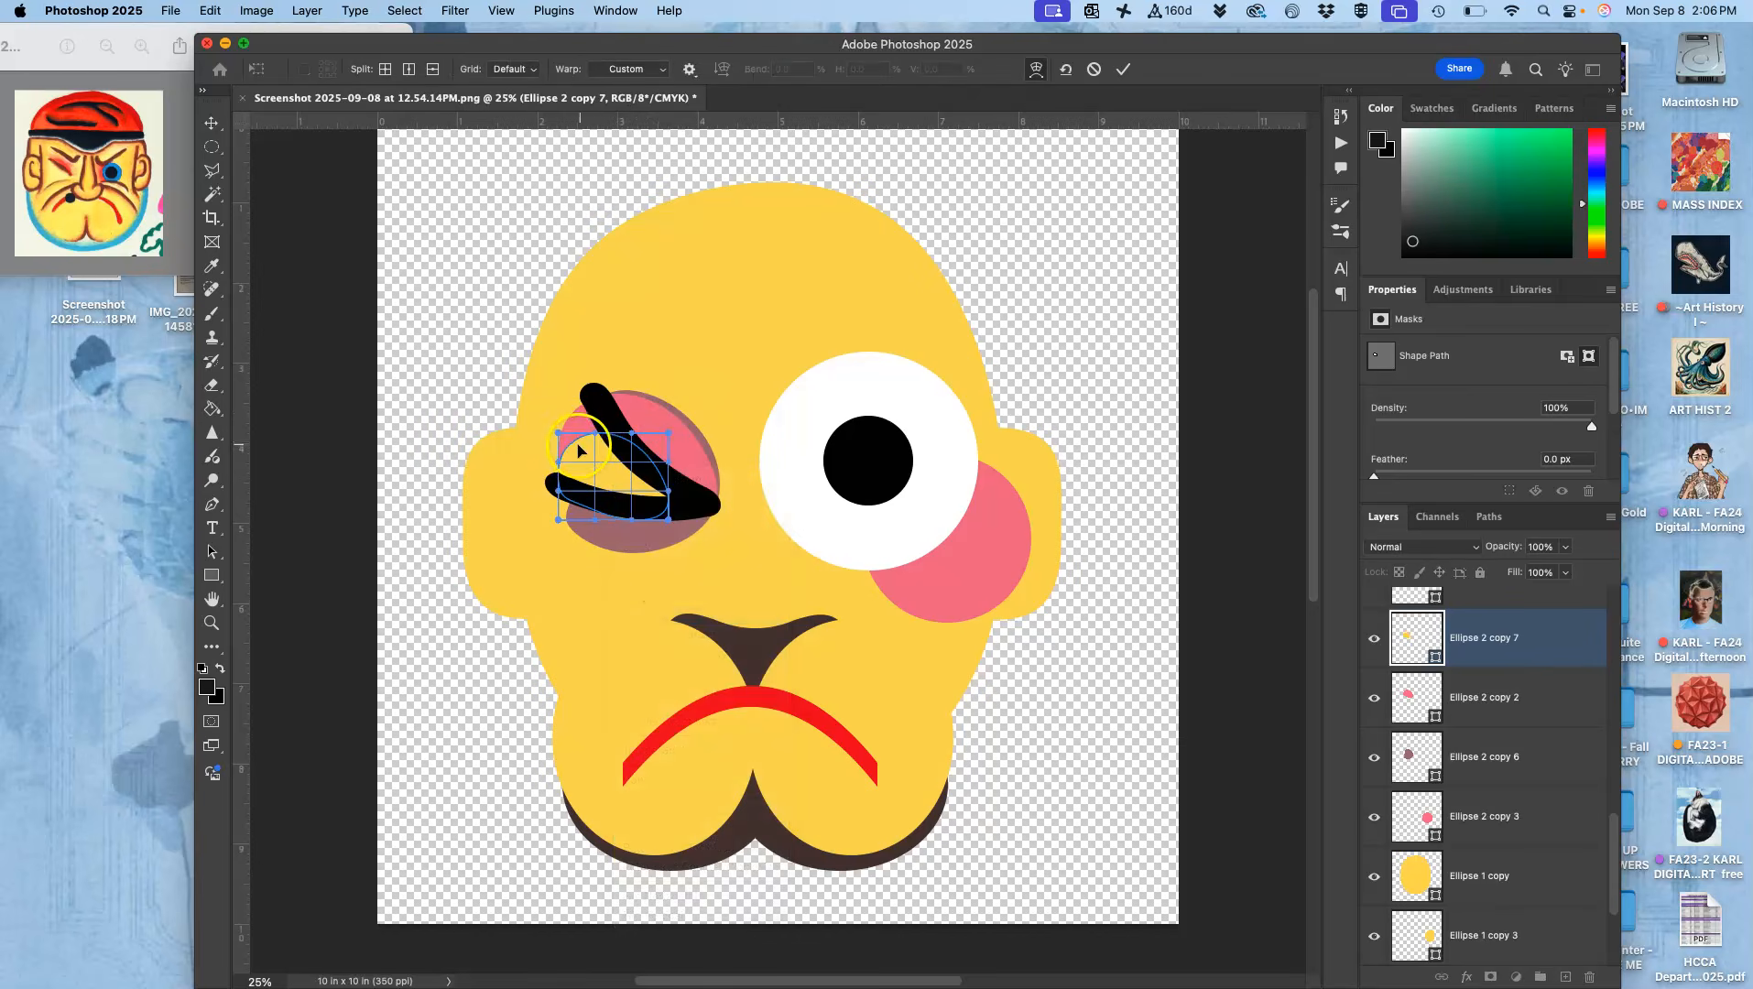
pyautogui.moveTo(574, 449); pyautogui.dragTo(565, 410)
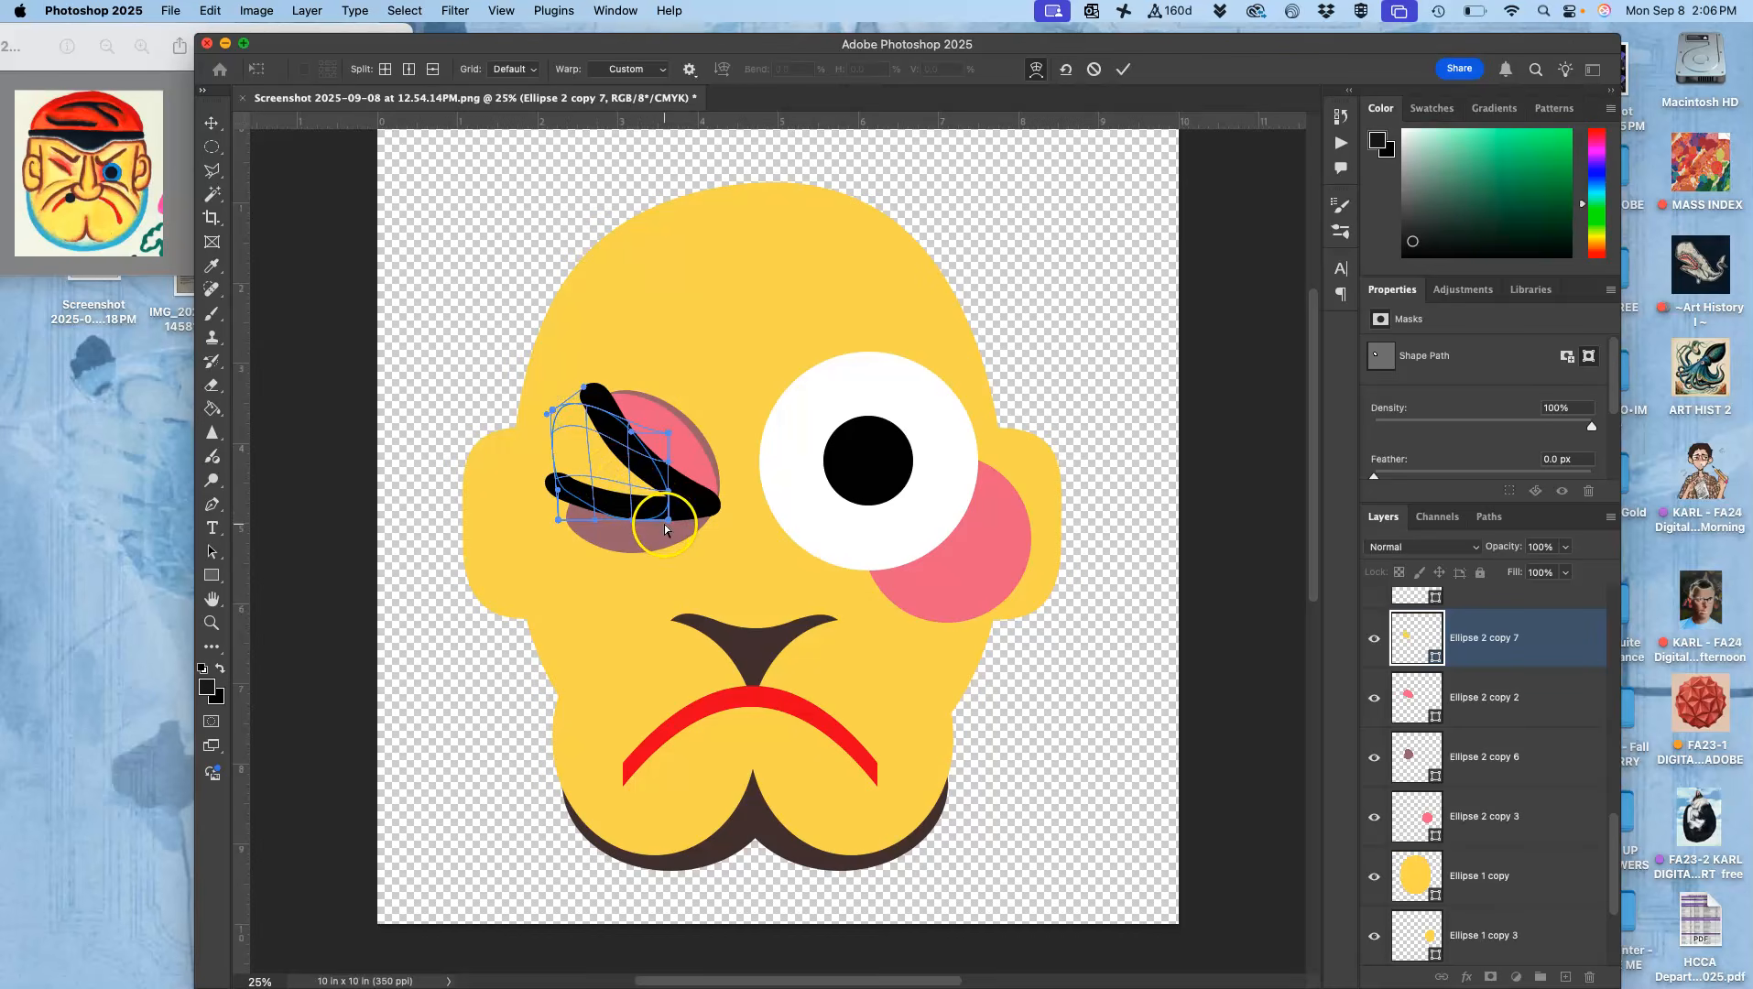
pyautogui.moveTo(678, 539)
pyautogui.mouseDown()
pyautogui.moveTo(626, 423)
pyautogui.moveTo(566, 453)
pyautogui.moveTo(603, 417)
pyautogui.moveTo(592, 458)
pyautogui.mouseUp()
pyautogui.press('Return')
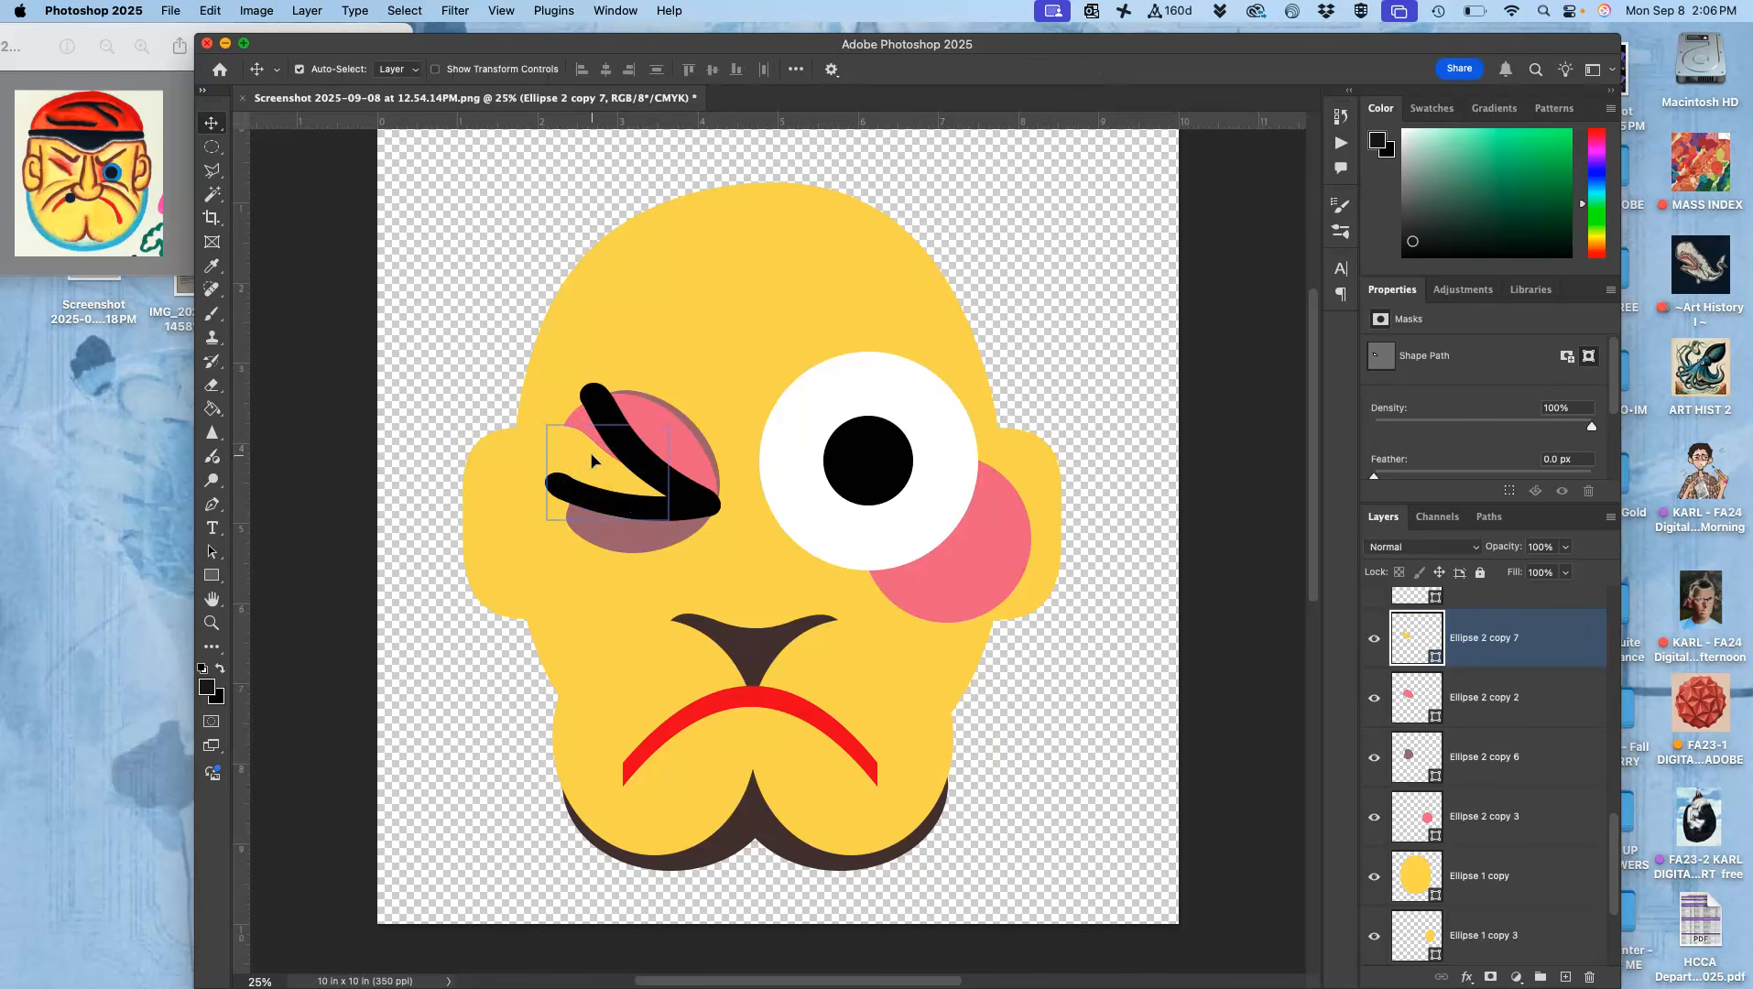
# - Distort the Wink group's five black stroke shapes together, pulling the upper-left corner down and outward and the lower-left corner inward
pyautogui.scroll(10, 1436, 662)
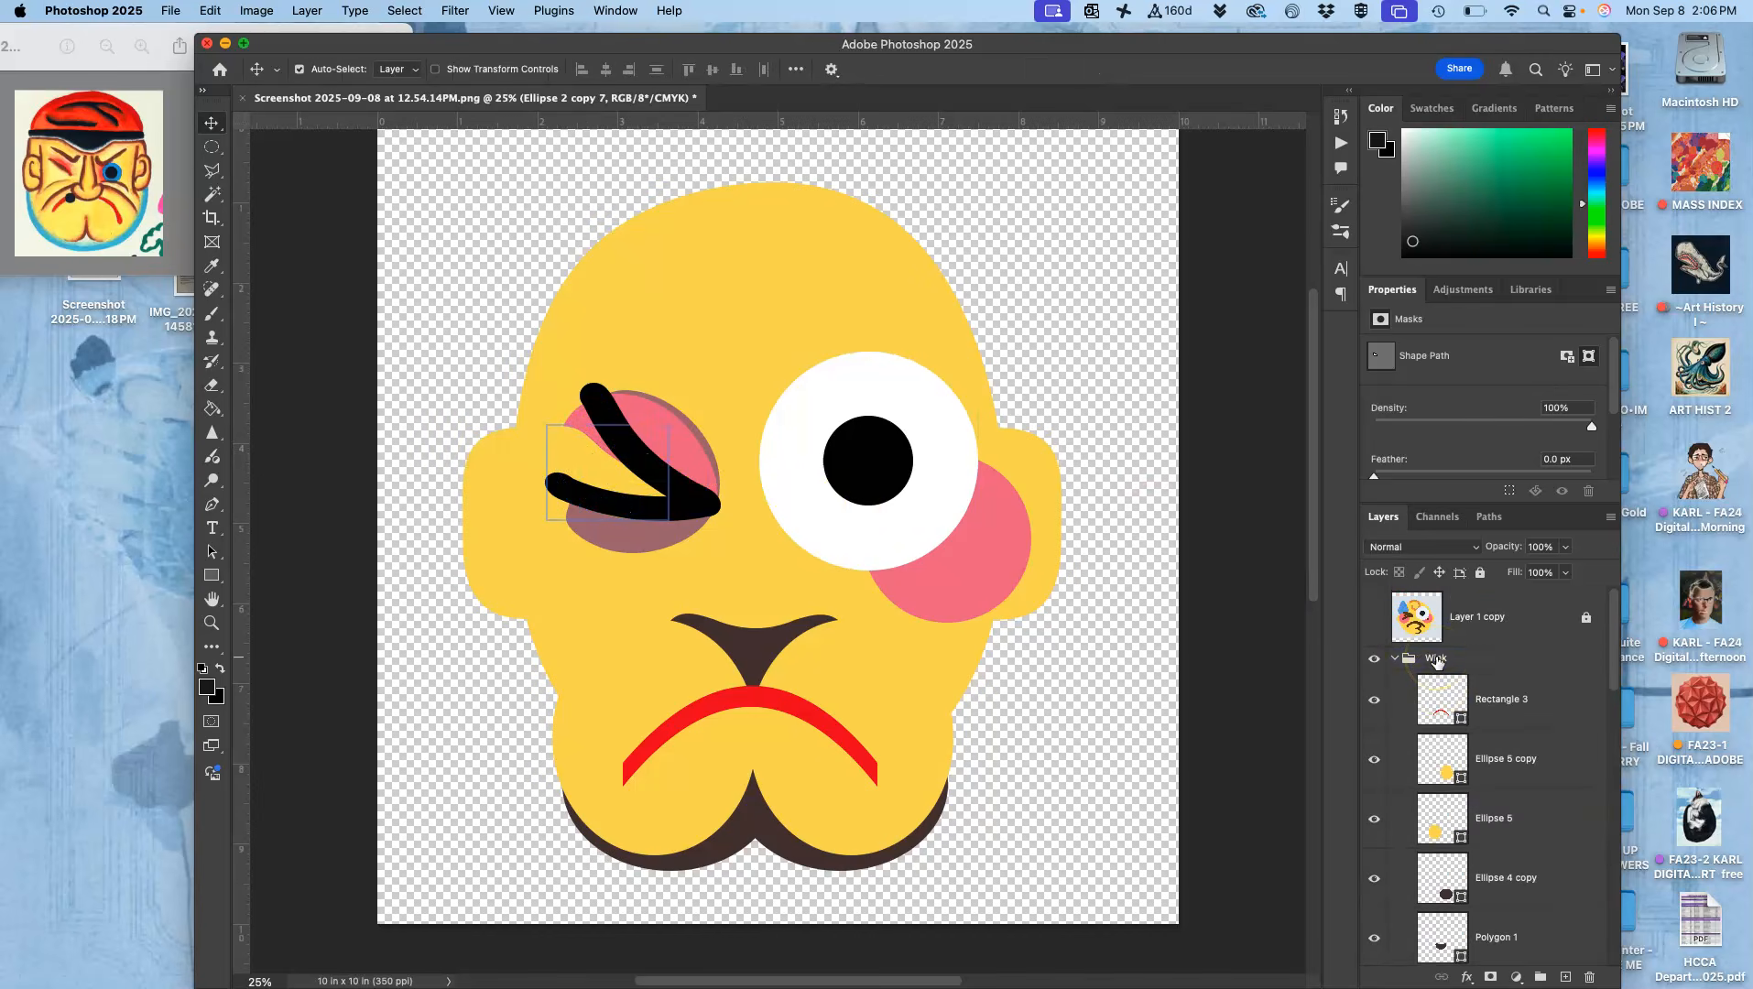
pyautogui.click(1436, 659)
pyautogui.click(1393, 659)
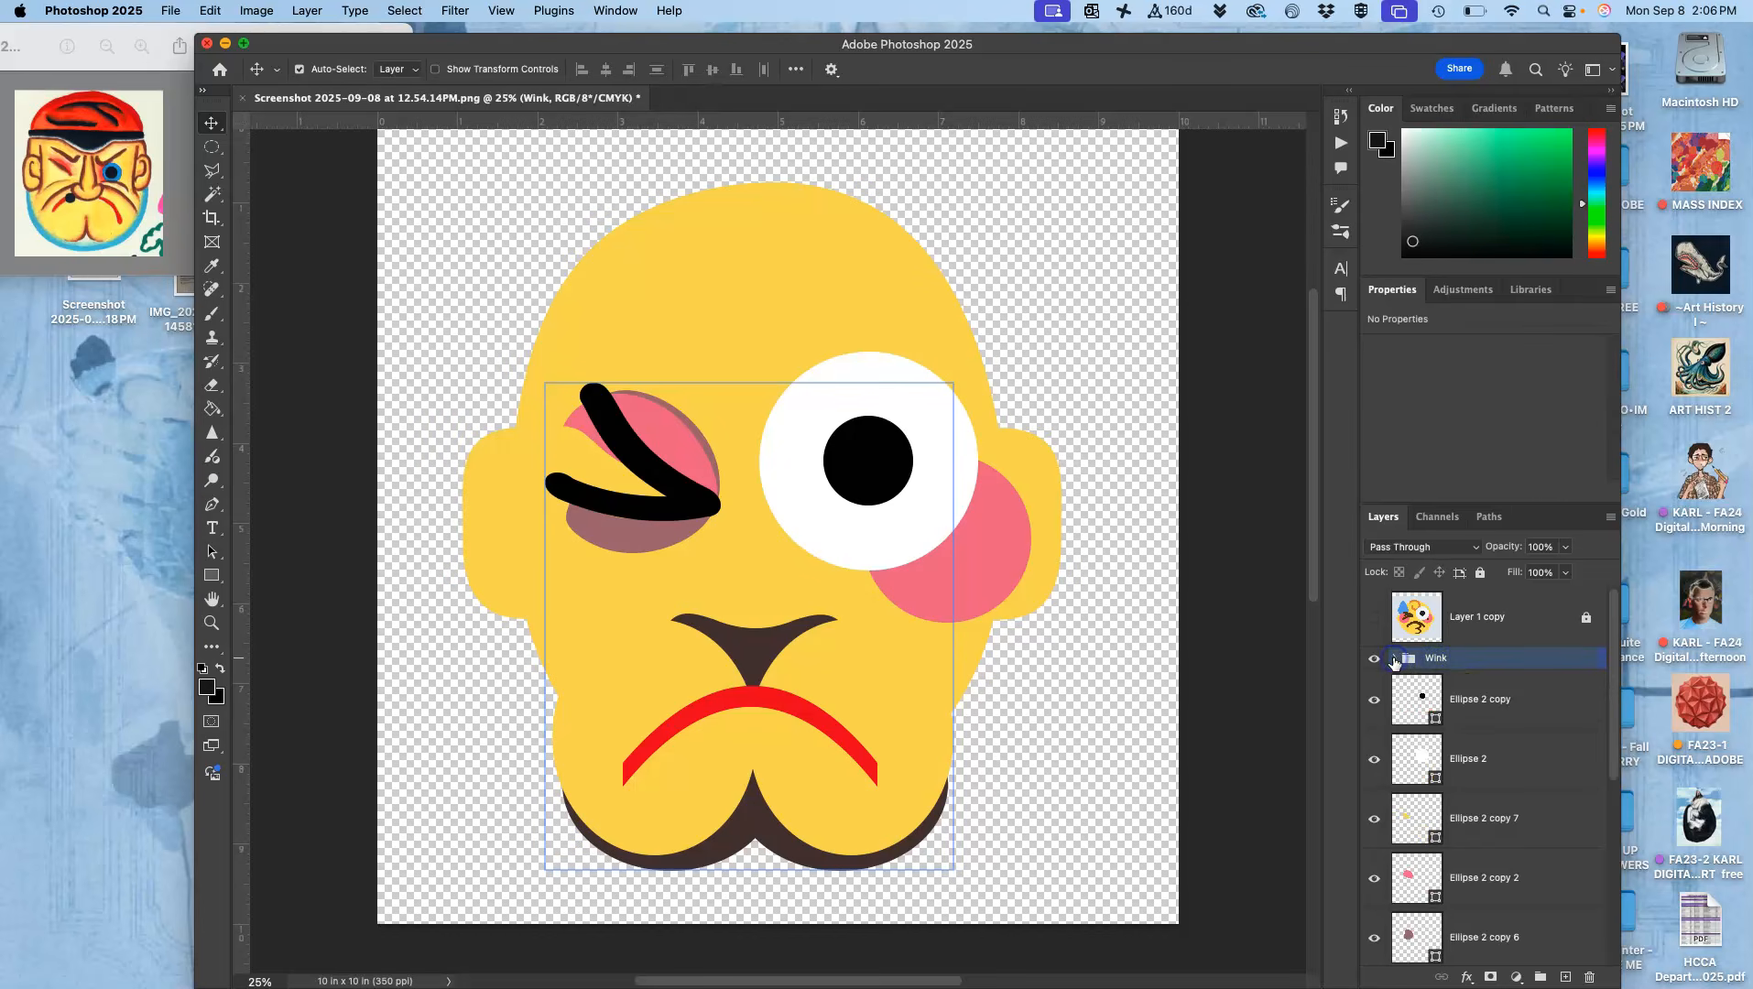
pyautogui.click(1393, 658)
pyautogui.click(1484, 704)
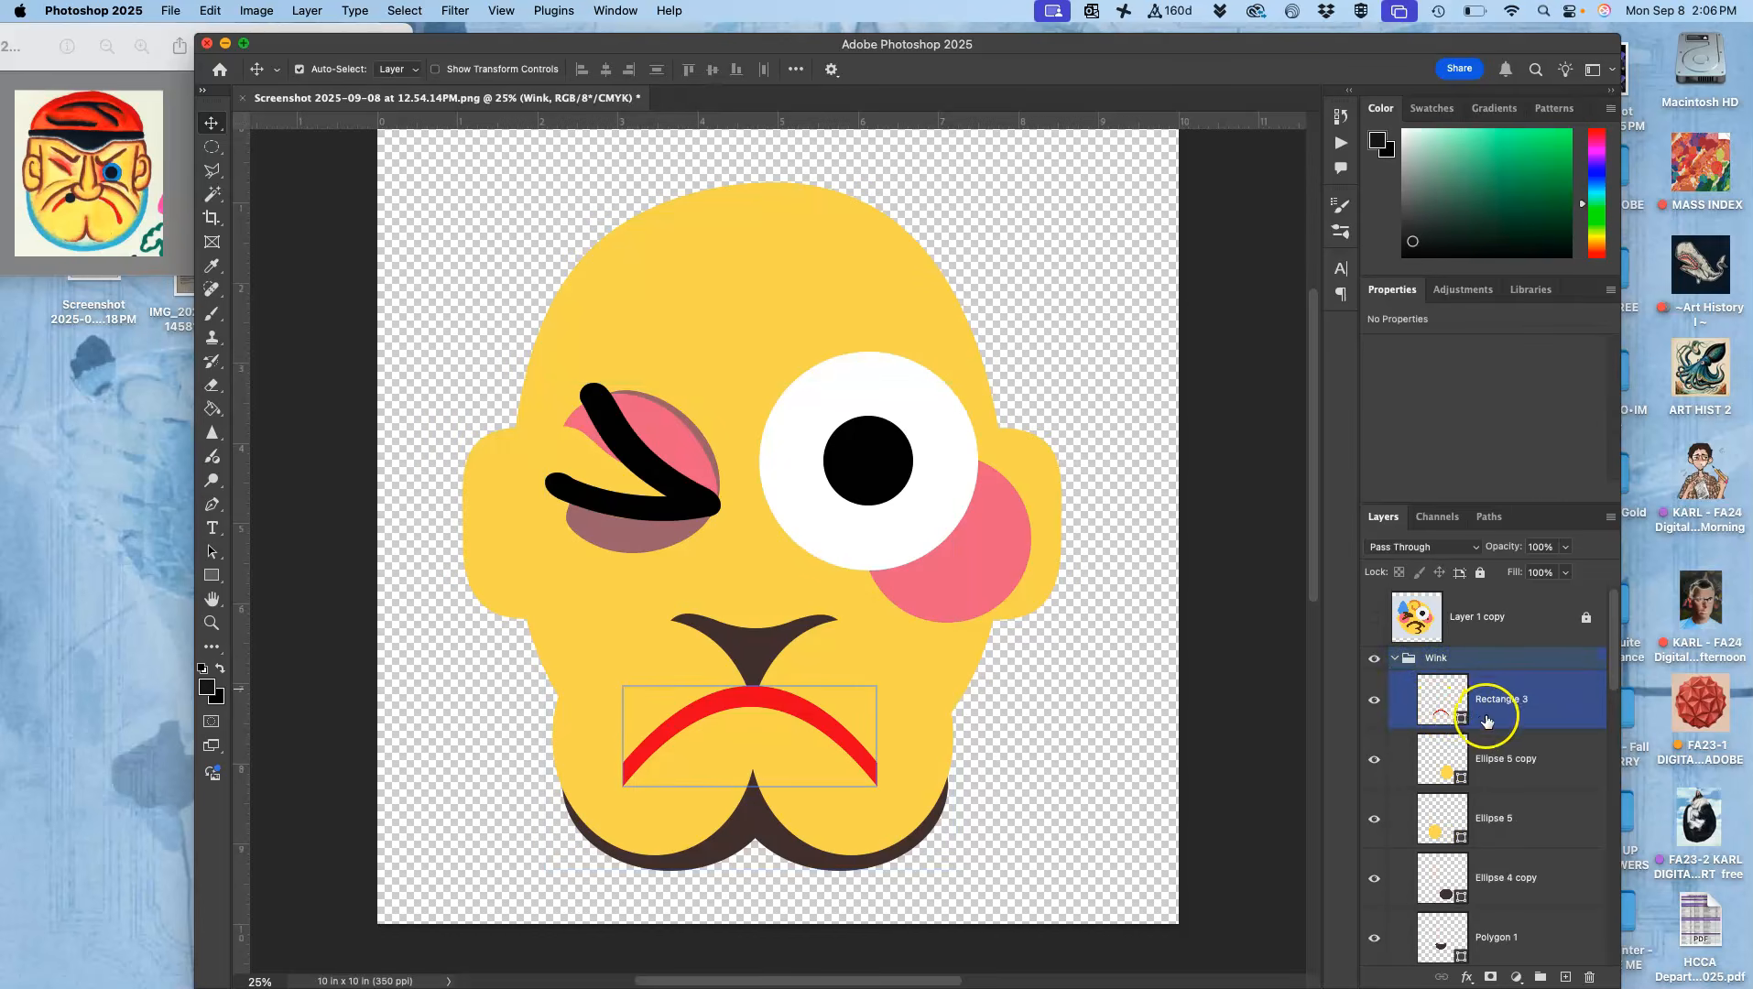
pyautogui.scroll(-8, 1480, 713)
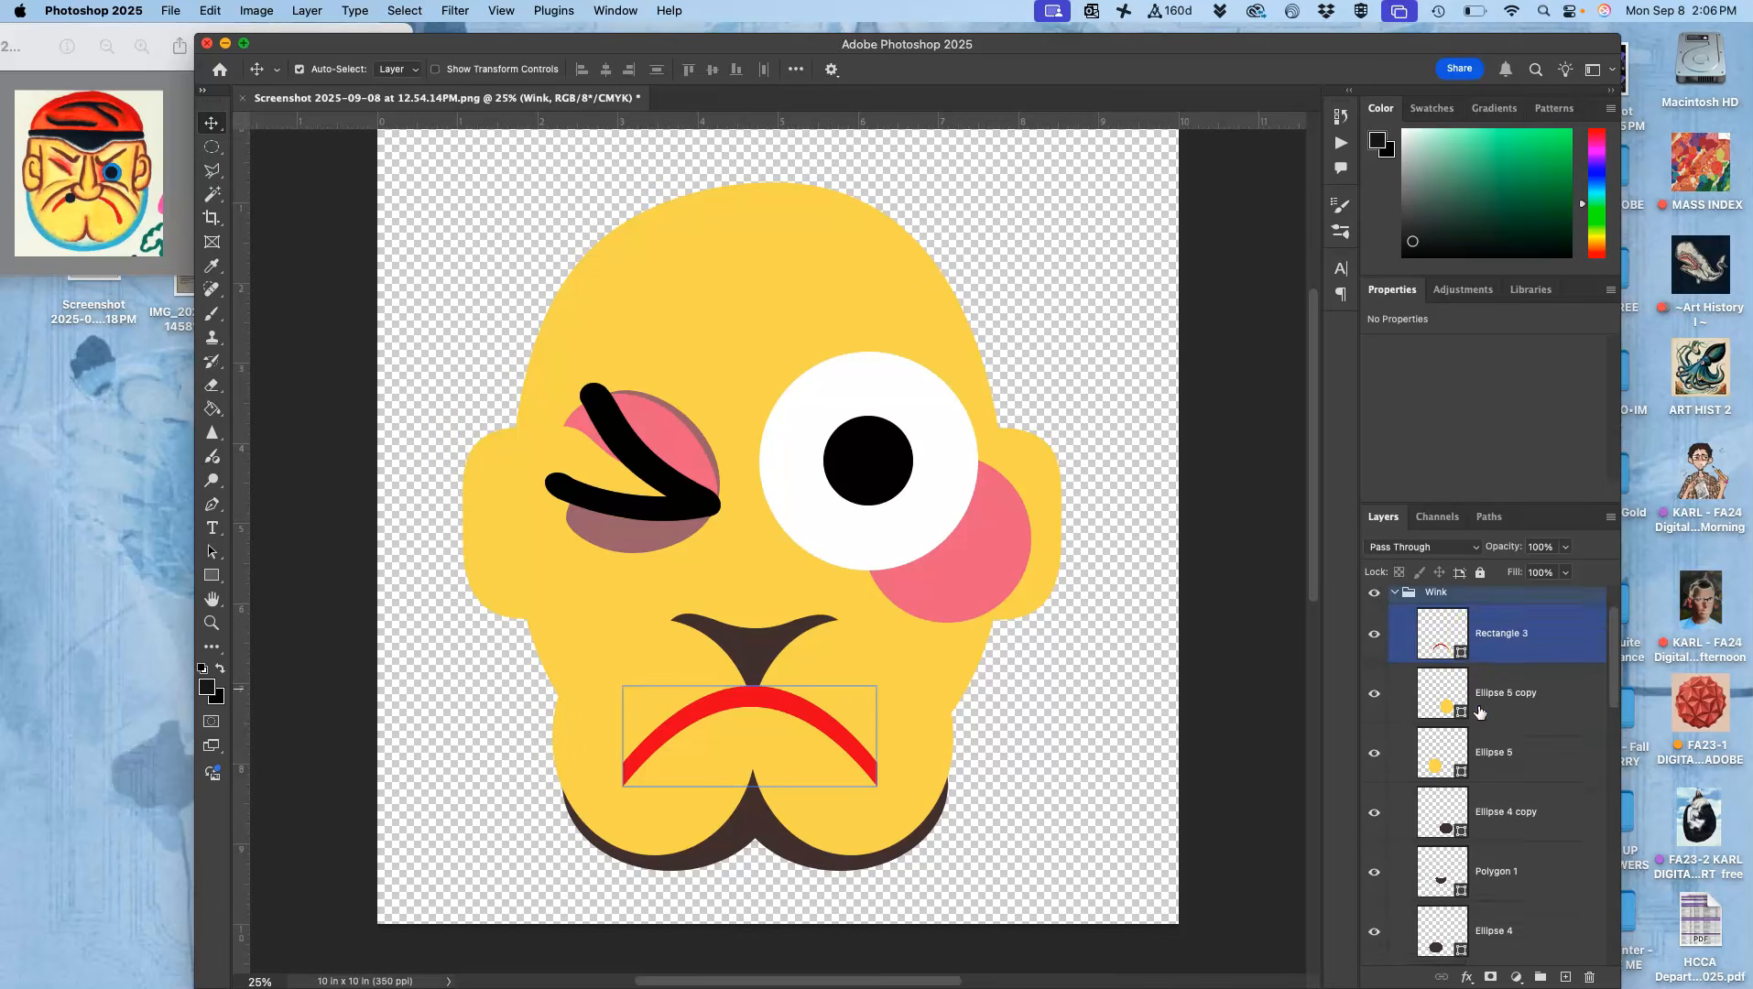
pyautogui.scroll(-1, 1480, 713)
pyautogui.click(1480, 713)
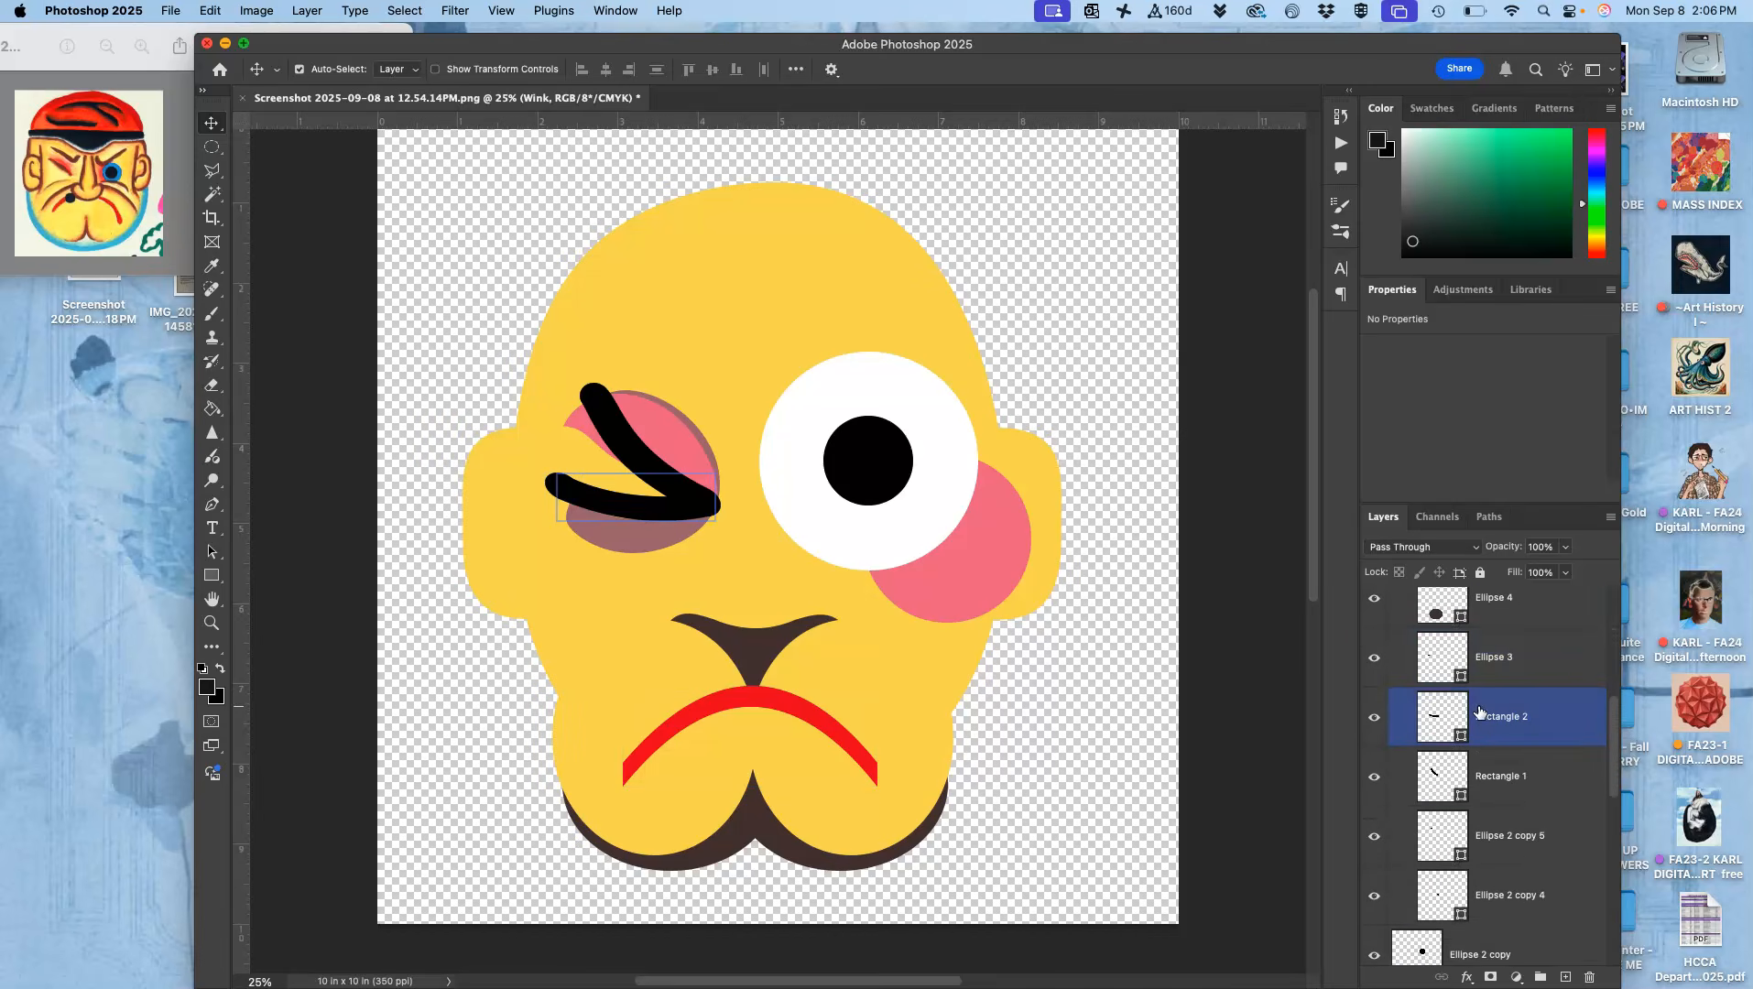
pyautogui.click(1492, 657)
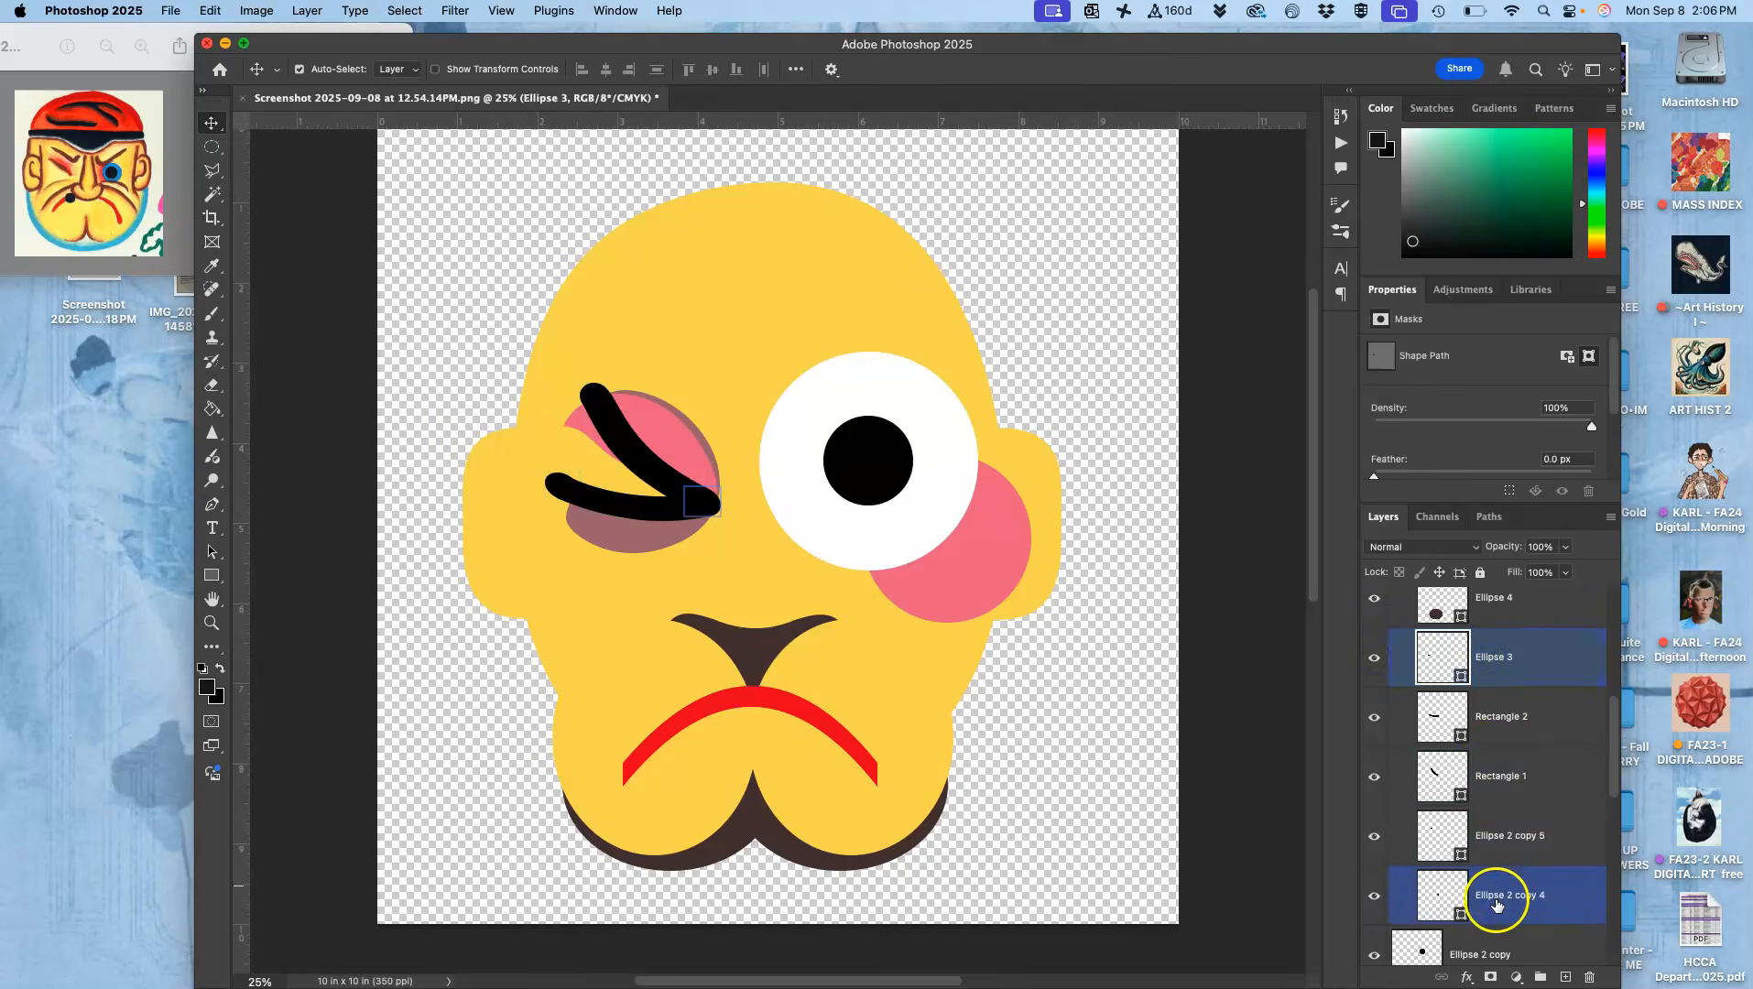
pyautogui.keyDown('shift'); pyautogui.click(1497, 893); pyautogui.keyUp('shift')
pyautogui.click(1487, 780)
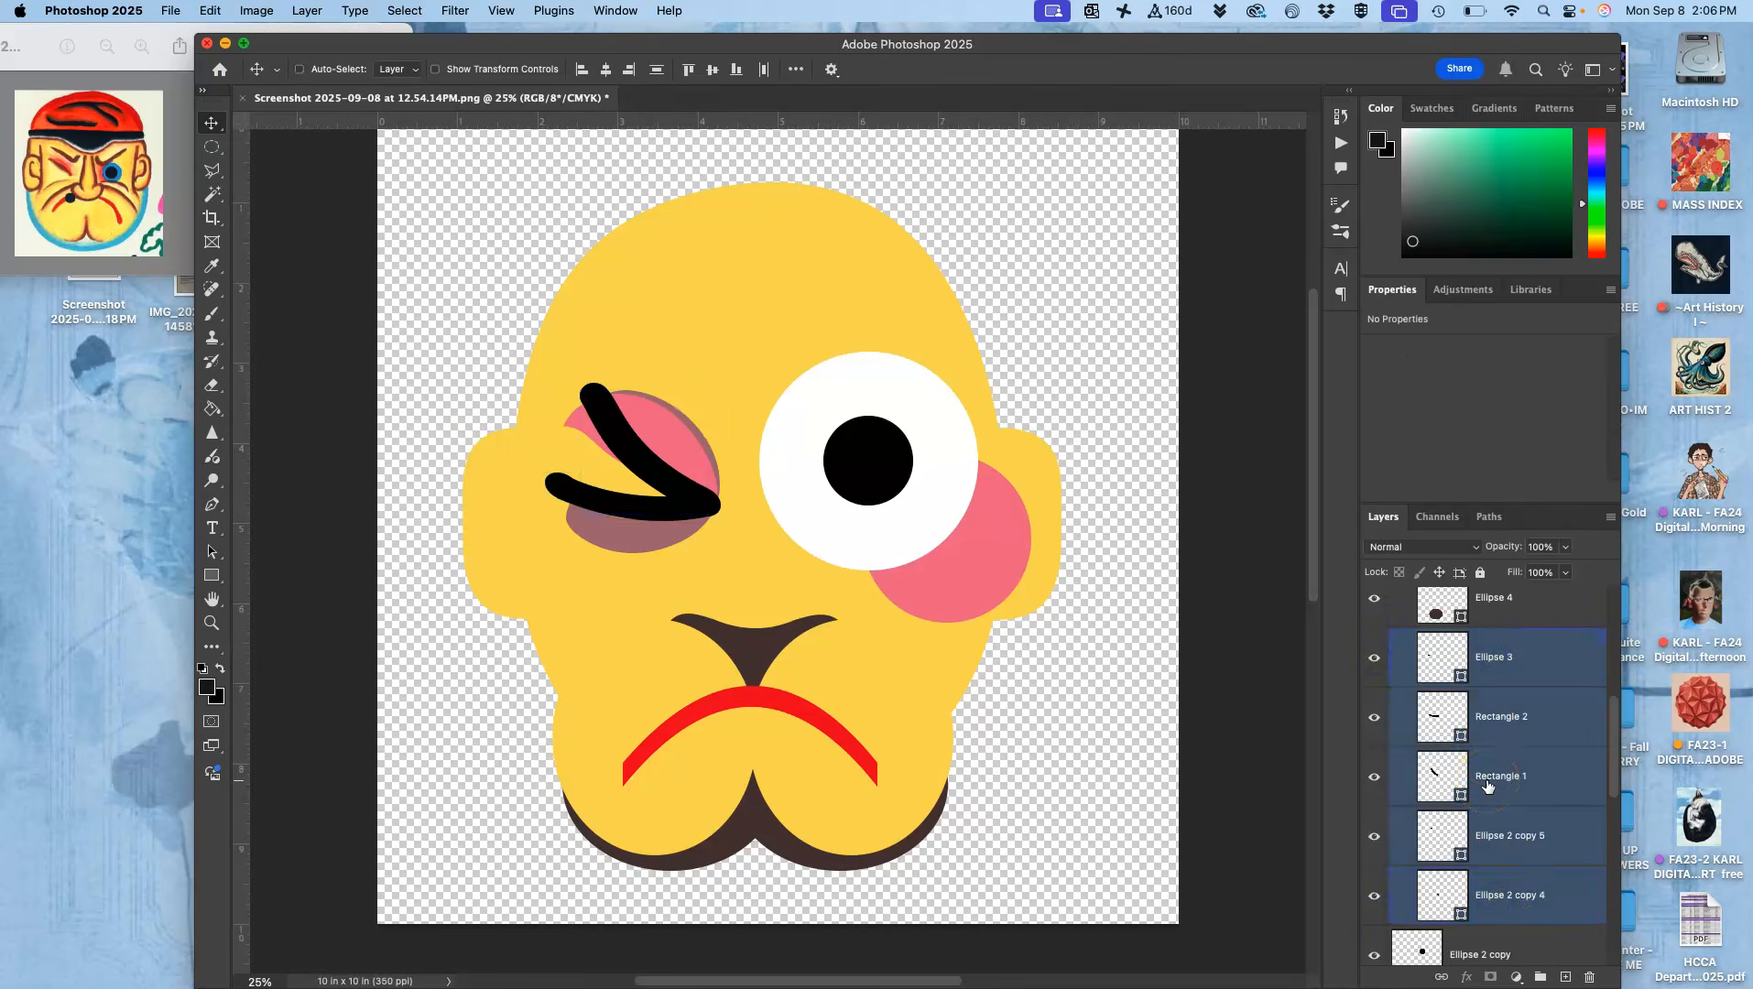
pyautogui.press('super+t')
pyautogui.rightClick(637, 448)
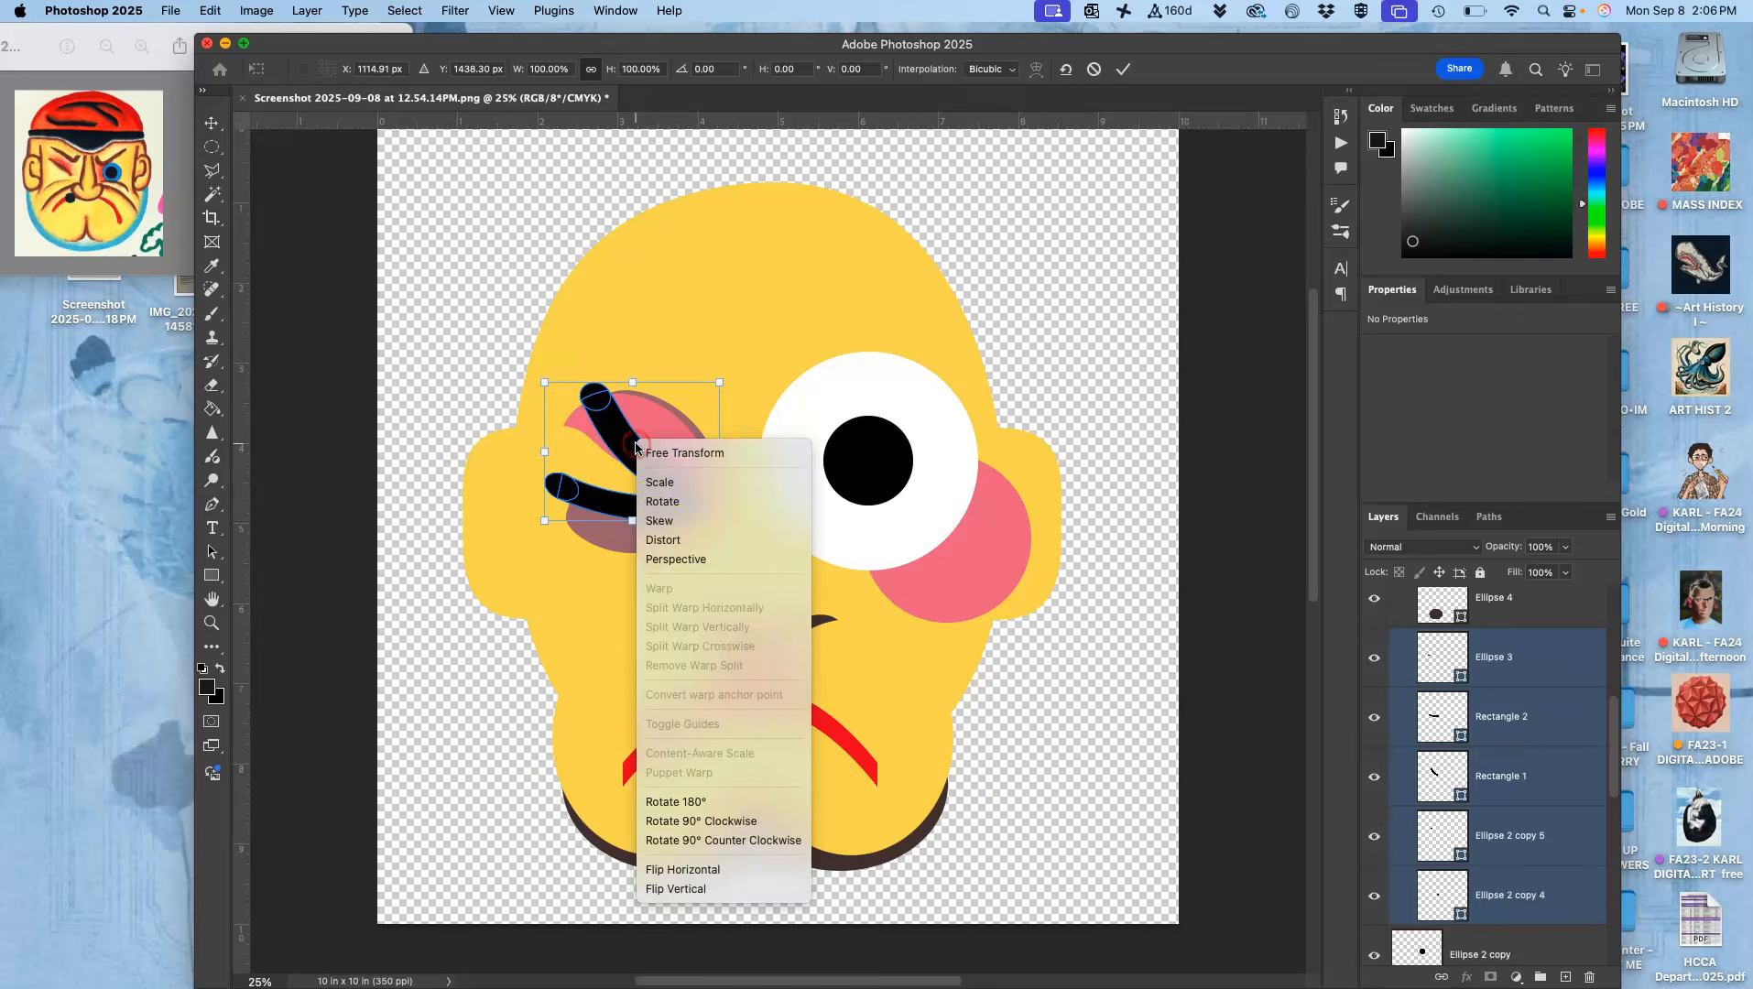
pyautogui.click(660, 540)
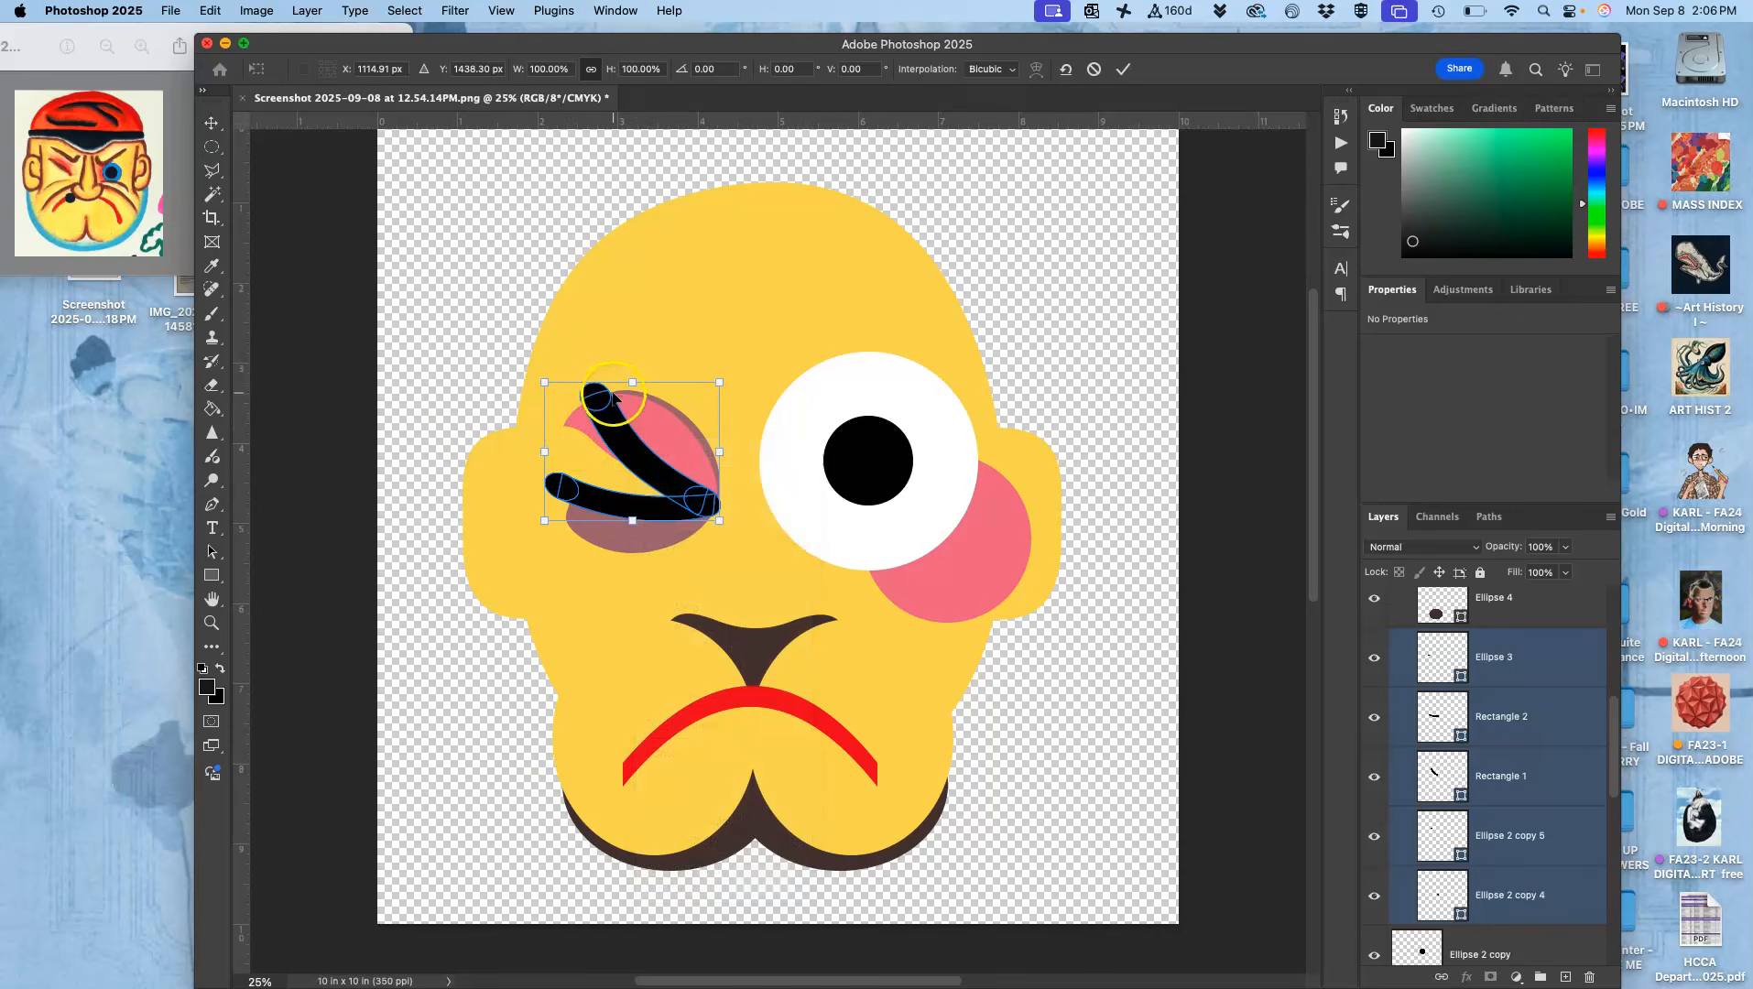
pyautogui.moveTo(545, 387); pyautogui.dragTo(531, 418)
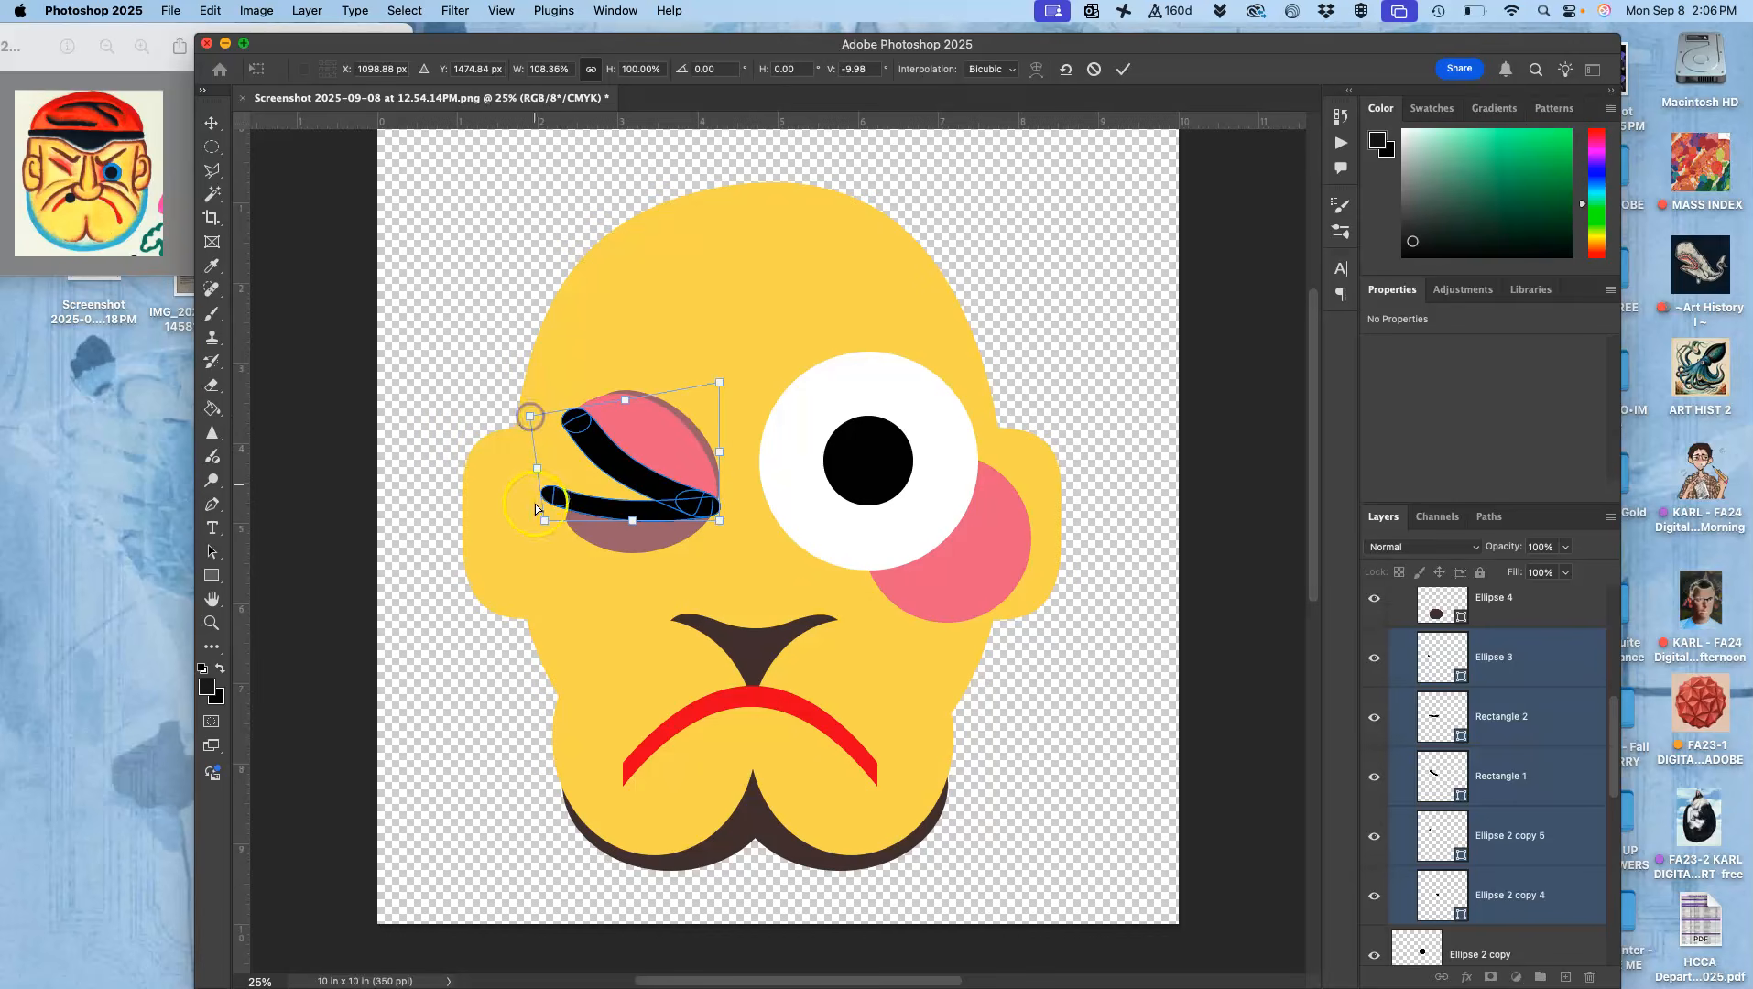
pyautogui.moveTo(544, 520); pyautogui.dragTo(566, 536)
pyautogui.click(566, 426)
pyautogui.moveTo(529, 418); pyautogui.dragTo(517, 430)
pyautogui.moveTo(654, 472); pyautogui.dragTo(656, 469)
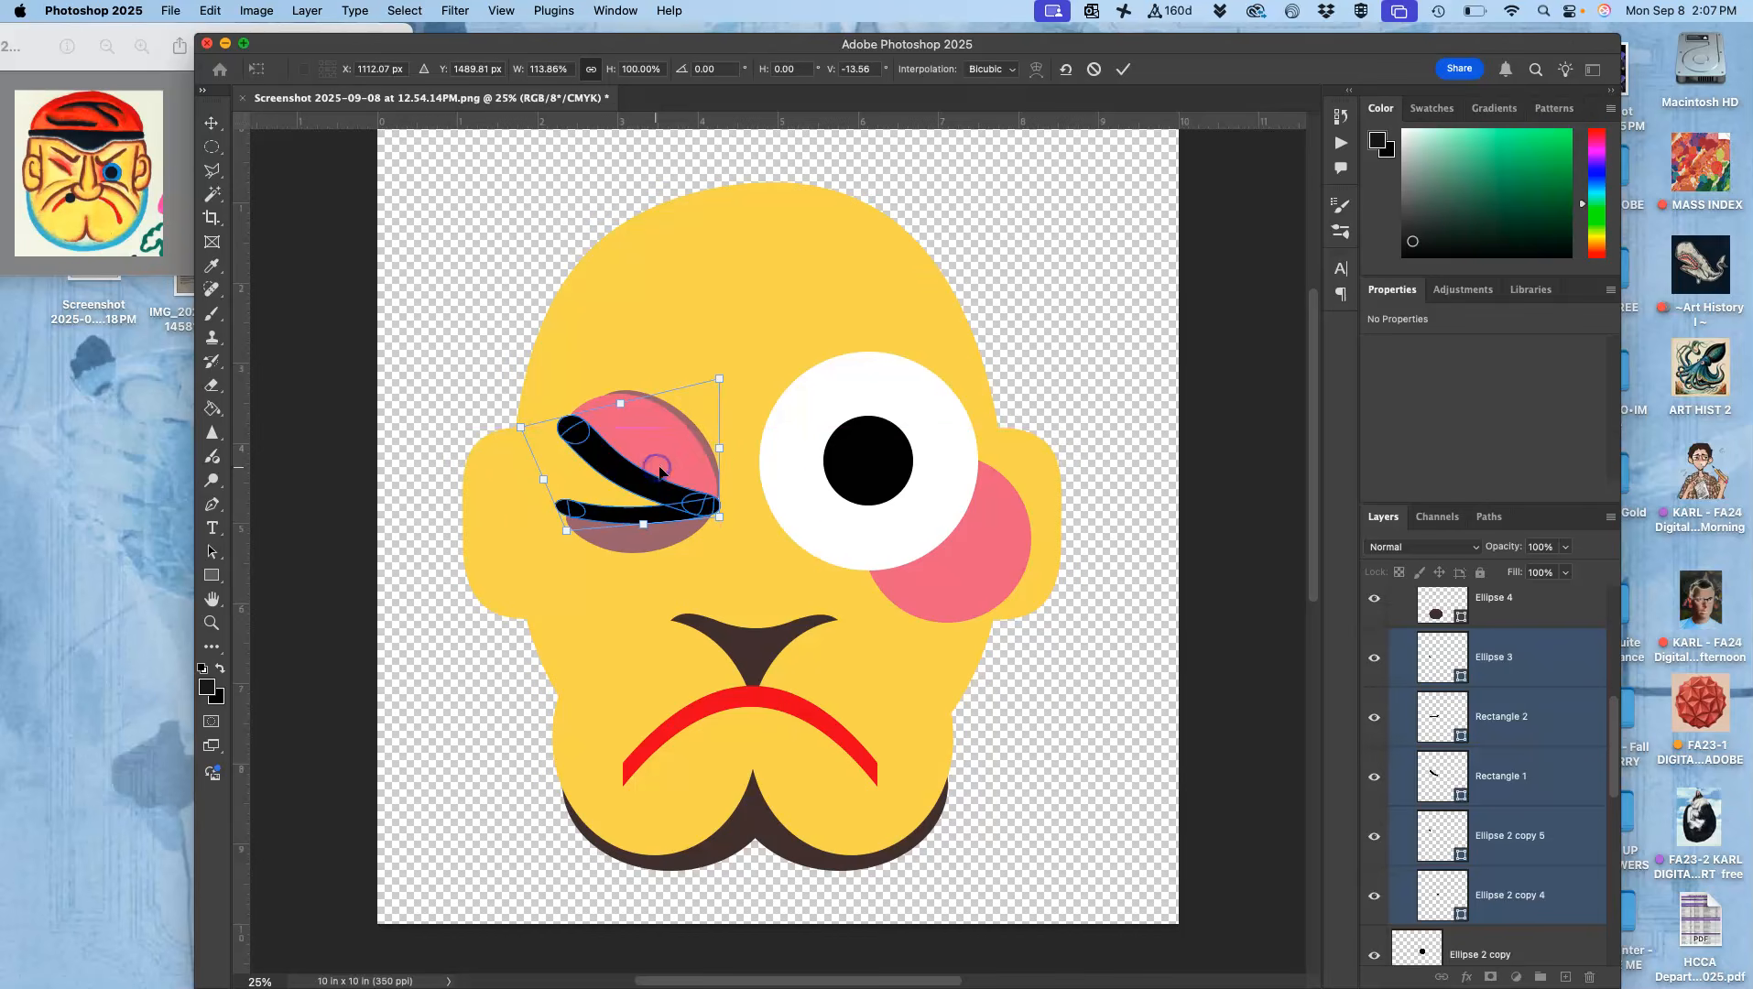
pyautogui.click(777, 508)
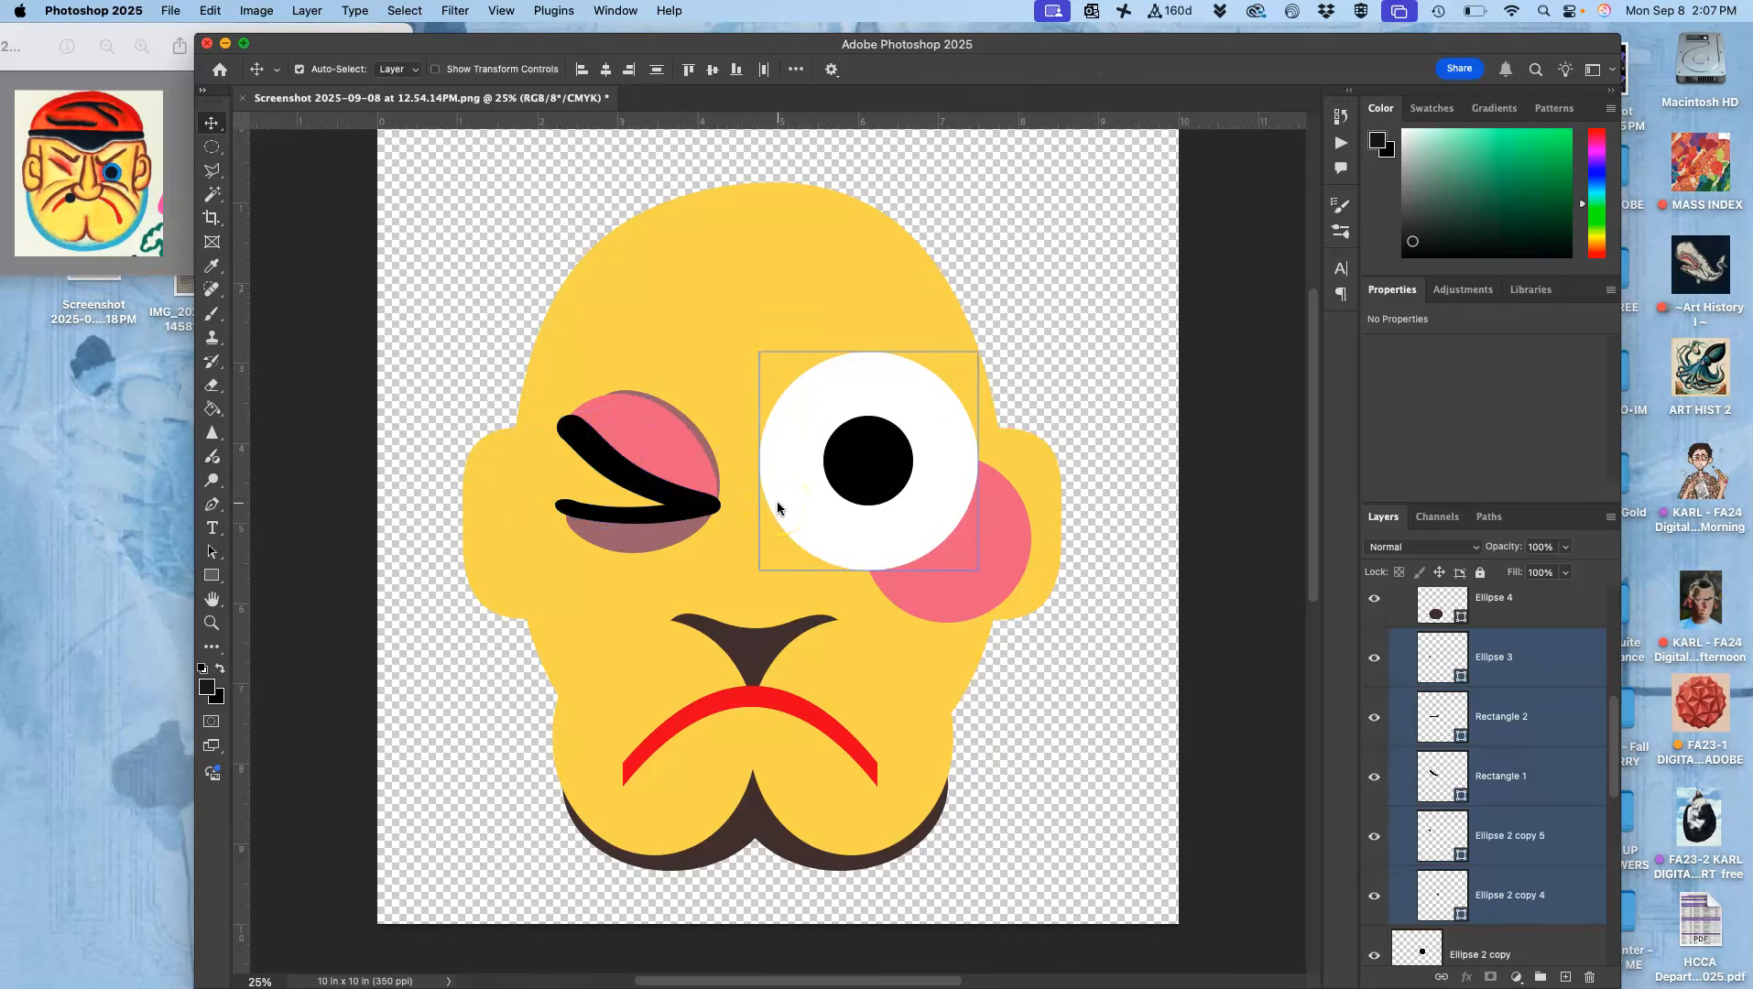
# - Shrink the open eye's white circle from its center to about 2.04 × 2.02 in
pyautogui.click(875, 623)
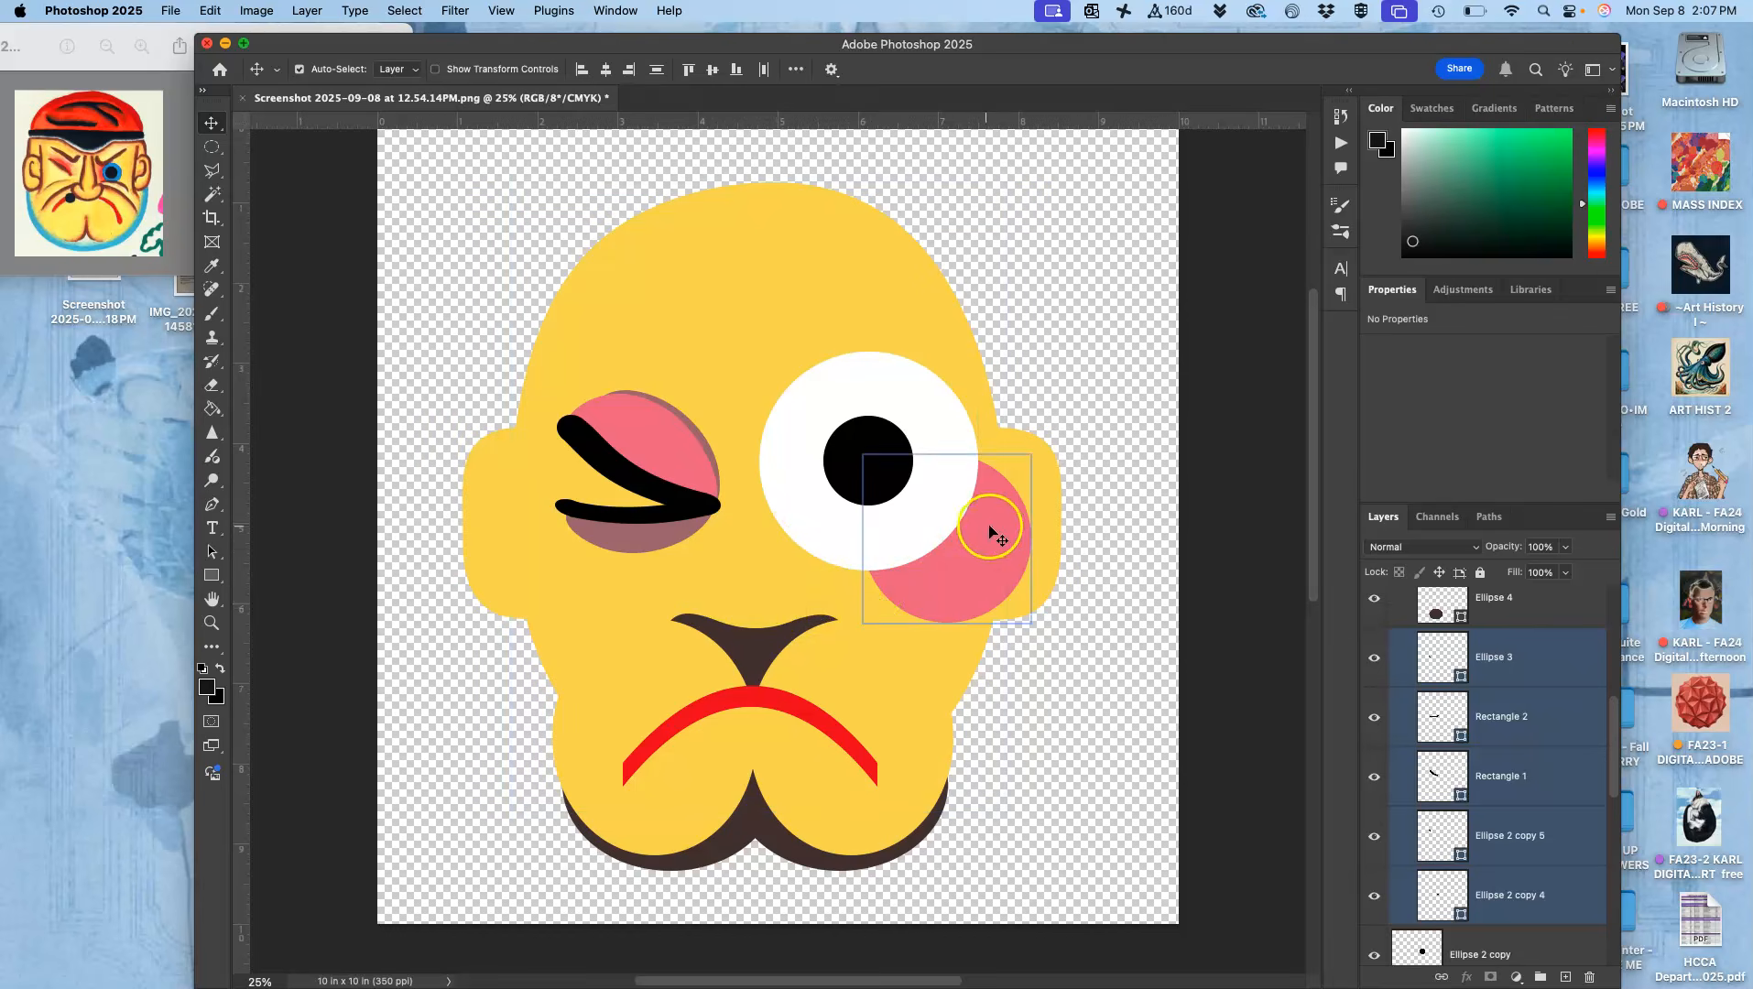
pyautogui.keyDown('shift'); pyautogui.click(868, 423); pyautogui.keyUp('shift')
pyautogui.click(841, 396)
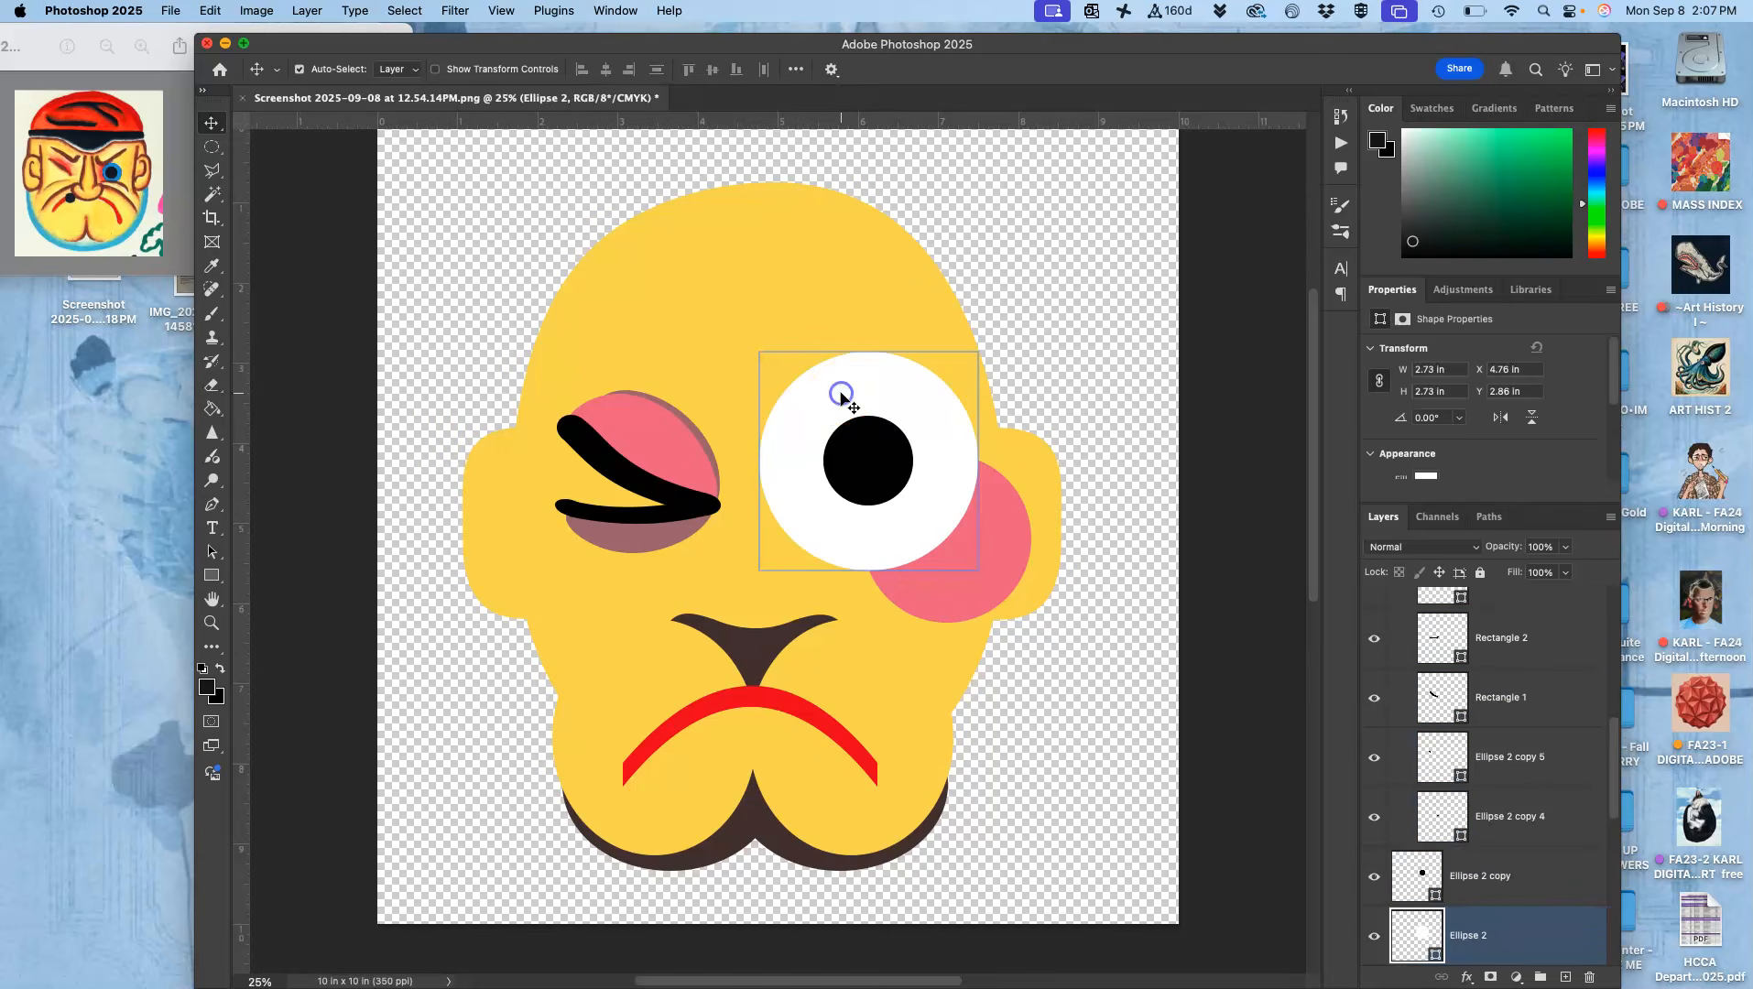
pyautogui.press('super+t')
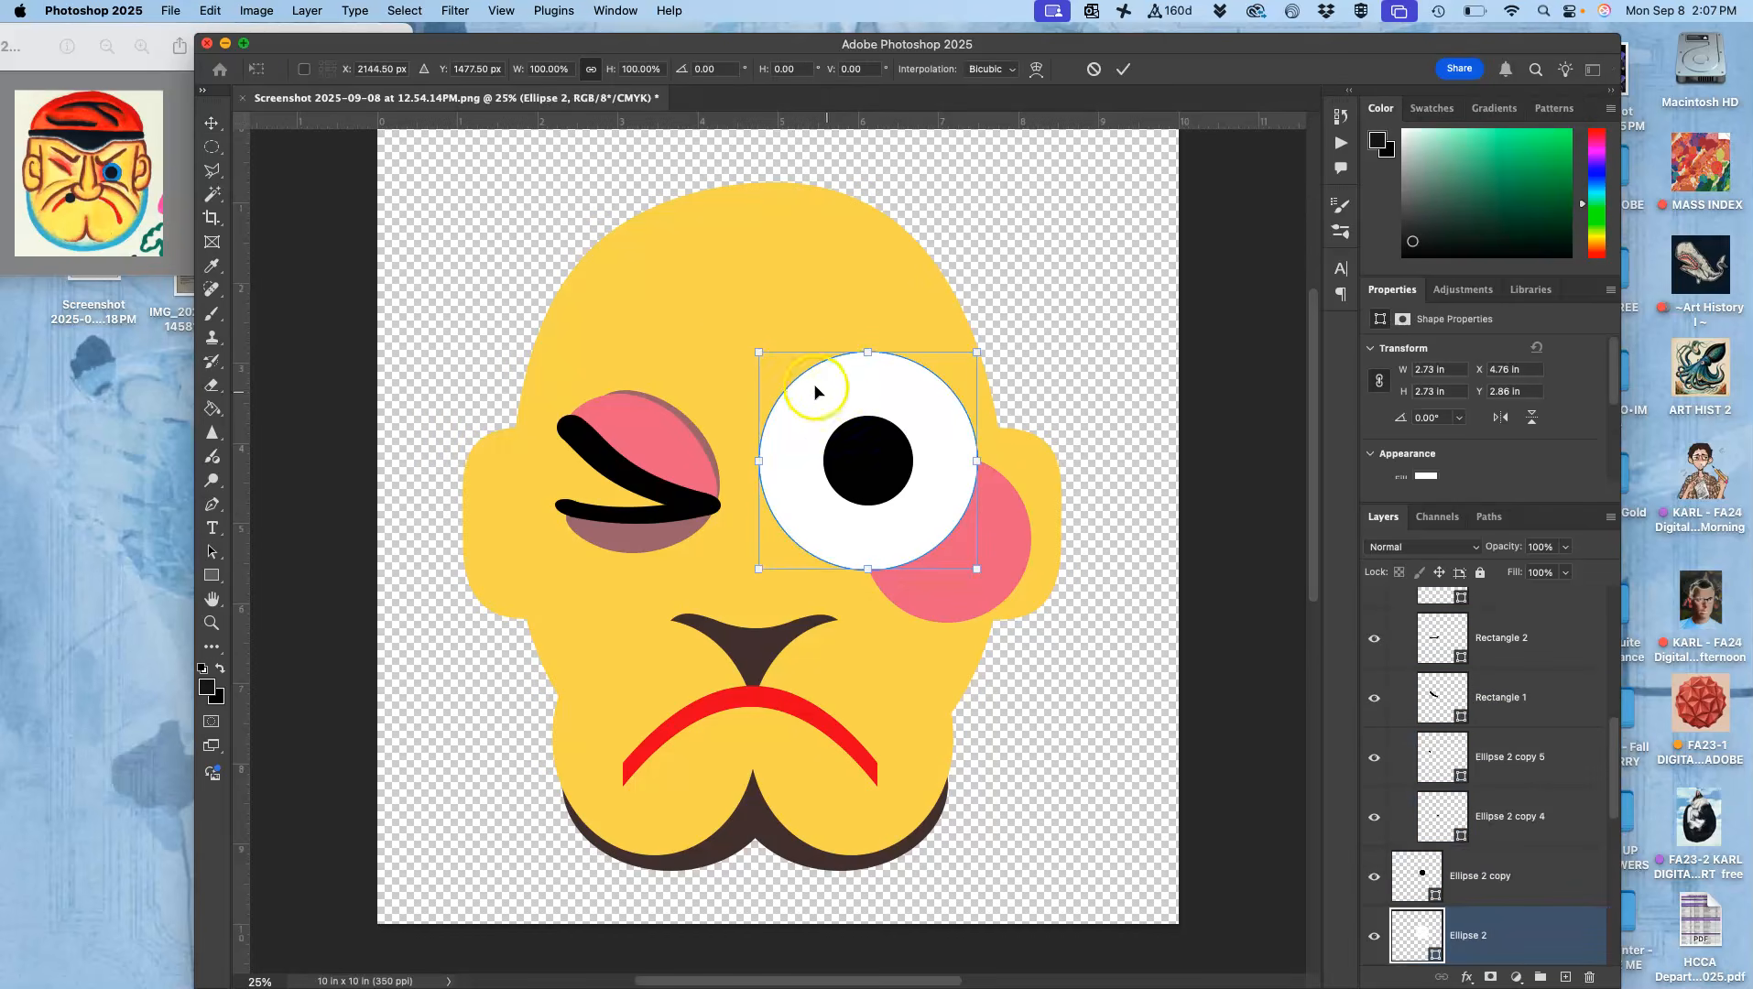
pyautogui.moveTo(759, 354); pyautogui.dragTo(787, 382)
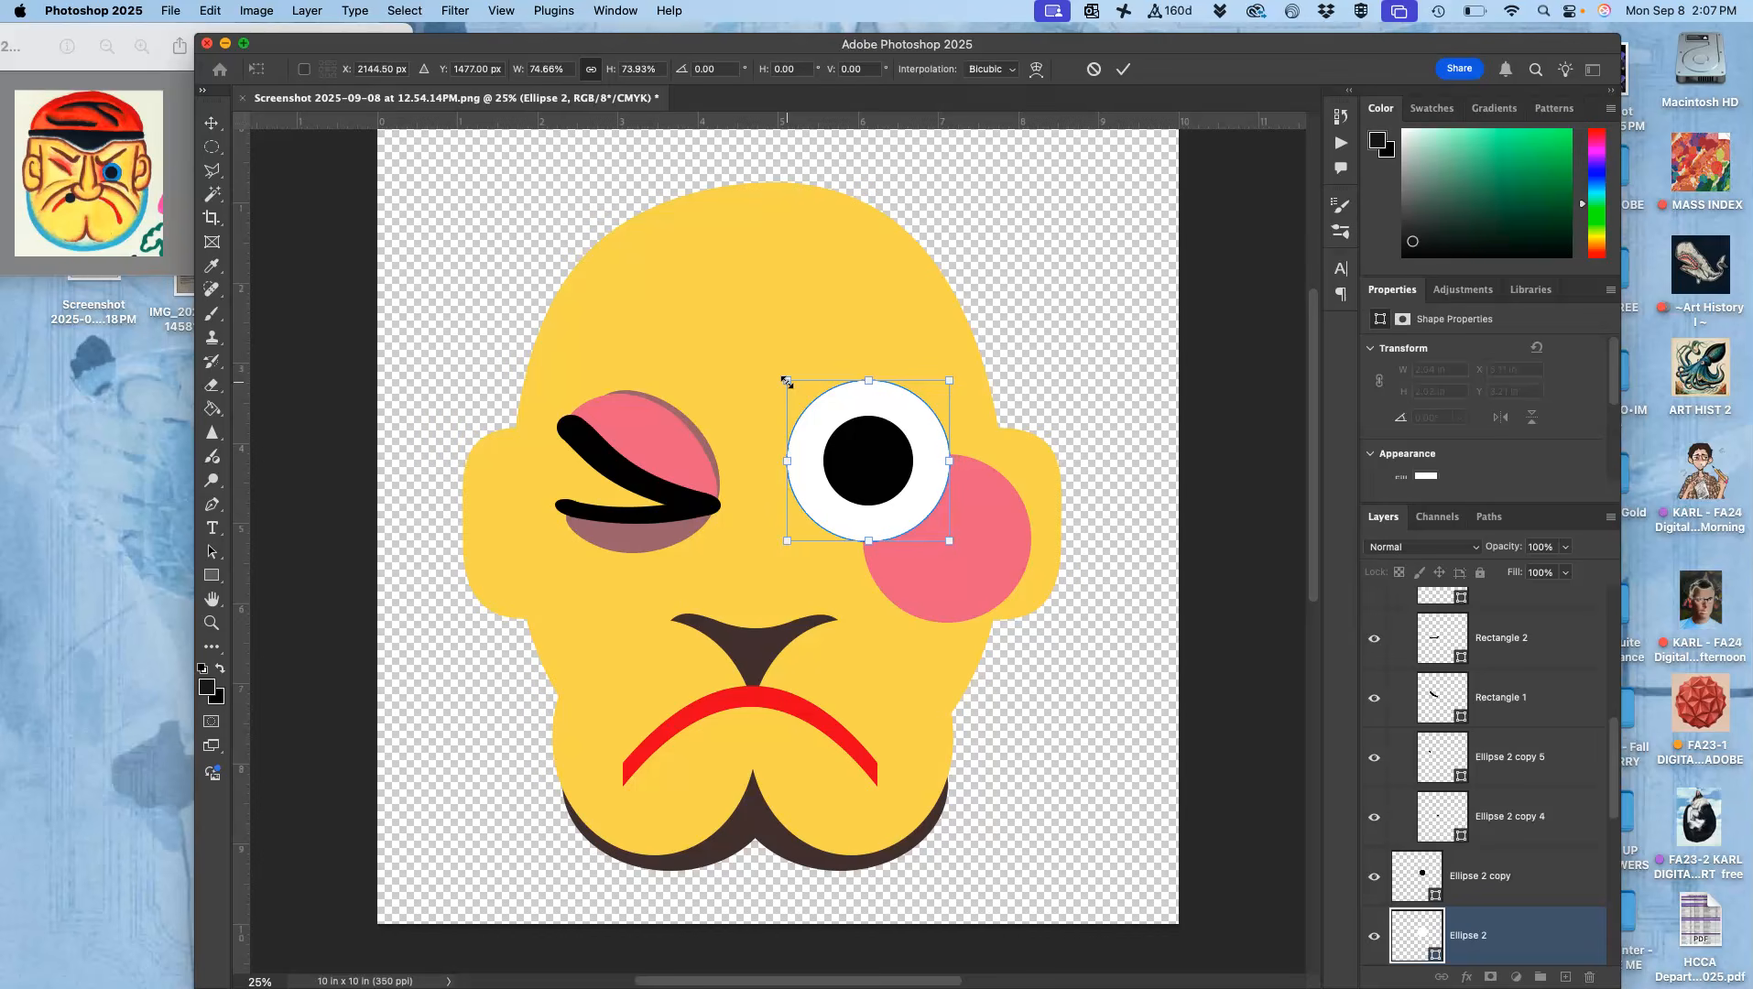
pyautogui.press('Return')
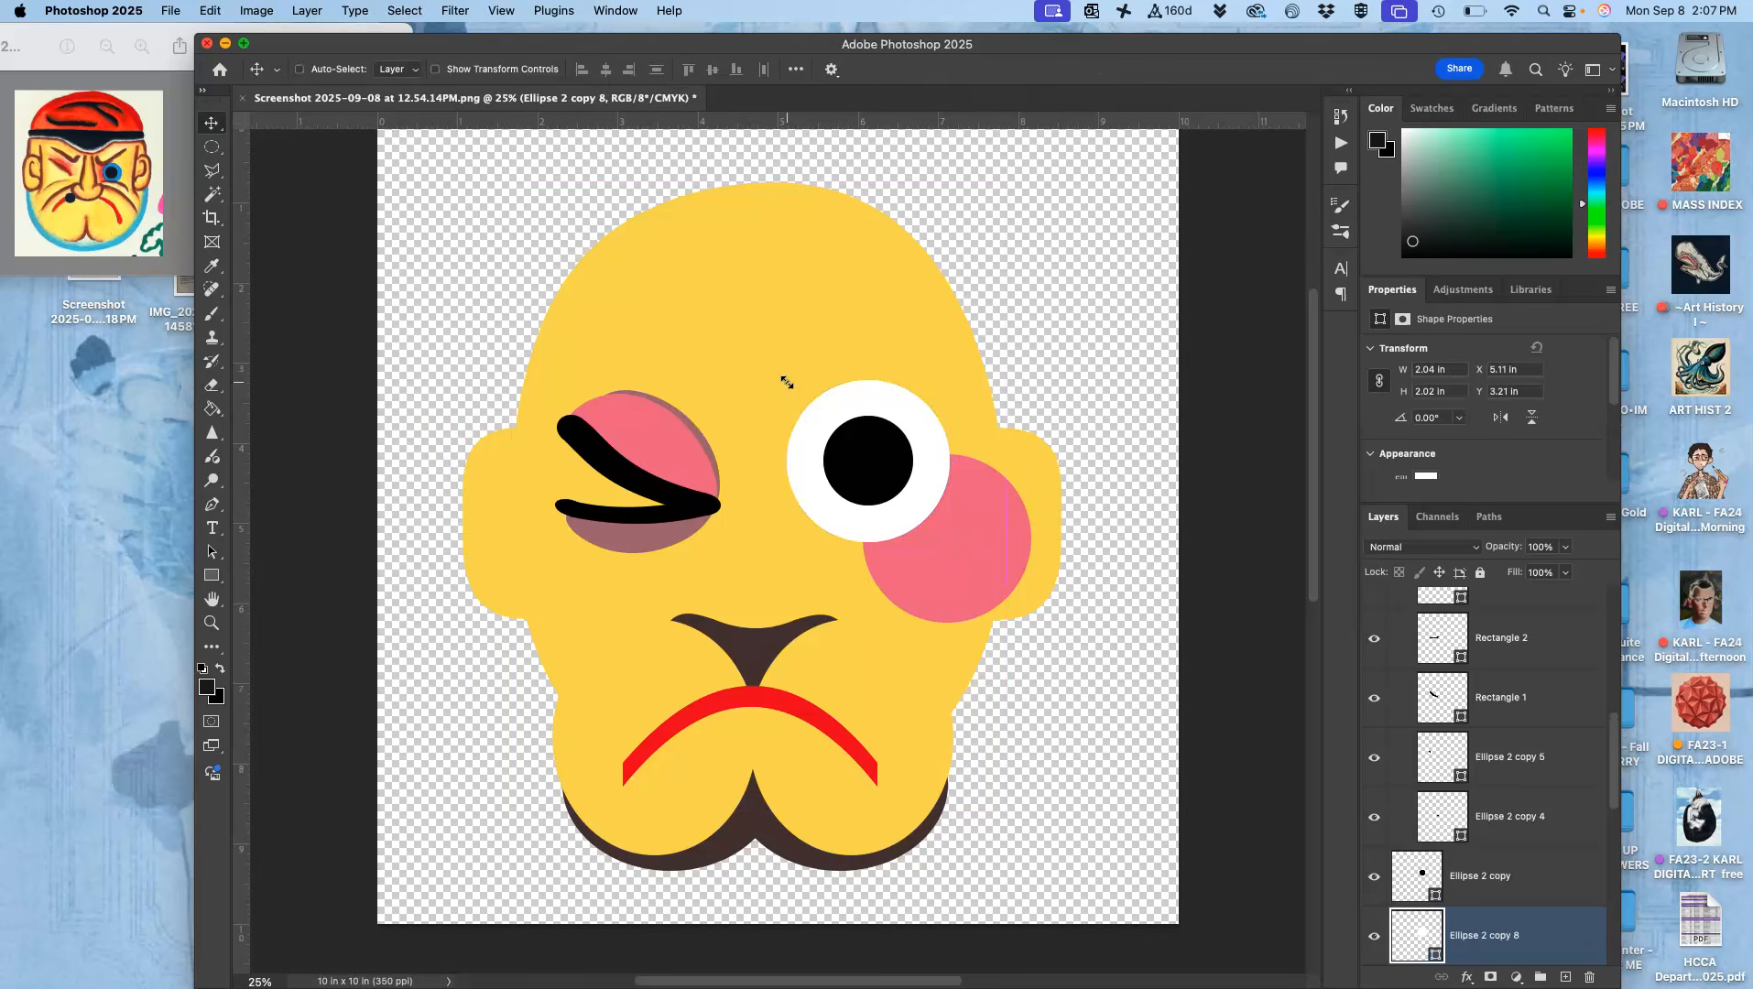
# - Duplicate the white eye circle and enlarge the copy from its center to about 2.44 × 2.41 in
pyautogui.press('super+t')
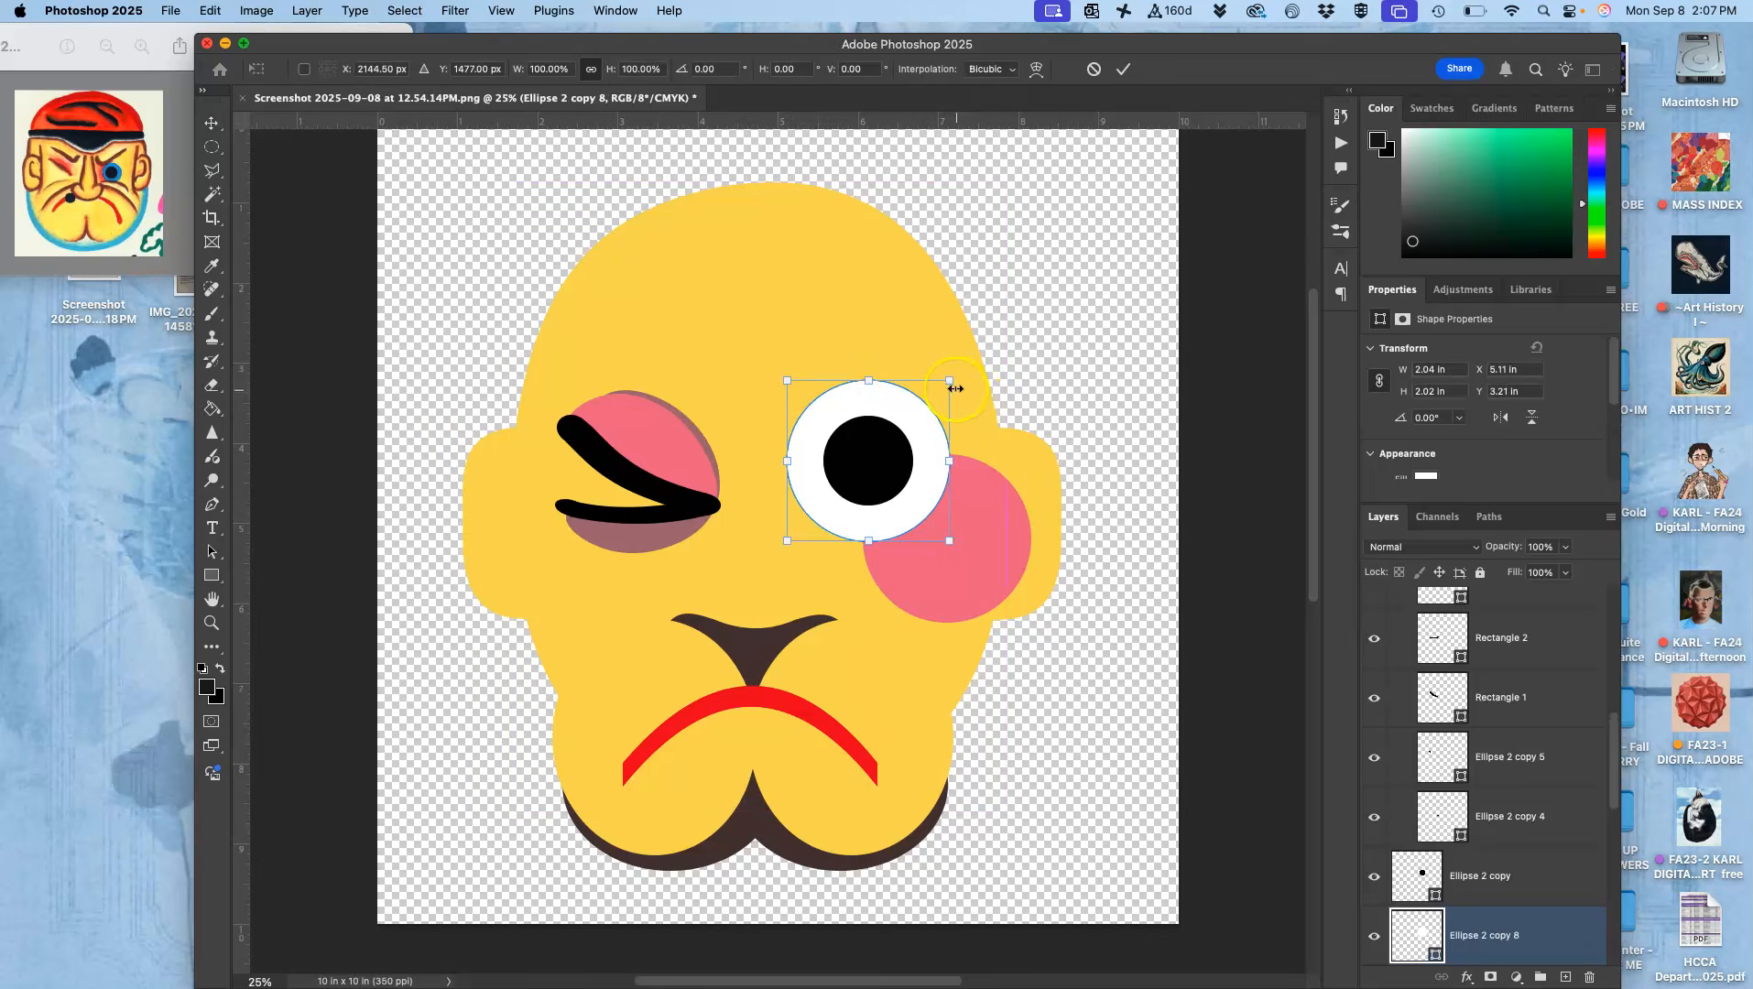
pyautogui.moveTo(951, 383); pyautogui.dragTo(967, 368)
pyautogui.press('Return')
# - Recolor the smaller eye circle teal 249299 and bring it forward above the larger white circle as an iris
pyautogui.scroll(-3, 1467, 897)
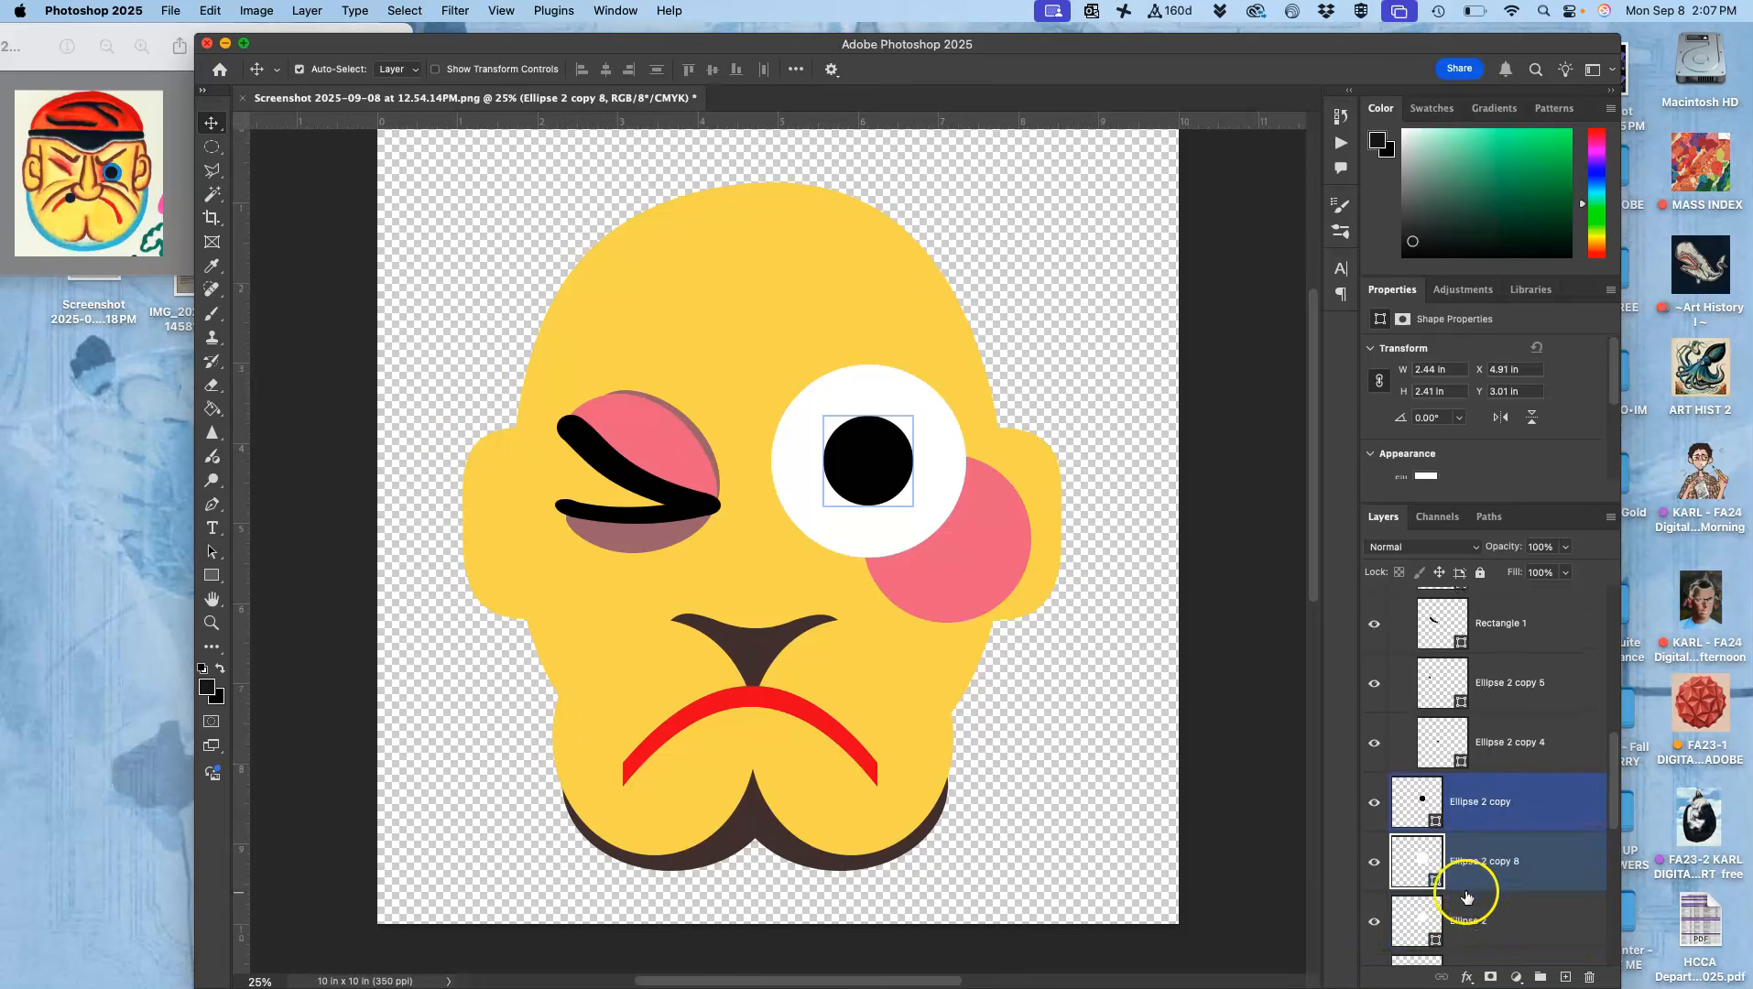
pyautogui.click(1465, 906)
pyautogui.doubleClick(1426, 909)
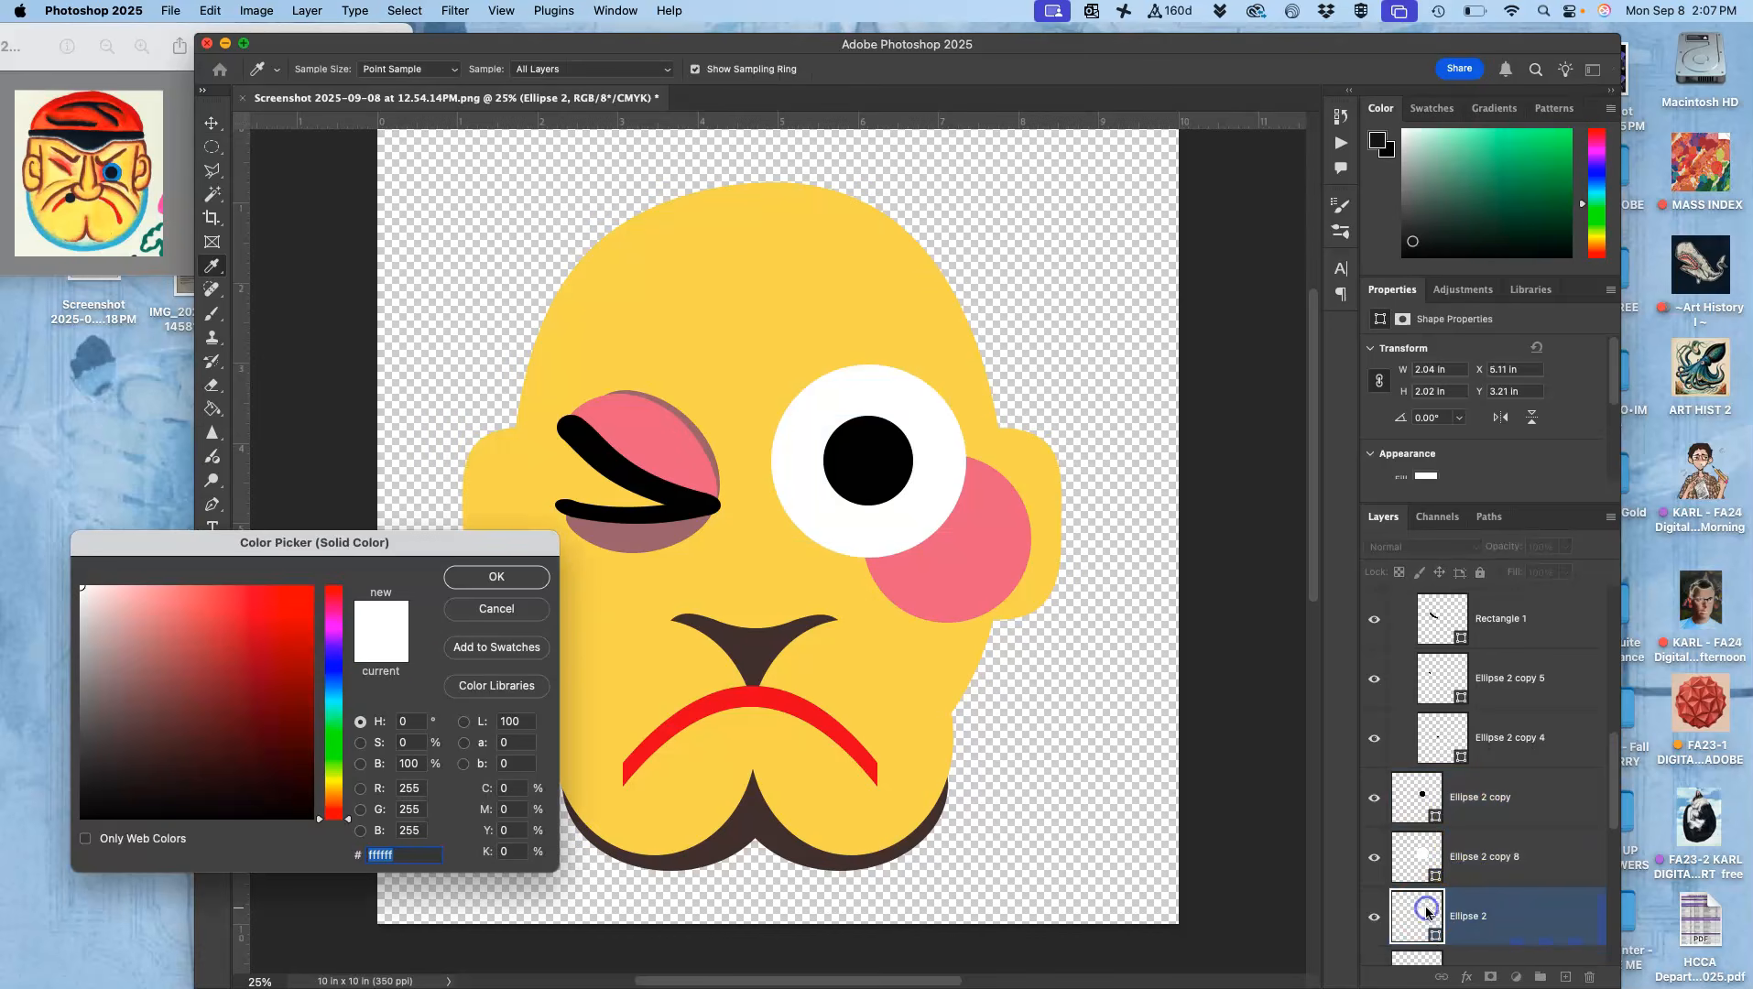
pyautogui.click(335, 700)
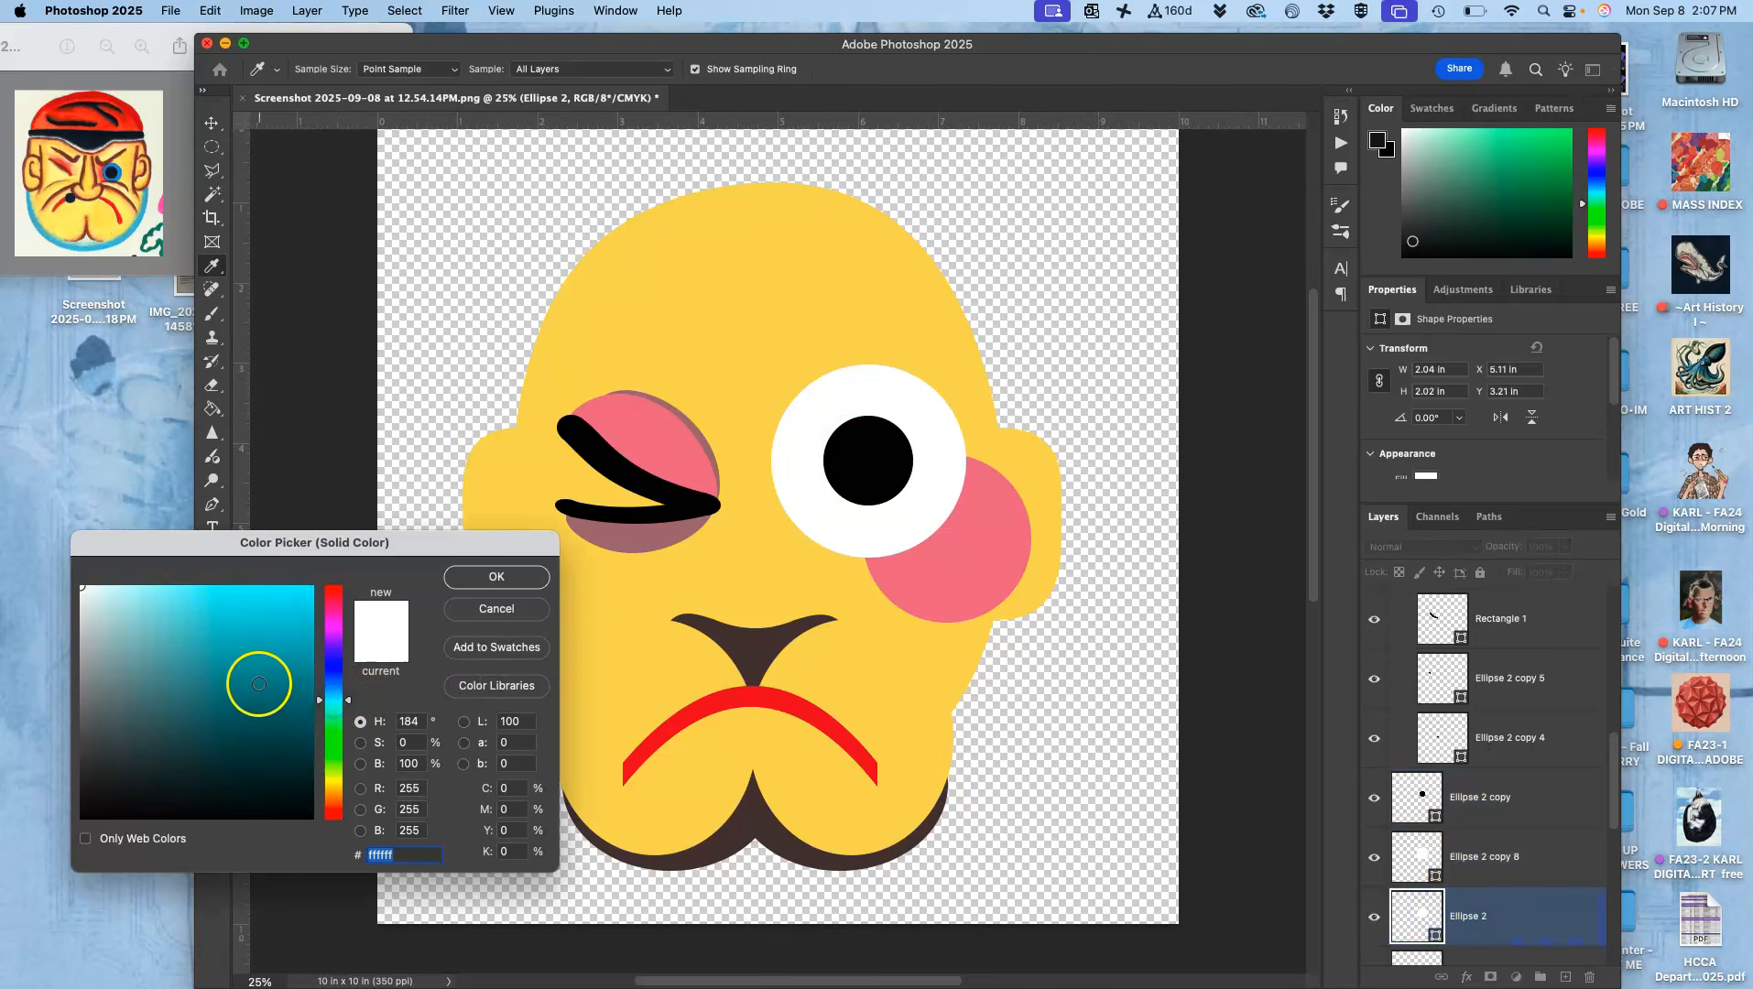
pyautogui.click(259, 680)
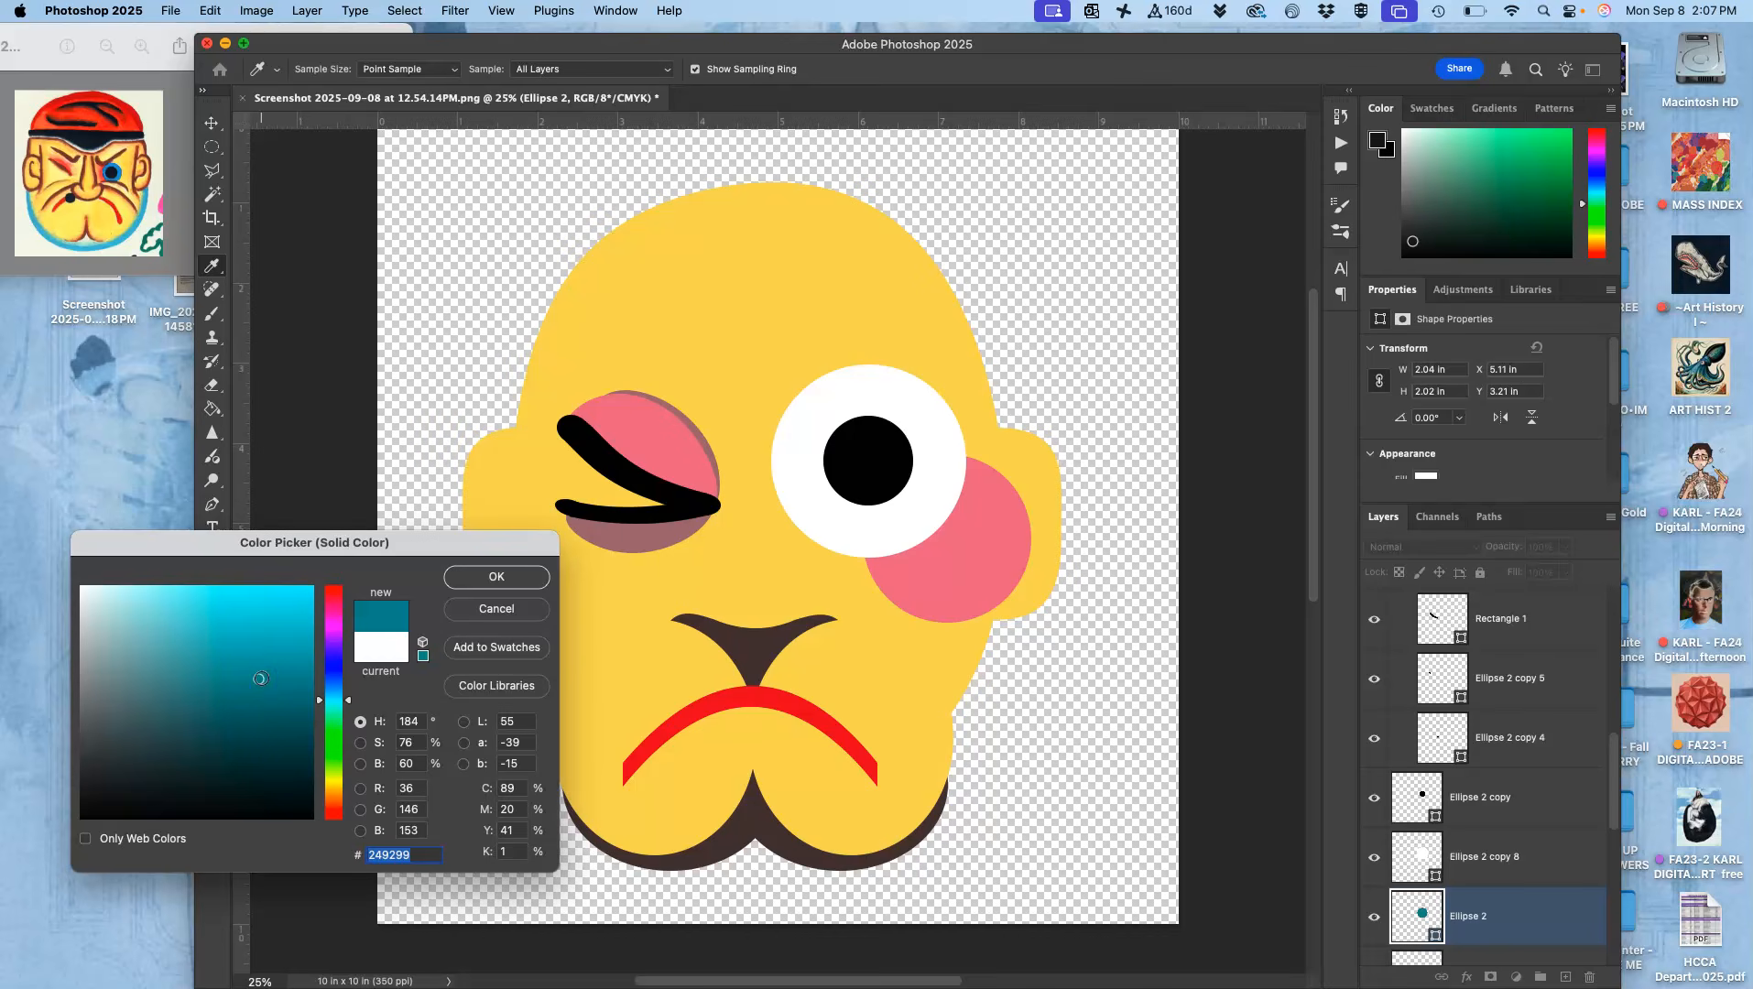
pyautogui.click(471, 587)
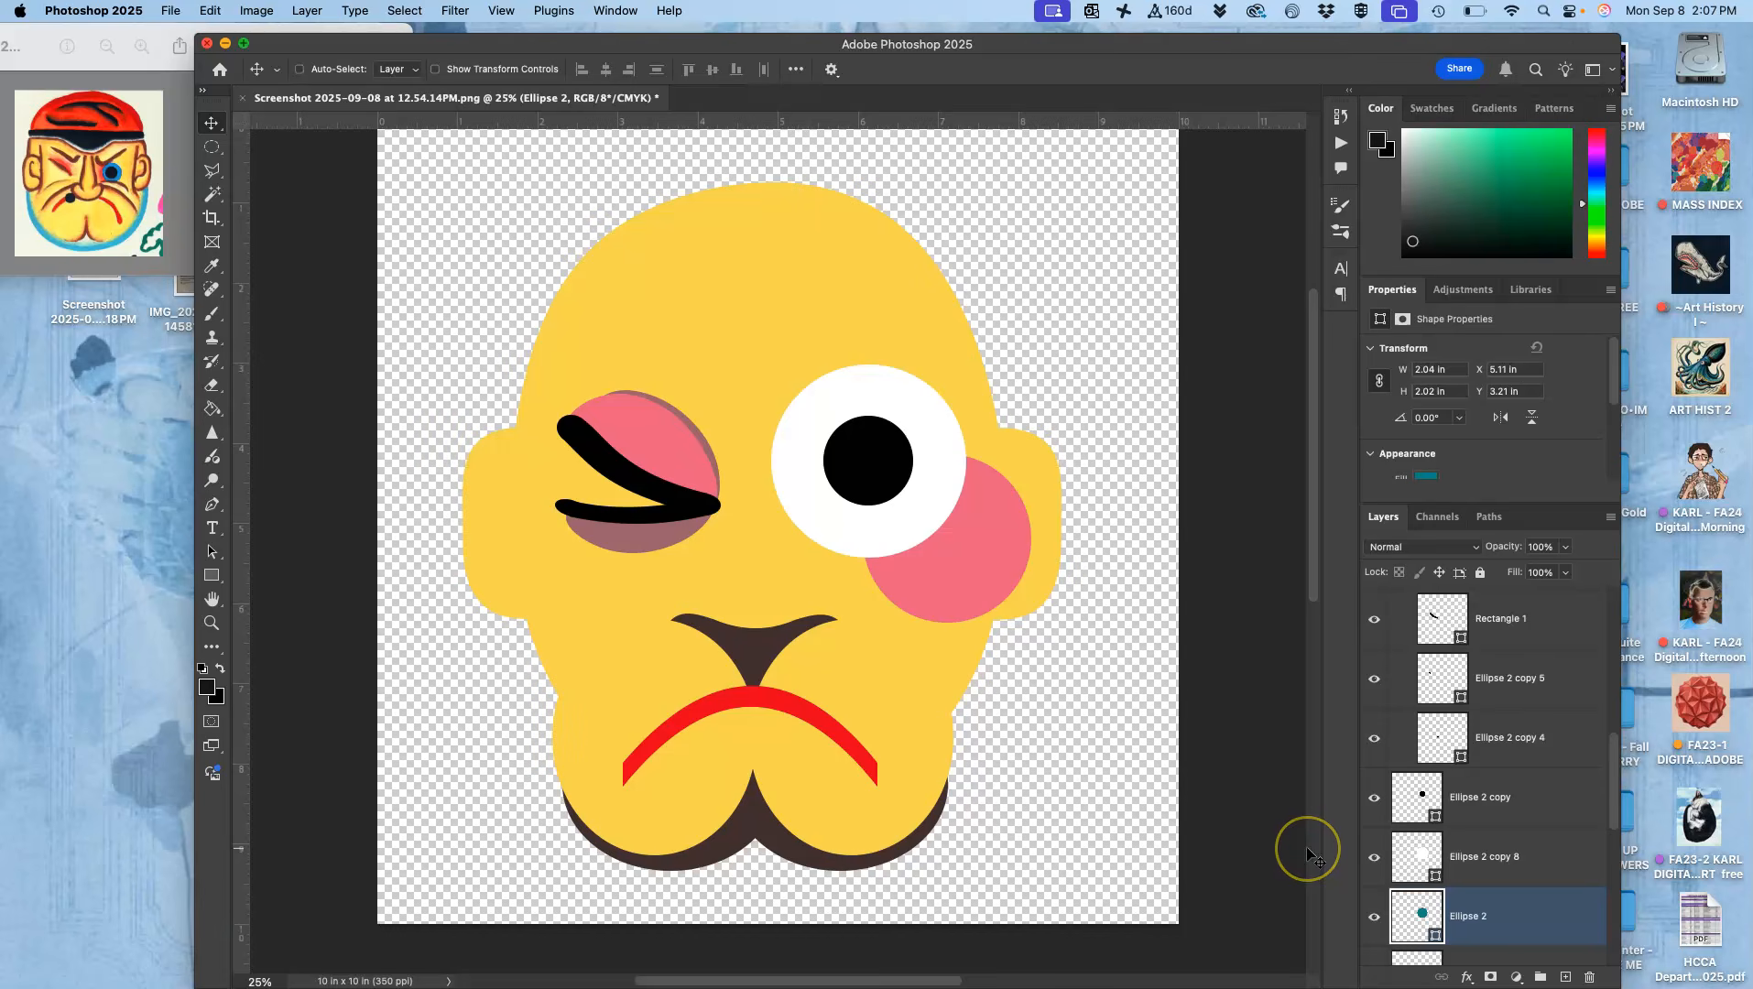
pyautogui.press('super+bracketright')
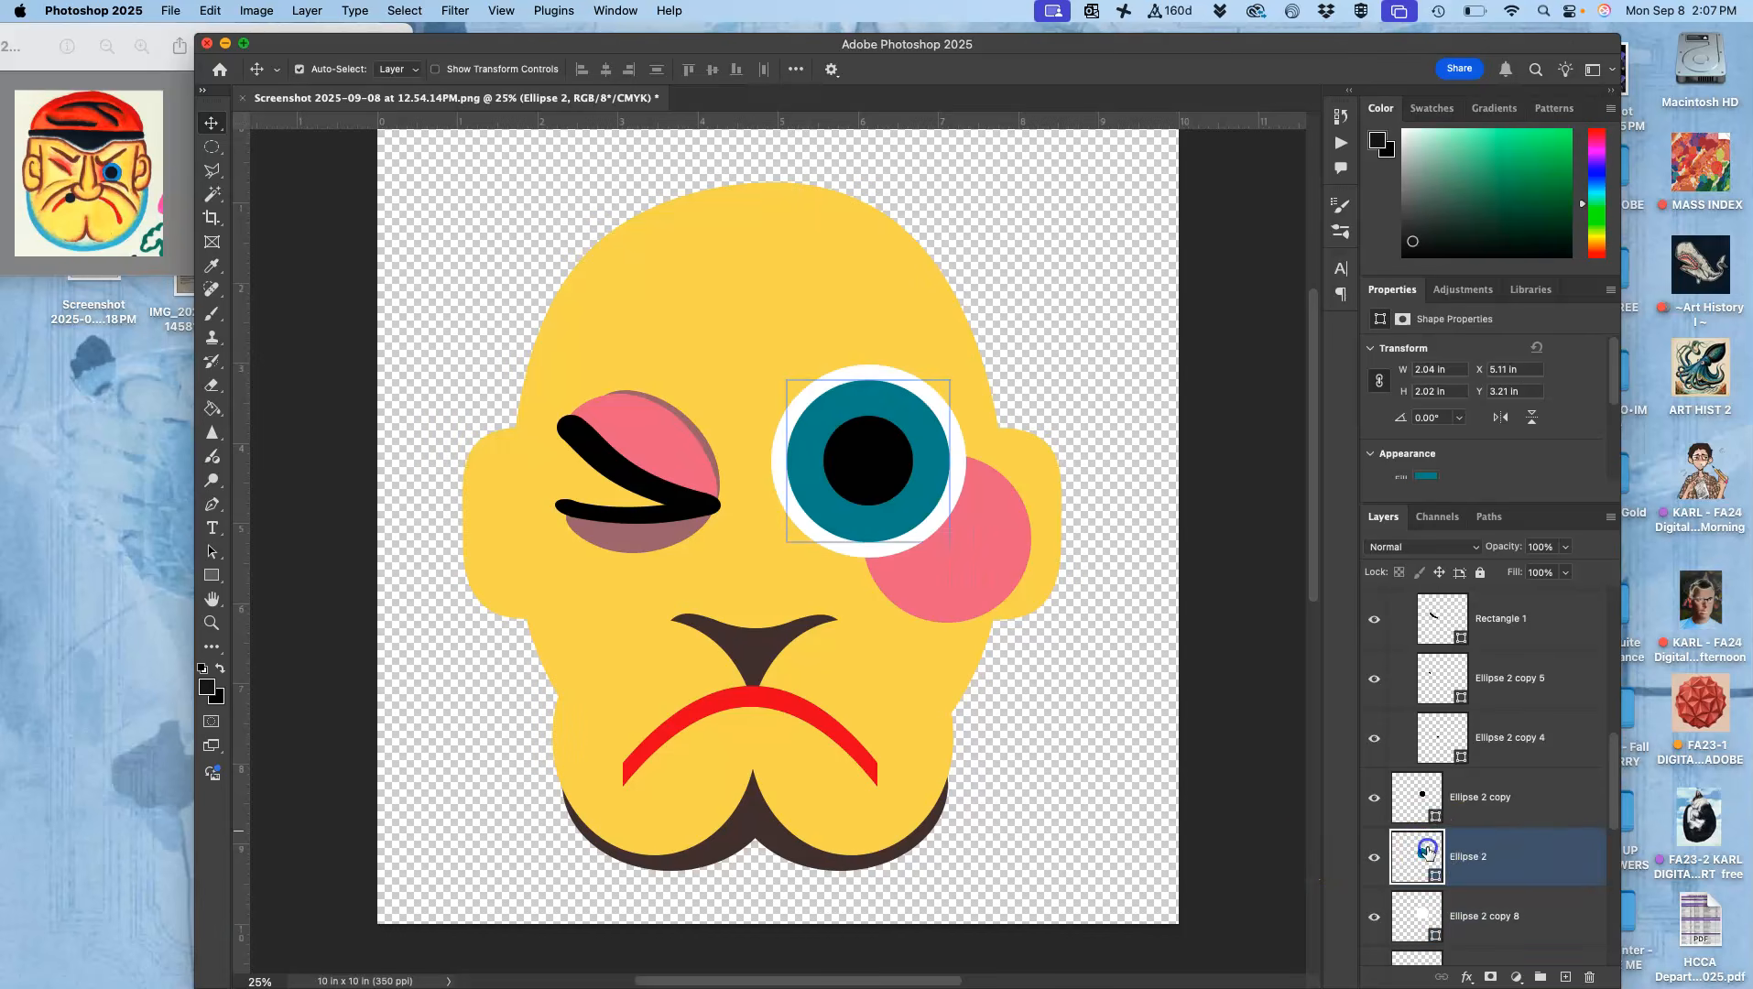
# - Change the iris color to medium blue 58a8c2
pyautogui.doubleClick(1427, 852)
pyautogui.moveTo(331, 693); pyautogui.dragTo(330, 693)
pyautogui.moveTo(231, 657); pyautogui.dragTo(209, 639)
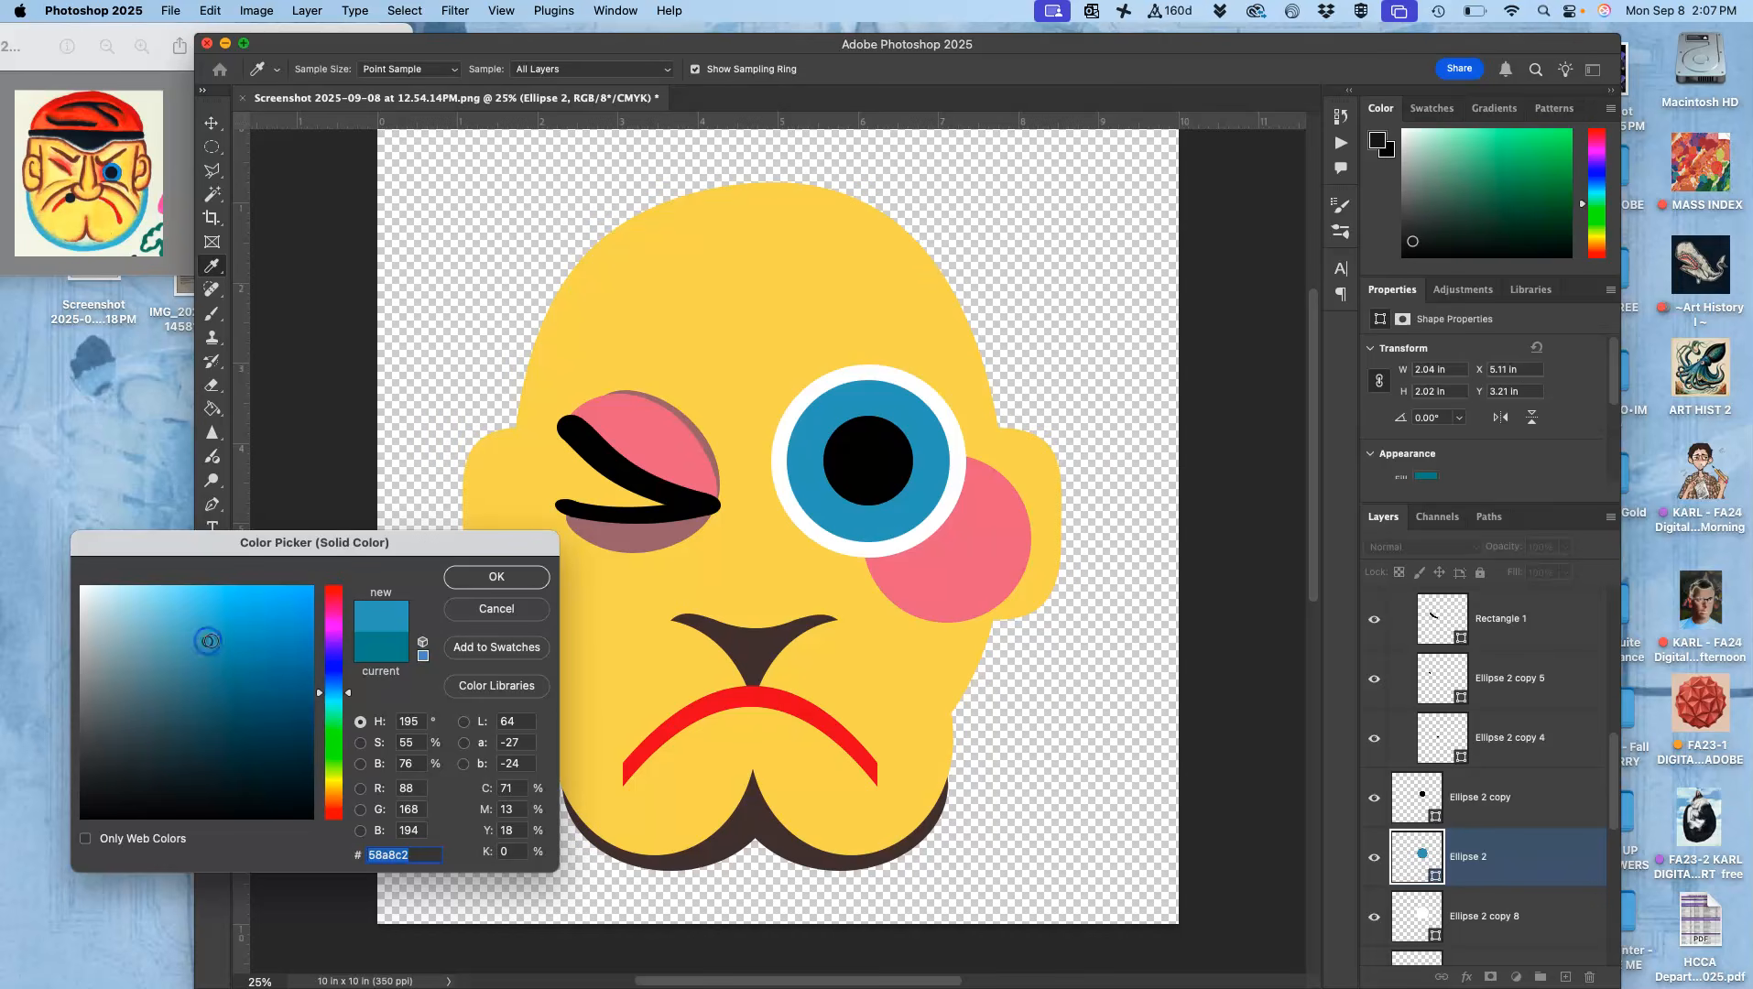
pyautogui.click(478, 576)
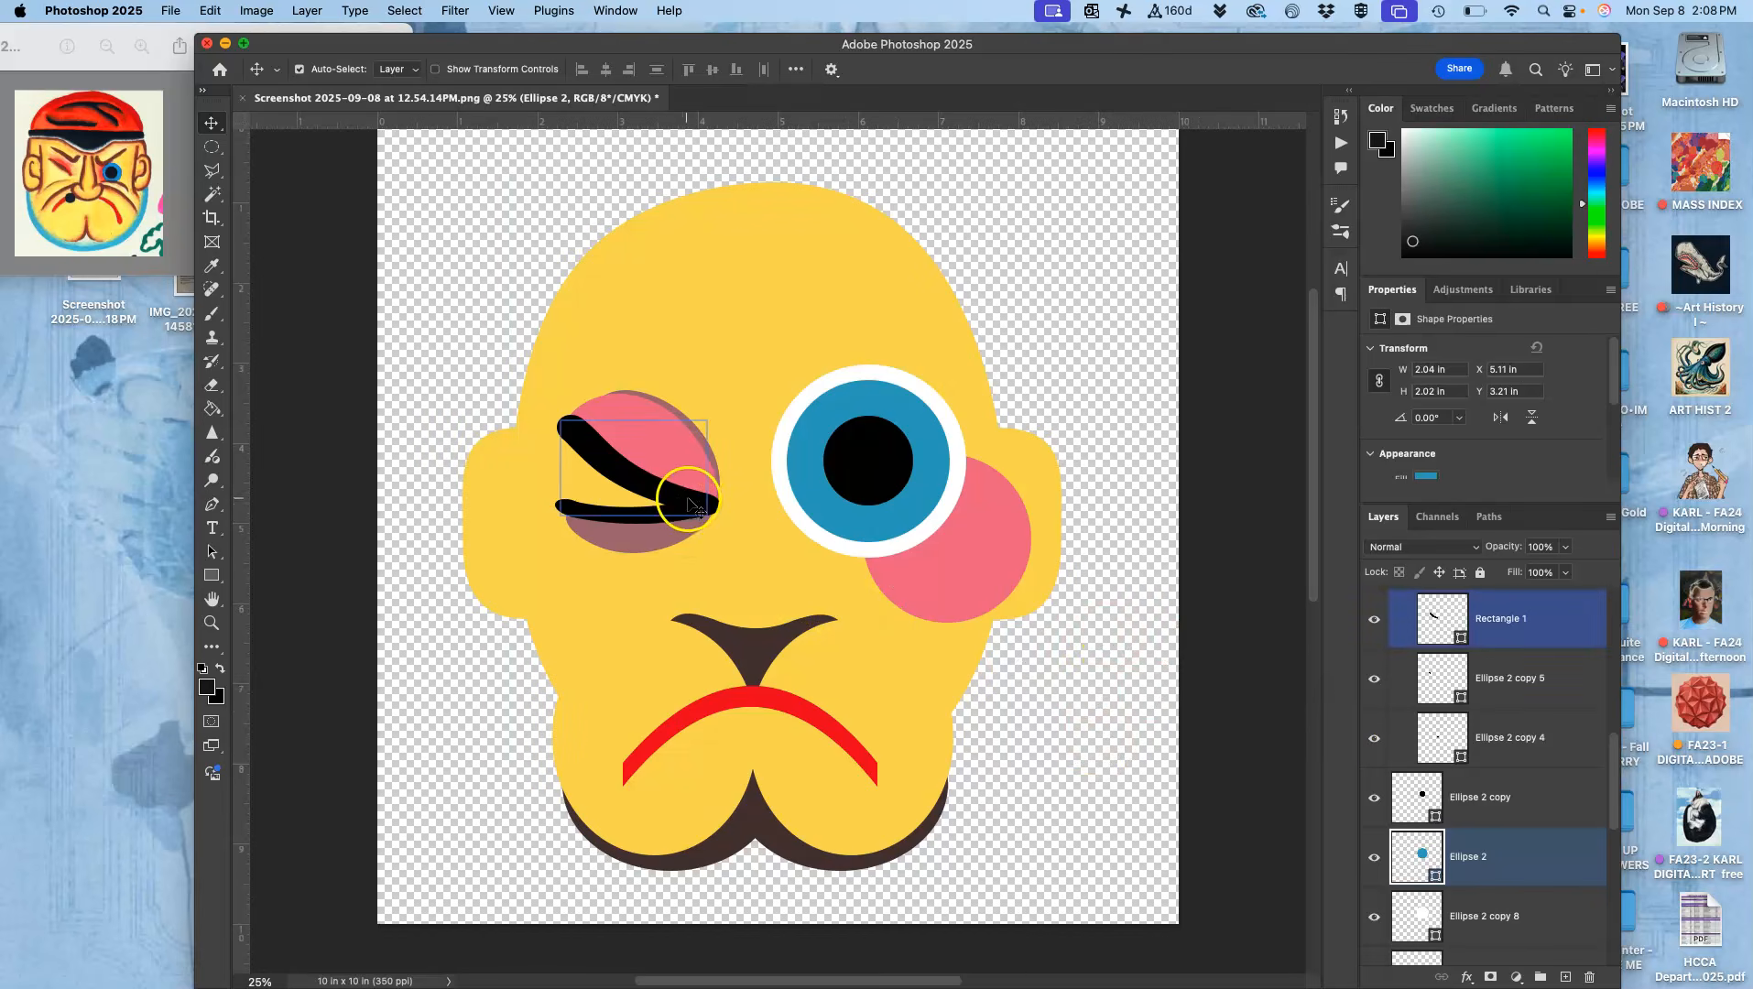
pyautogui.scroll(2, 772, 520)
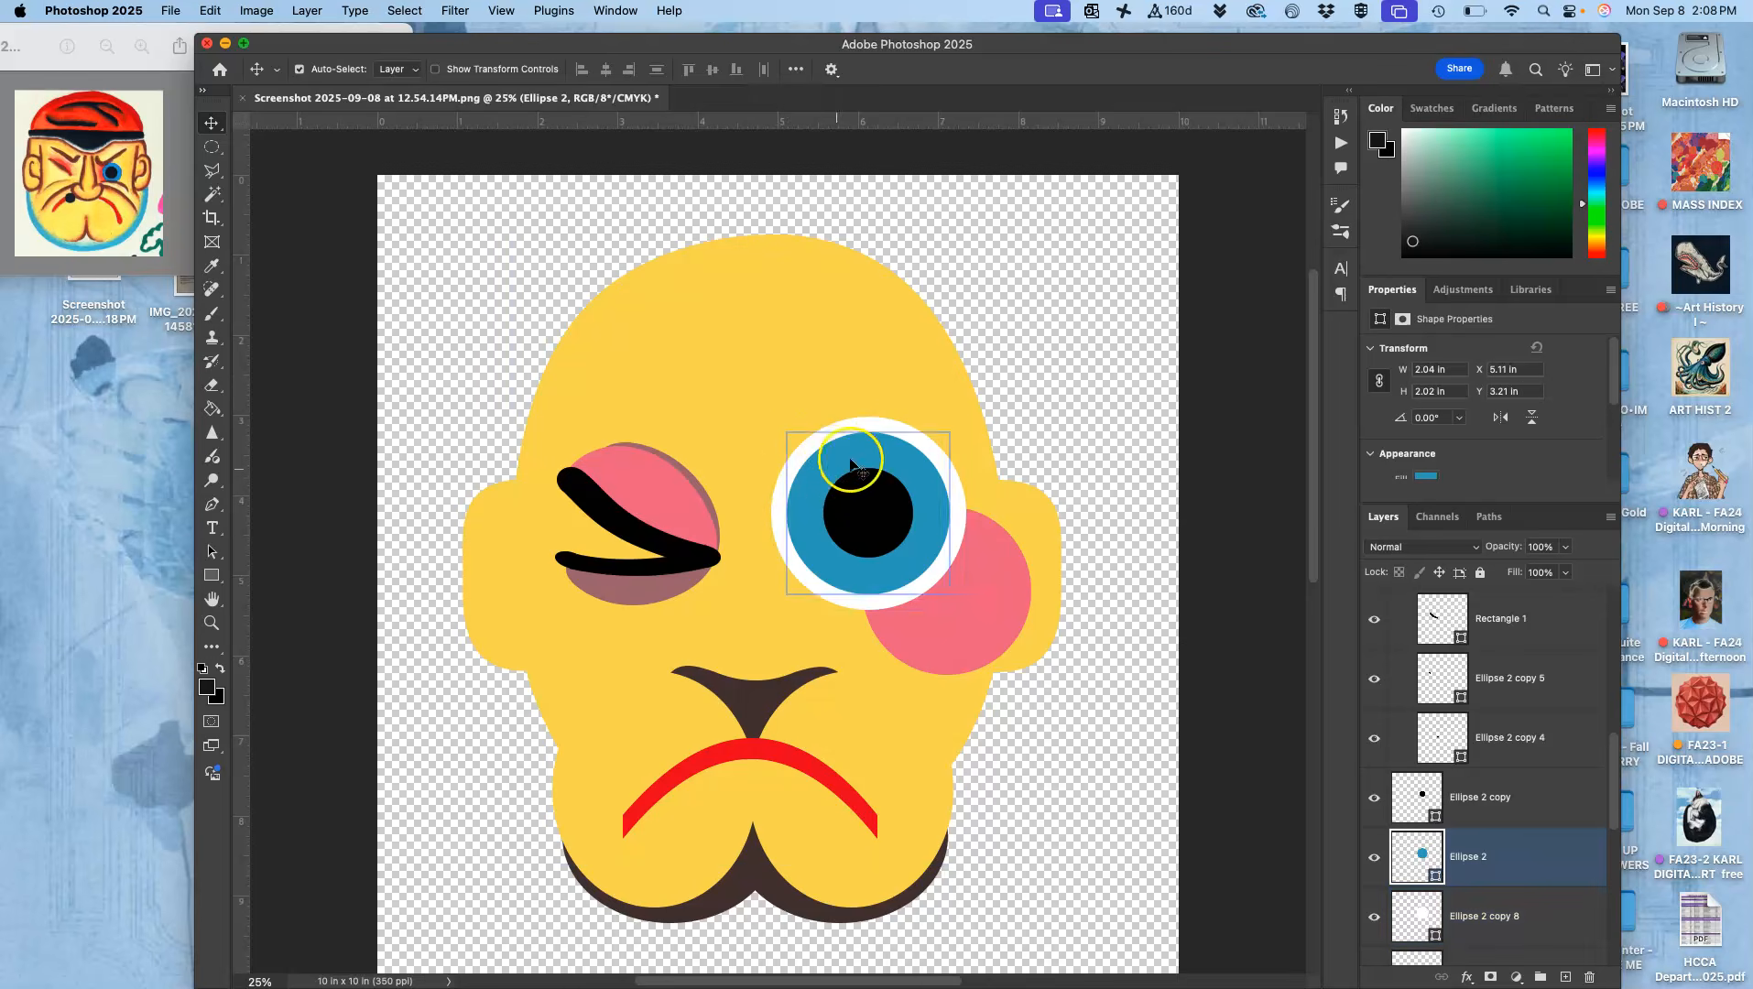
pyautogui.scroll(2, 743, 449)
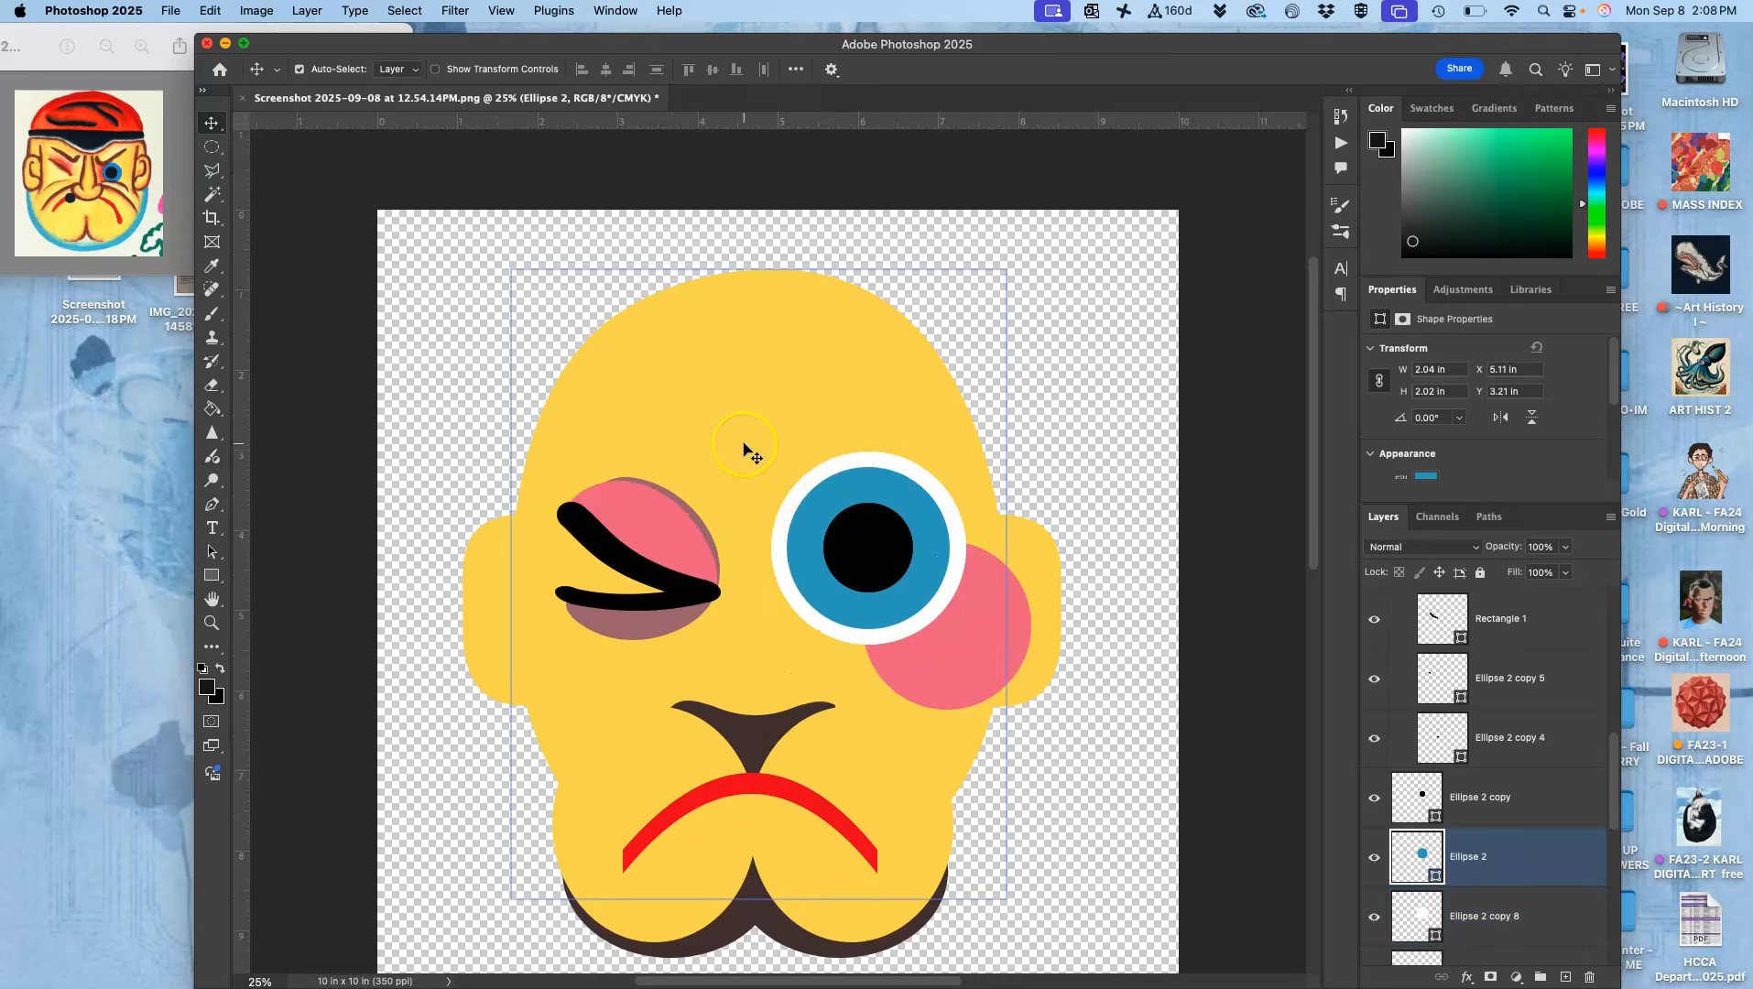